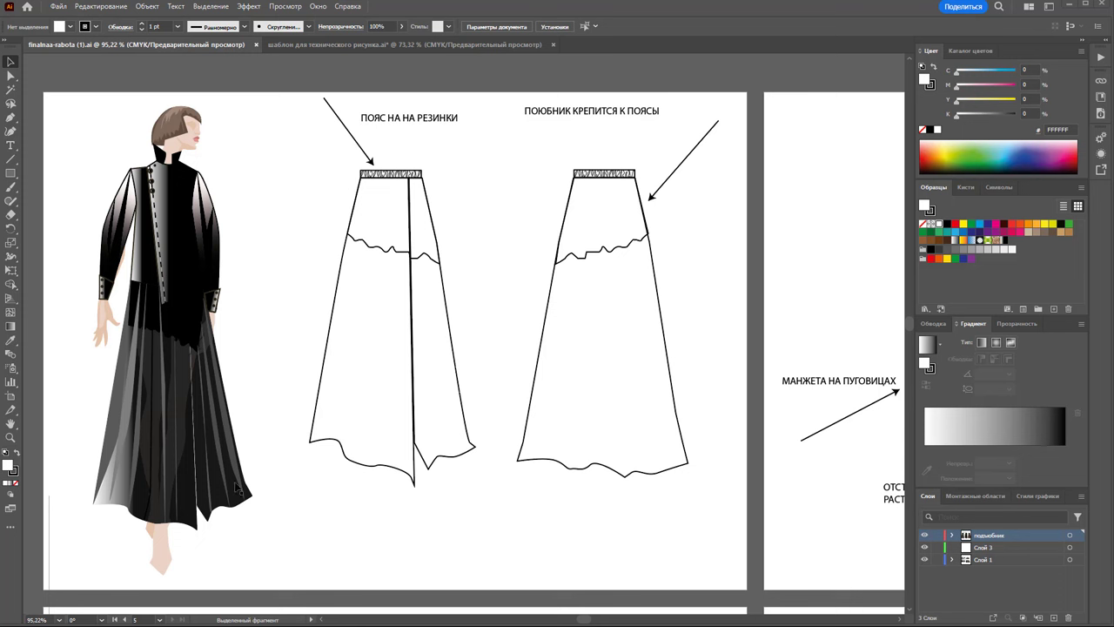
- Copy the left asymmetric skirt flat and switch to the 'шаблон для технического рисунка' template
drag(480, 497, 310, 171)
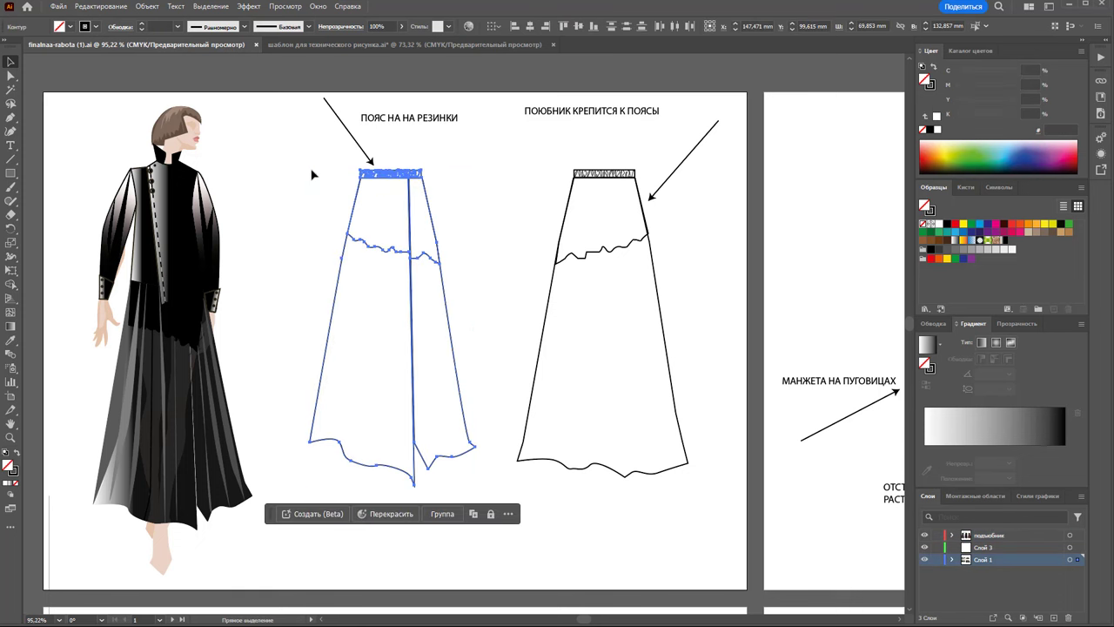
click(297, 44)
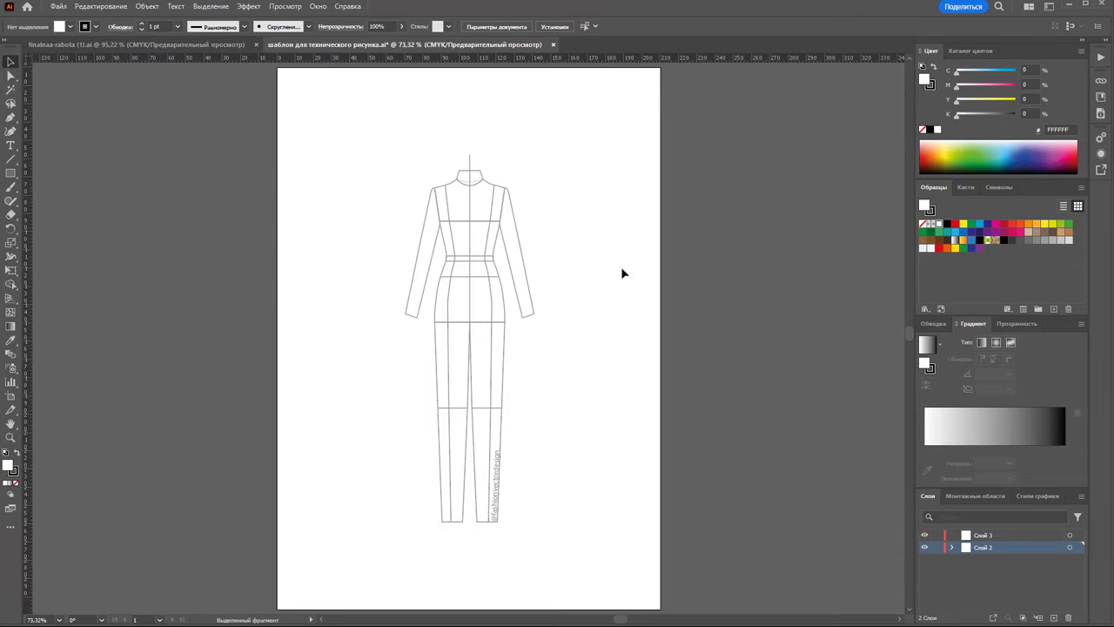
- Paste the skirt flat to the right of the croquis and lock layer Слой 2
key(ctrl+v)
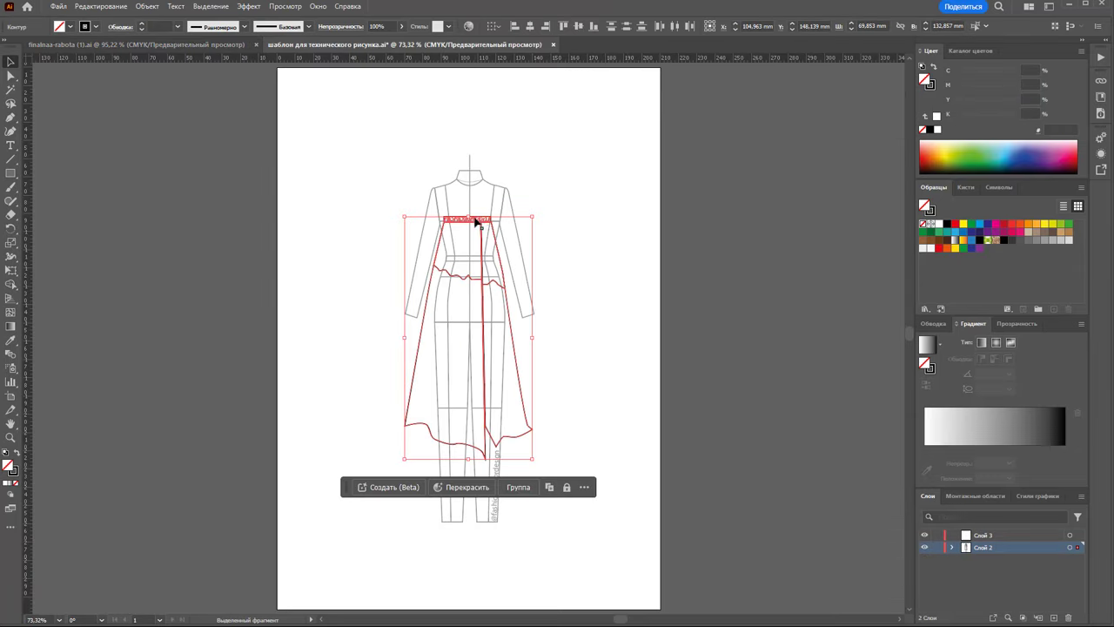
drag(479, 222, 756, 207)
click(667, 179)
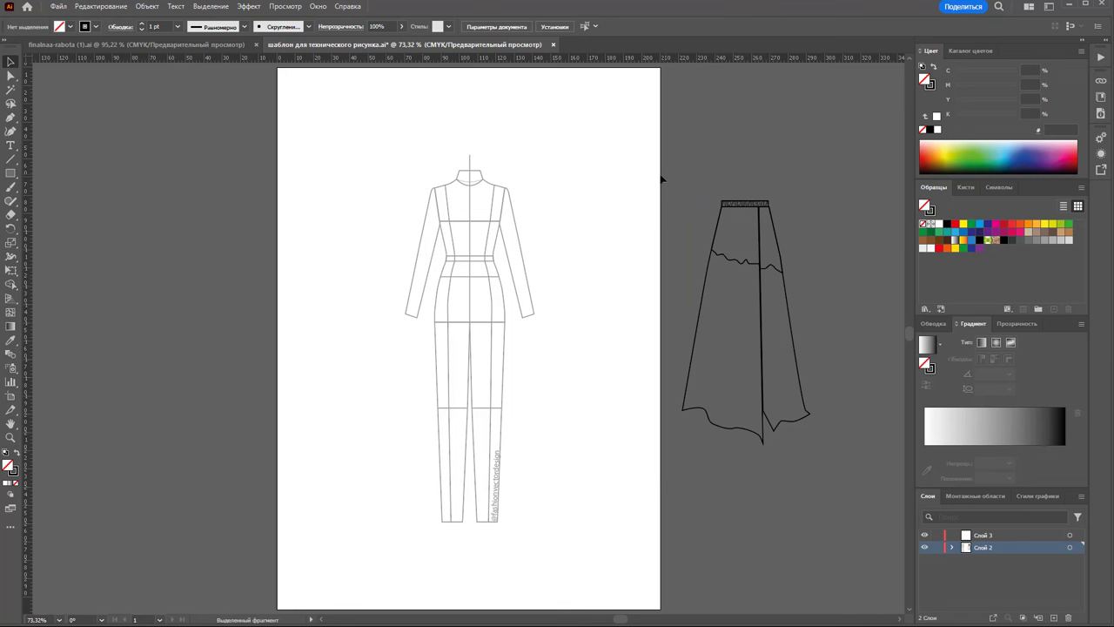
click(936, 547)
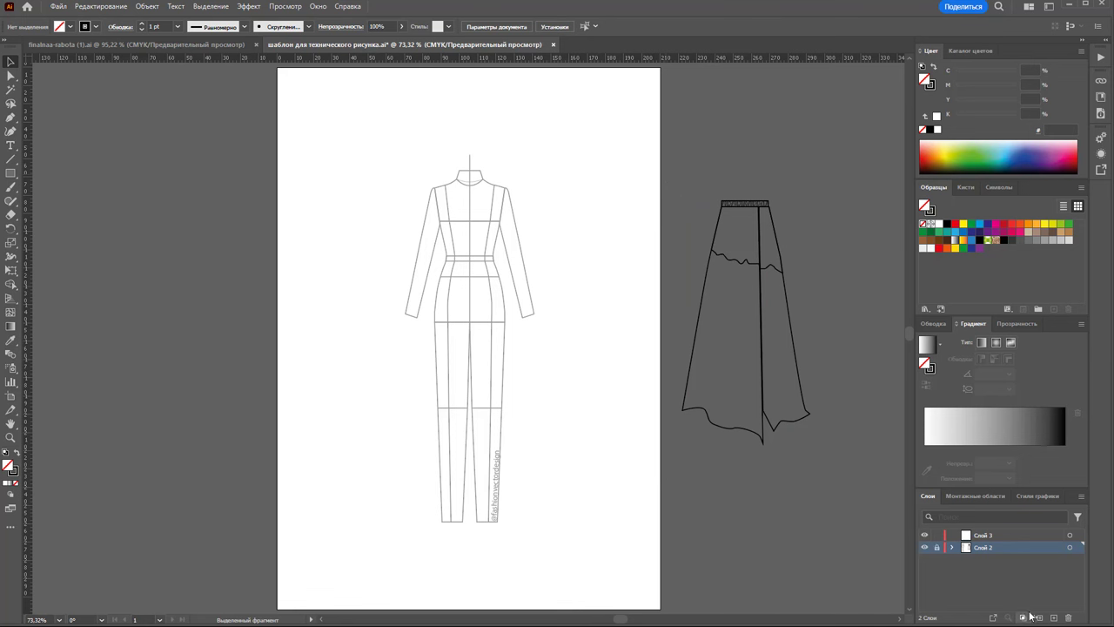
- Adjust the zoom and move the skirt flat closer to the croquis
click(11, 437)
scroll(735, 287, down, 1)
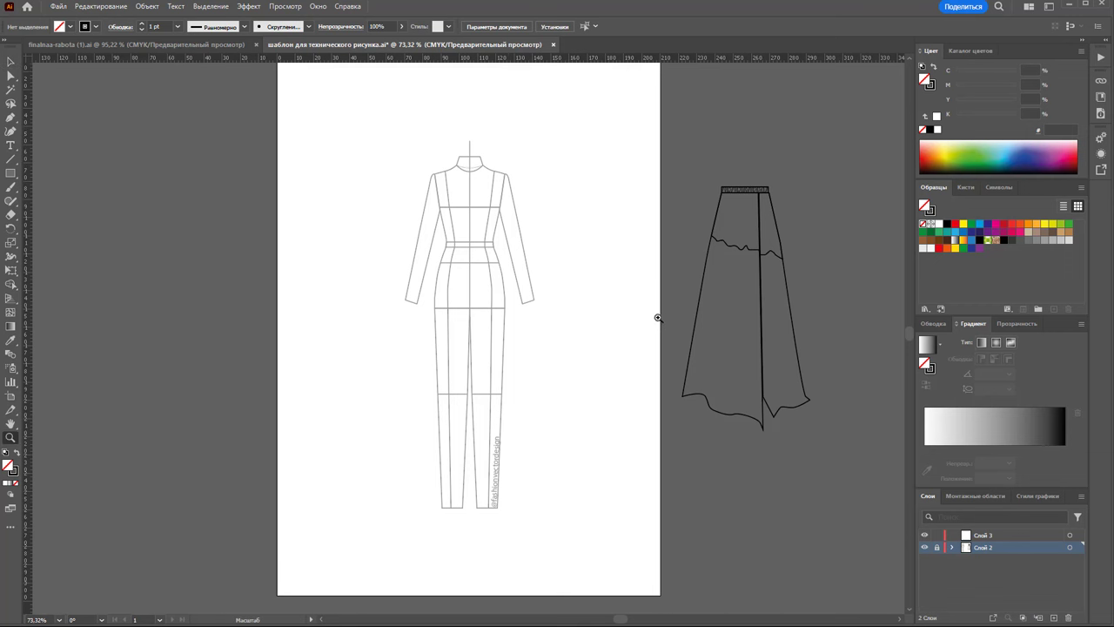
click(7, 63)
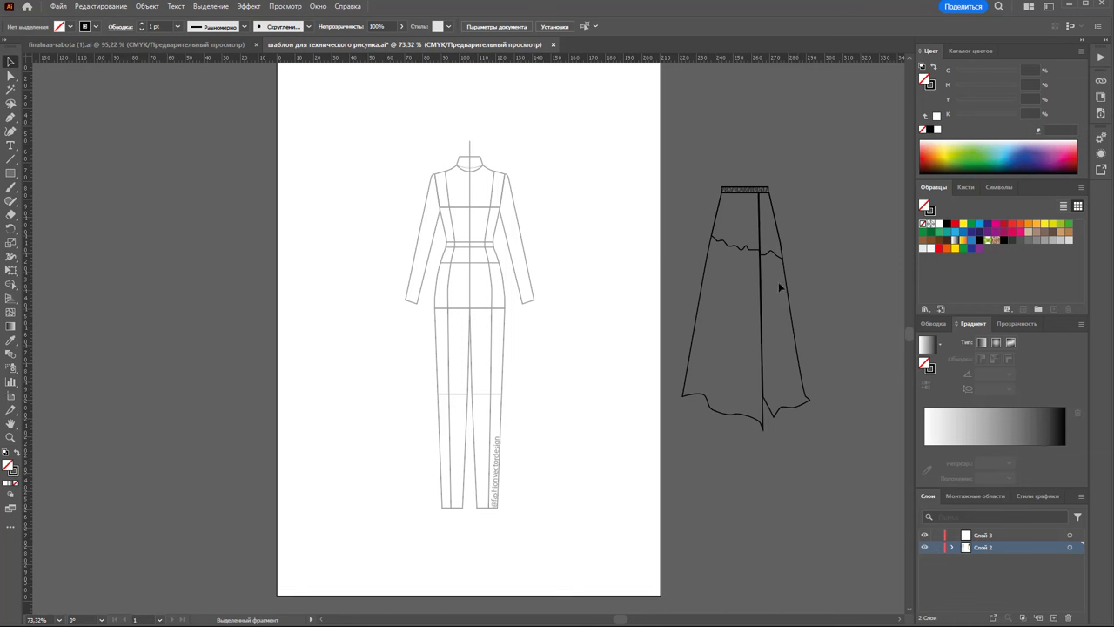
click(750, 360)
drag(763, 316, 611, 332)
click(759, 394)
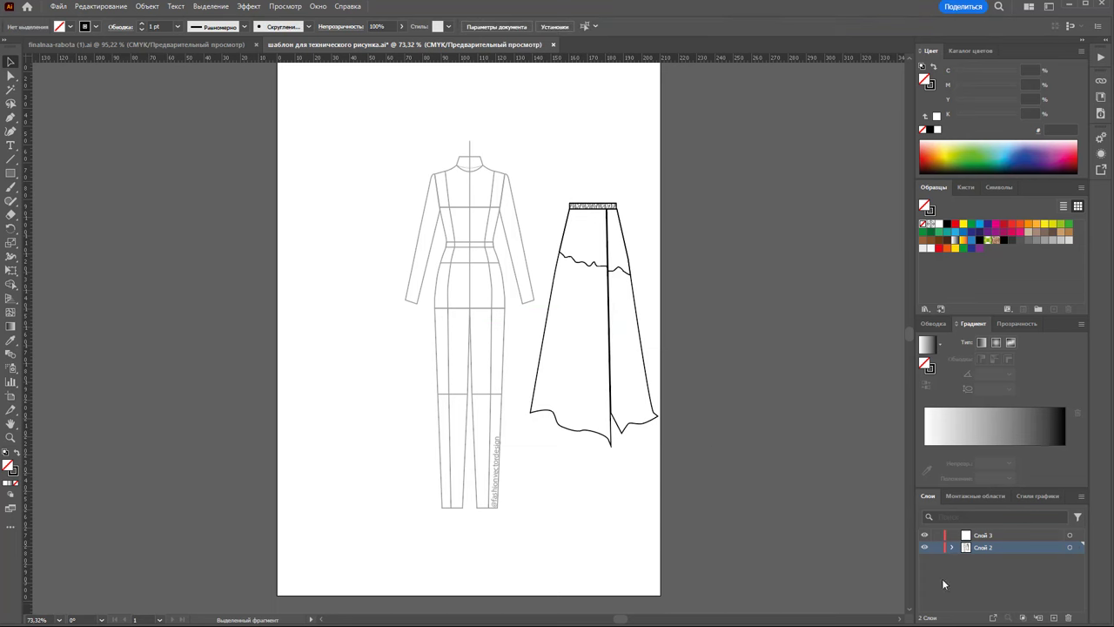
- Make Слой 3 the active layer and zoom in on the croquis waistband area
click(987, 535)
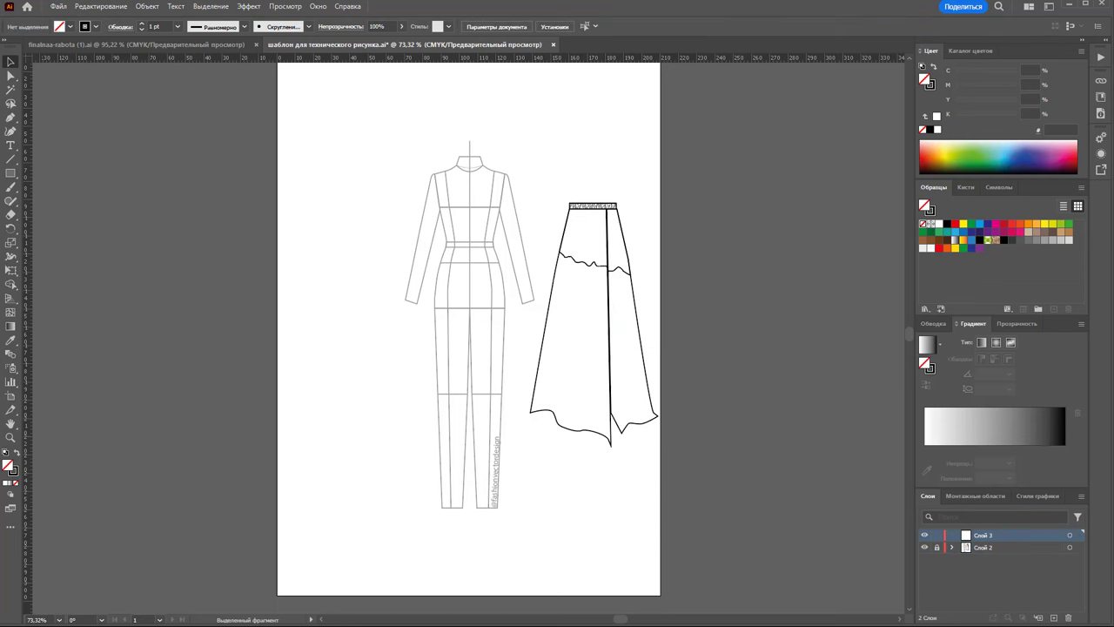
click(11, 437)
click(617, 204)
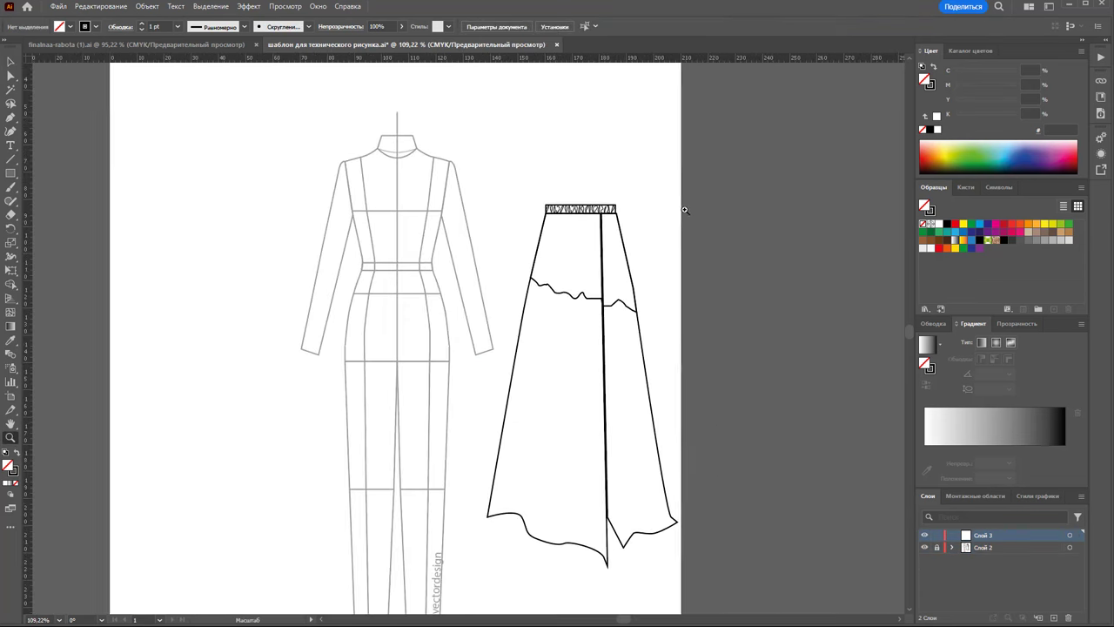
scroll(366, 273, up, 1)
scroll(365, 273, down, 3)
scroll(365, 269, down, 2)
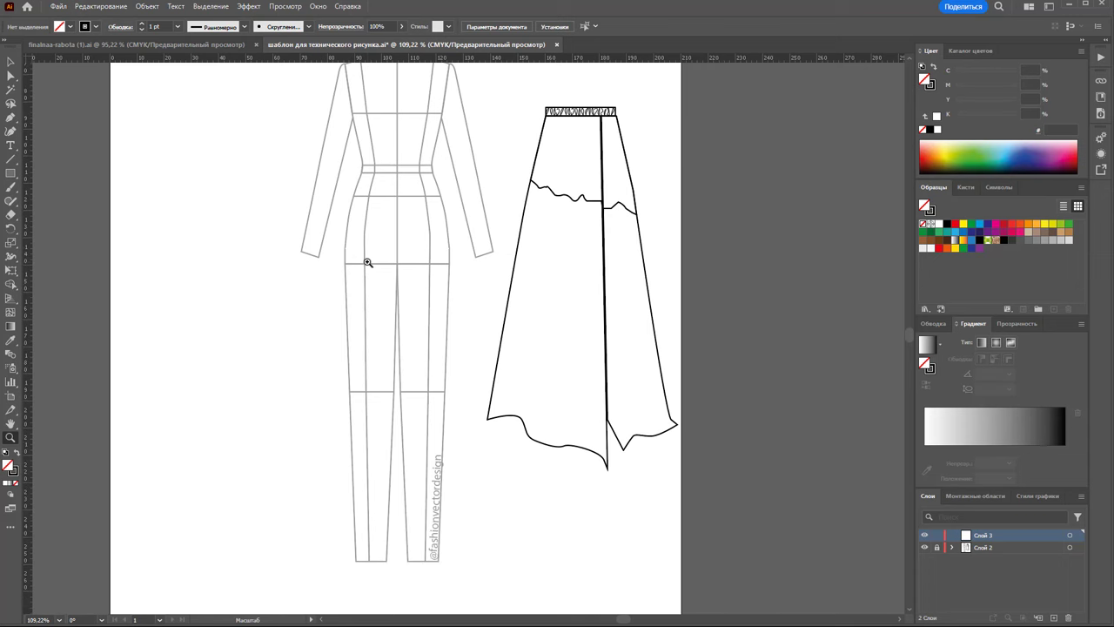
drag(368, 259, 388, 258)
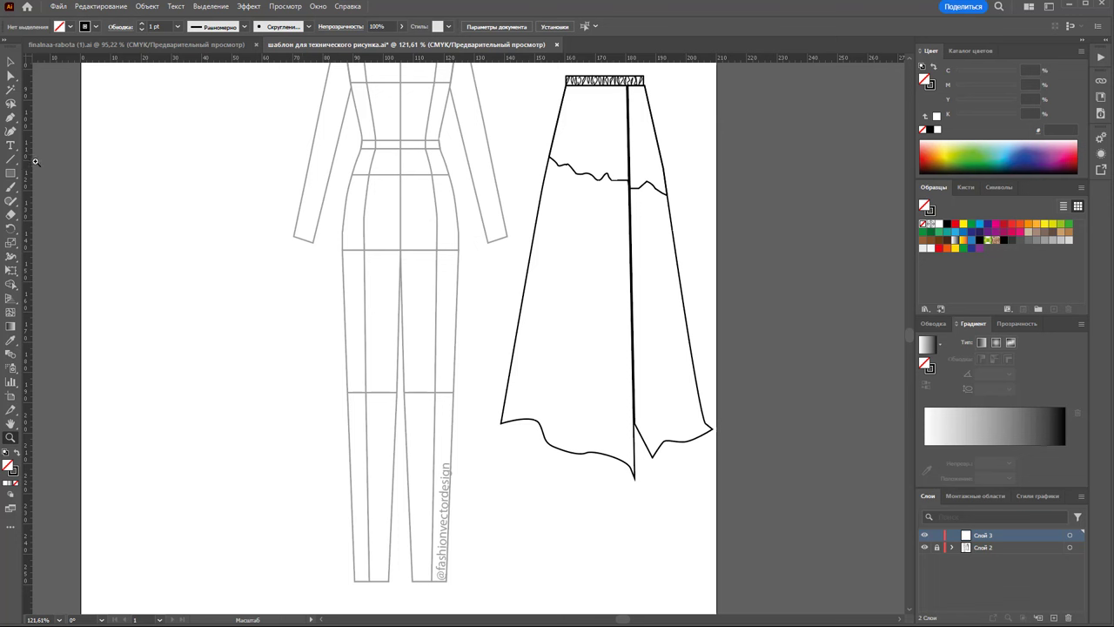
- Draw a thin waistband rectangle across the croquis waist with the Pen tool
click(10, 117)
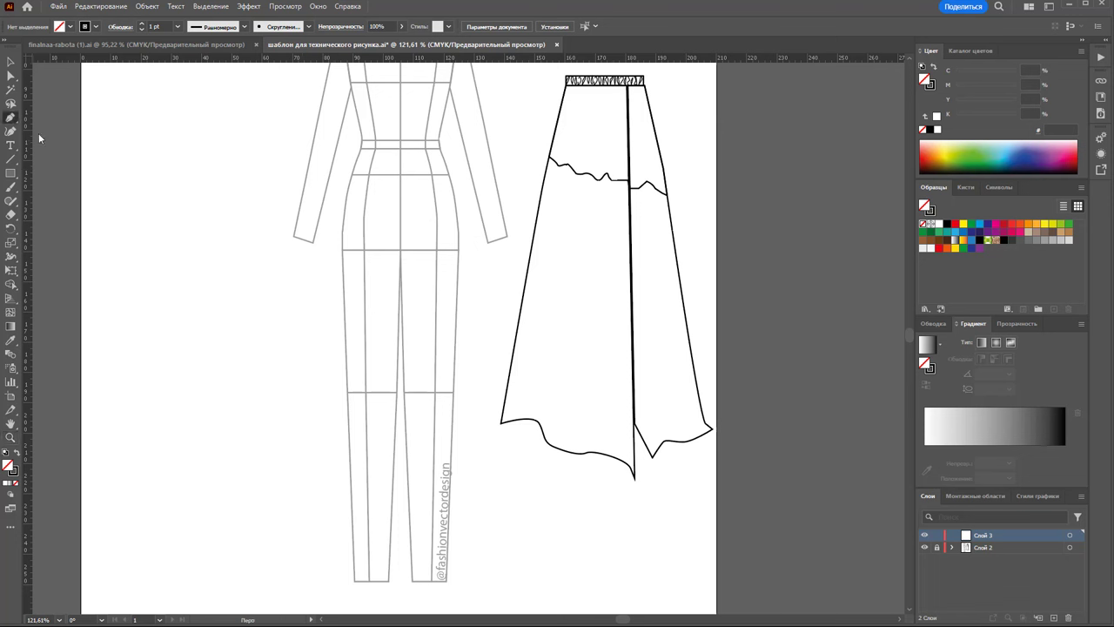
click(363, 141)
click(439, 141)
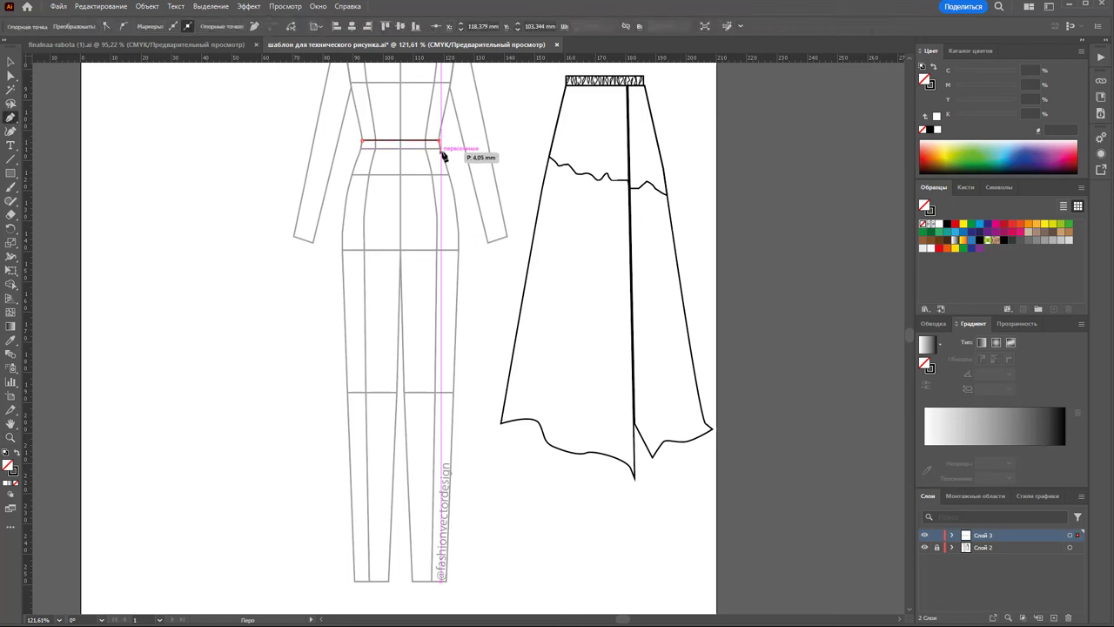
click(440, 148)
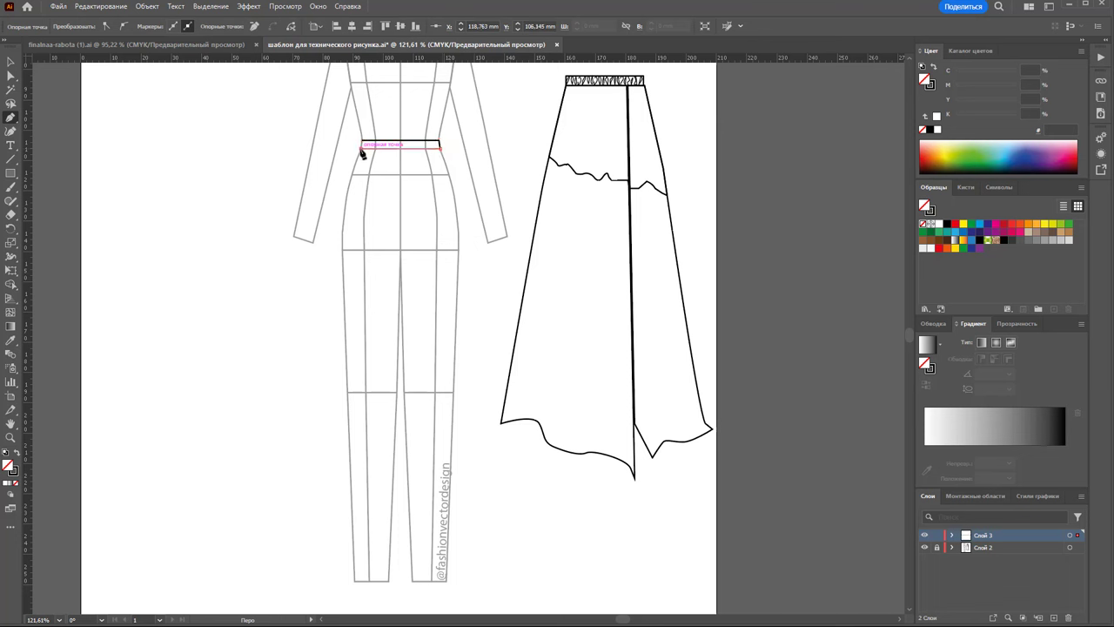
click(362, 149)
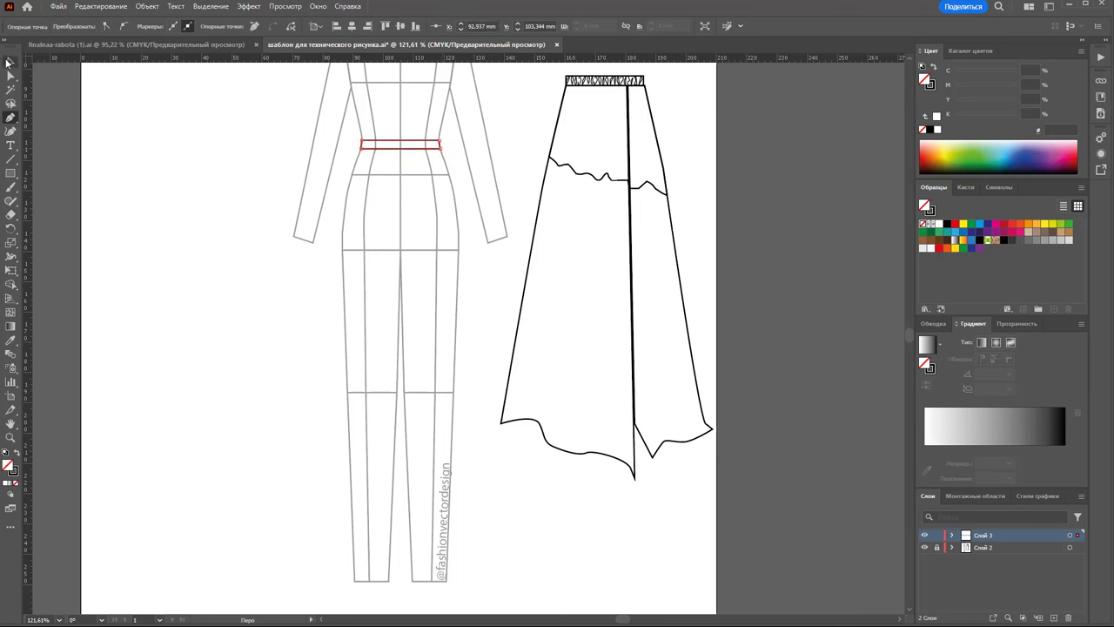
click(8, 61)
click(204, 228)
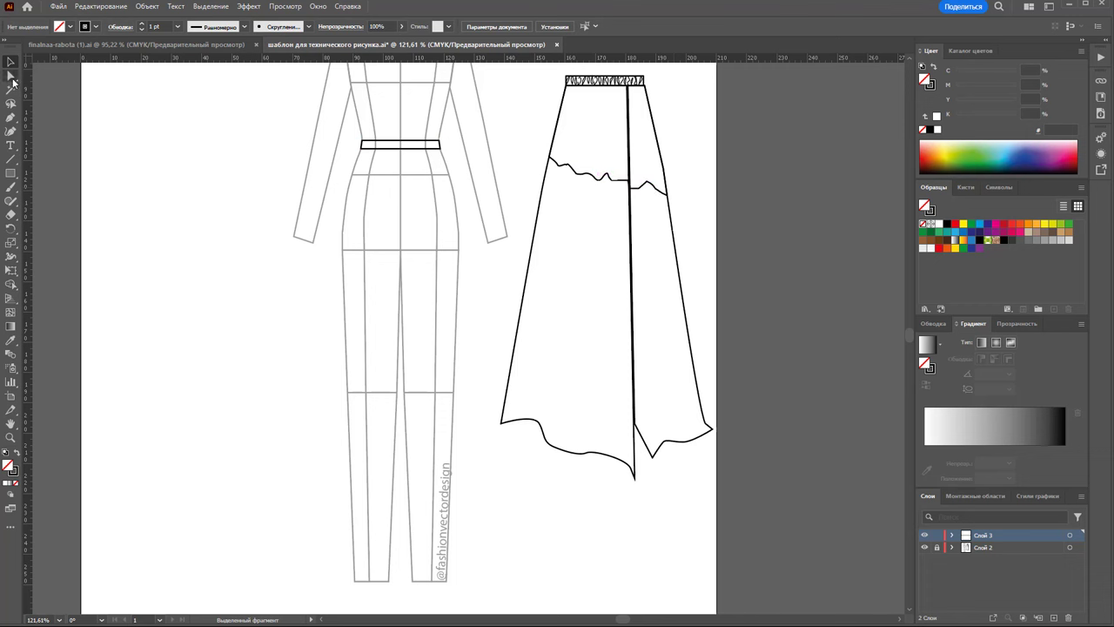
- Draw the closed right half of the fitted skirt with a curved hip below the waistband
drag(10, 117, 42, 123)
click(43, 122)
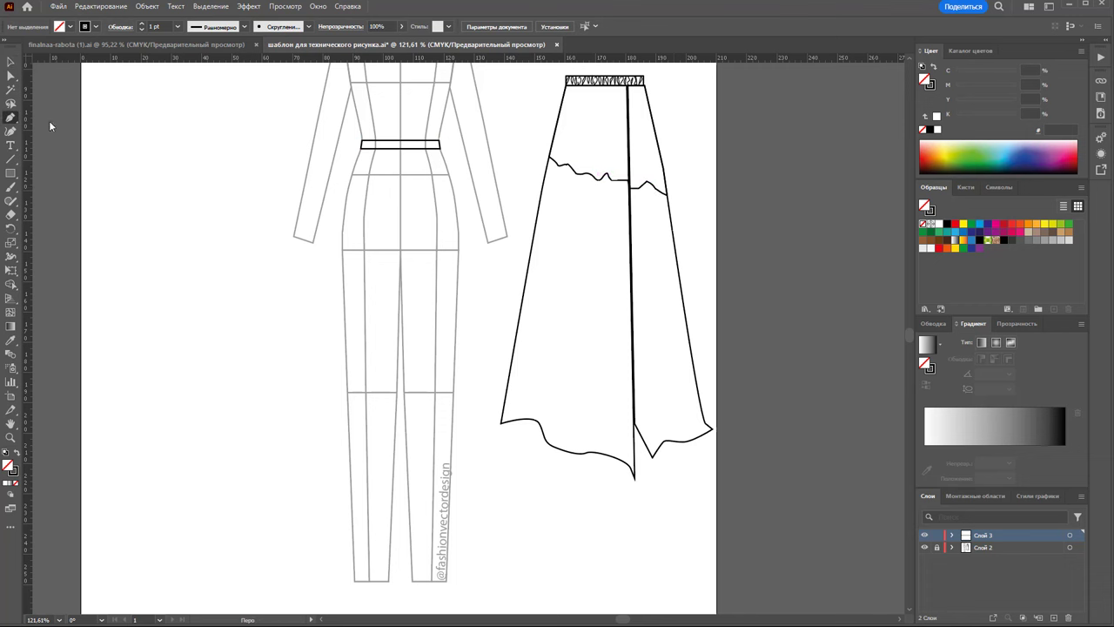
click(440, 146)
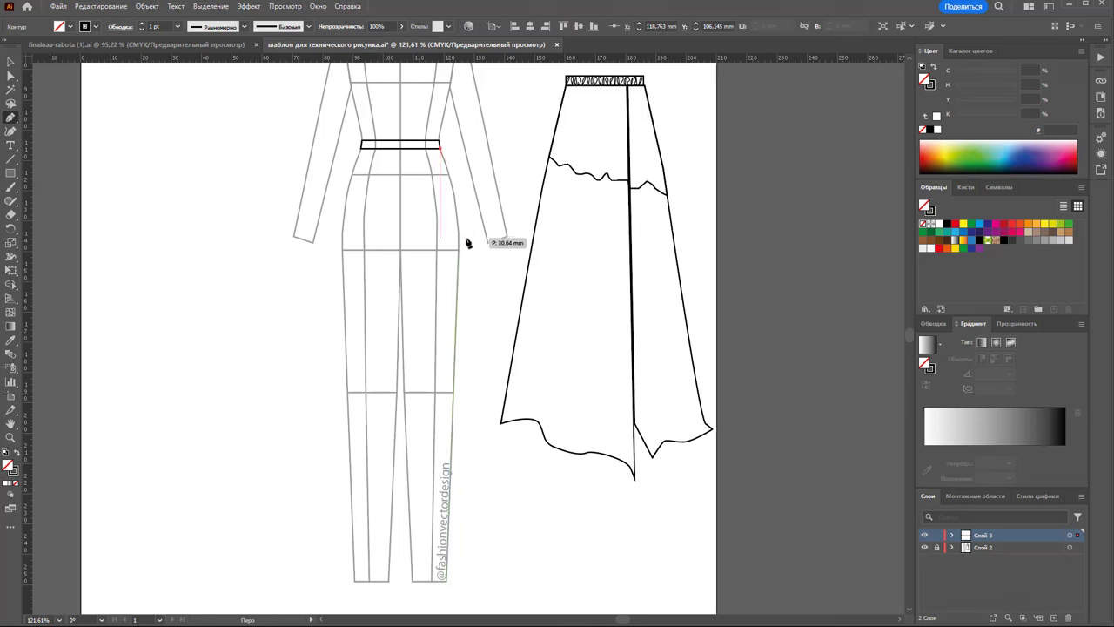
drag(462, 235, 464, 290)
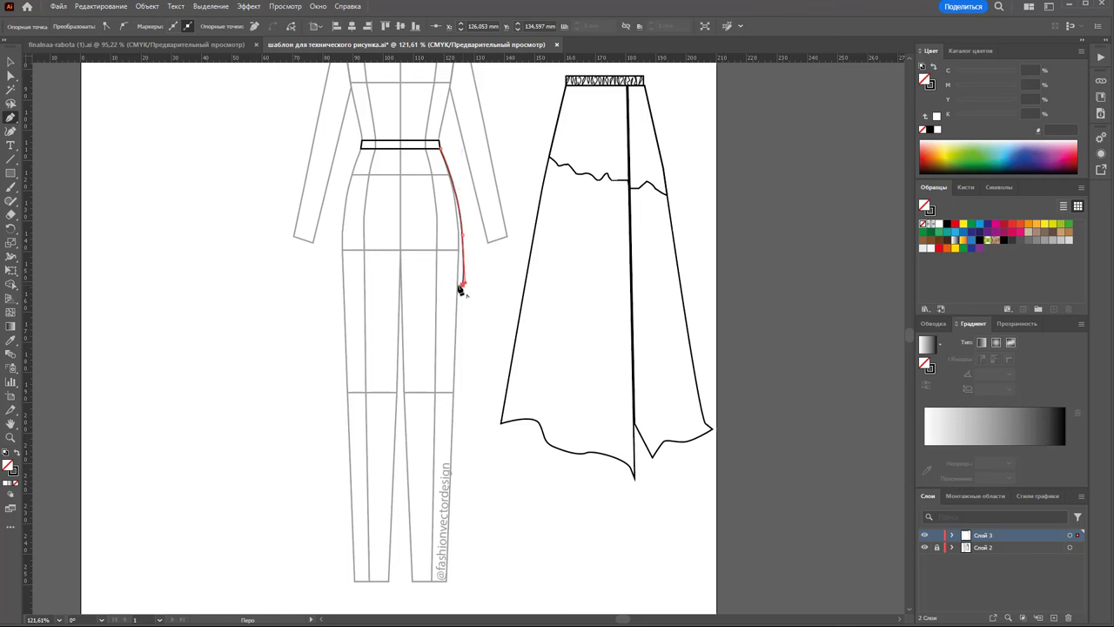
click(399, 283)
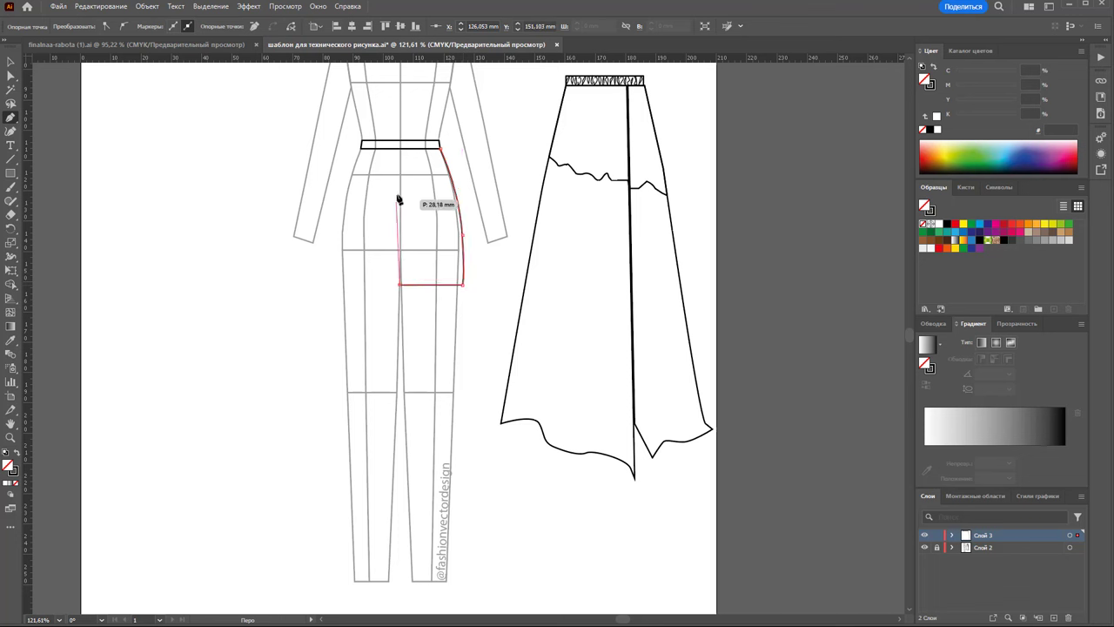
click(399, 148)
click(440, 148)
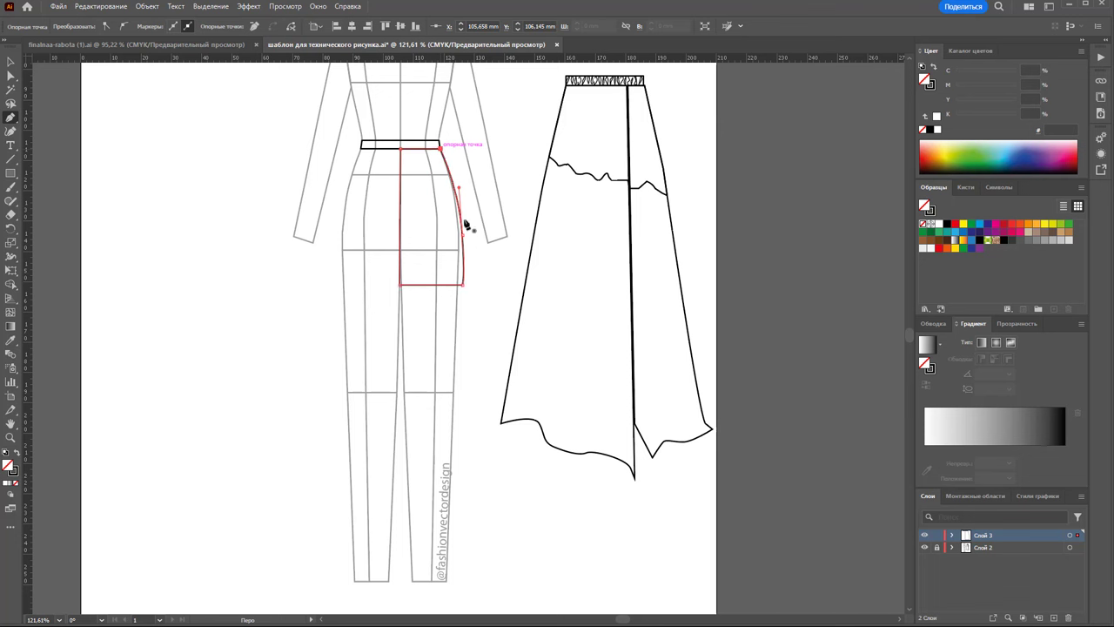
click(10, 61)
click(375, 293)
click(415, 261)
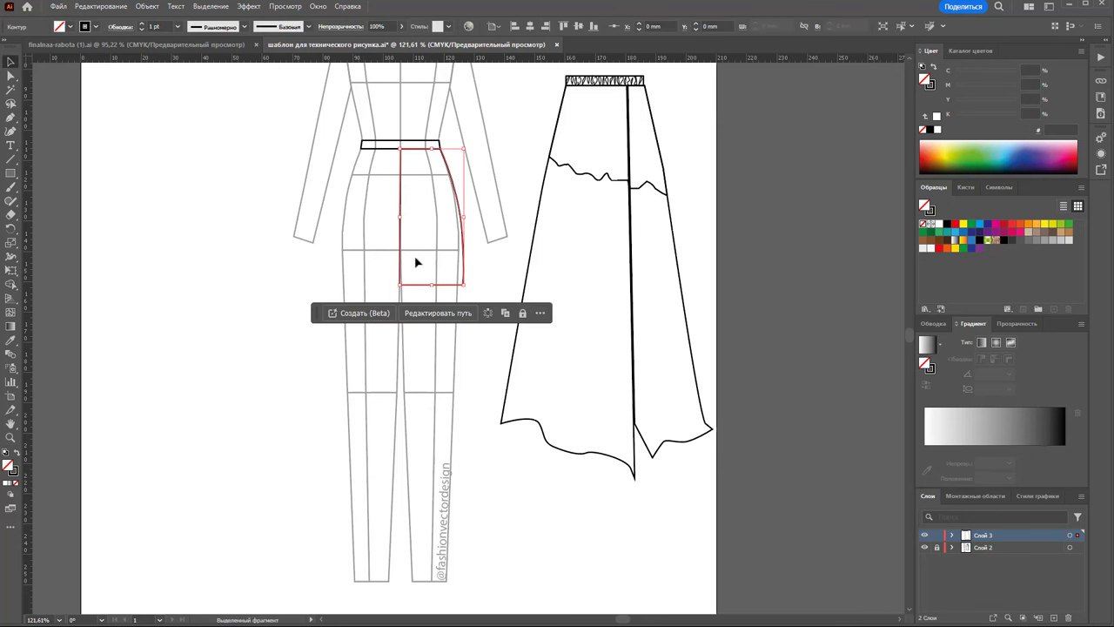
click(10, 228)
click(41, 243)
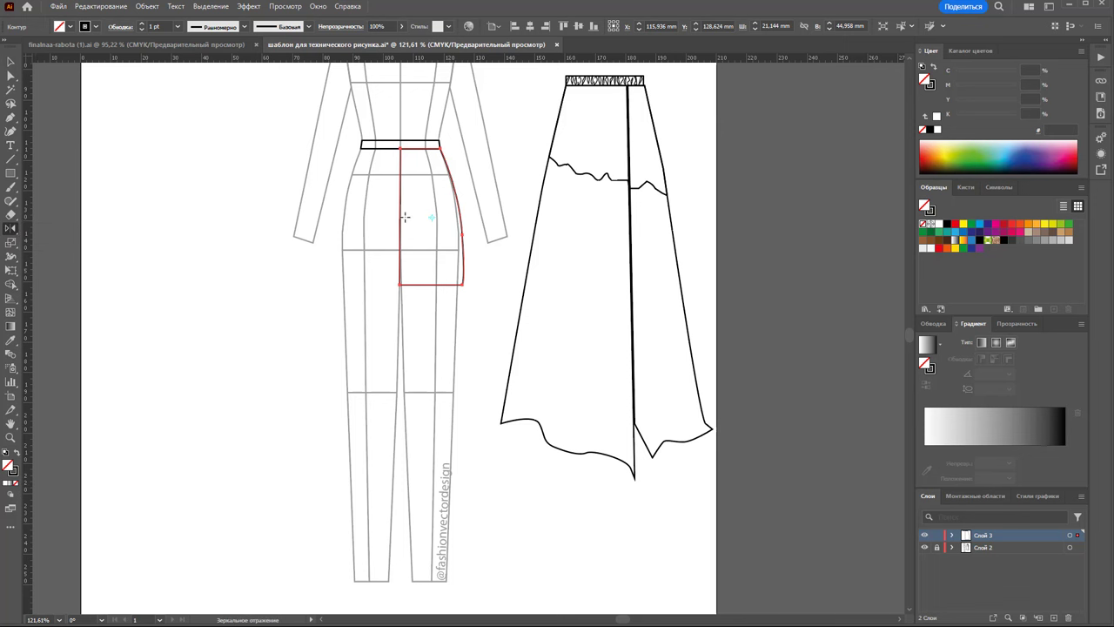
click(400, 220)
drag(401, 228, 289, 196)
click(11, 61)
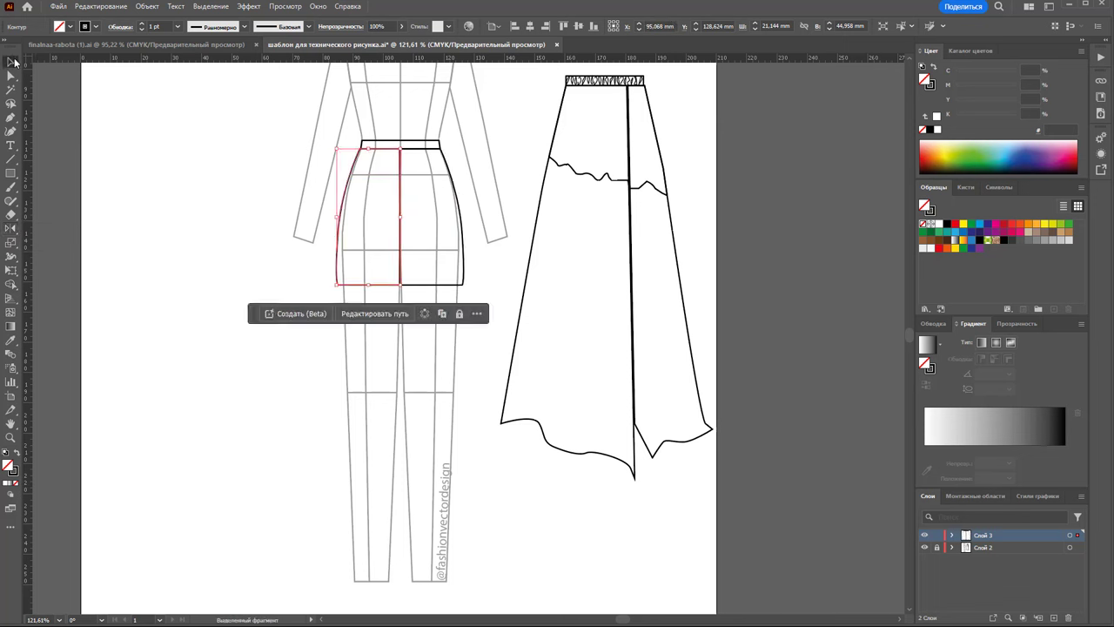
click(361, 437)
drag(336, 291, 319, 260)
click(415, 355)
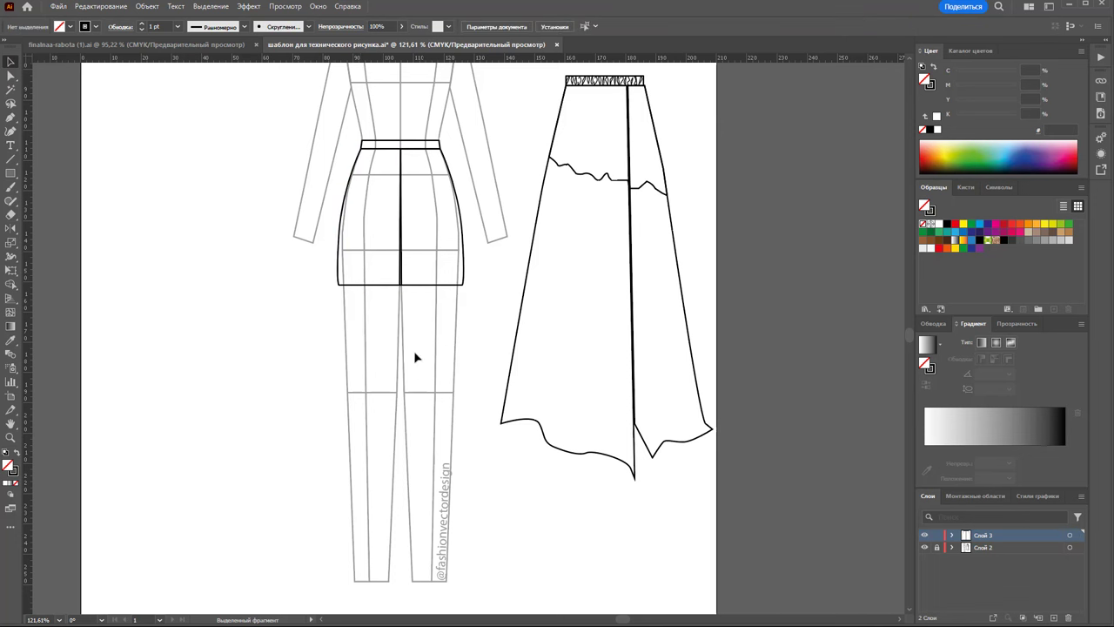
click(365, 241)
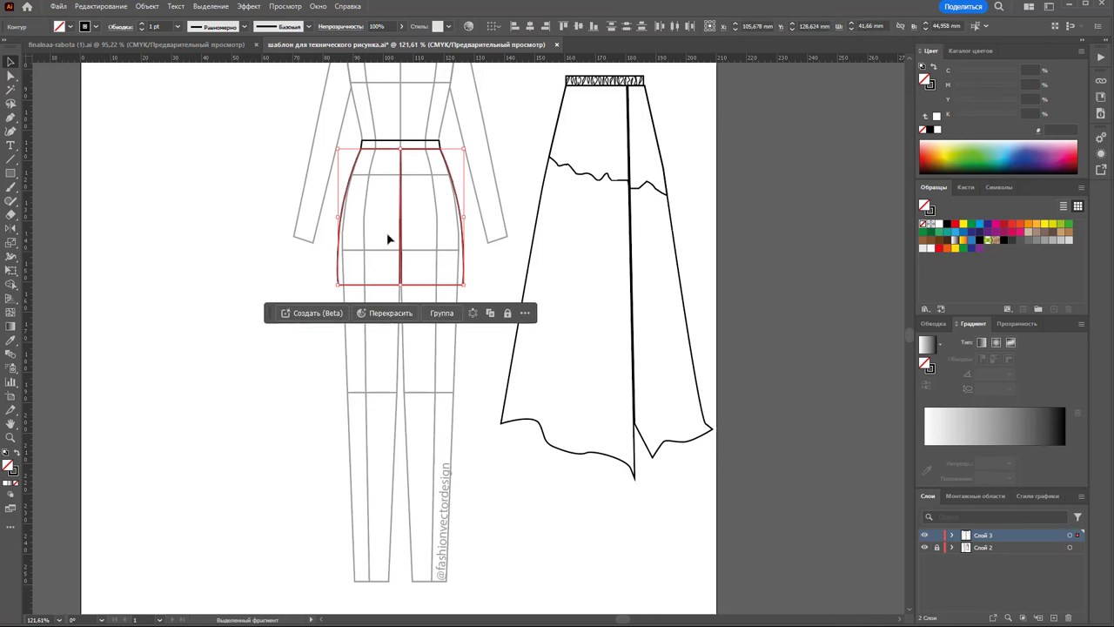
click(319, 7)
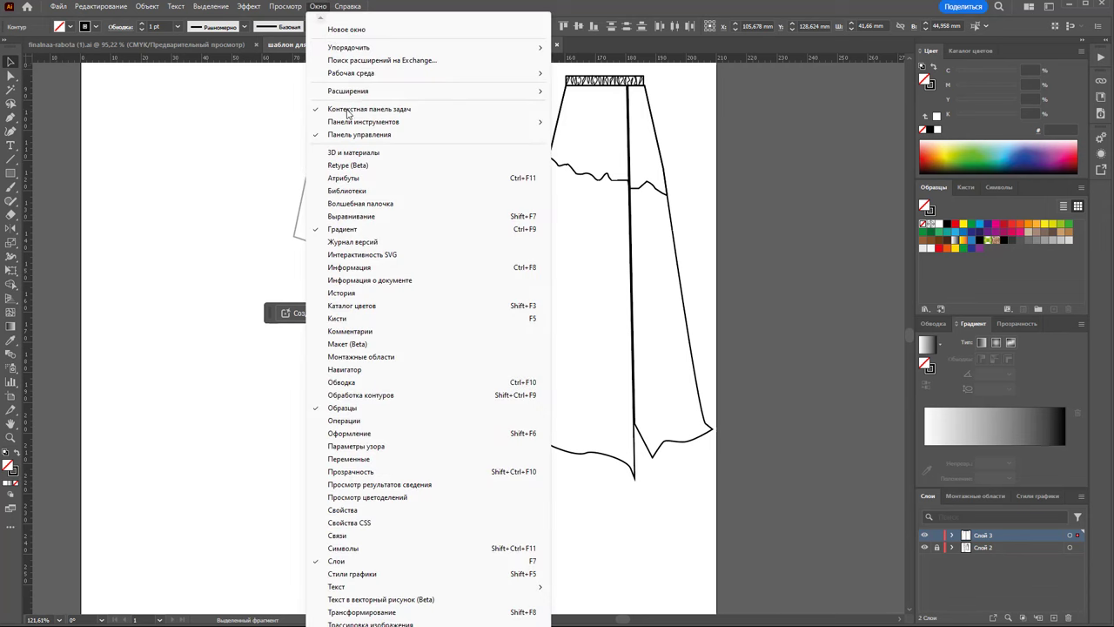
click(414, 396)
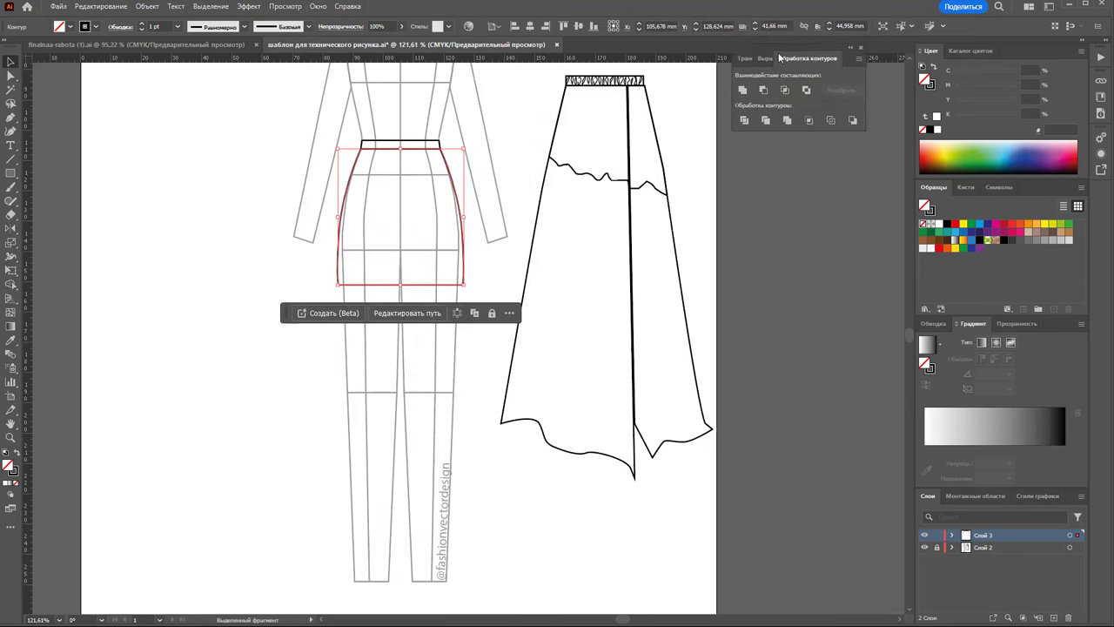
drag(780, 54, 784, 84)
click(490, 129)
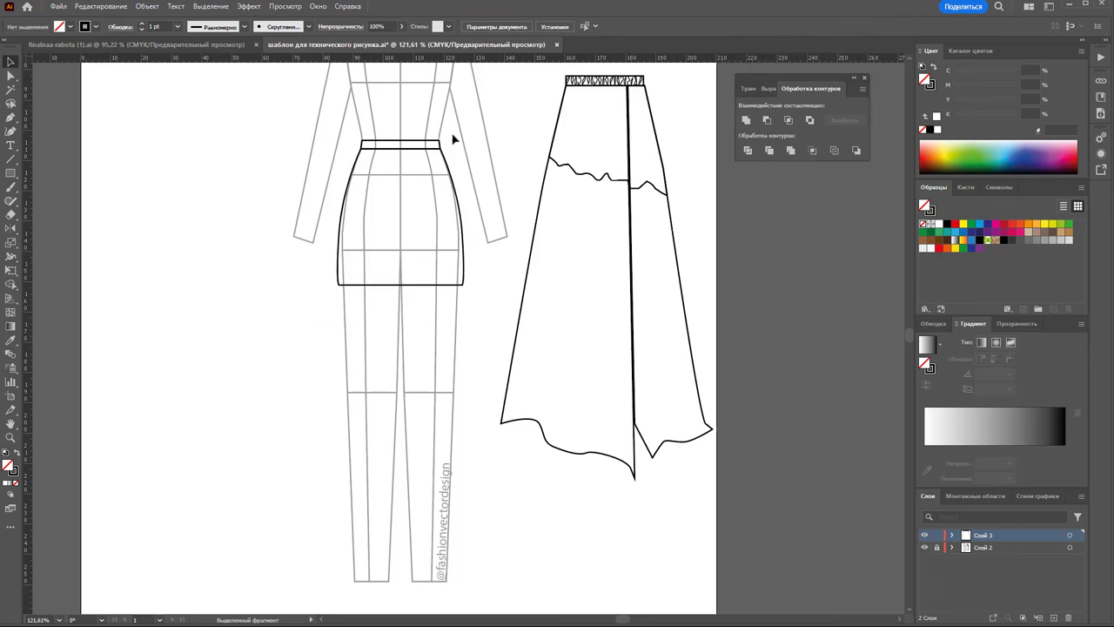
click(439, 165)
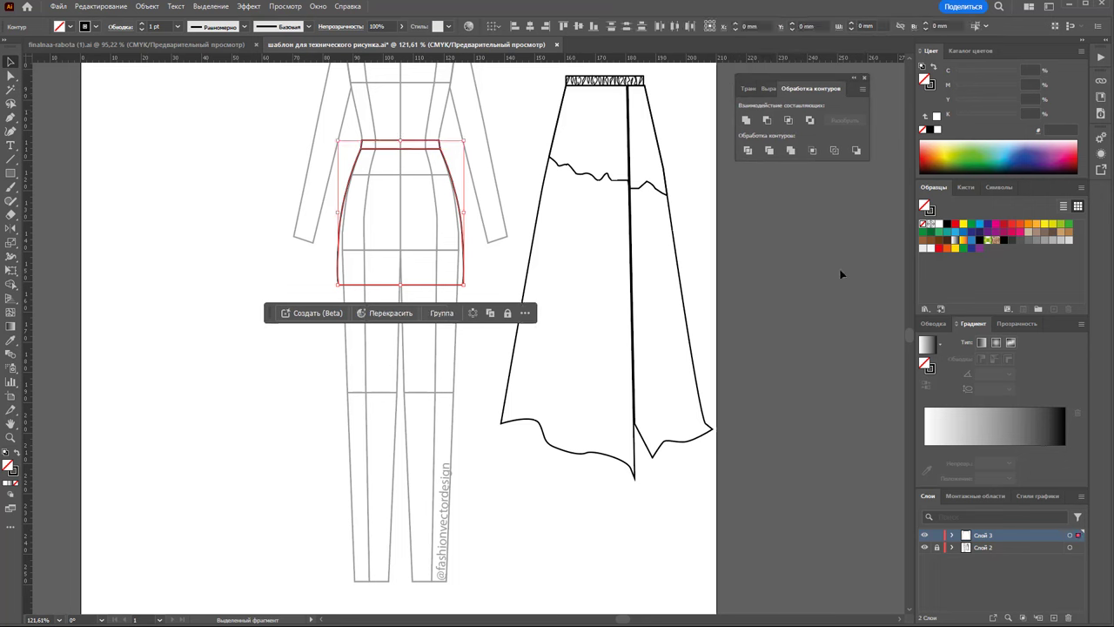
click(938, 223)
click(757, 245)
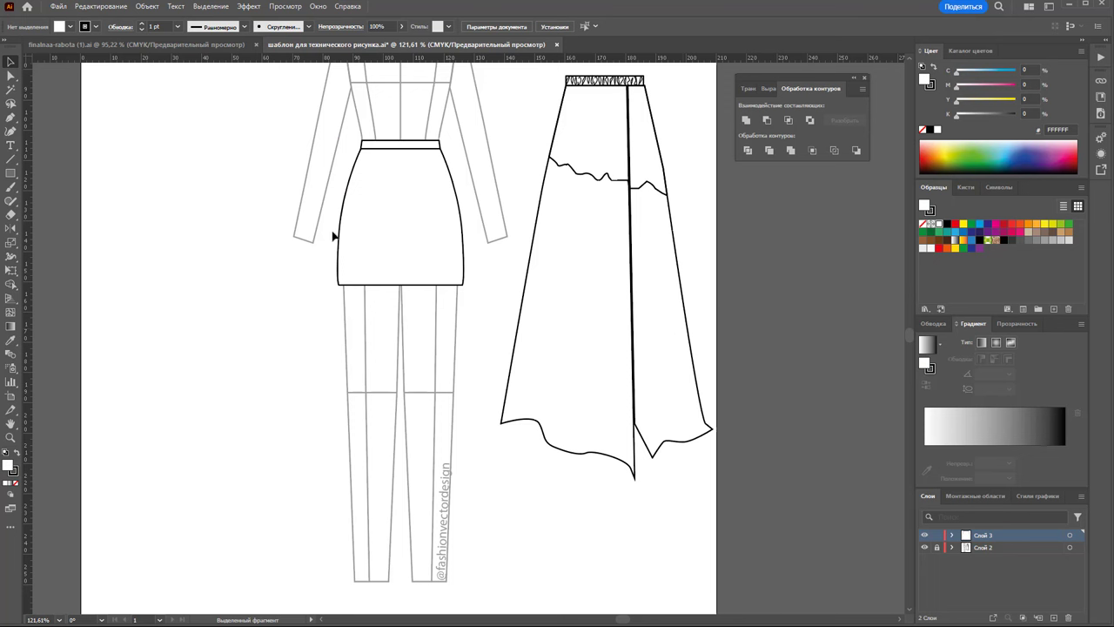
click(368, 224)
key(a)
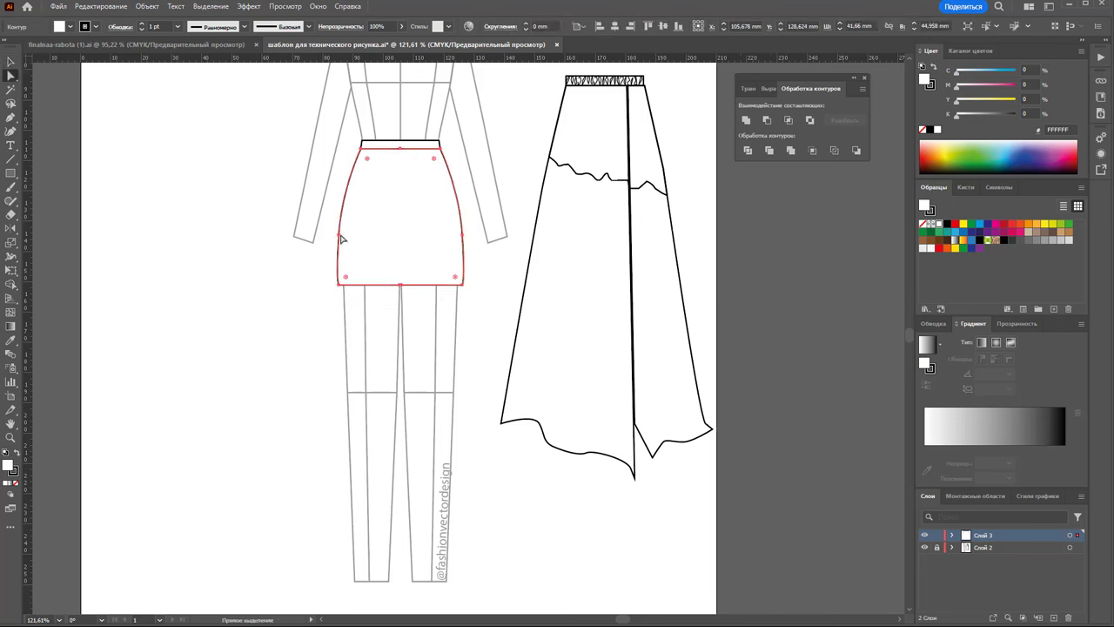
click(341, 238)
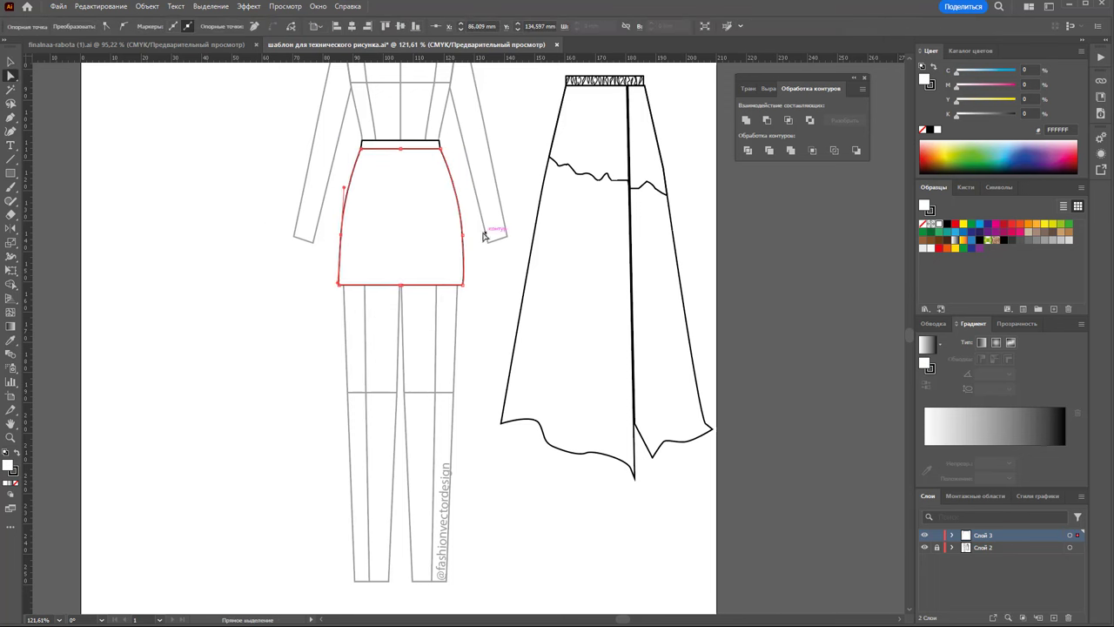
click(493, 257)
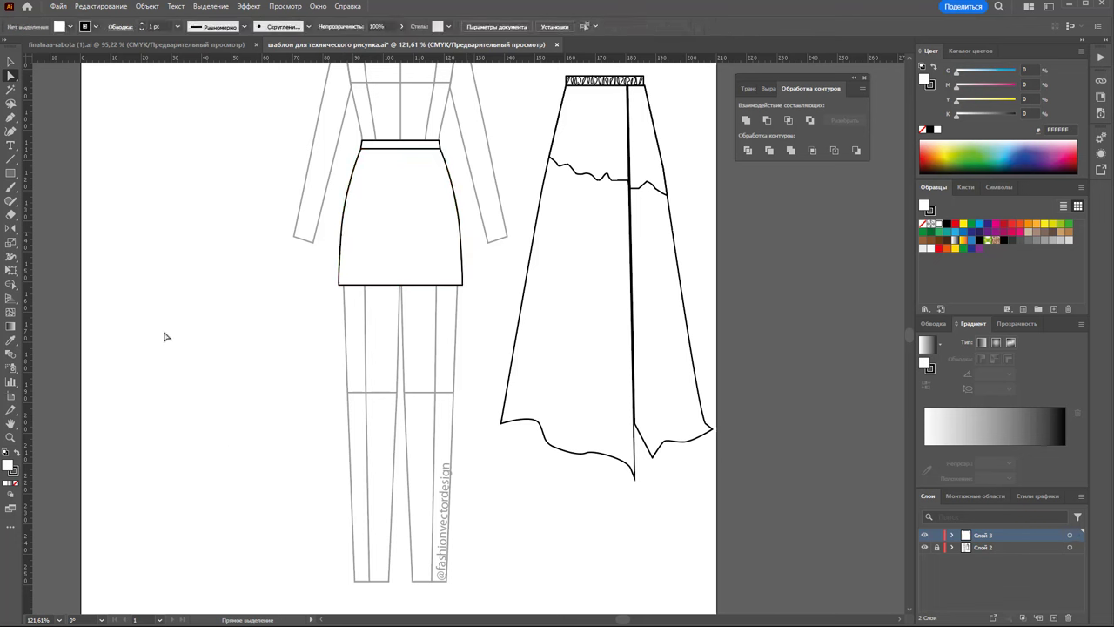
- Toggle the short skirt's fill to None and back to white, then add a new layer
click(429, 238)
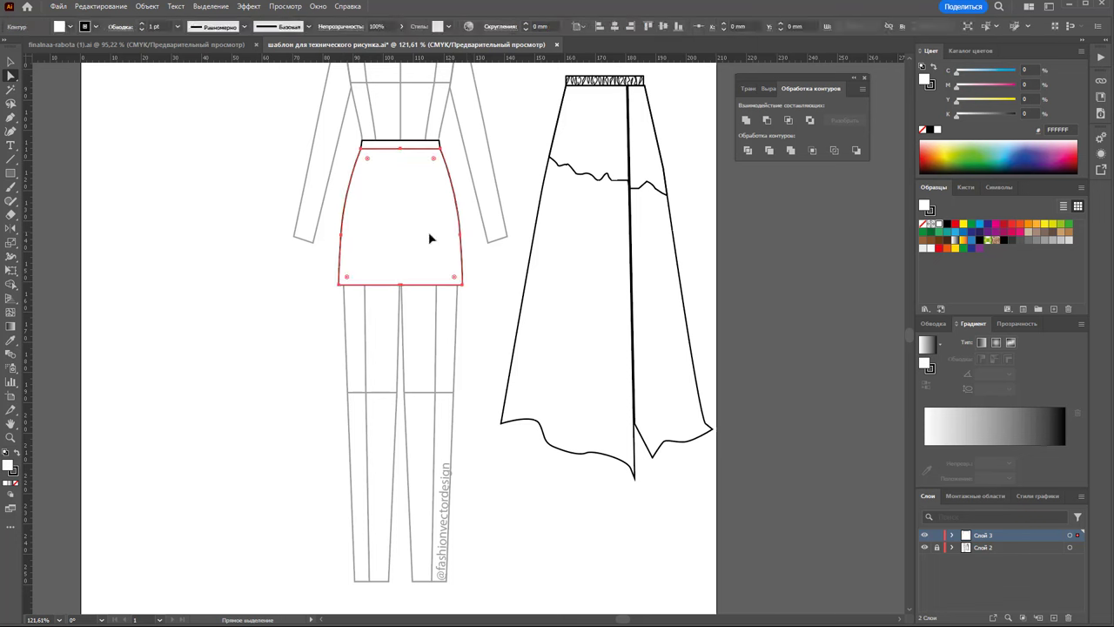
click(18, 485)
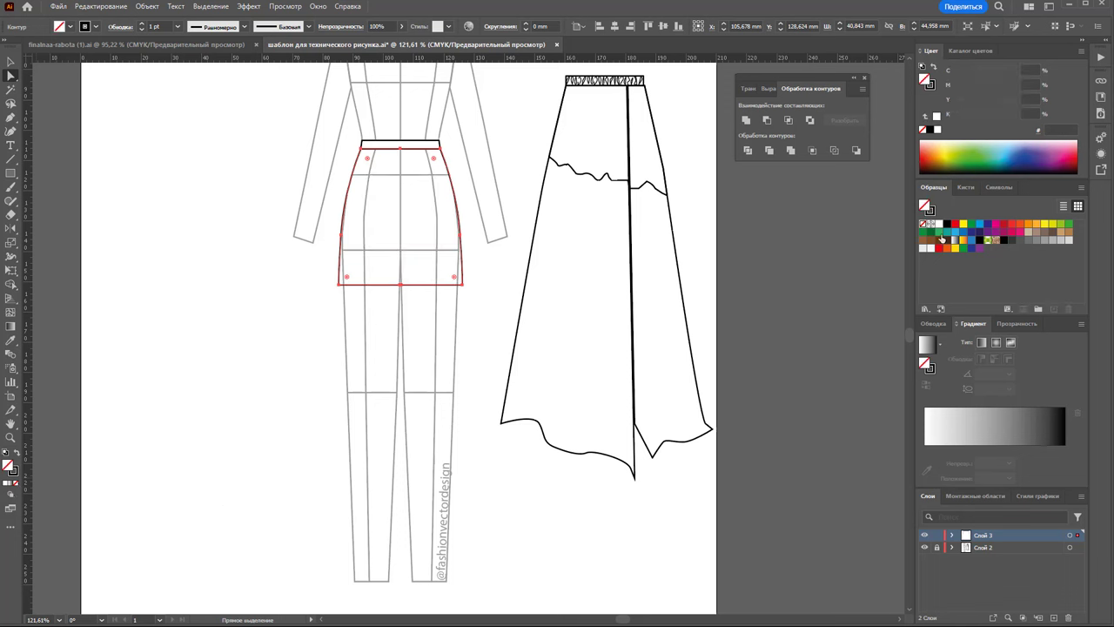
click(937, 223)
click(486, 250)
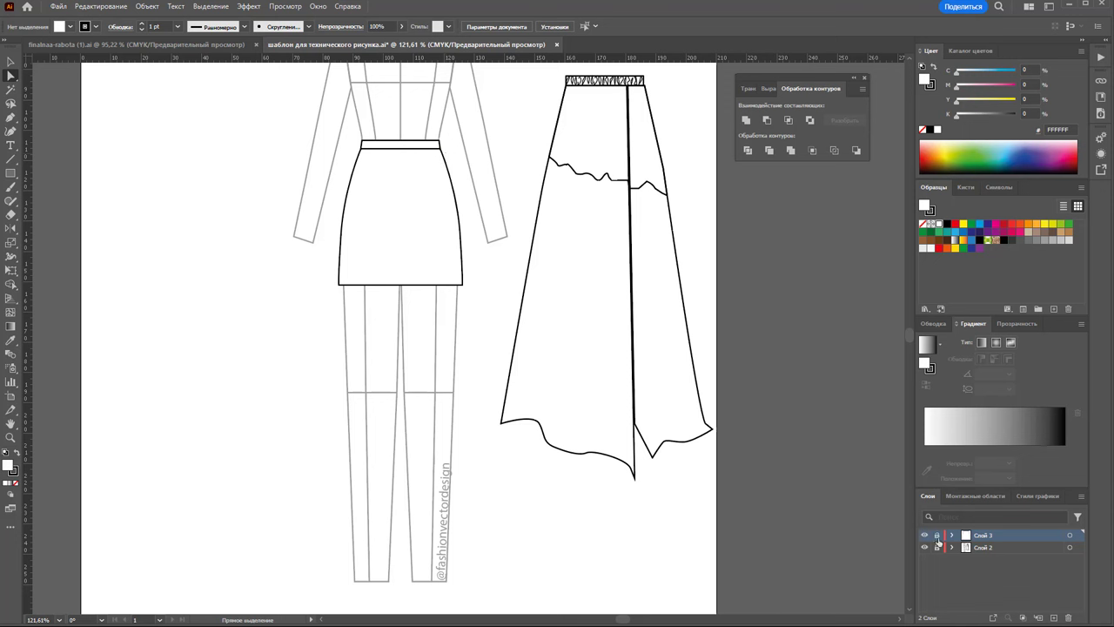
click(1053, 617)
- Lock and hide the short skirt's layer, Layer 3
click(630, 90)
click(425, 213)
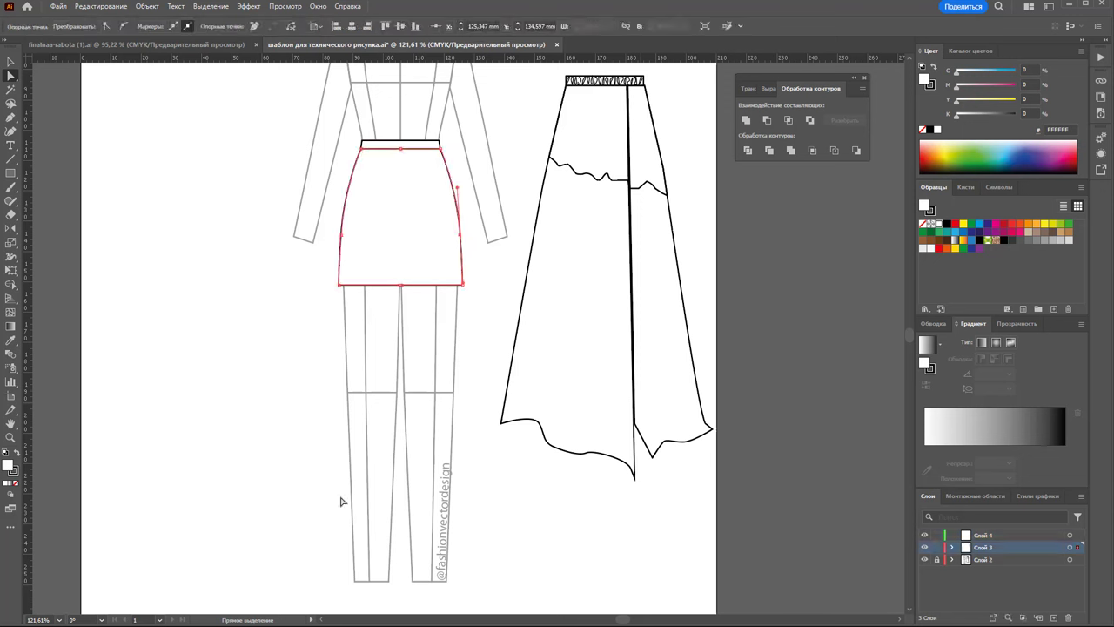
click(936, 546)
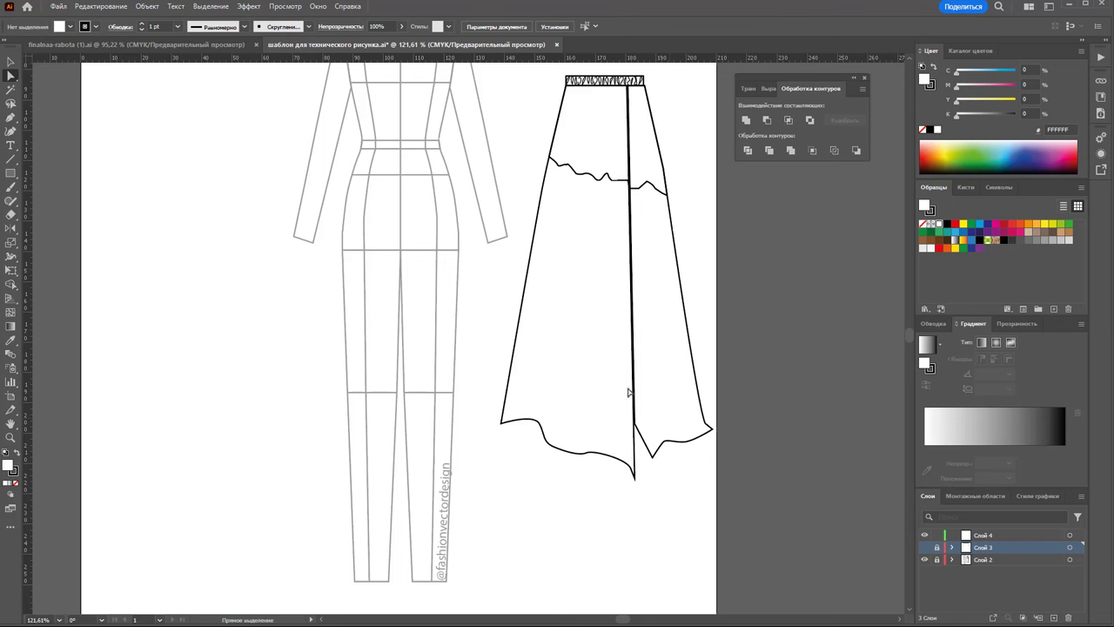
click(925, 548)
- On the new layer with no fill, trace the long skirt from waist down the right side to a wavy hem
click(10, 119)
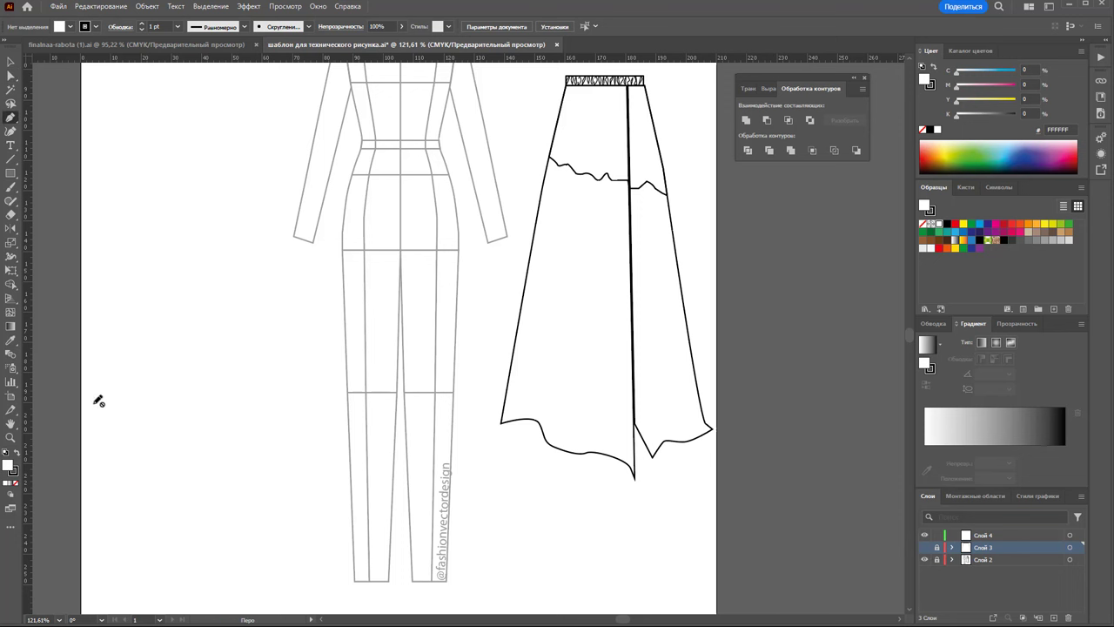
click(15, 485)
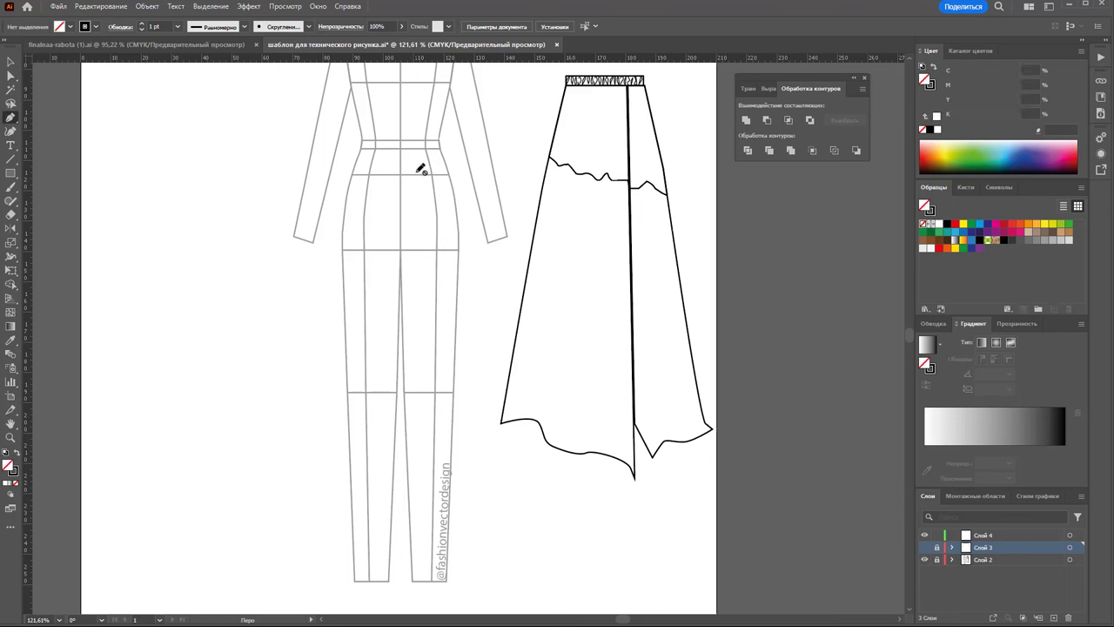
click(995, 534)
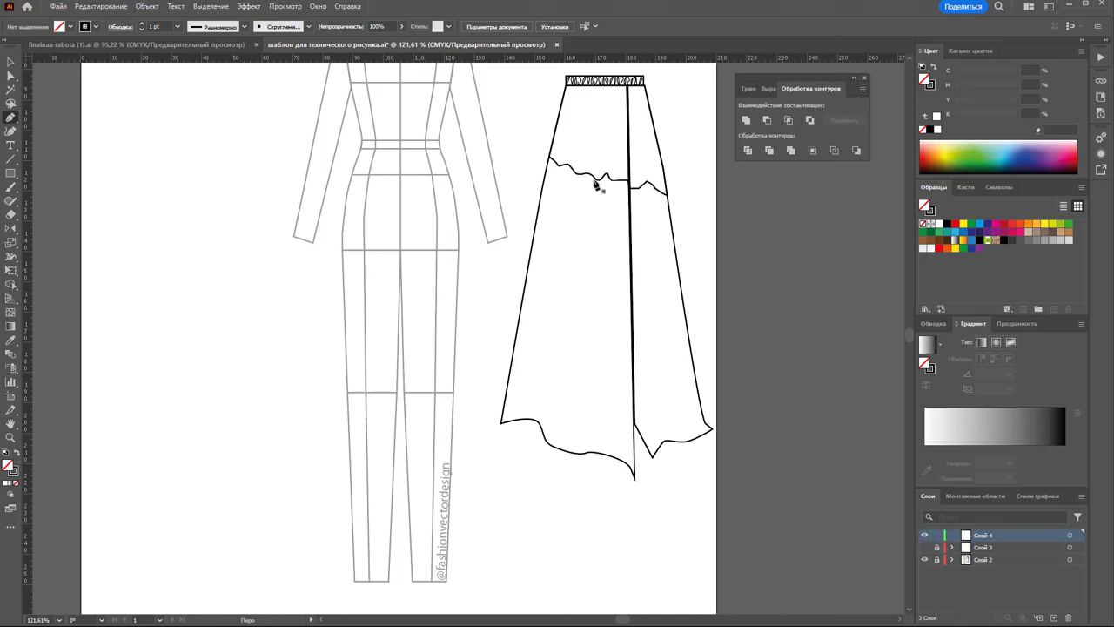
click(426, 149)
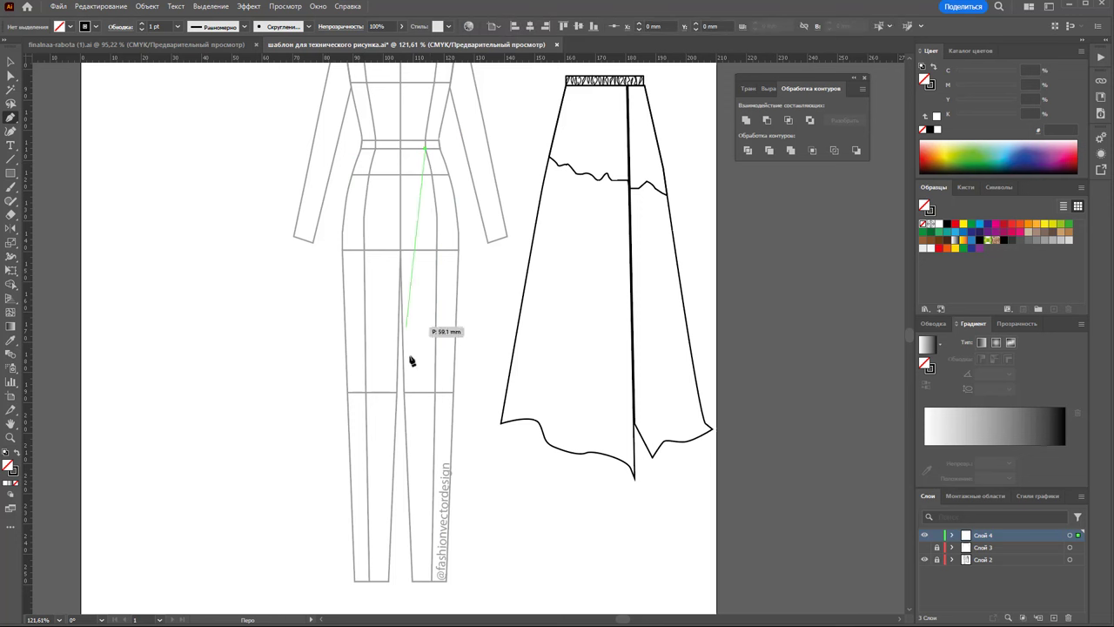
click(420, 540)
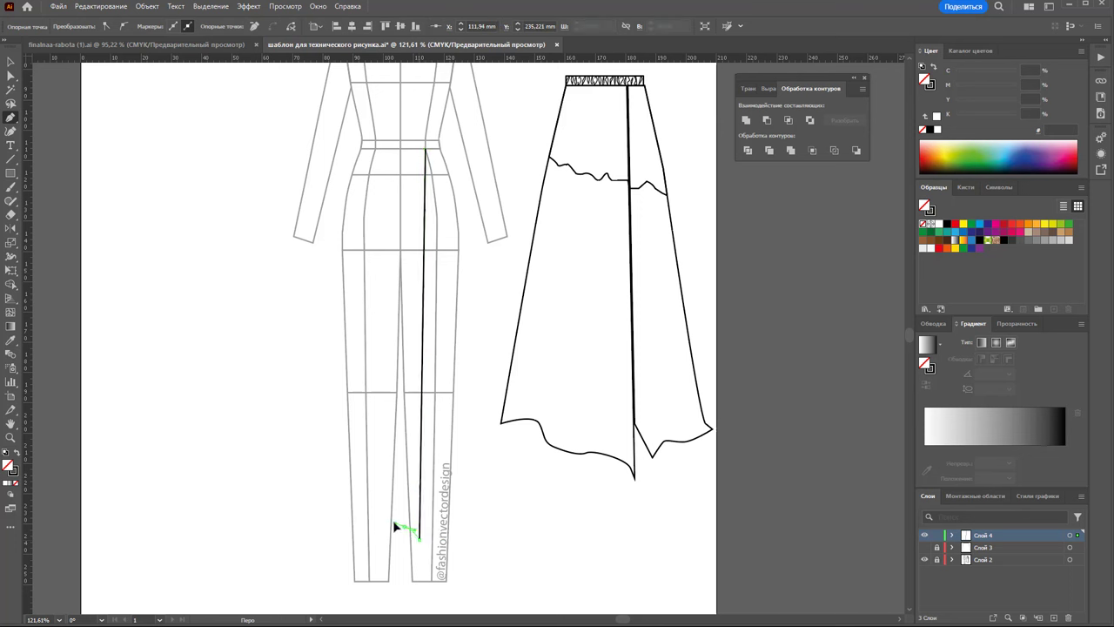
drag(383, 525, 366, 526)
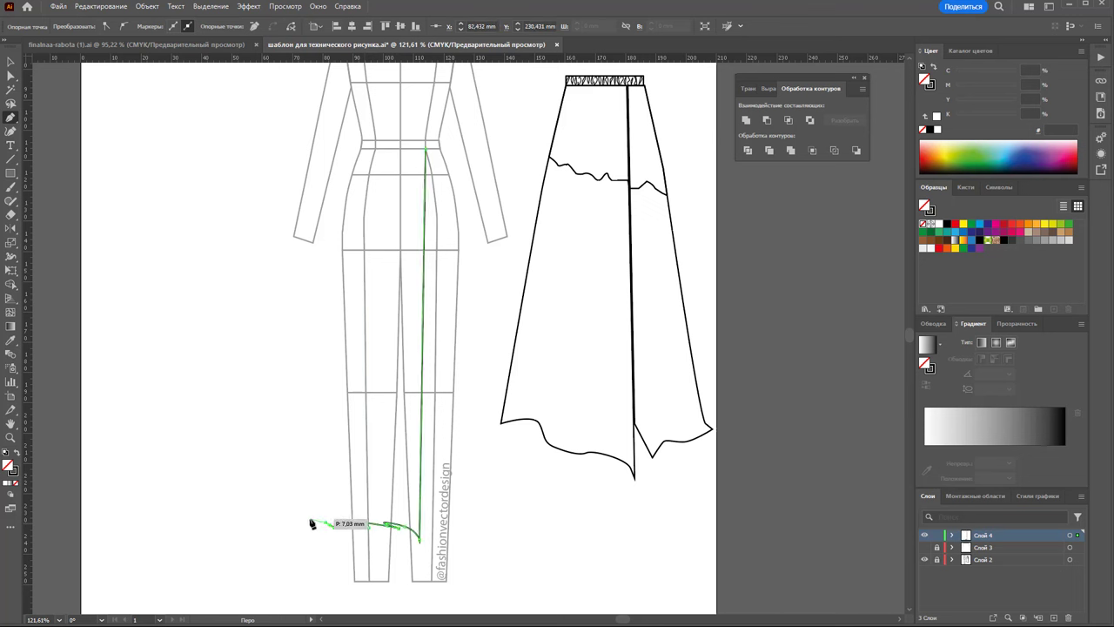
mouse_move(311, 523)
mouse_down()
mouse_move(298, 523)
mouse_move(336, 230)
mouse_up()
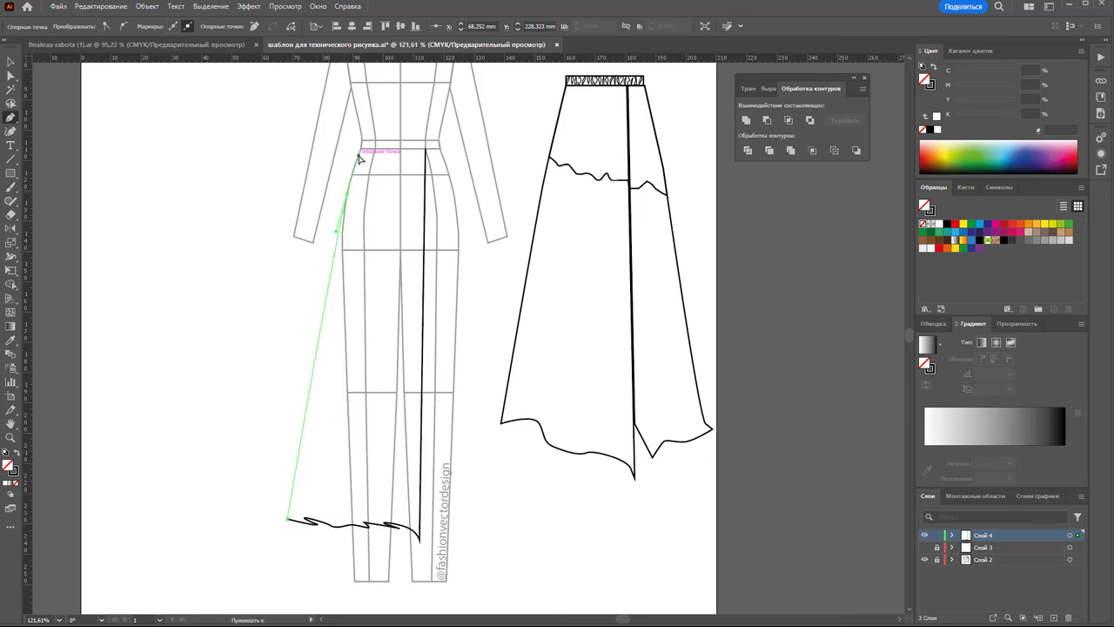
- Finish the skirt outline's curved left side and close it along the waistline
click(358, 157)
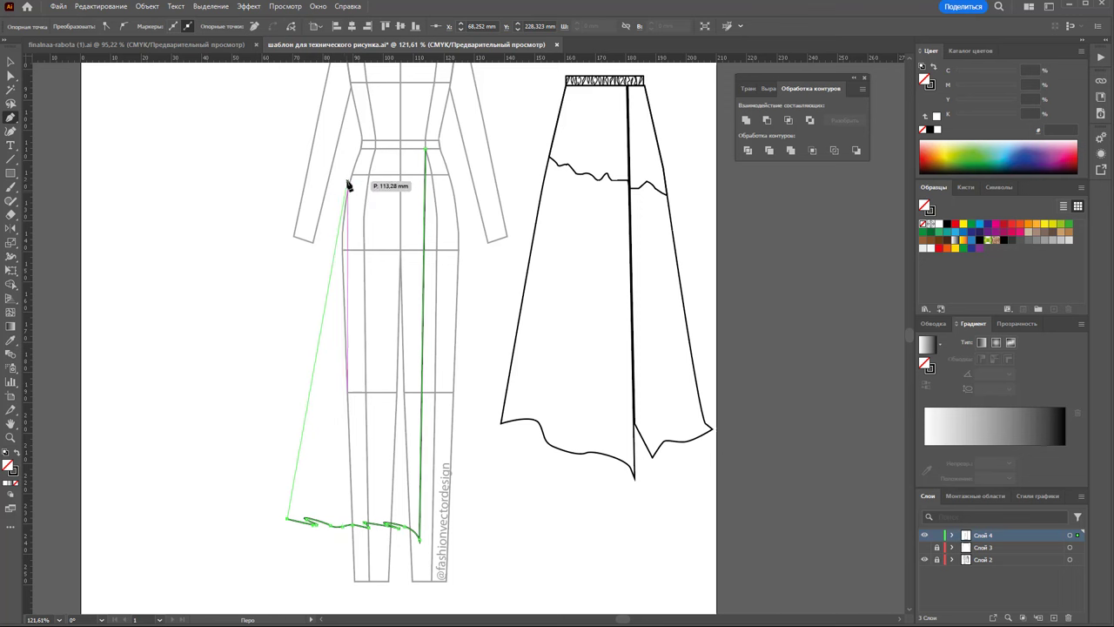
mouse_move(348, 182)
mouse_down()
mouse_move(358, 157)
mouse_move(348, 188)
mouse_up()
click(359, 149)
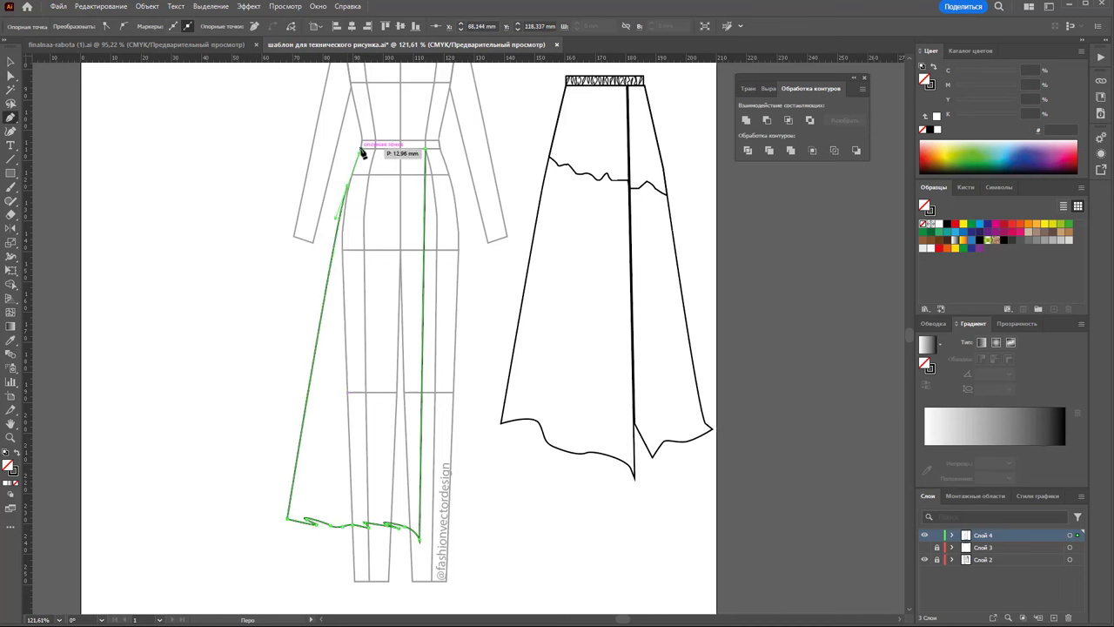
click(425, 148)
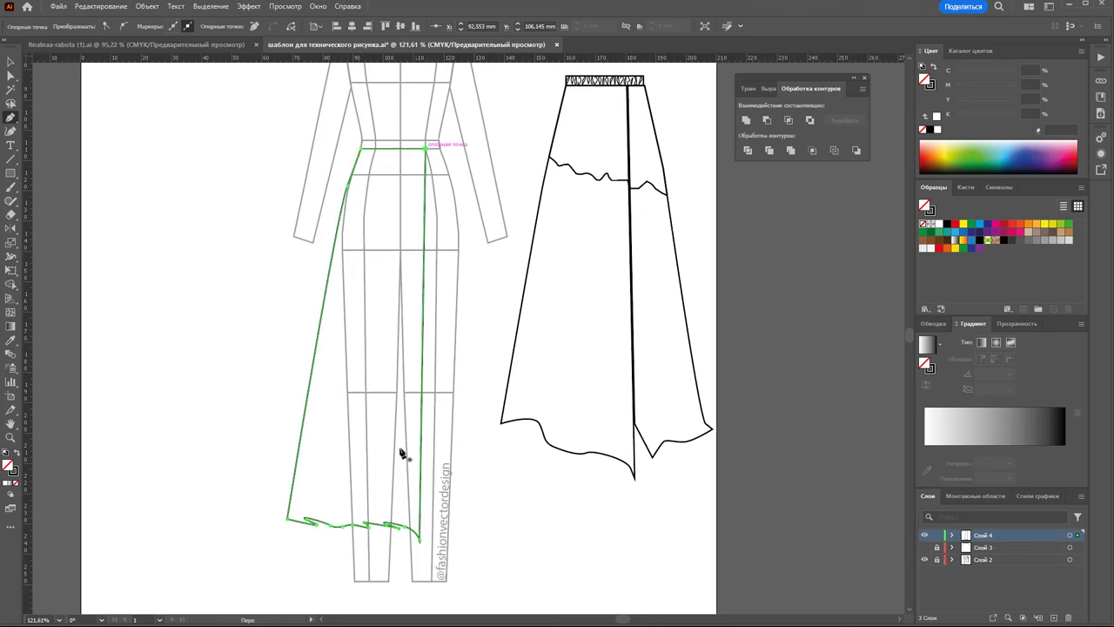
click(5, 61)
click(231, 272)
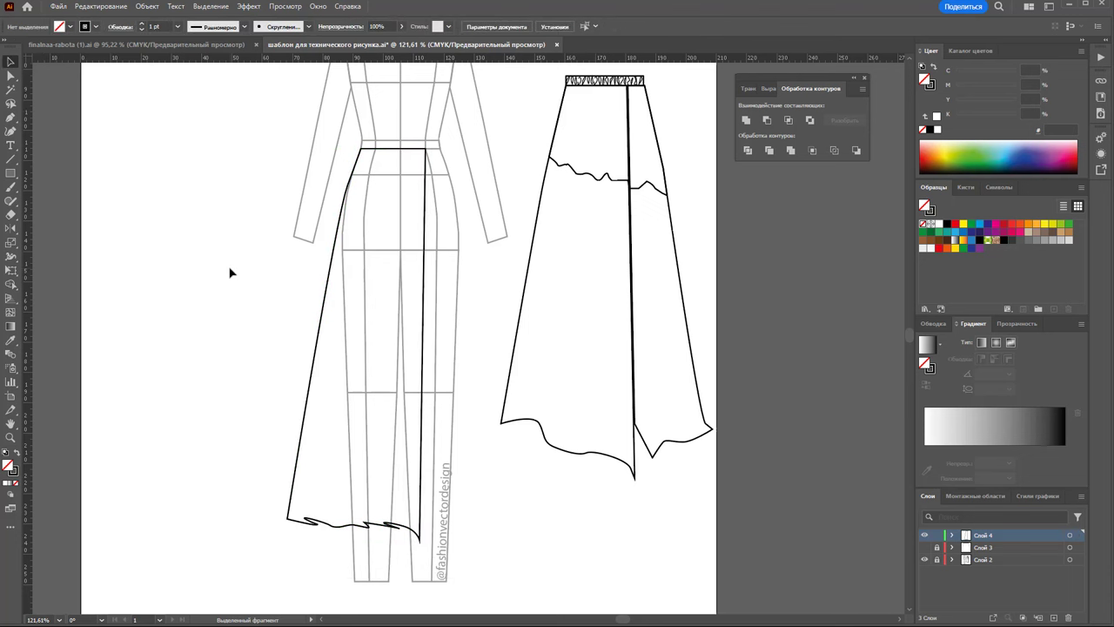
click(416, 542)
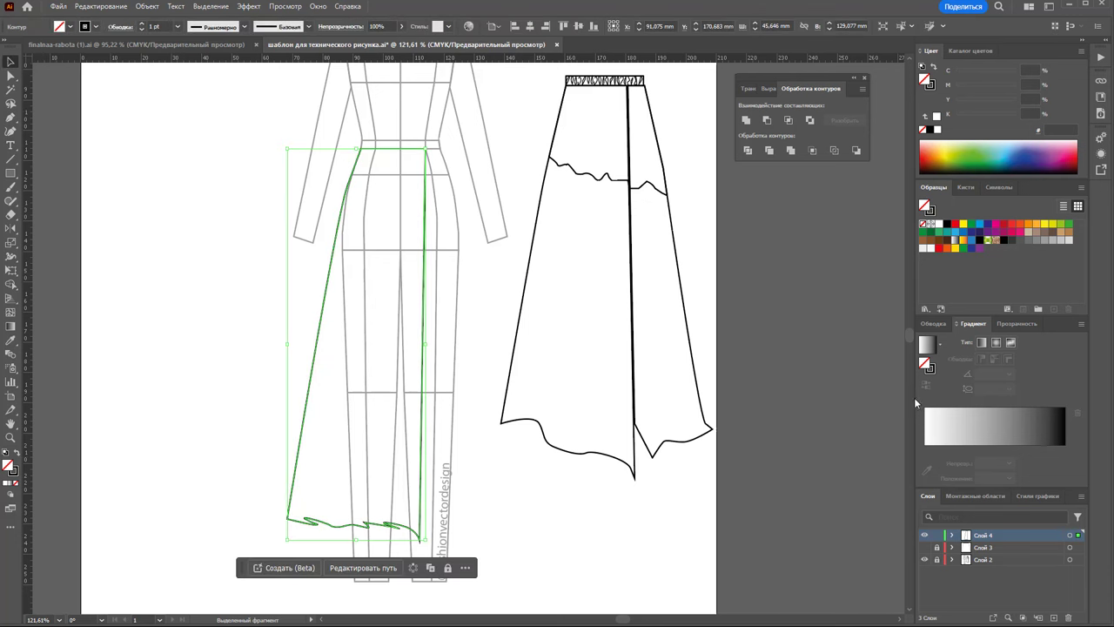
- Nudge the bottom-right hem anchor outward and begin a new line at the waistband's right end
click(936, 323)
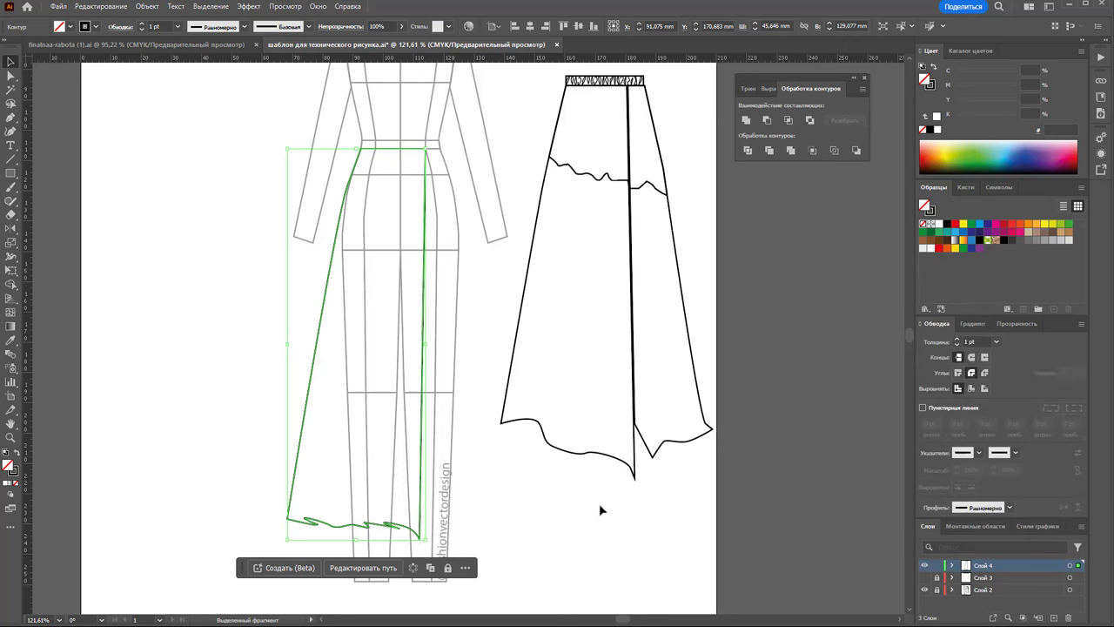
click(518, 564)
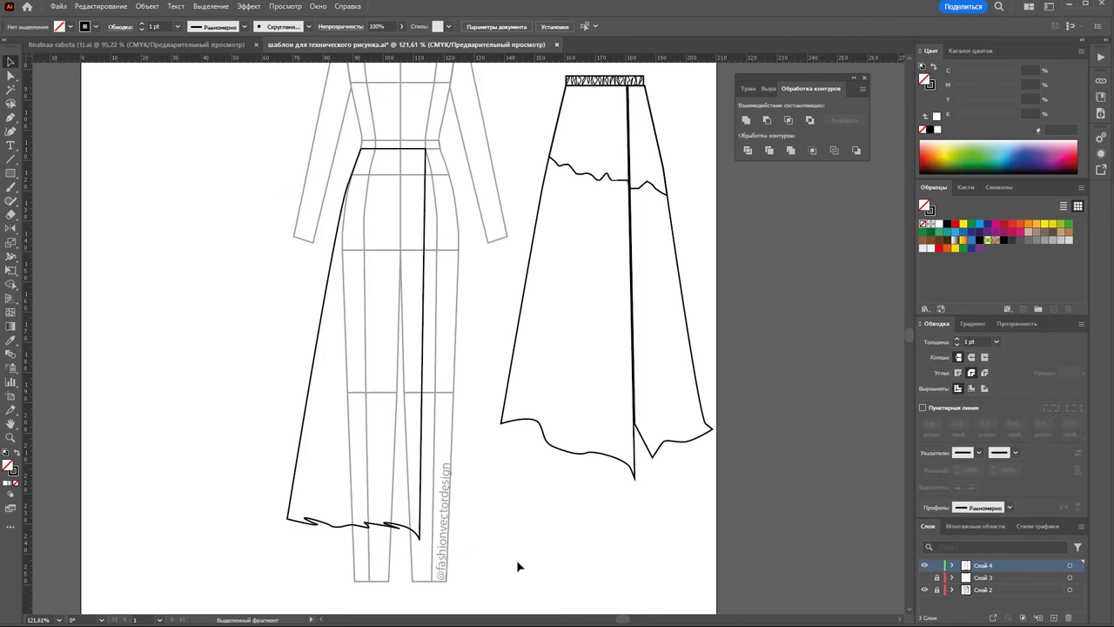
click(9, 79)
click(421, 541)
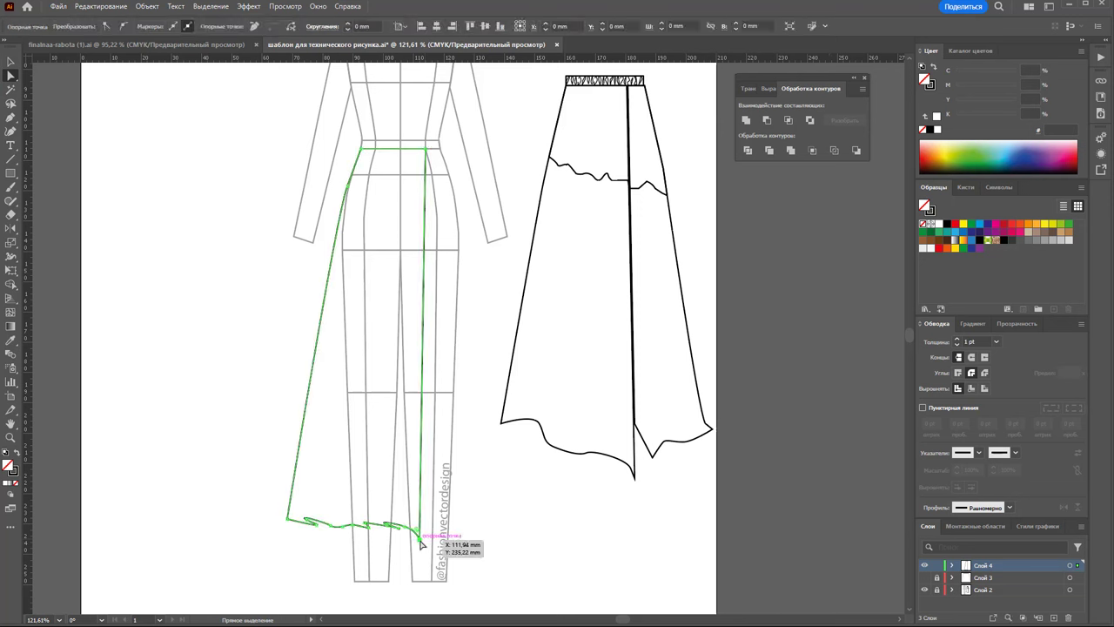
drag(421, 541, 426, 539)
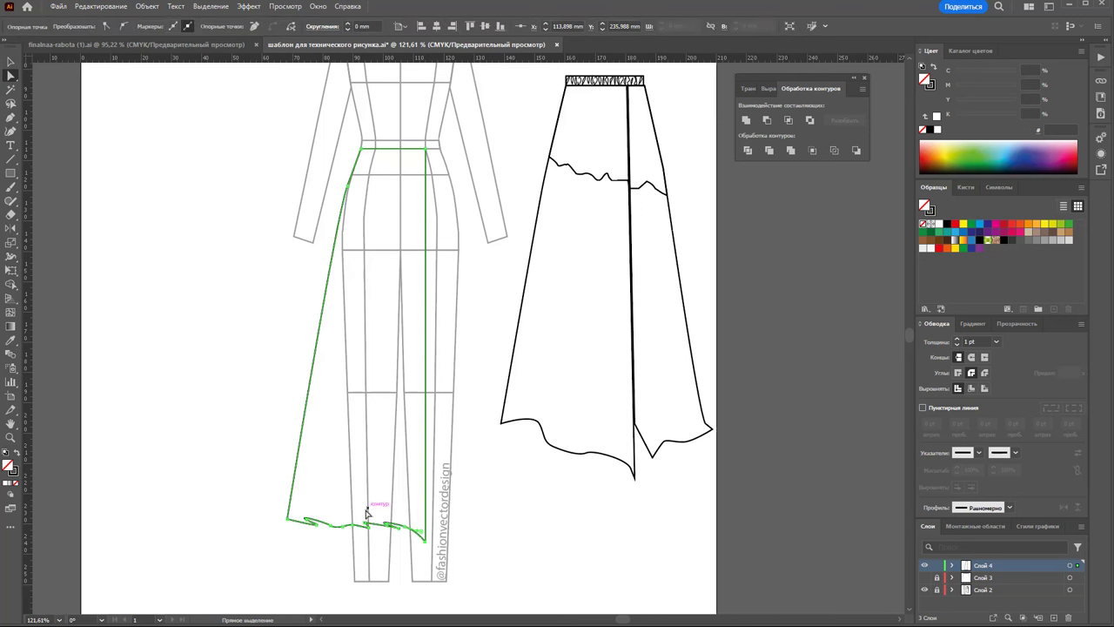
click(396, 537)
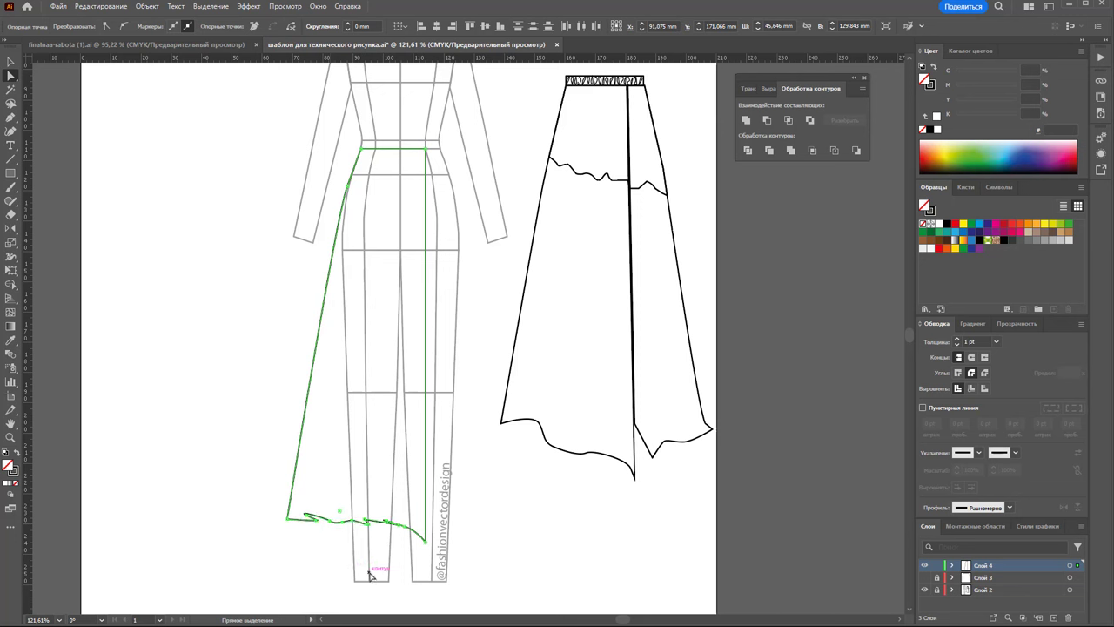
click(490, 555)
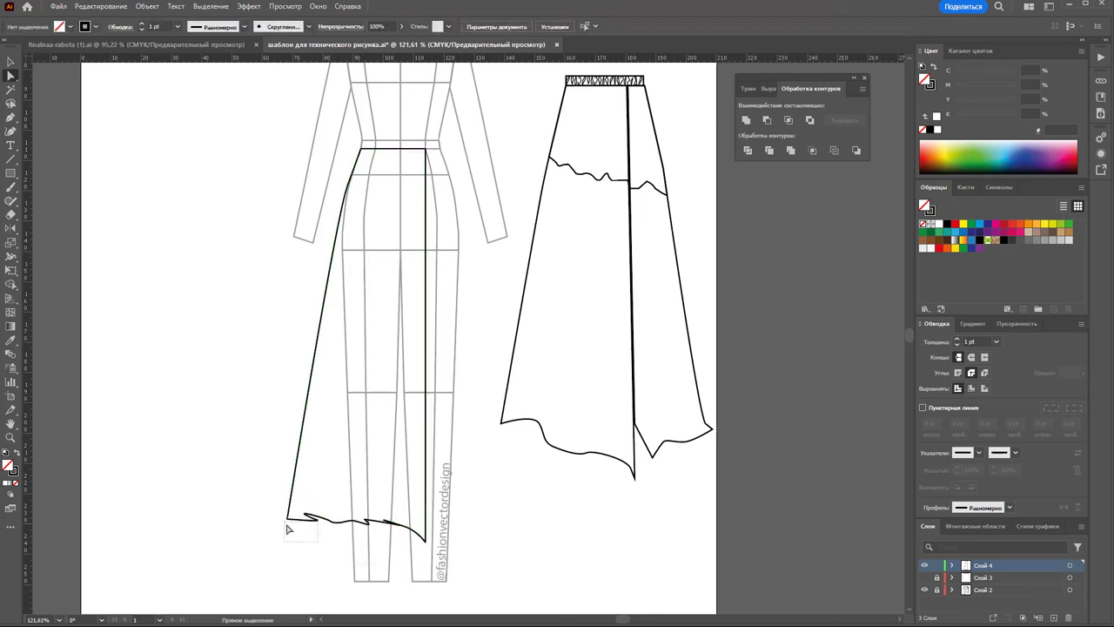
drag(294, 534, 294, 533)
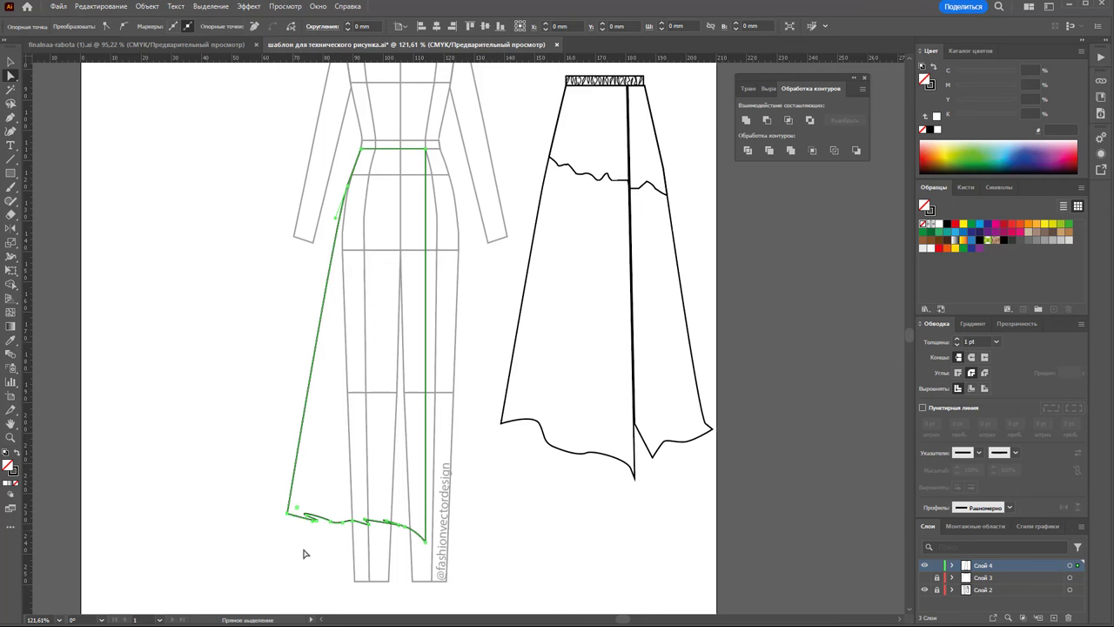
click(302, 552)
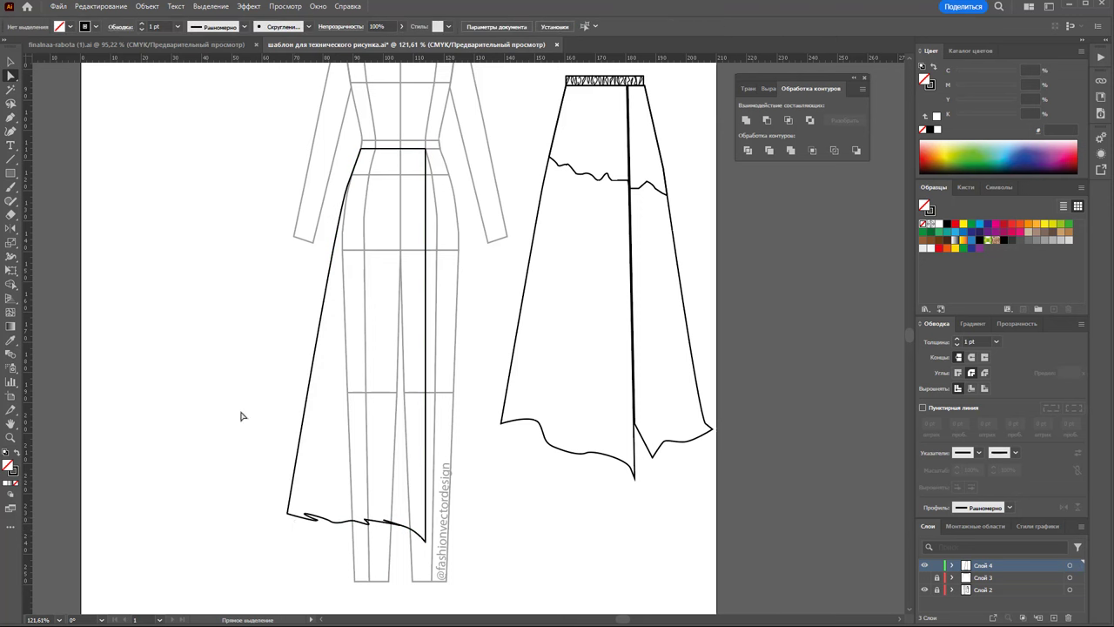
click(14, 119)
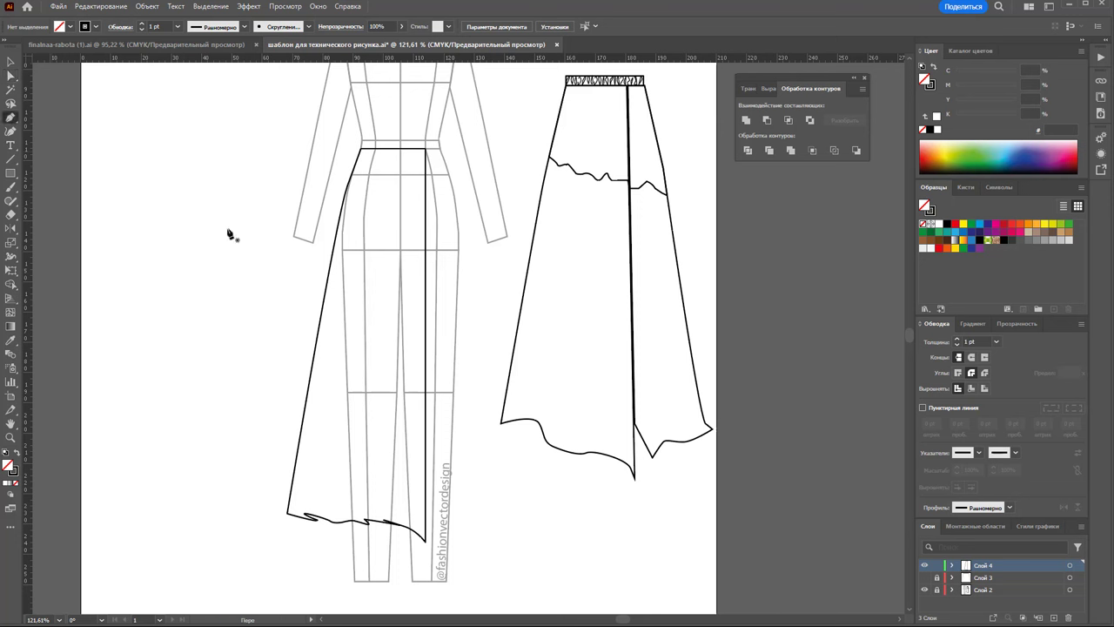
click(426, 149)
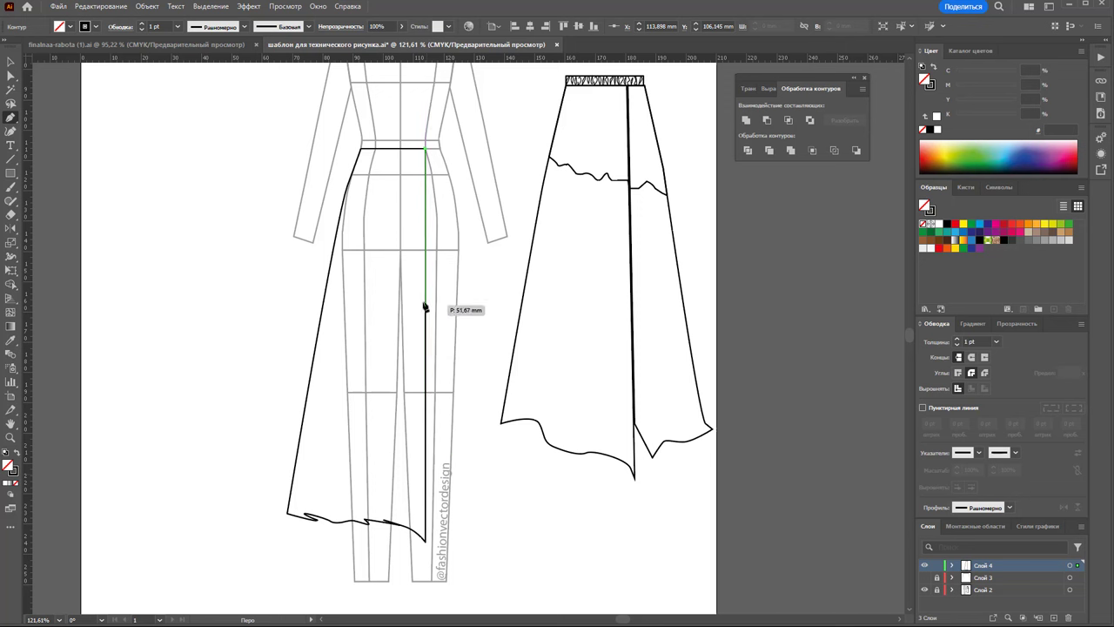
- Draw the wrap edge from waist to hem and close the right panel shape at the waist
click(425, 262)
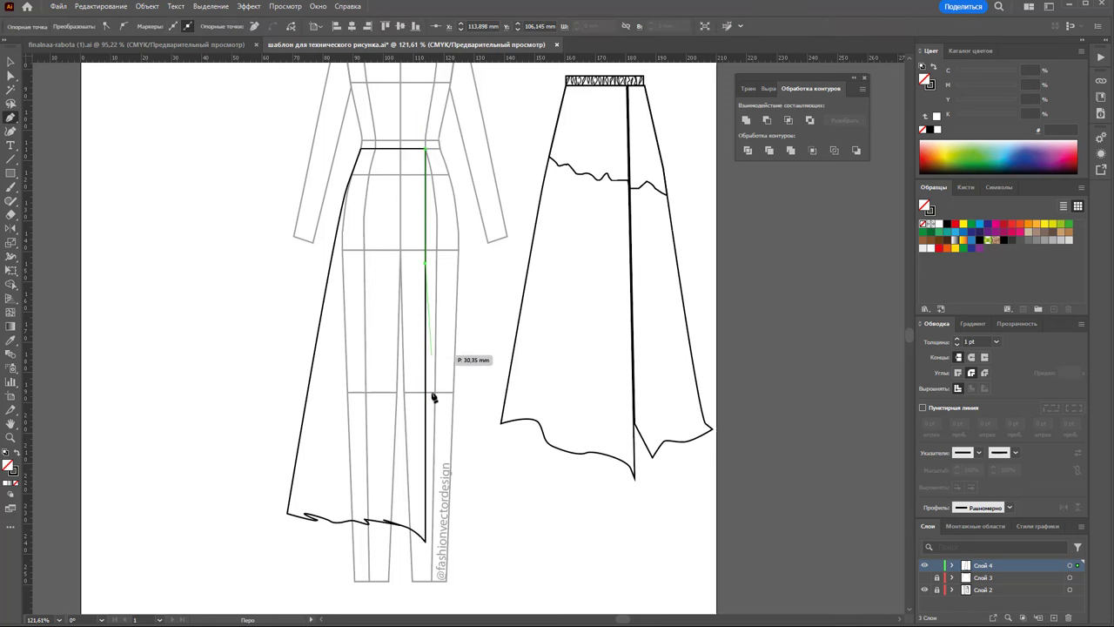
click(432, 518)
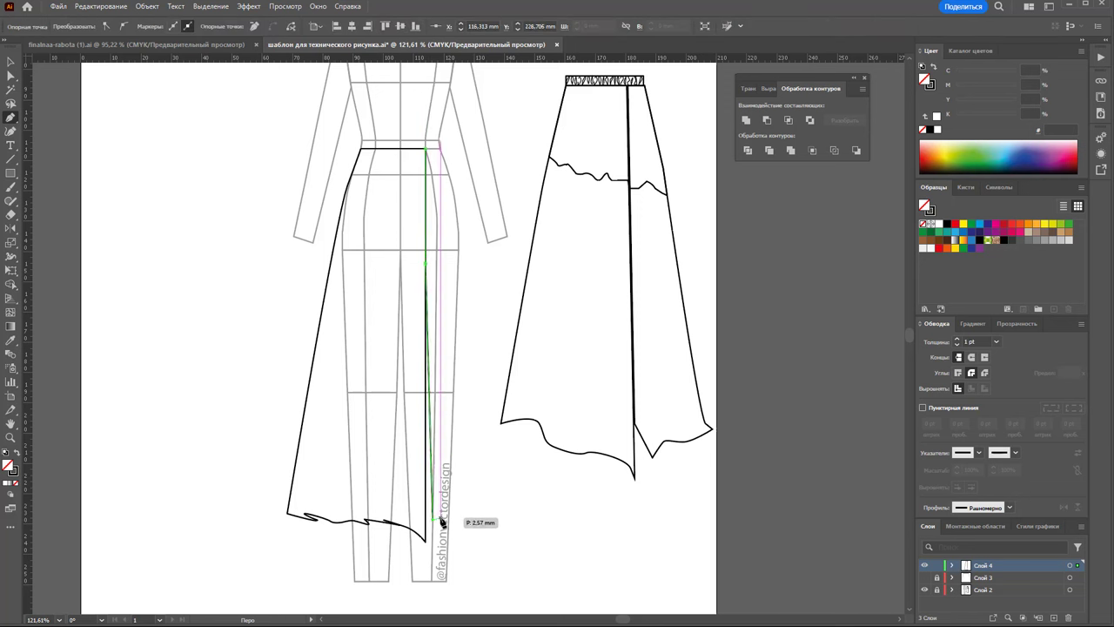
key(Escape)
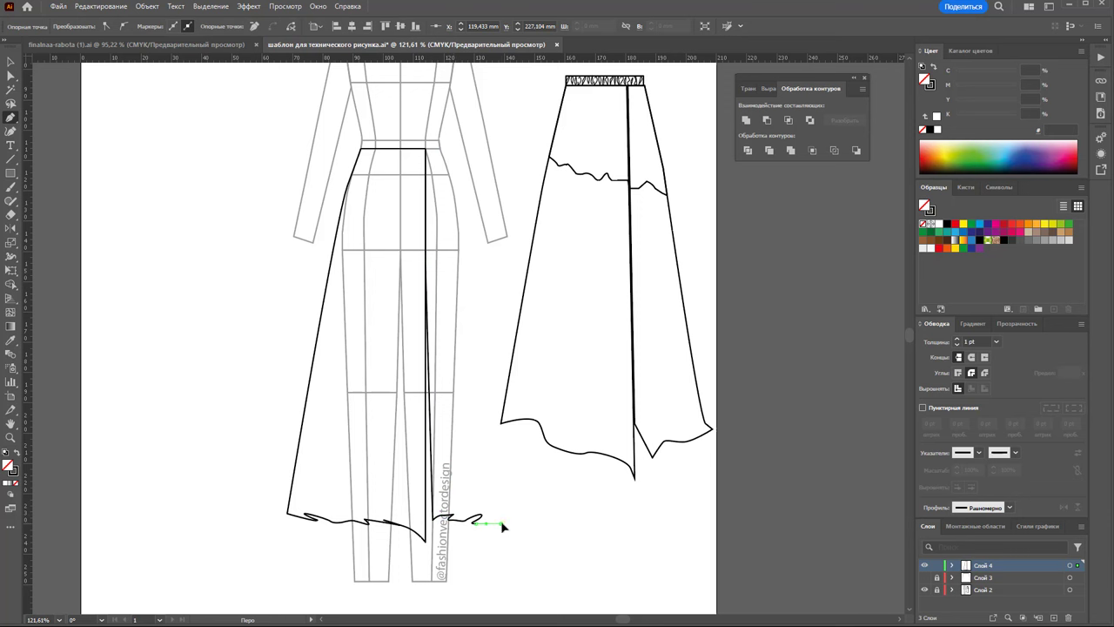
click(510, 525)
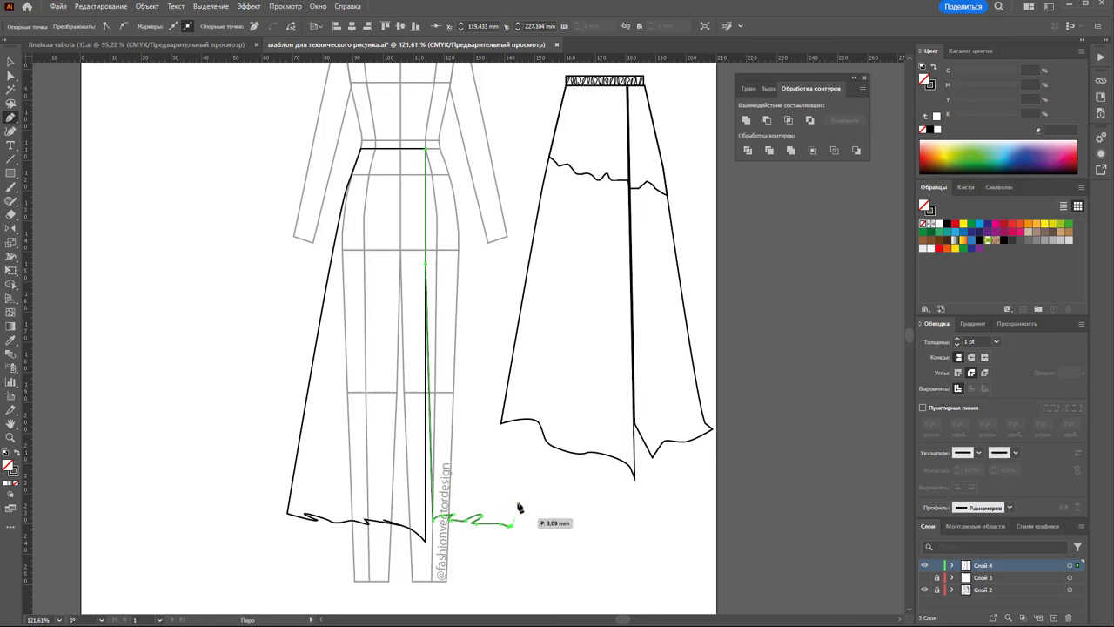
click(459, 212)
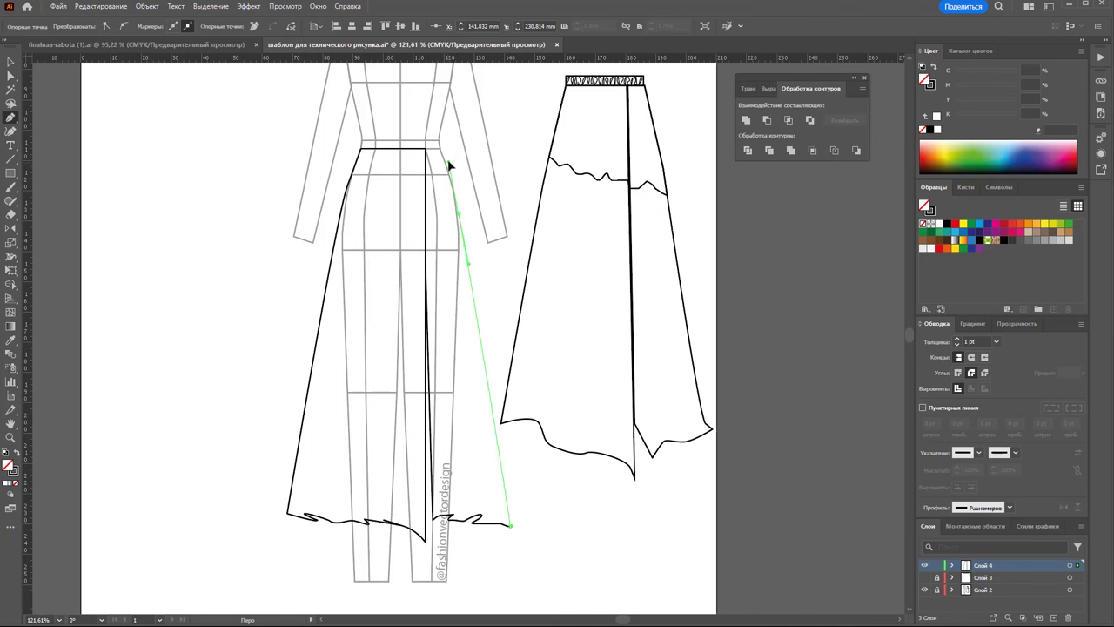
click(444, 152)
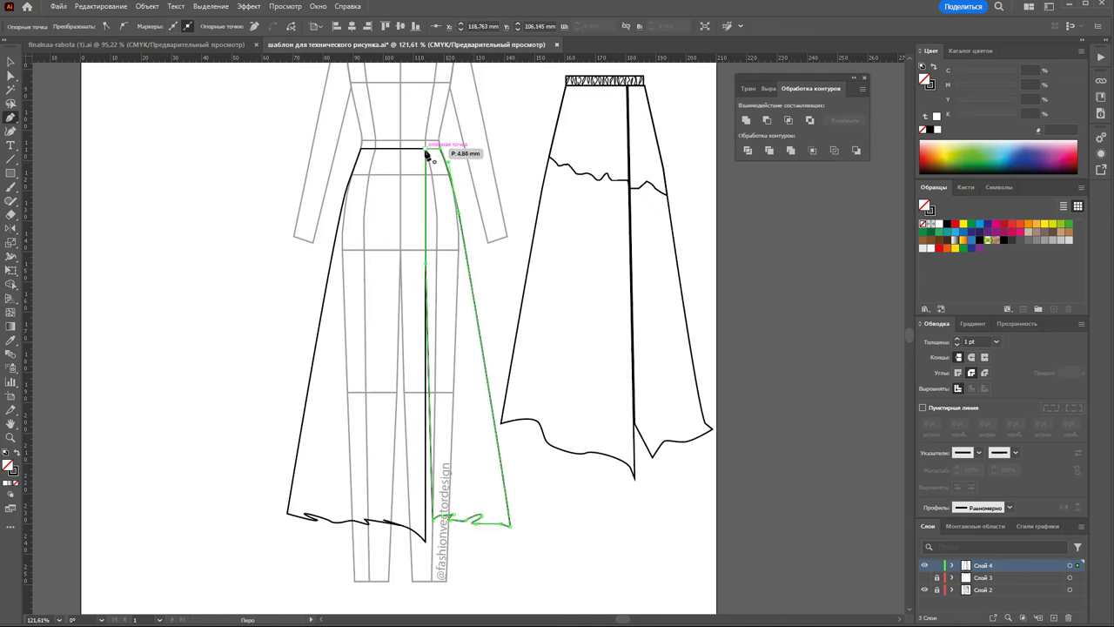
click(426, 149)
- Nudge both panels' hem corner anchors with arrow keys to meet the skirt outline
click(11, 76)
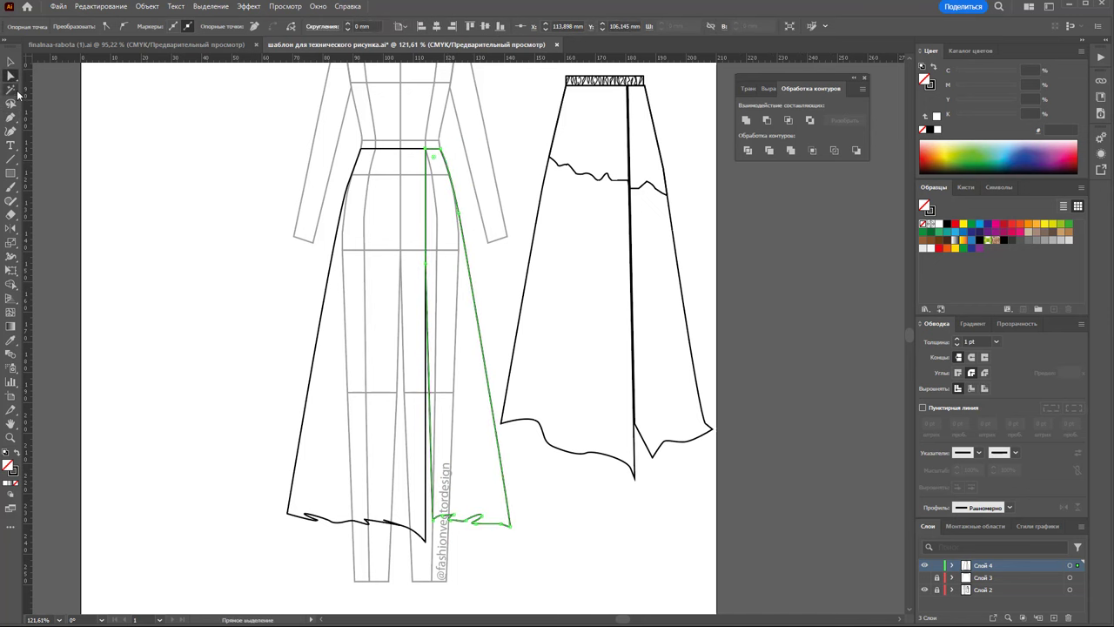
drag(540, 550, 497, 475)
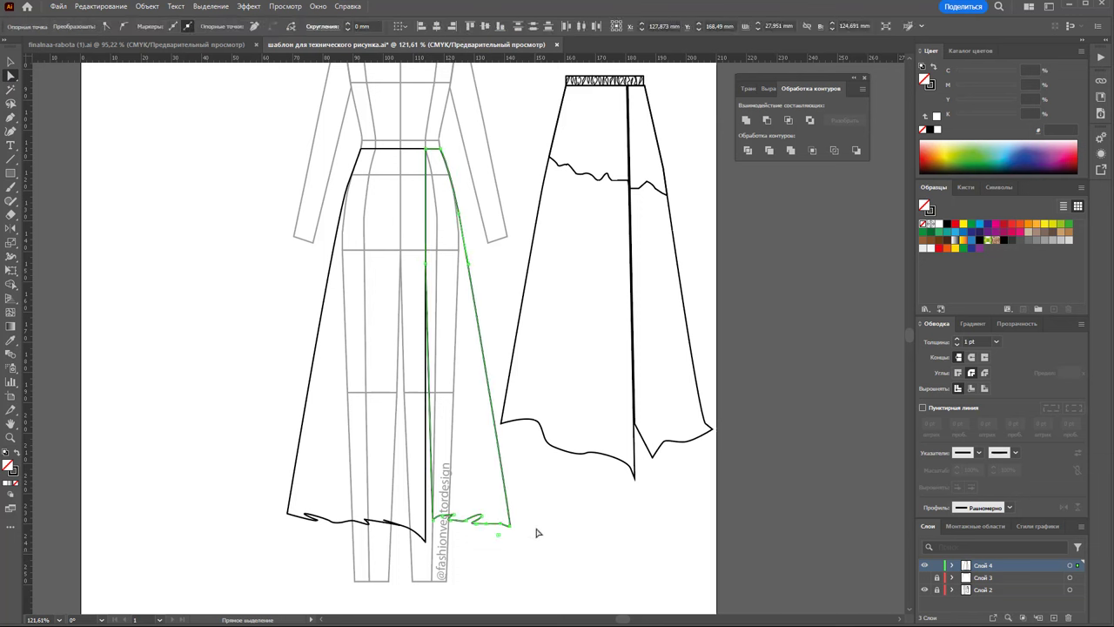
key(Left)
key(Left)
key(Left)
drag(256, 477, 306, 541)
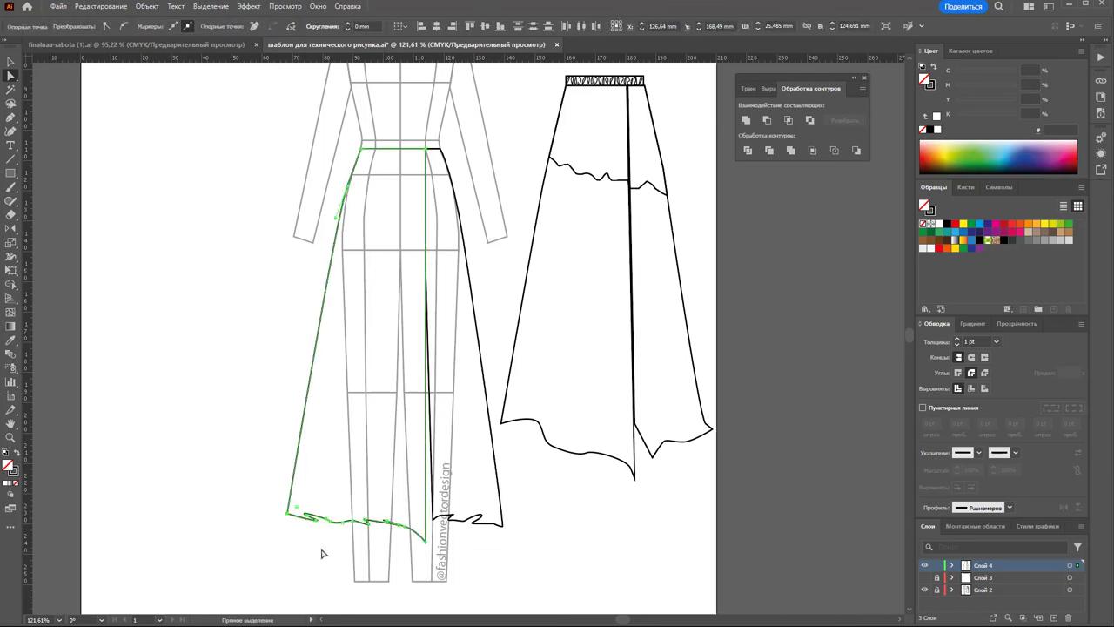
drag(261, 450, 336, 526)
key(Right)
key(Right)
key(Right)
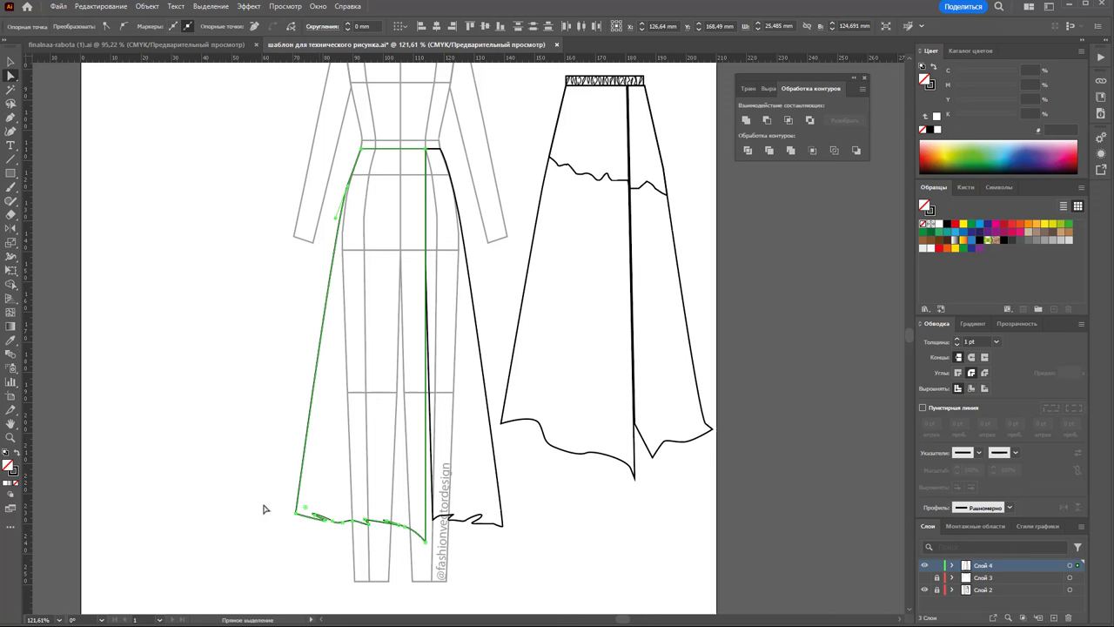
drag(264, 487, 304, 532)
key(Right)
key(Right)
key(Right)
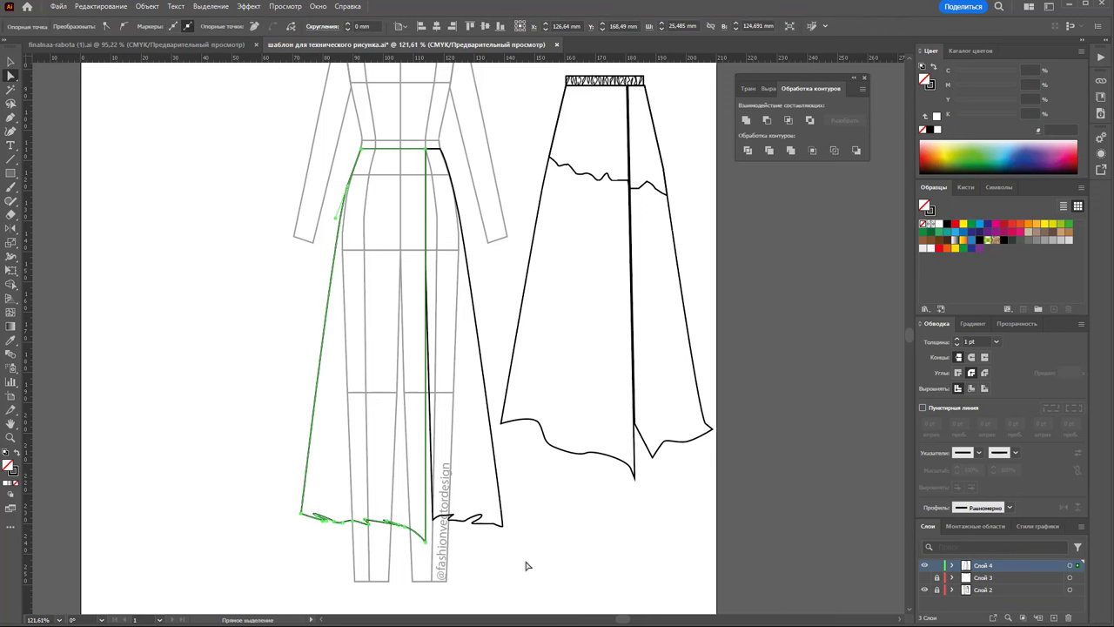
drag(525, 554, 503, 507)
drag(521, 553, 500, 514)
key(Left)
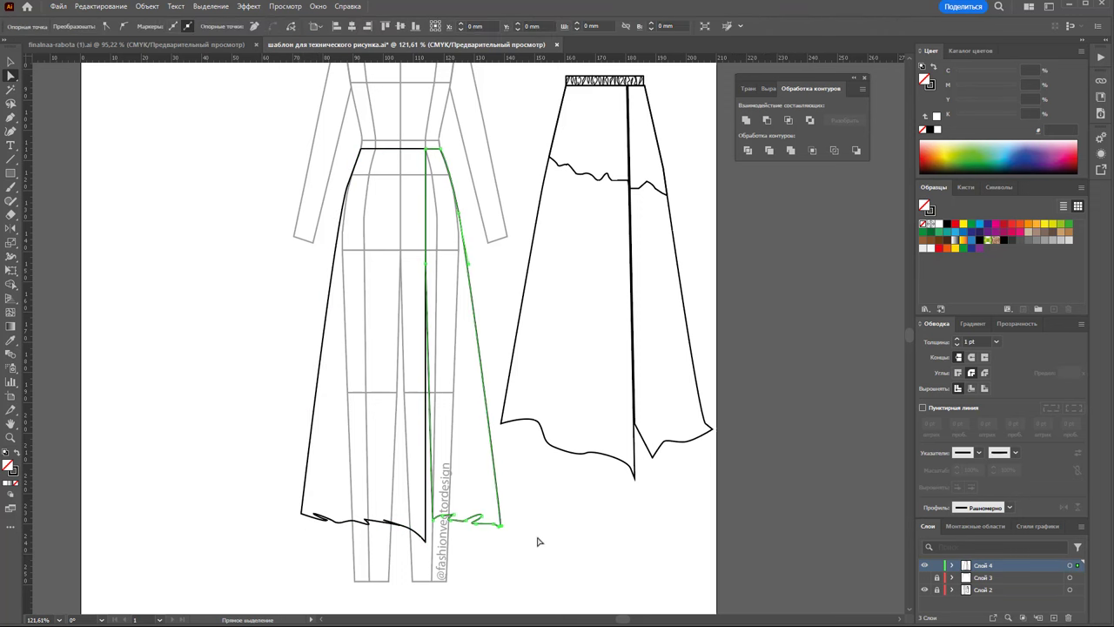
key(Left)
click(539, 543)
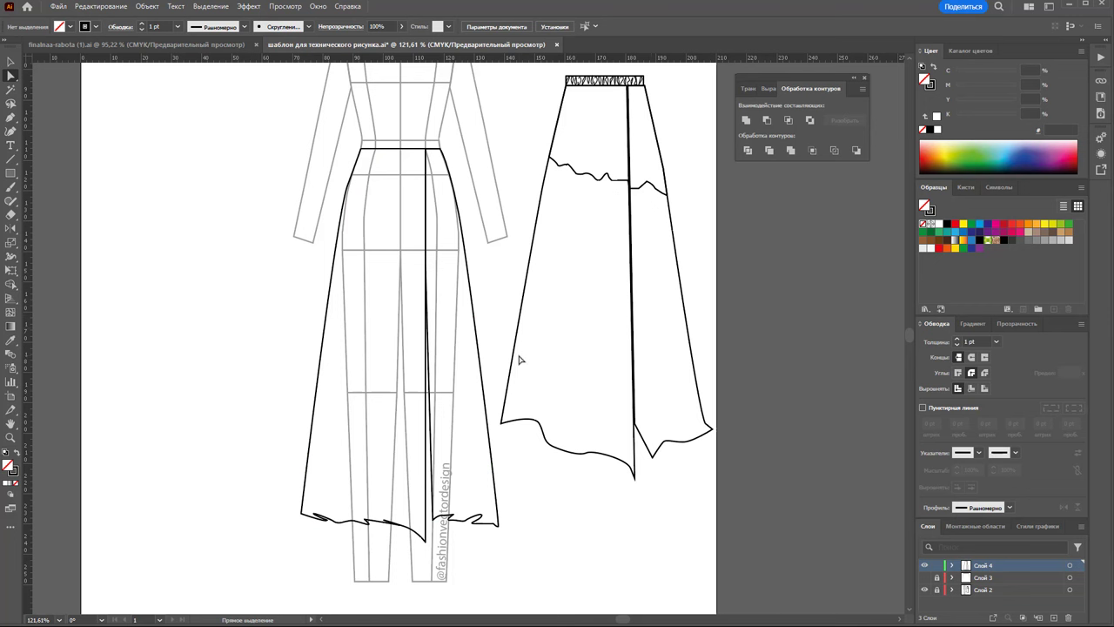
- Zoom in on the skirt and draw the first narrow fold from the left hem up to the thigh
click(11, 439)
mouse_move(365, 378)
mouse_down()
mouse_move(400, 370)
mouse_move(423, 383)
mouse_move(311, 288)
mouse_up()
scroll(401, 375, up, 1)
scroll(398, 373, up, 1)
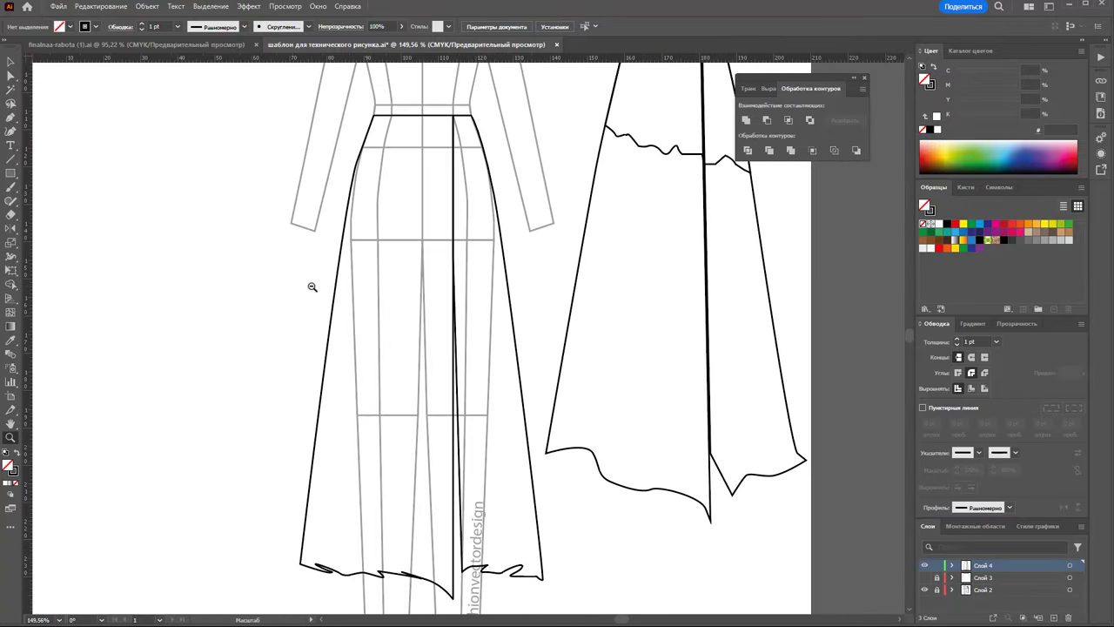
scroll(323, 299, down, 1)
scroll(326, 301, down, 1)
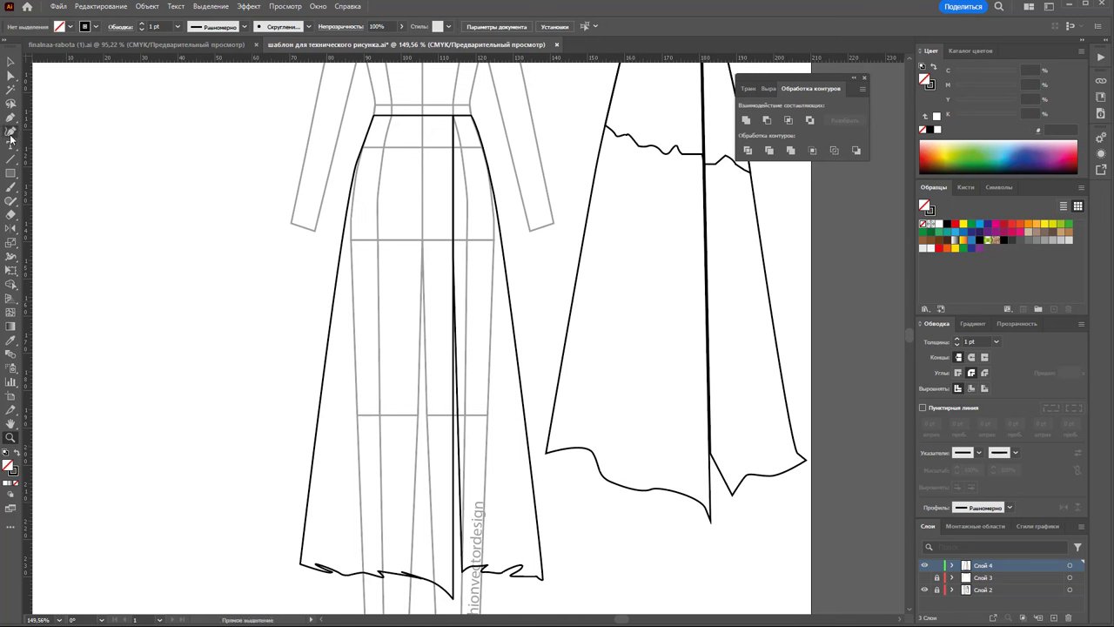
click(8, 120)
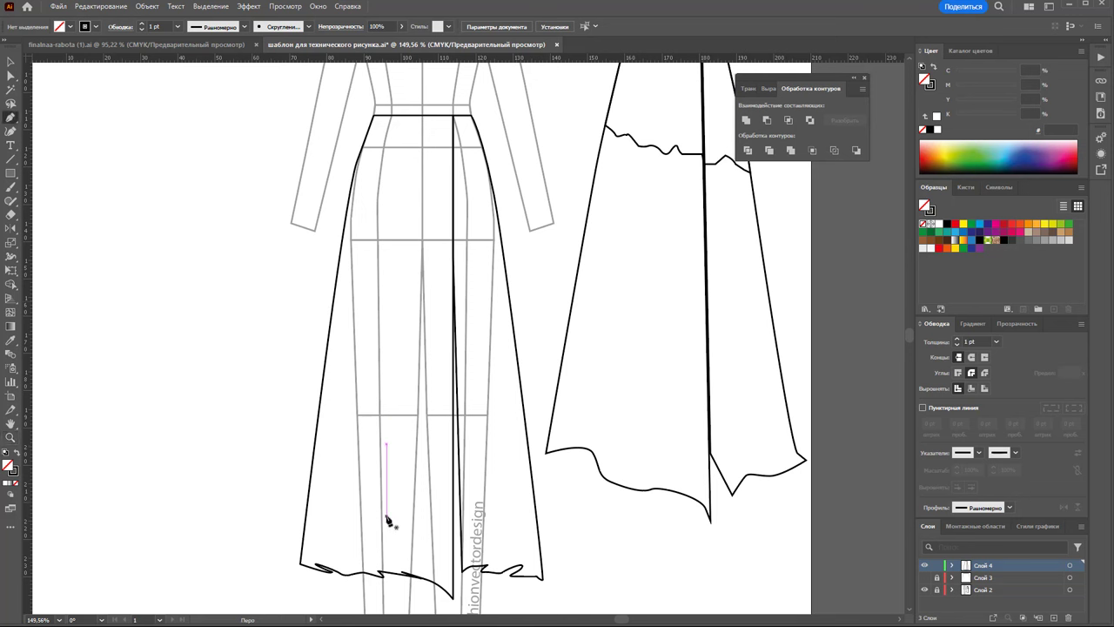
click(330, 571)
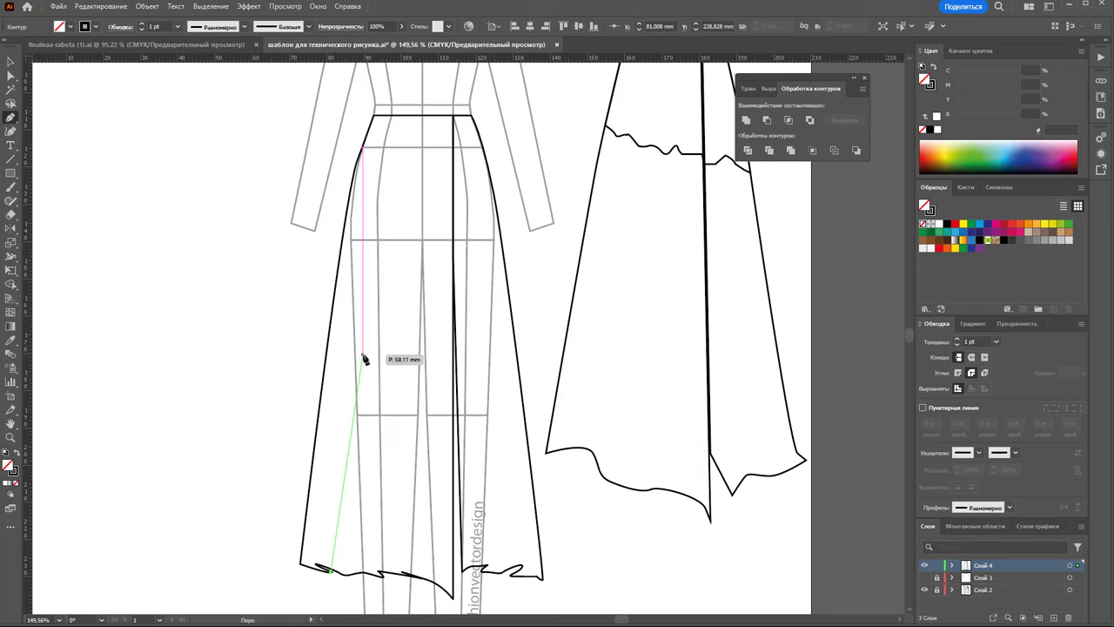
click(380, 185)
click(315, 564)
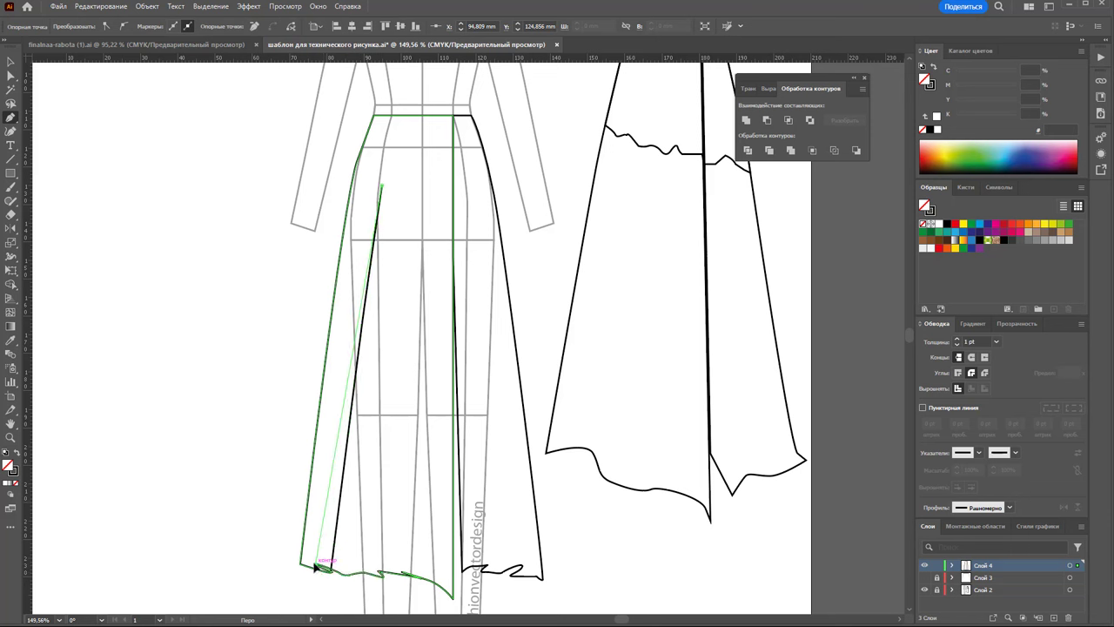
- Draw three more tapering triangular folds rising from the hem toward the waist
click(380, 572)
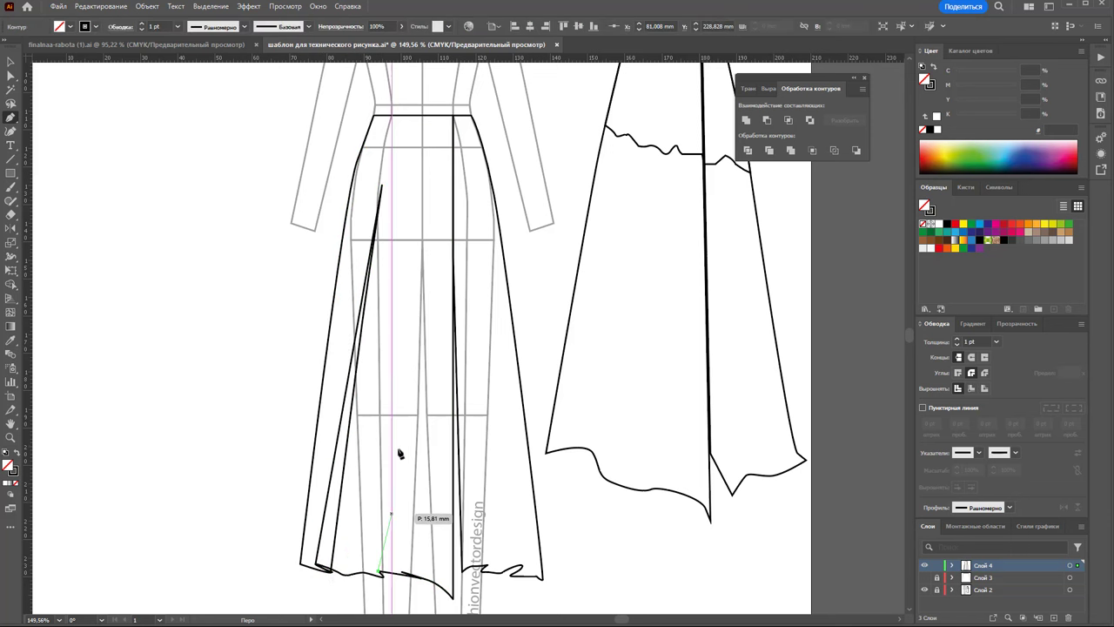
click(406, 149)
click(405, 574)
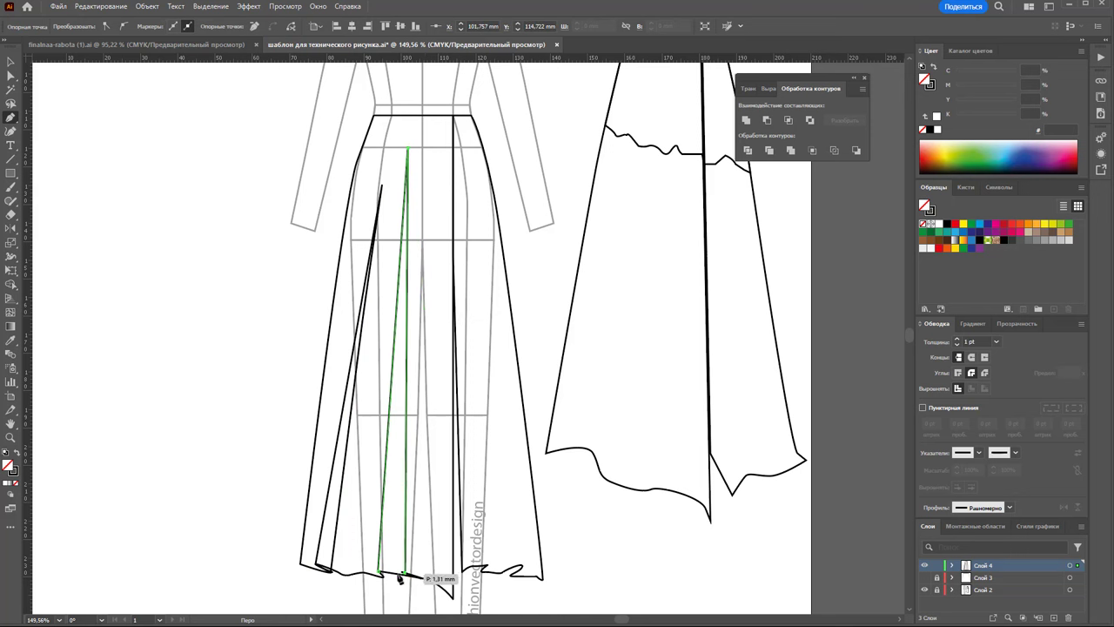
click(380, 572)
click(520, 568)
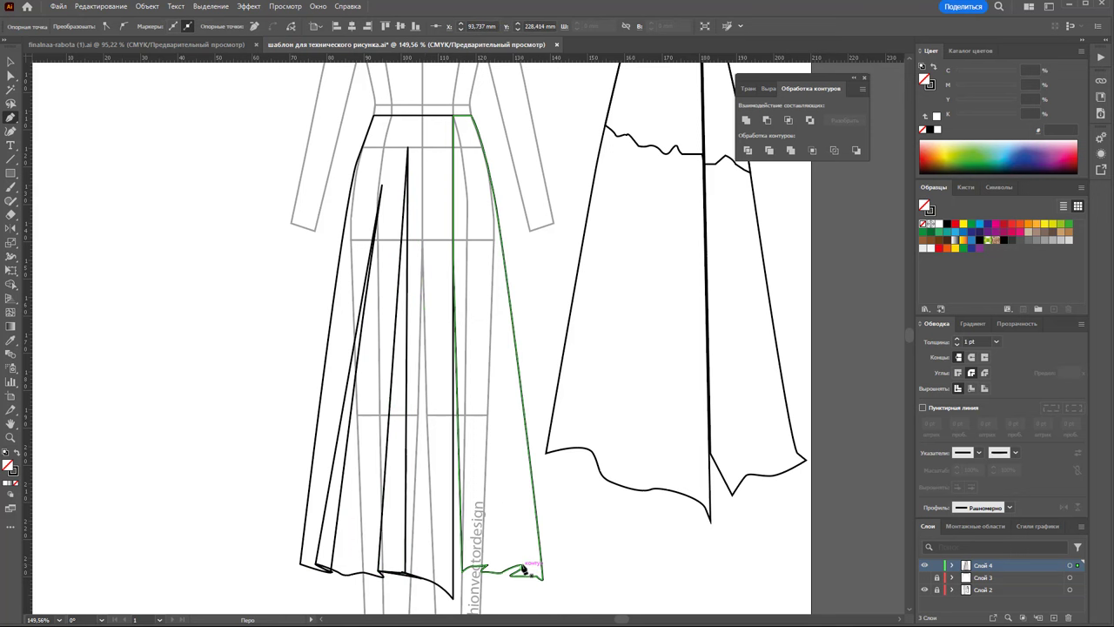
click(467, 151)
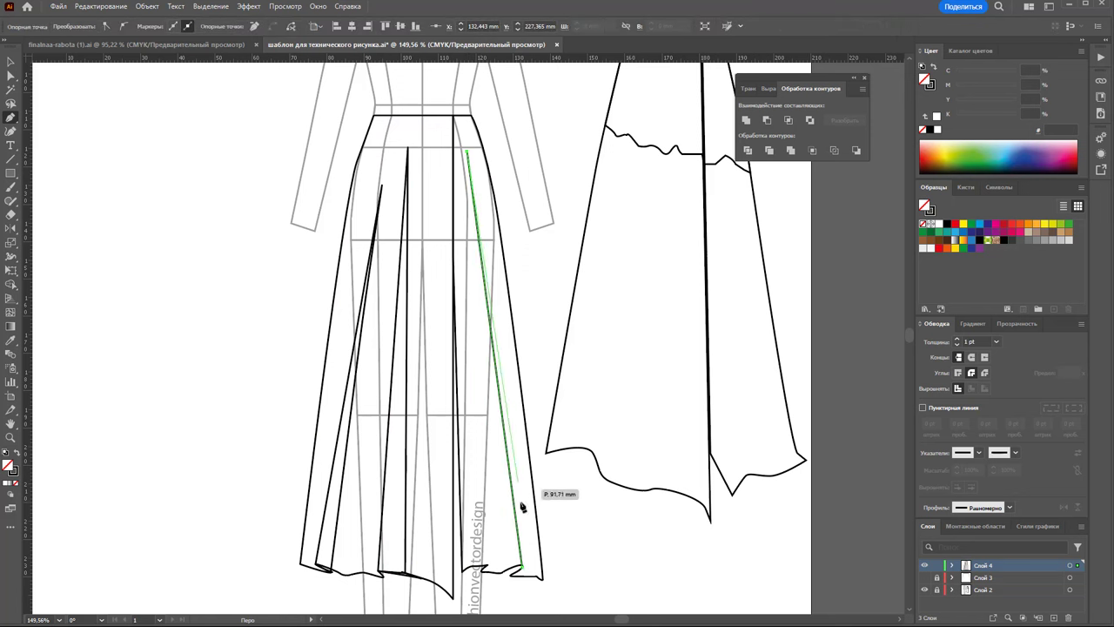
click(501, 570)
click(525, 570)
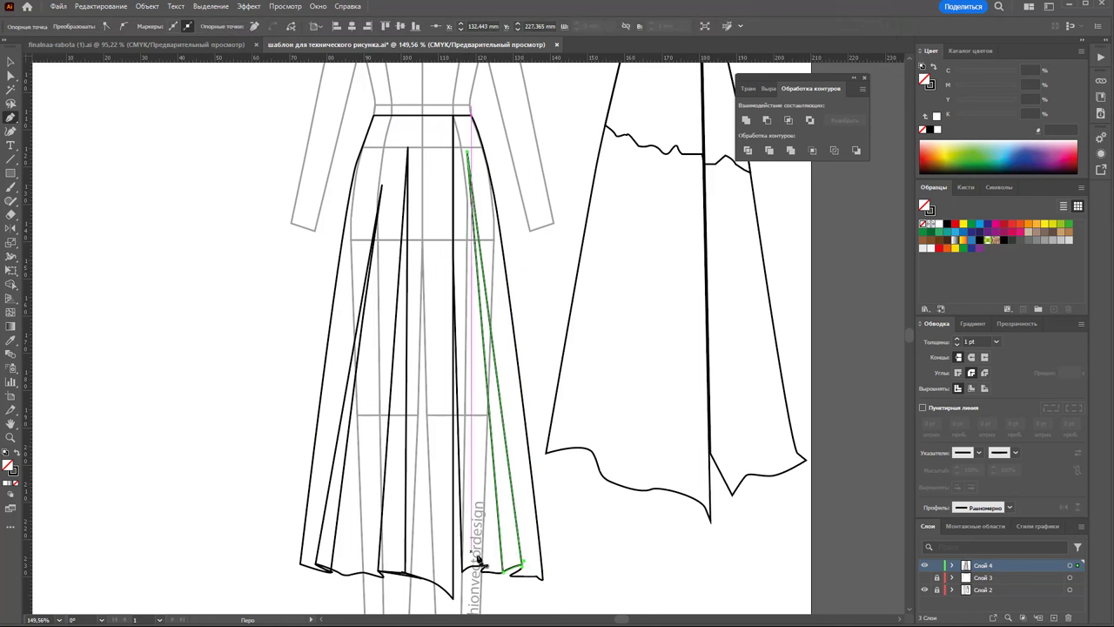
ctrl+shift+click(487, 567)
click(488, 564)
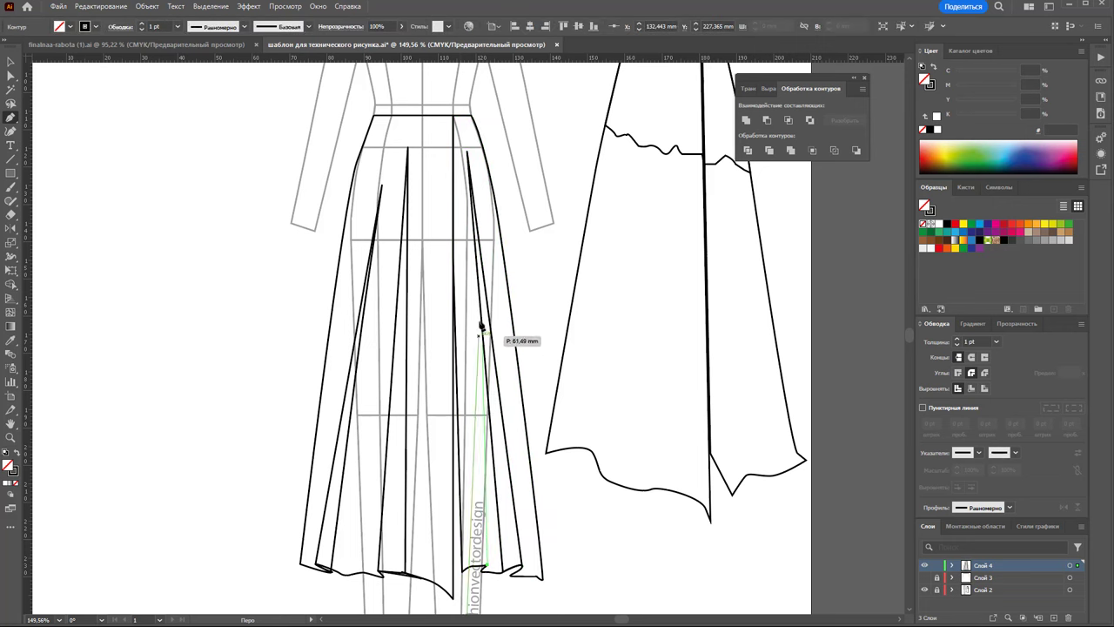
click(457, 206)
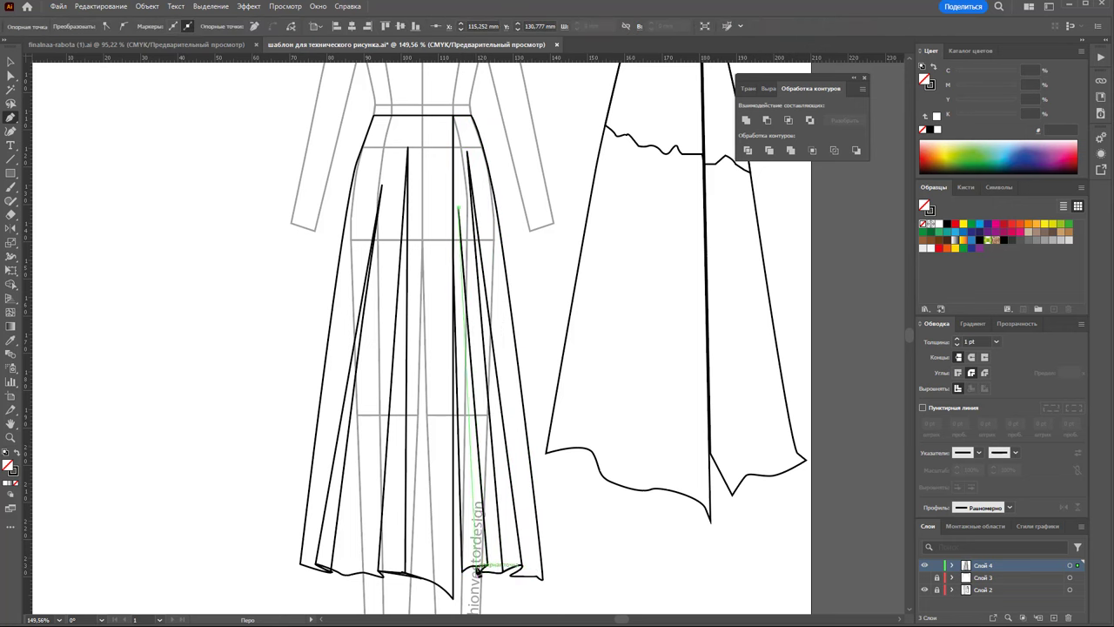
click(488, 565)
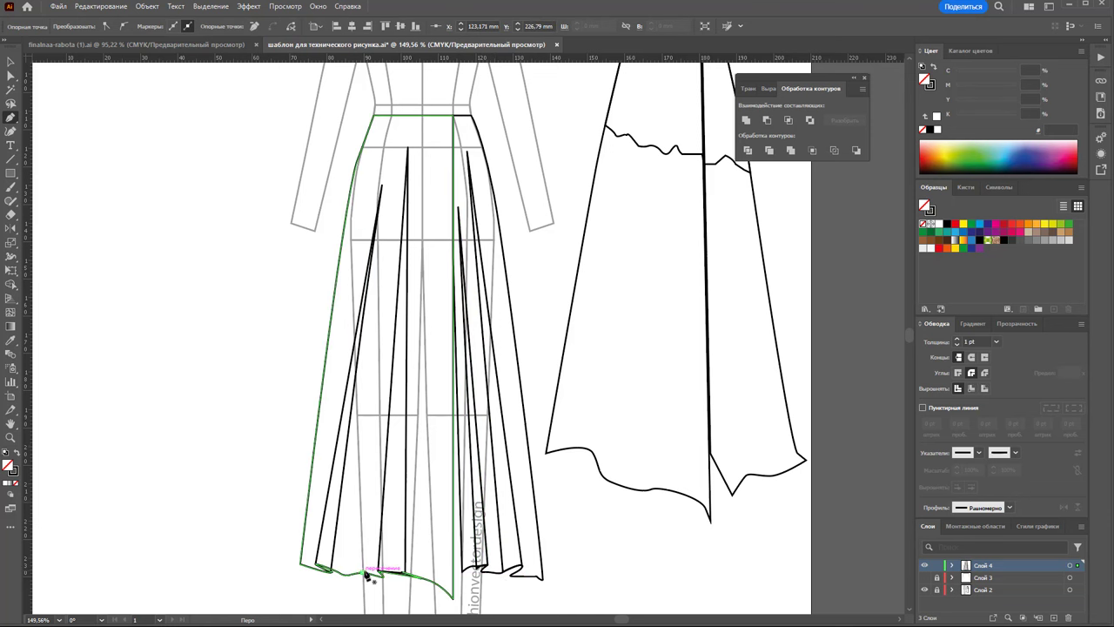
- Add folds at the left and right hem and start a centre fold reaching the waist
click(365, 576)
click(388, 230)
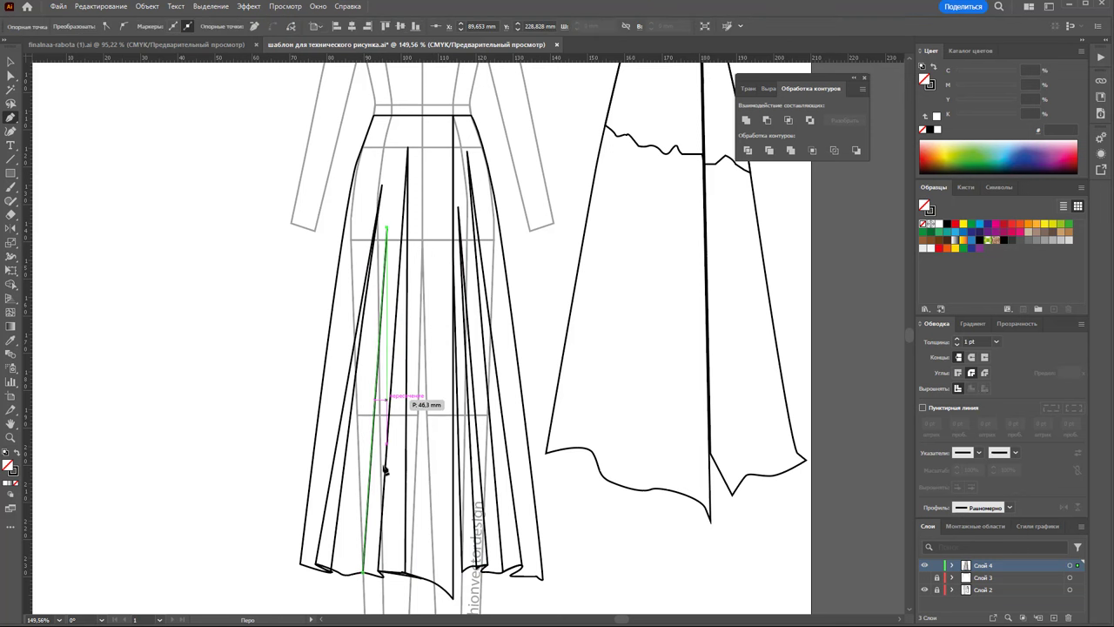
click(366, 577)
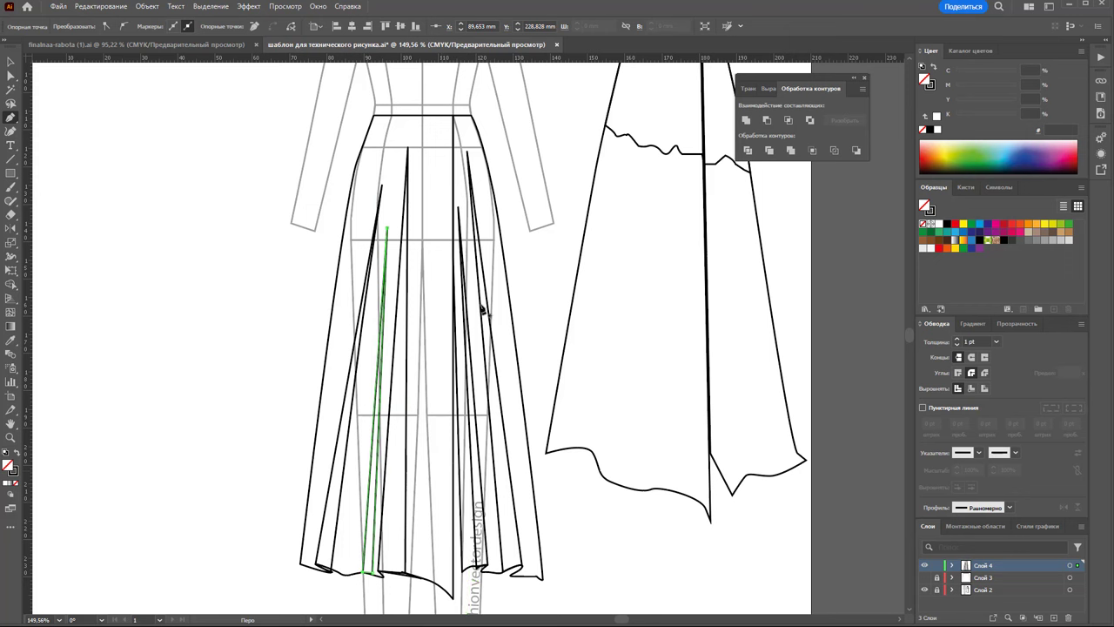
scroll(709, 296, up, 3)
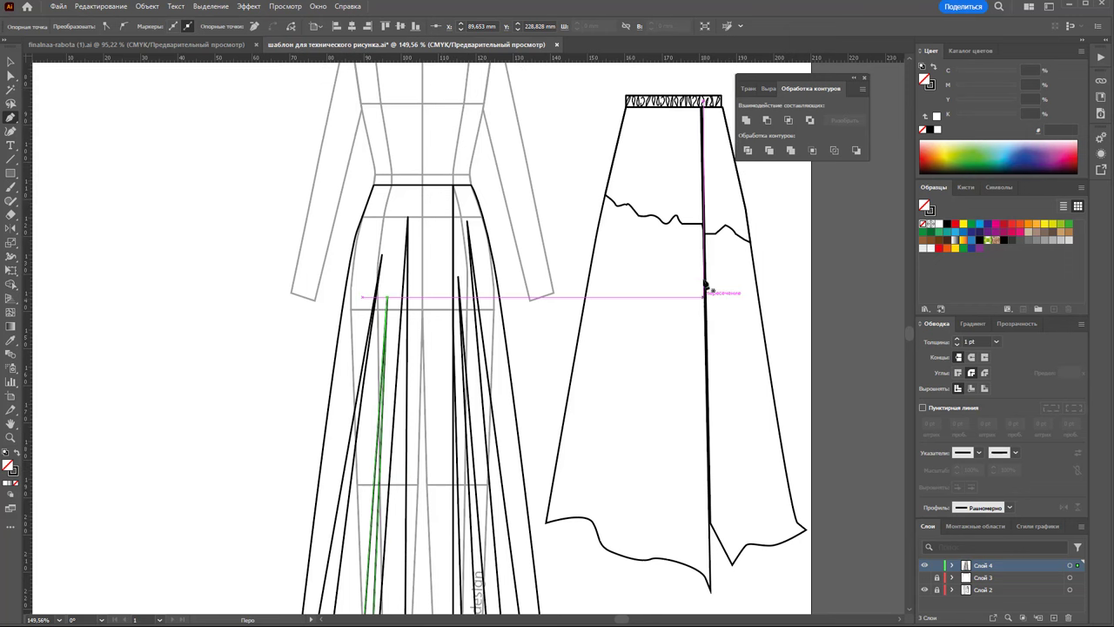
scroll(435, 209, down, 3)
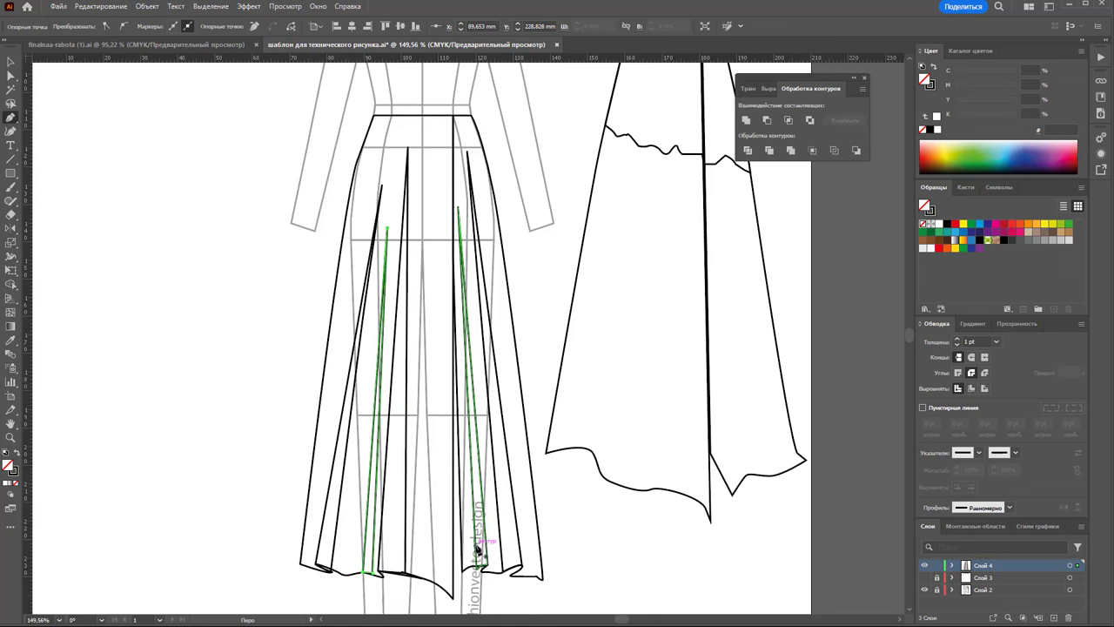
click(538, 576)
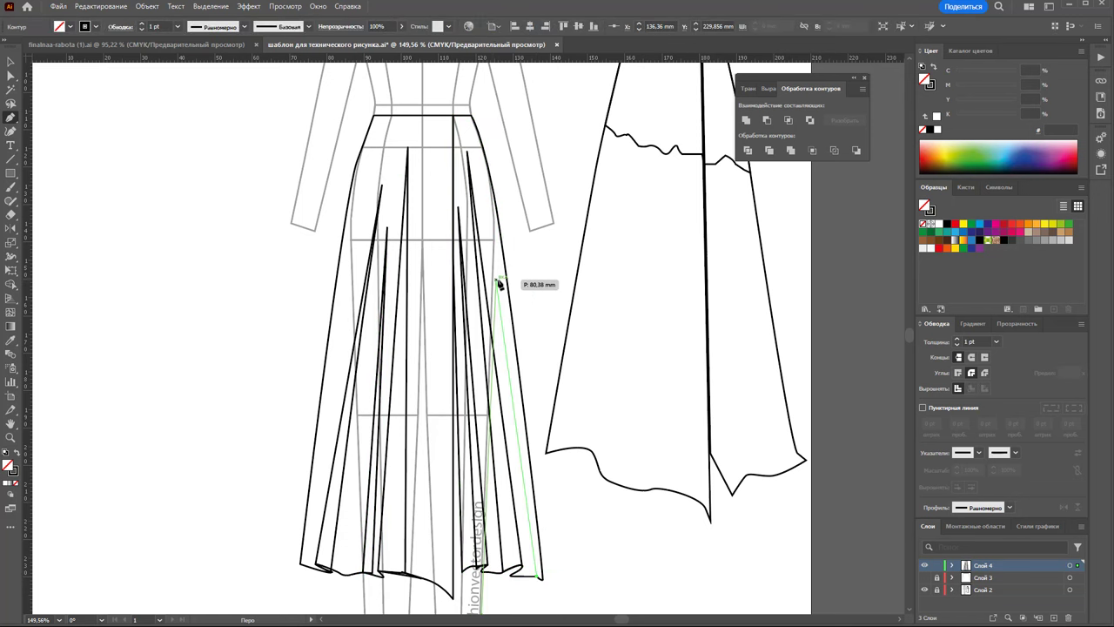
click(496, 277)
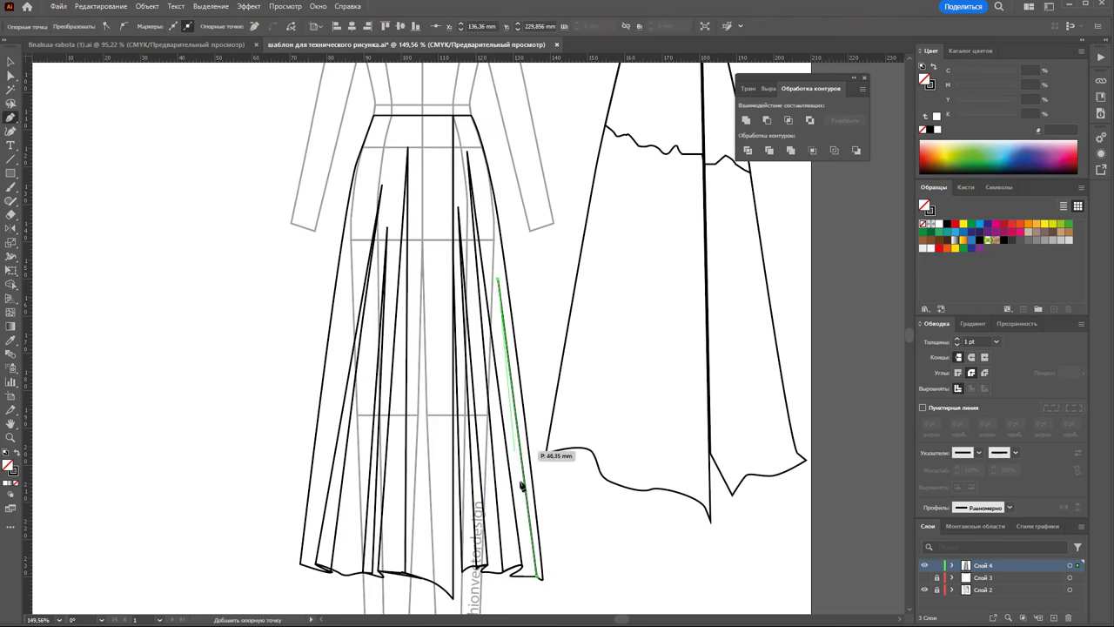
click(529, 578)
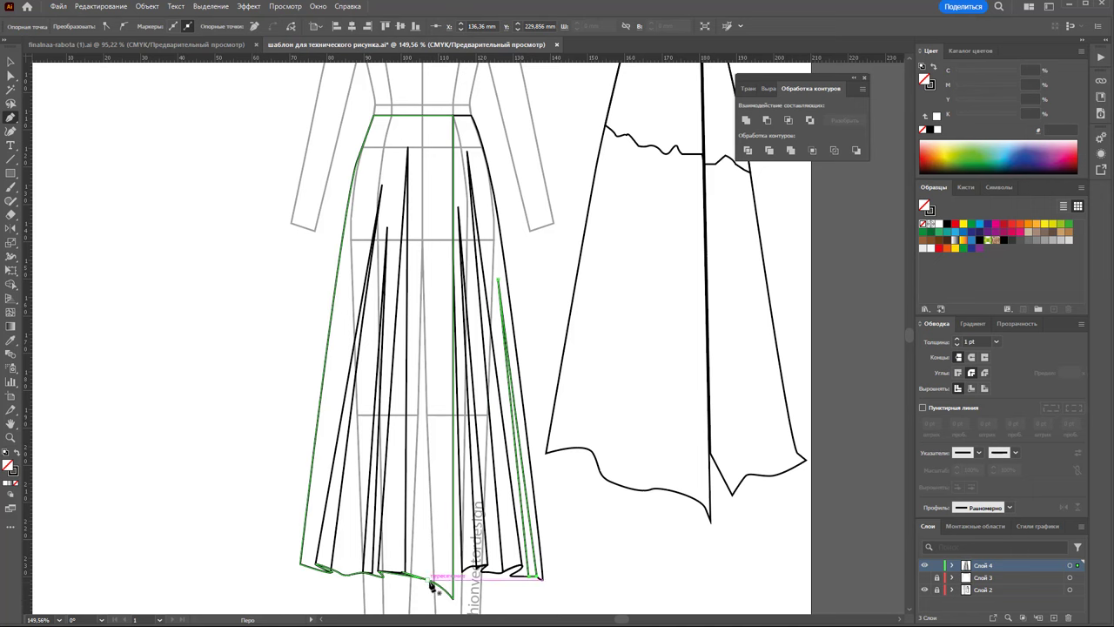
click(426, 578)
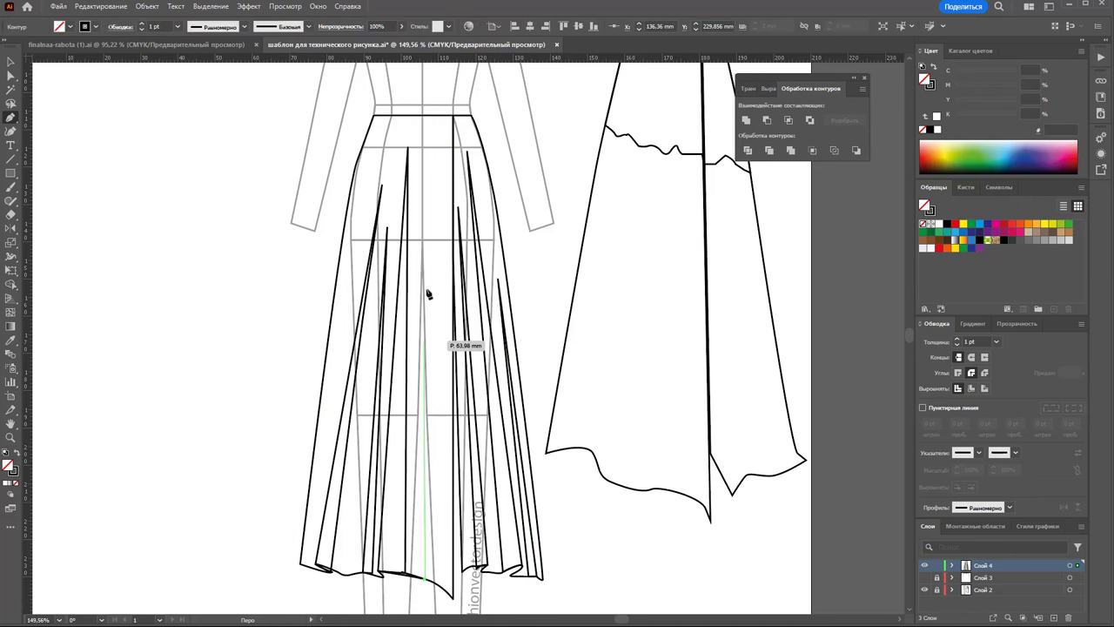
click(424, 126)
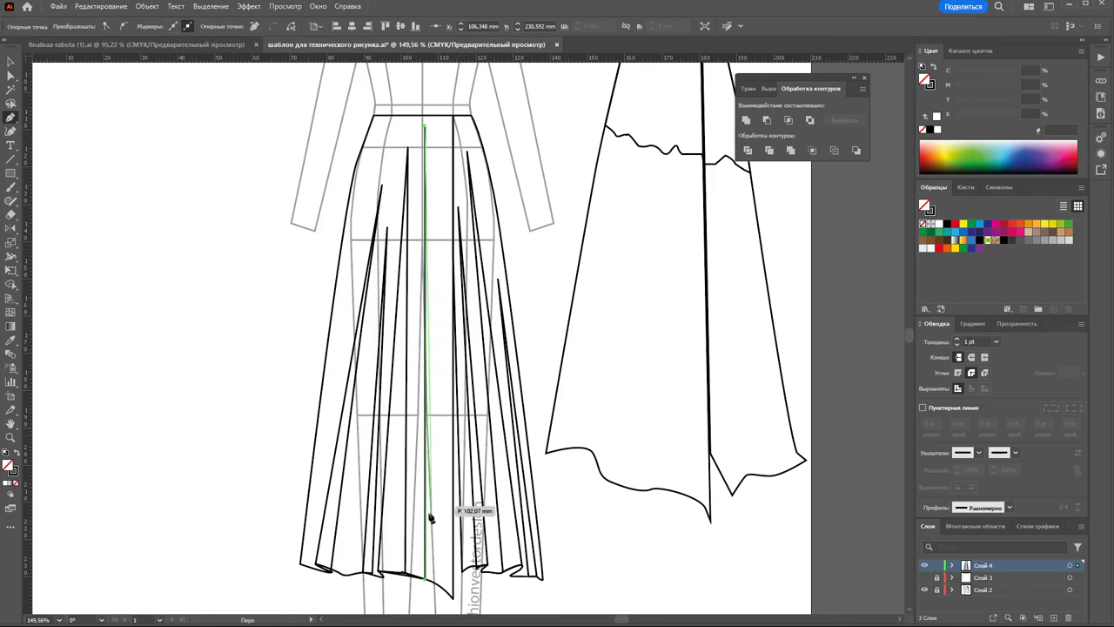
click(410, 575)
- Close the centre fold, then Shift-select every pleat line plus the left panel outline
click(426, 578)
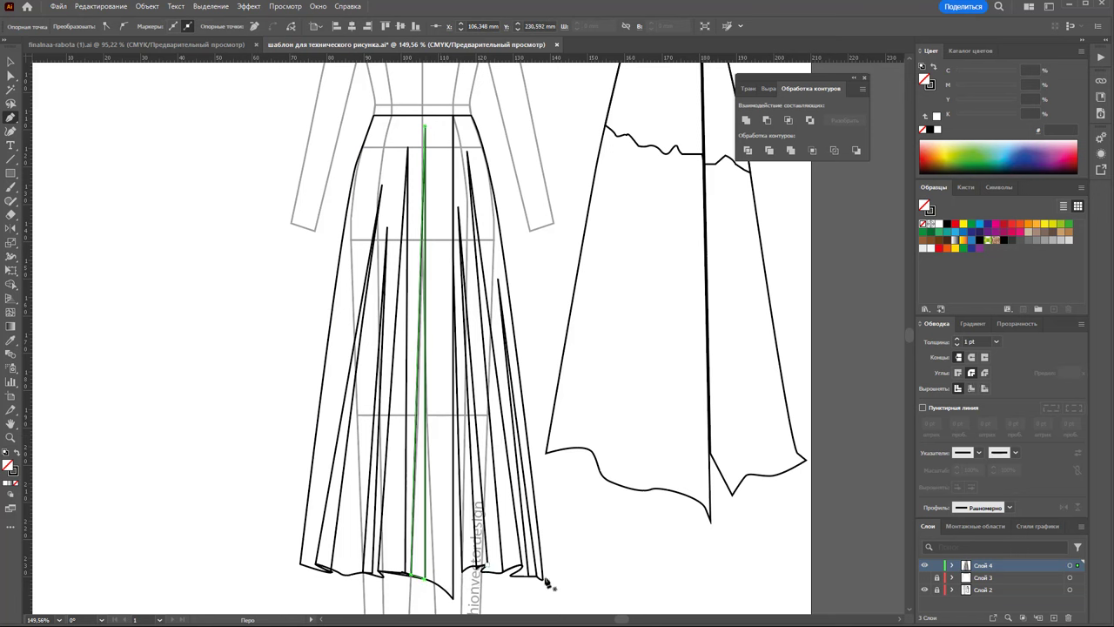
click(10, 62)
click(399, 344)
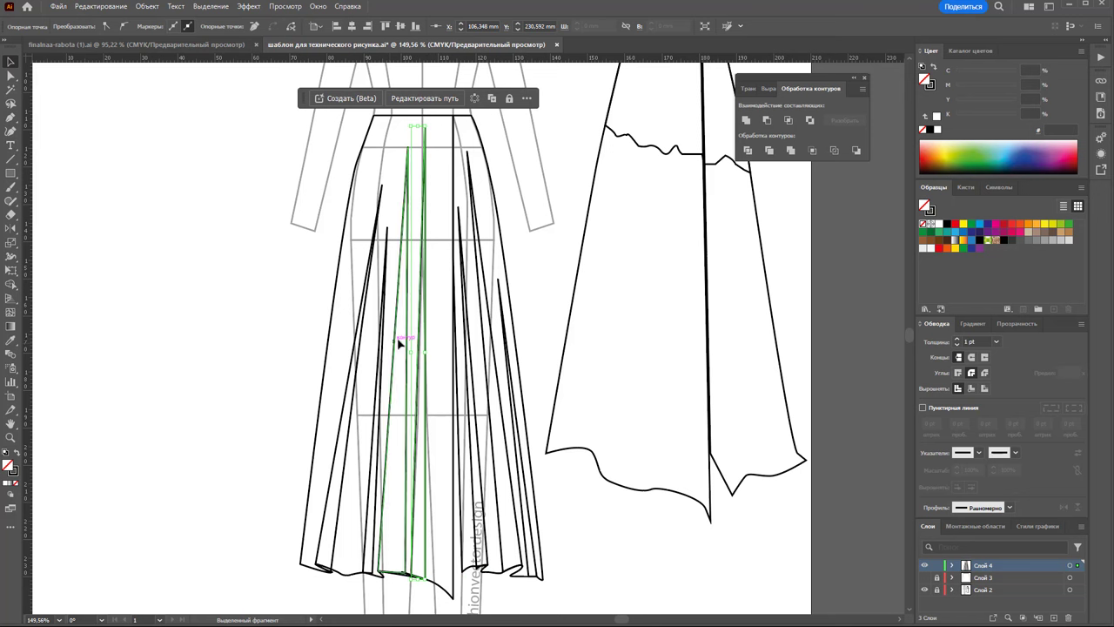
shift+click(381, 340)
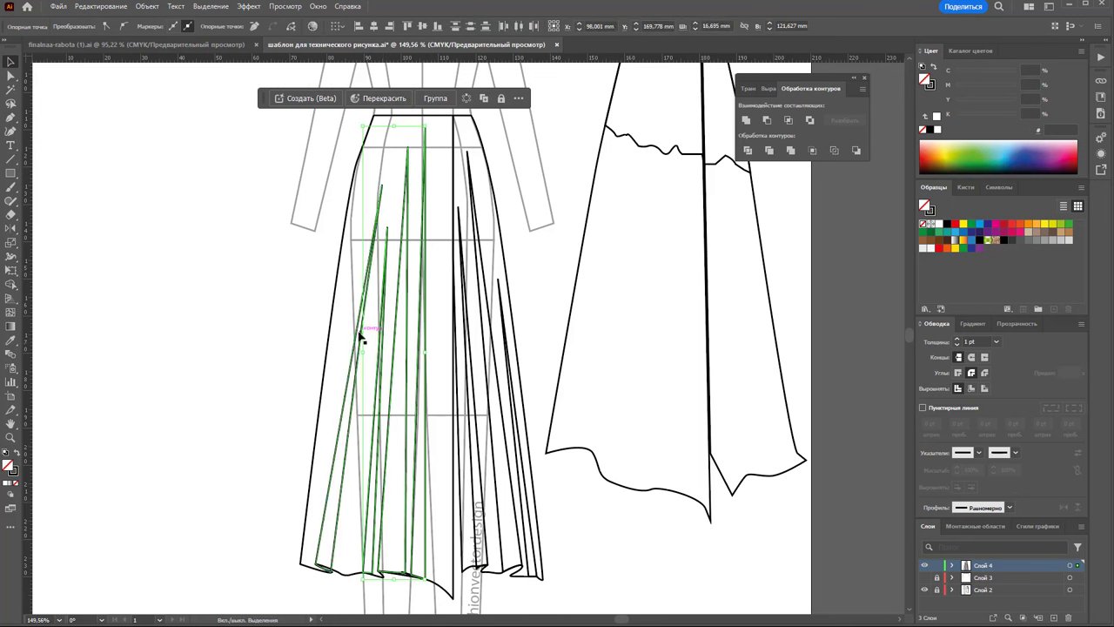
shift+click(455, 348)
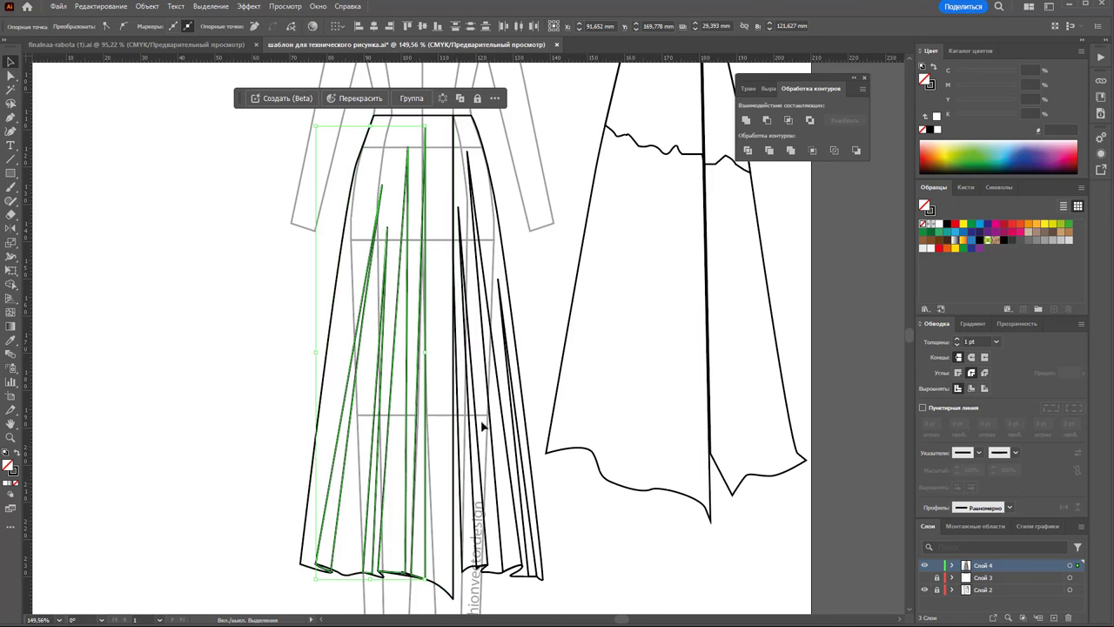
shift+click(477, 509)
shift+click(510, 521)
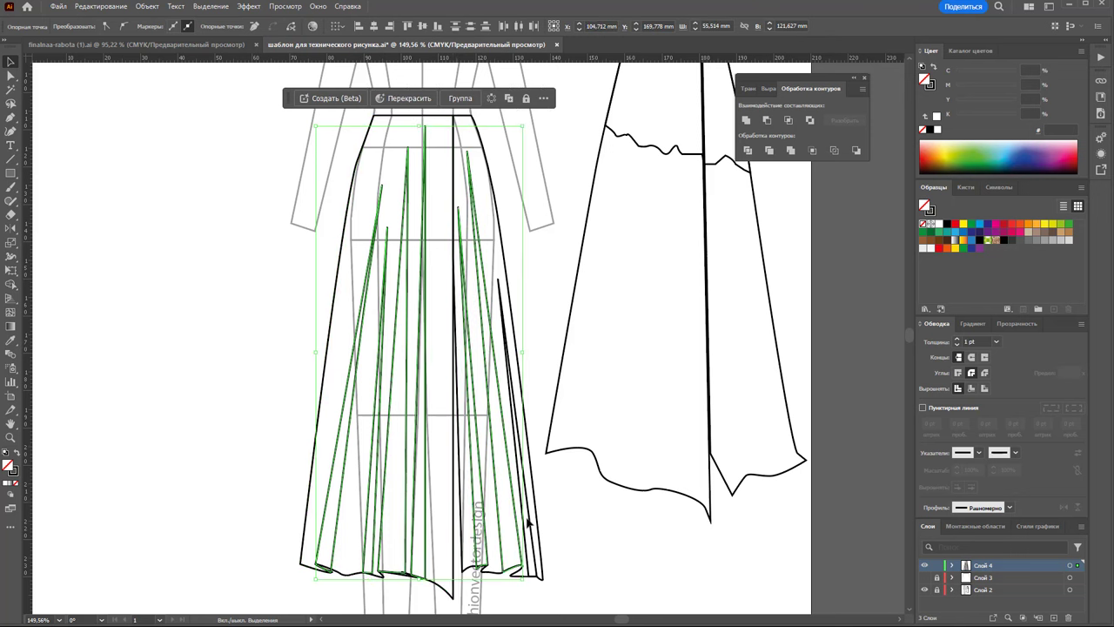
shift+click(526, 520)
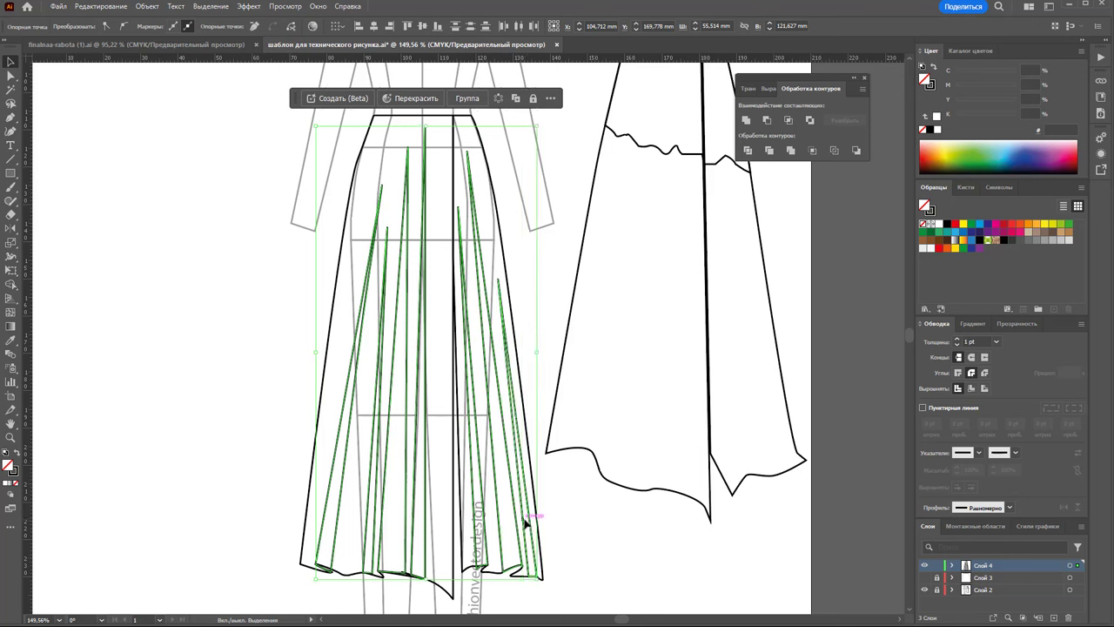
- Make the selected pleat lines 0.25 pt thick and fill them with grey 878787
click(13, 473)
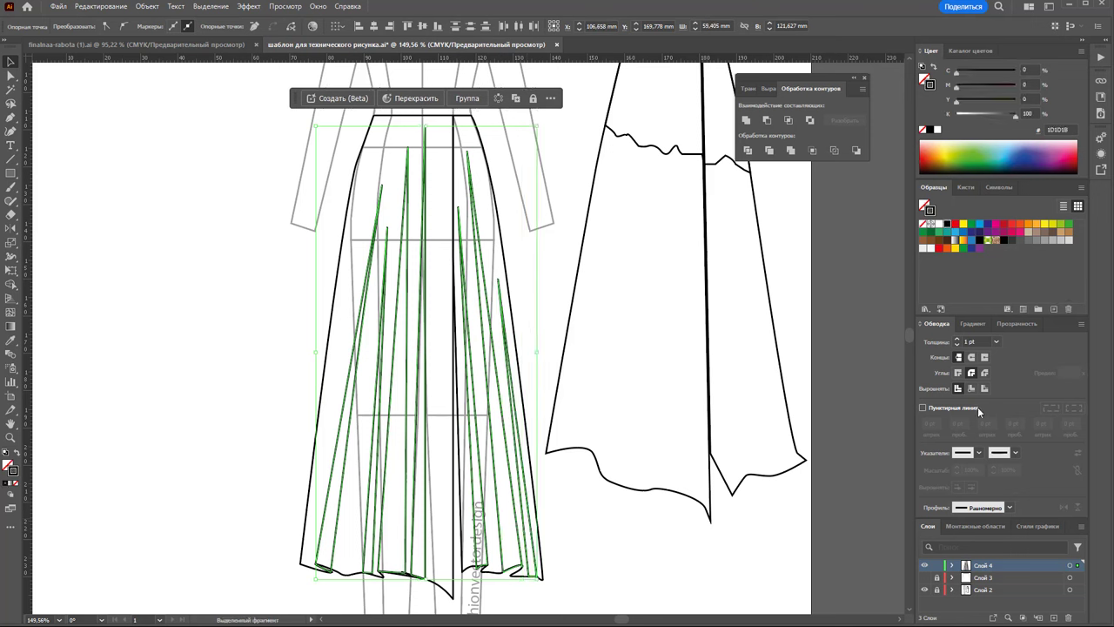
click(995, 344)
click(1017, 354)
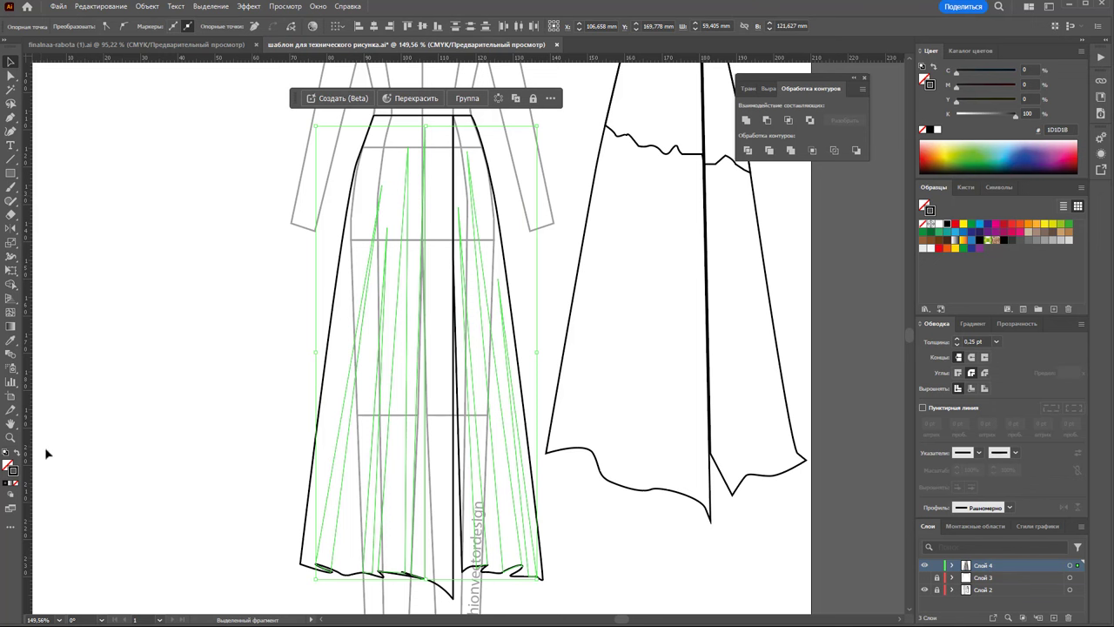
click(7, 465)
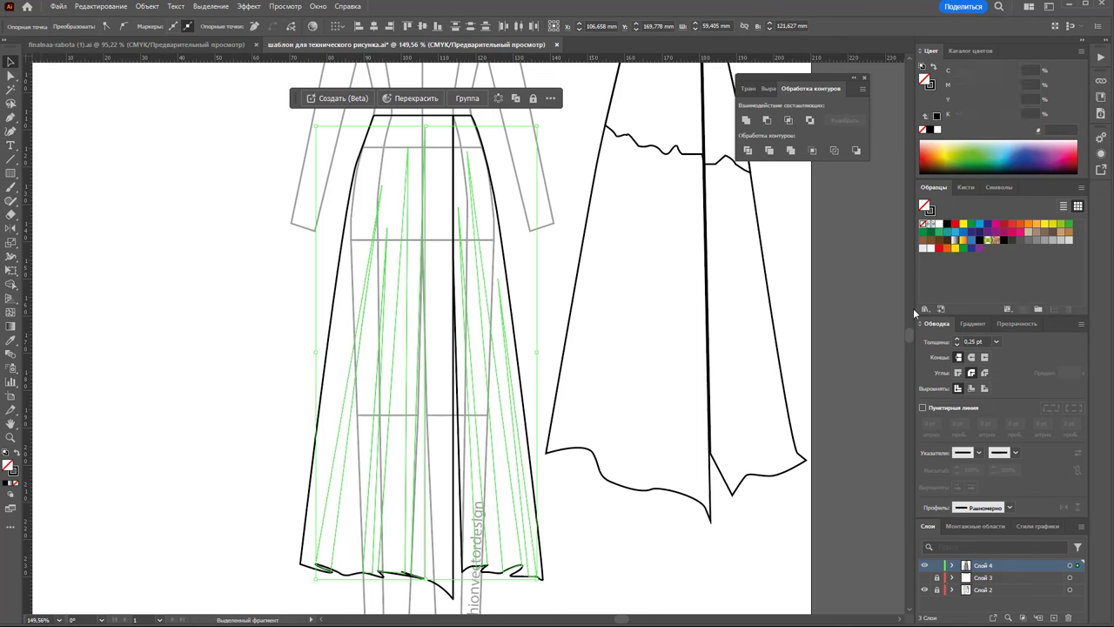
click(1037, 243)
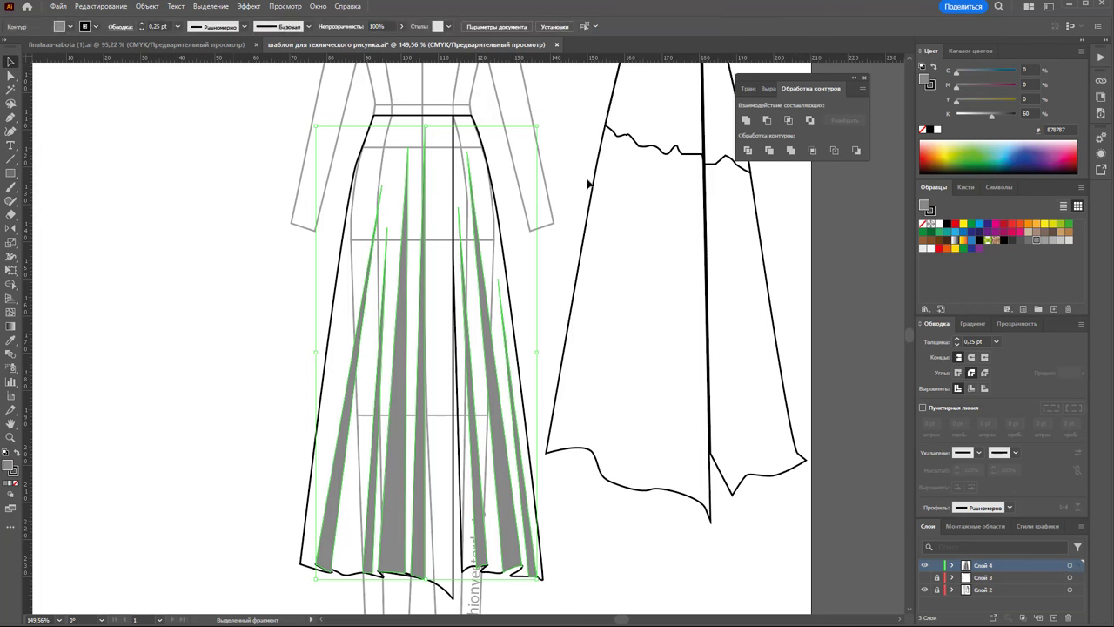
- Select the six left and right pleat wedges and set their opacity to 10%
click(542, 317)
click(532, 540)
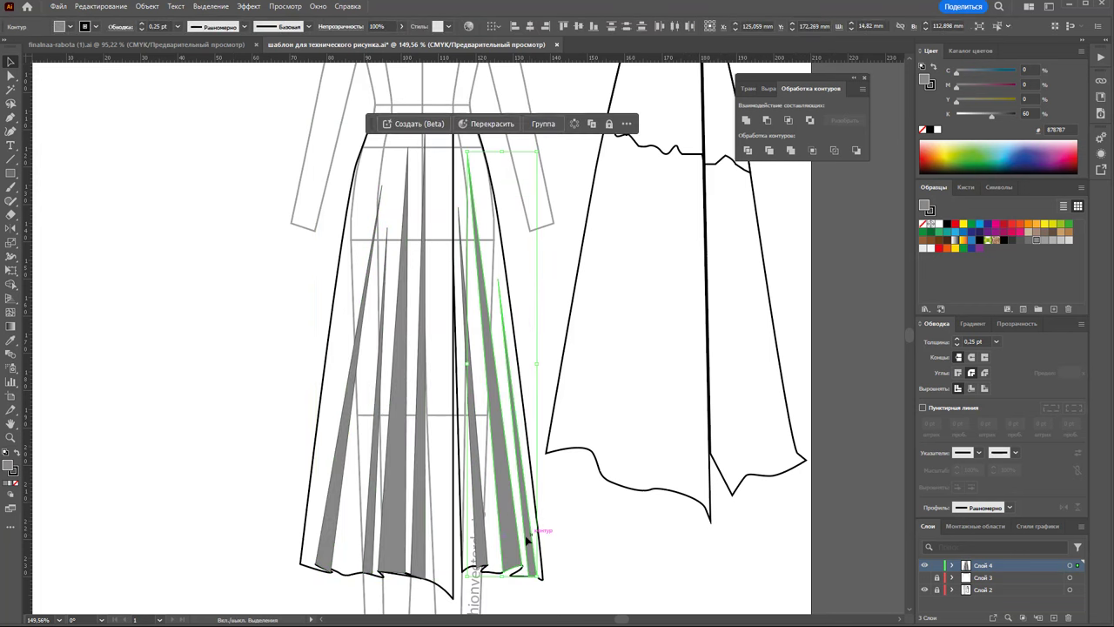
shift+click(488, 541)
shift+click(403, 564)
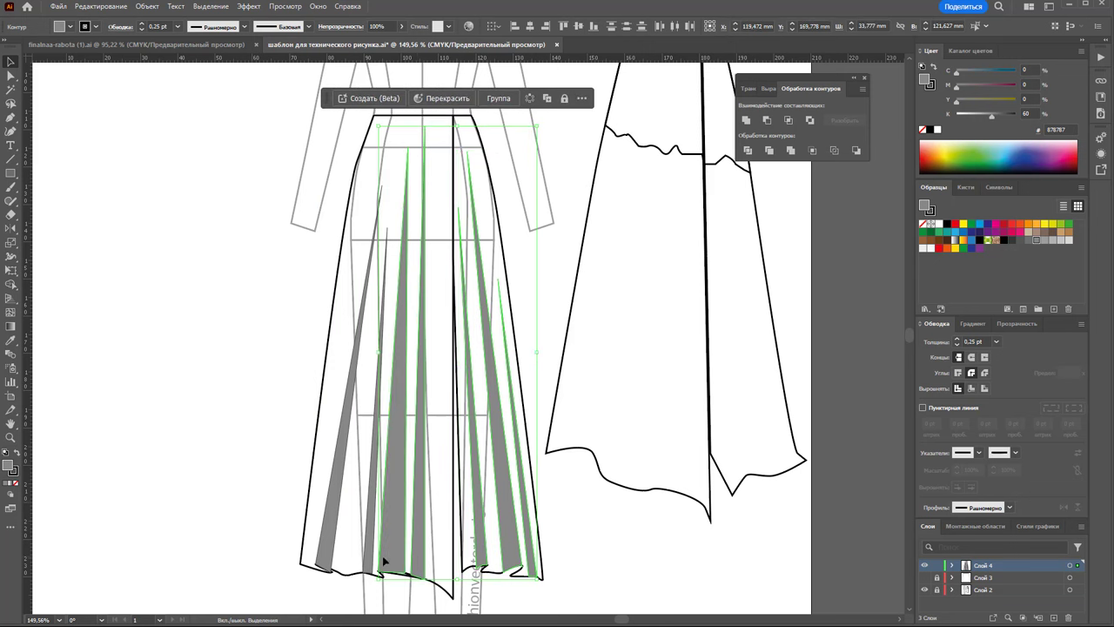
shift+click(372, 563)
shift+click(326, 553)
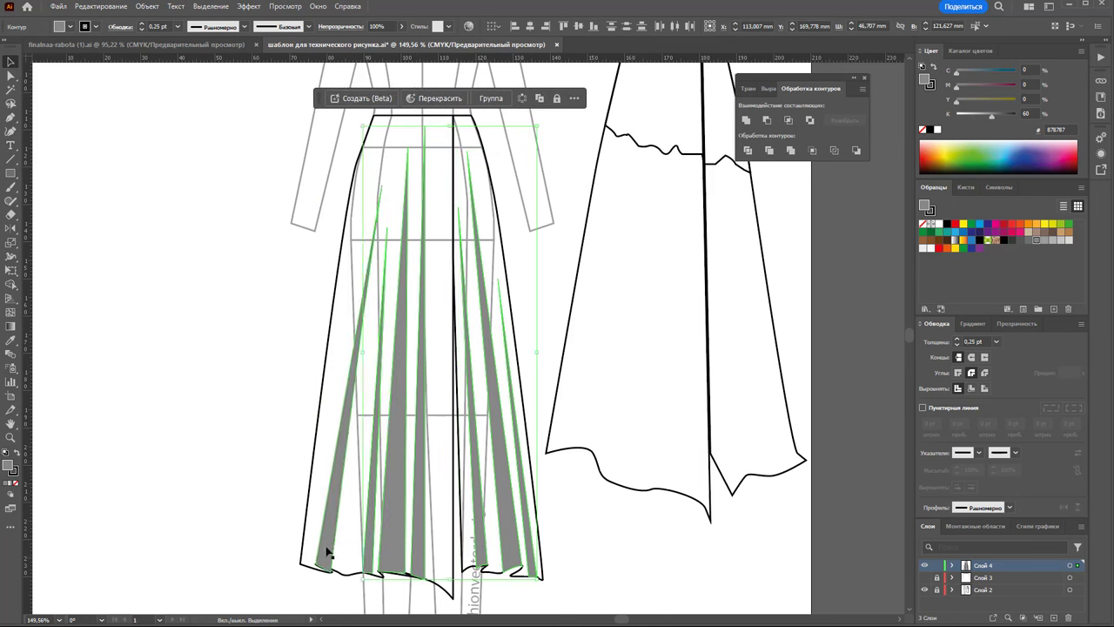
click(401, 27)
click(365, 45)
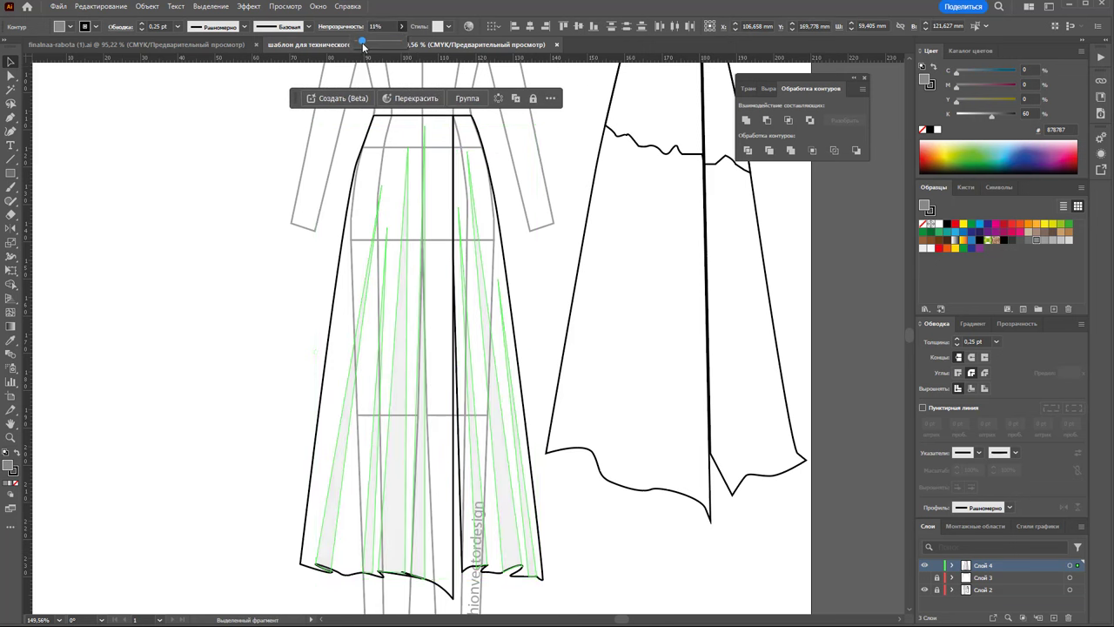
click(623, 542)
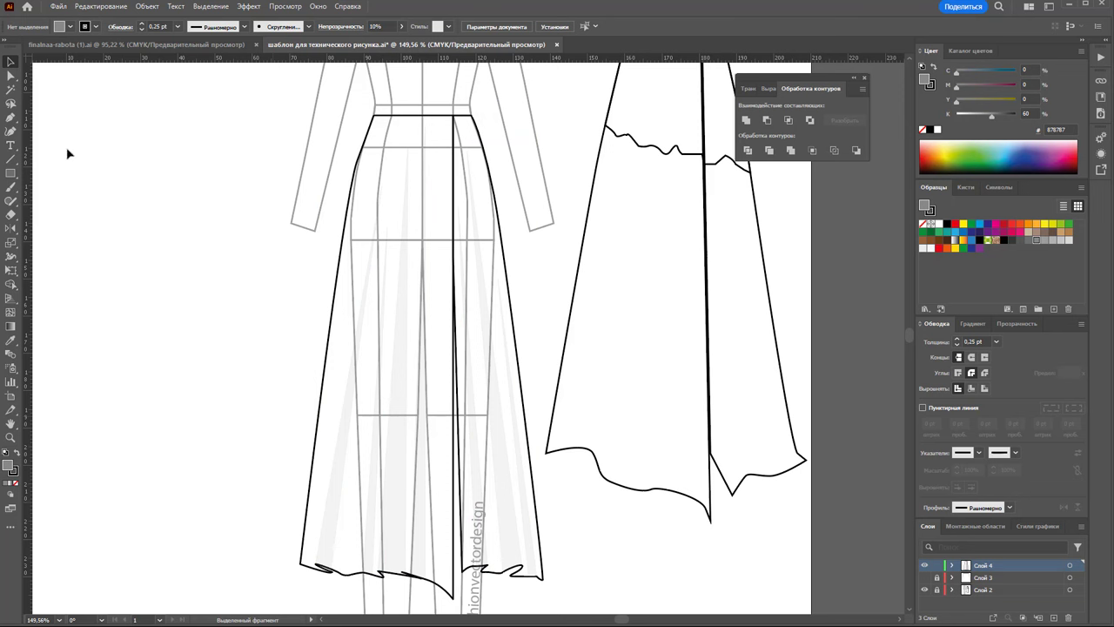
- On a new layer Слой 5, pen a straight fold line from the left hem to the waistband
click(1053, 617)
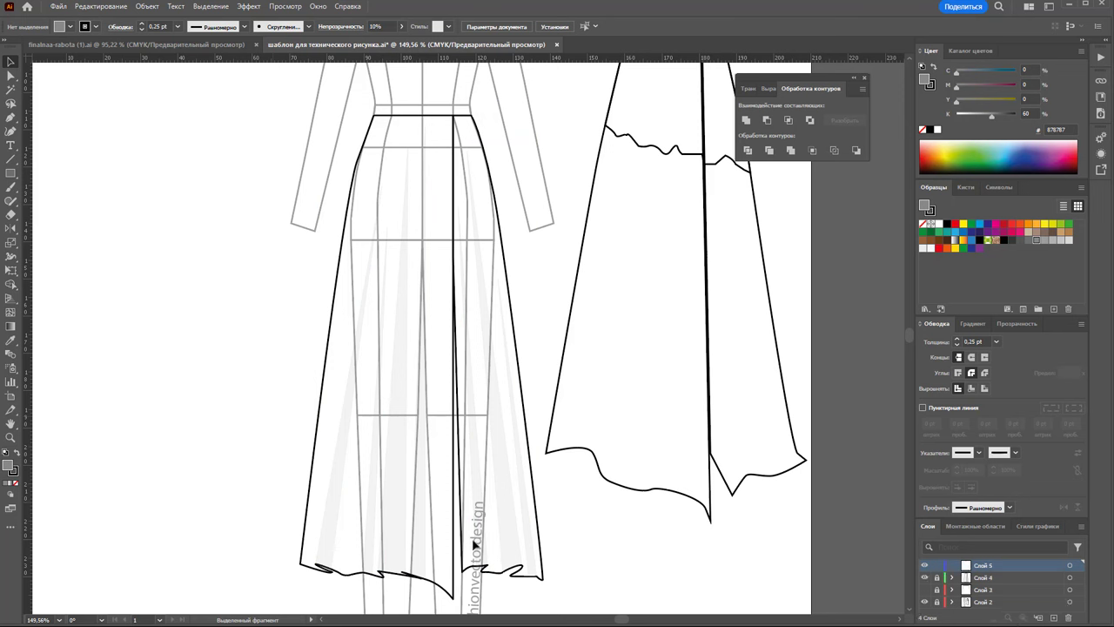
click(11, 116)
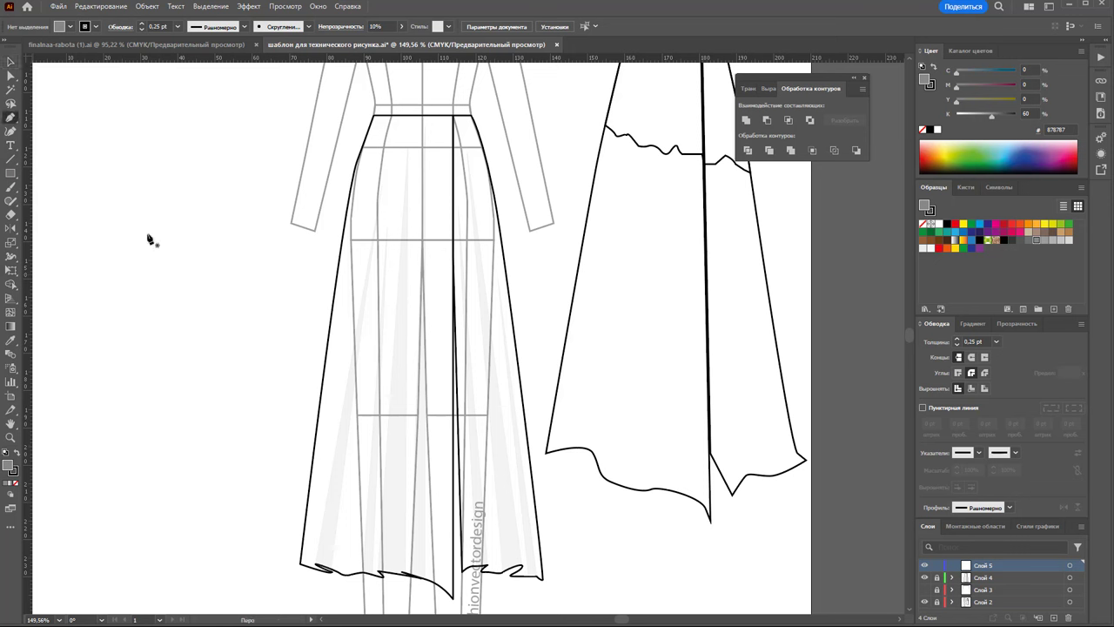
click(316, 567)
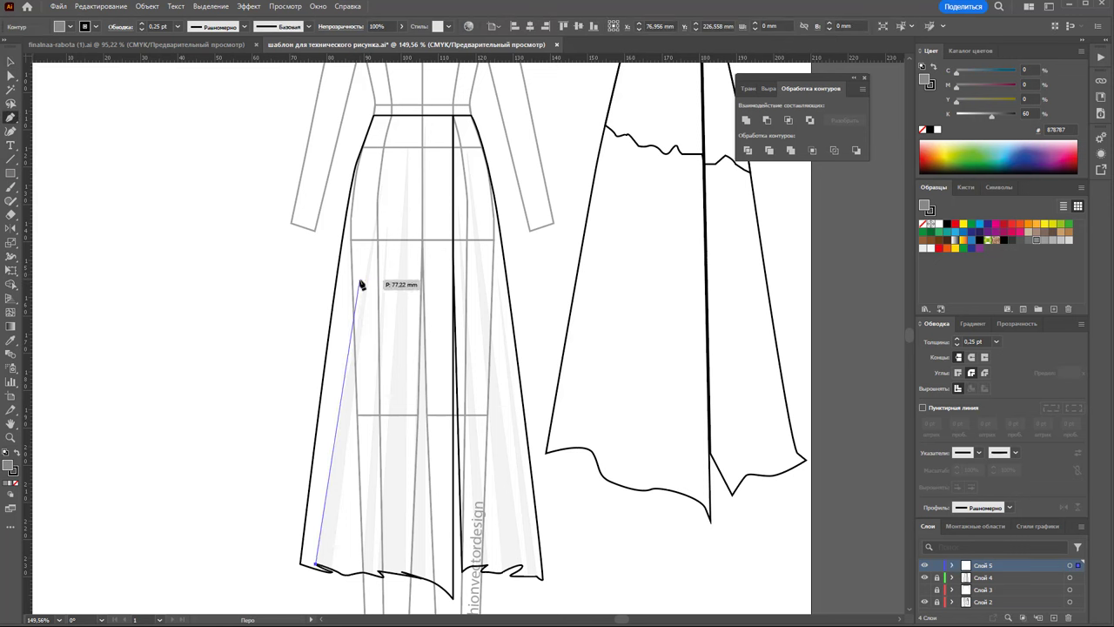
drag(352, 310, 362, 278)
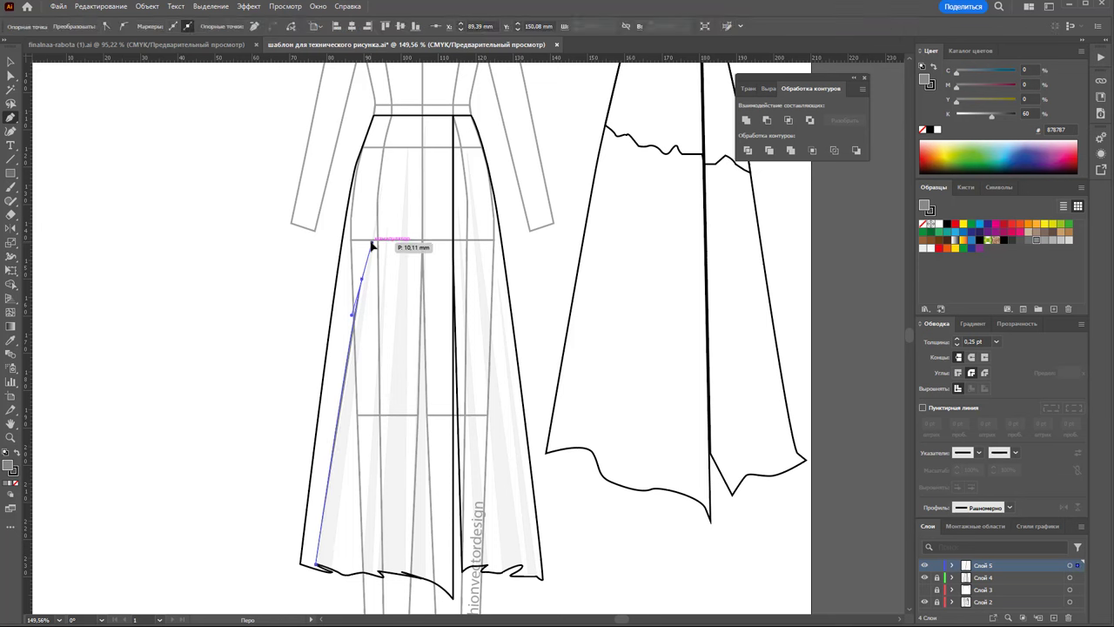
key(ctrl+z)
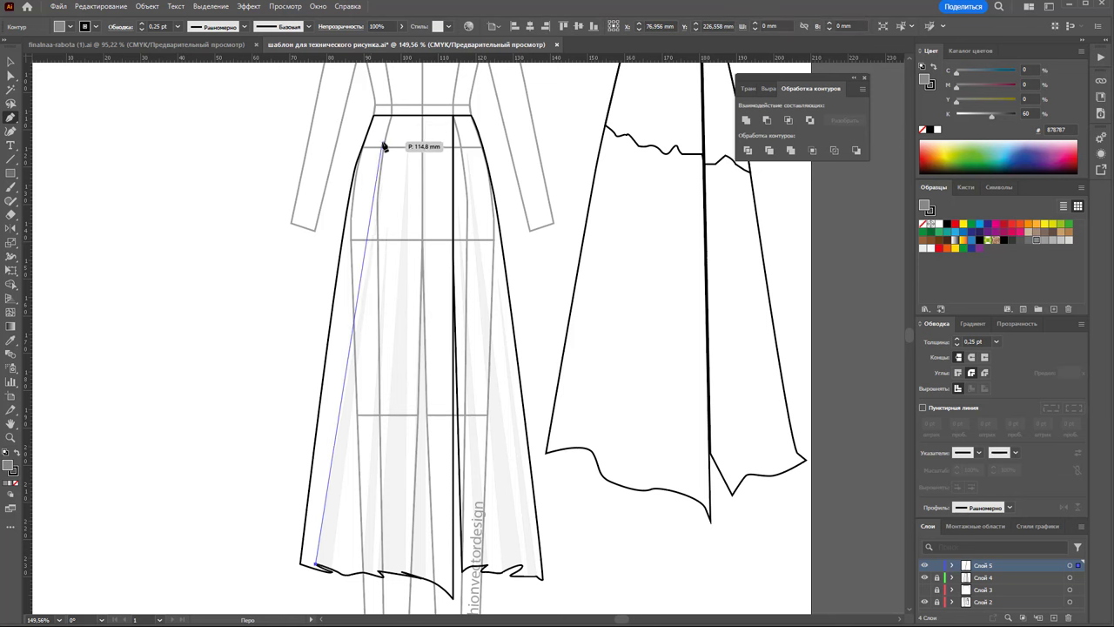
click(383, 114)
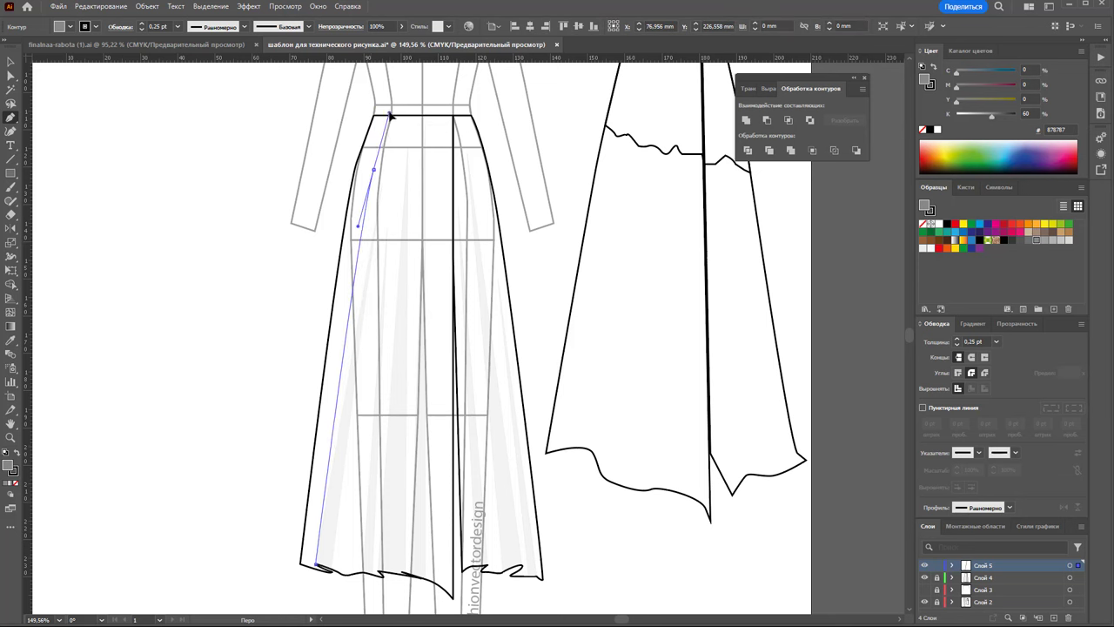
key(Escape)
key(ctrl+shift+a)
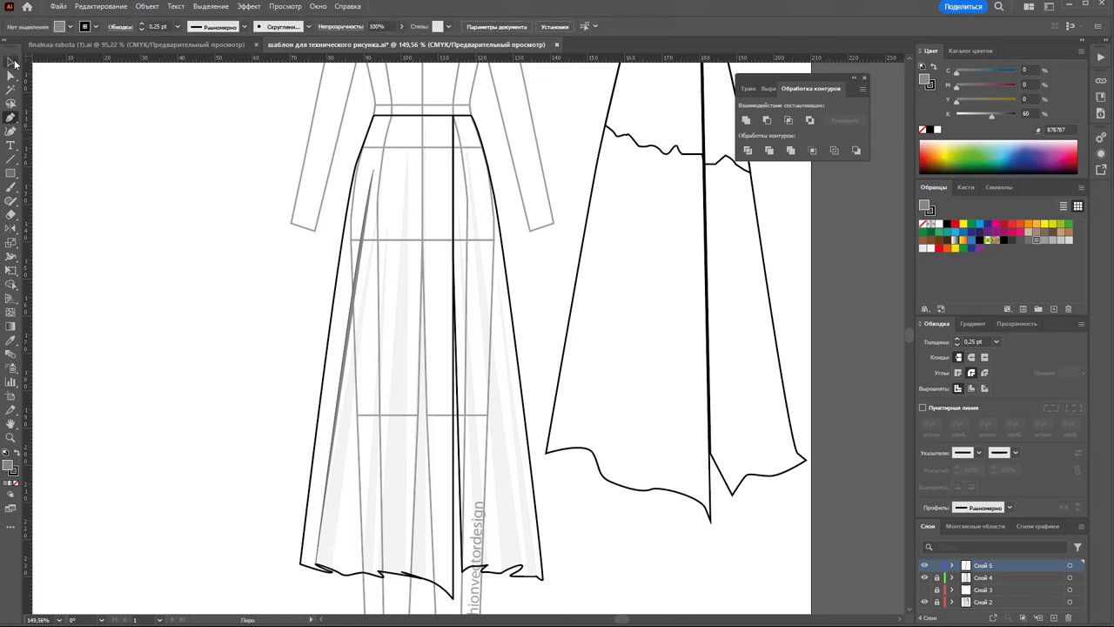
- Give the new fold line no fill and a 0.5 pt stroke
click(12, 60)
click(358, 275)
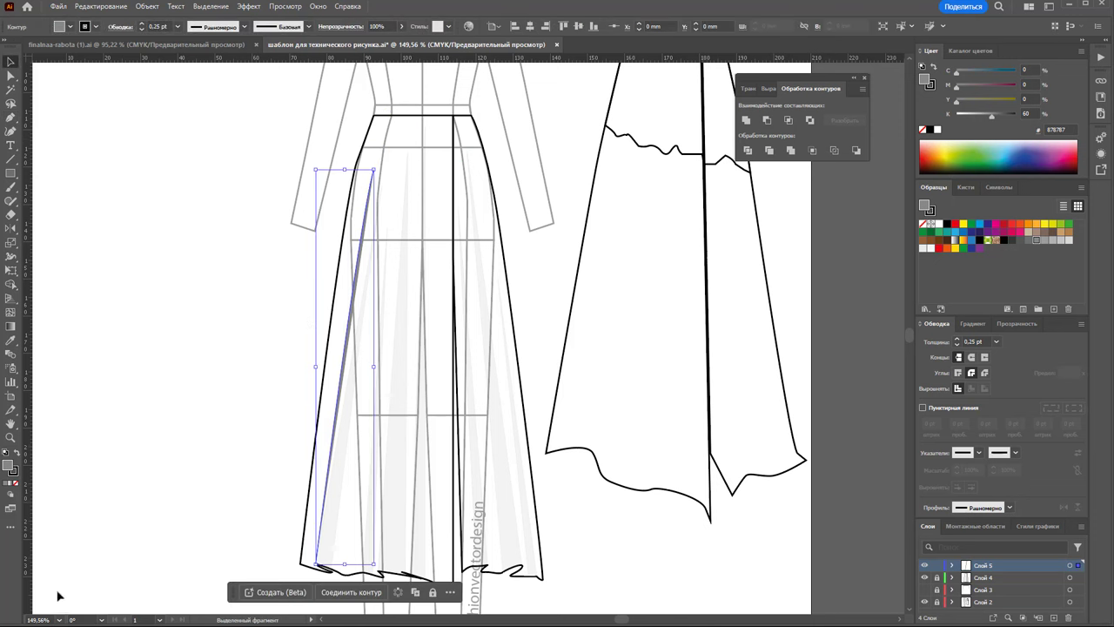
click(15, 484)
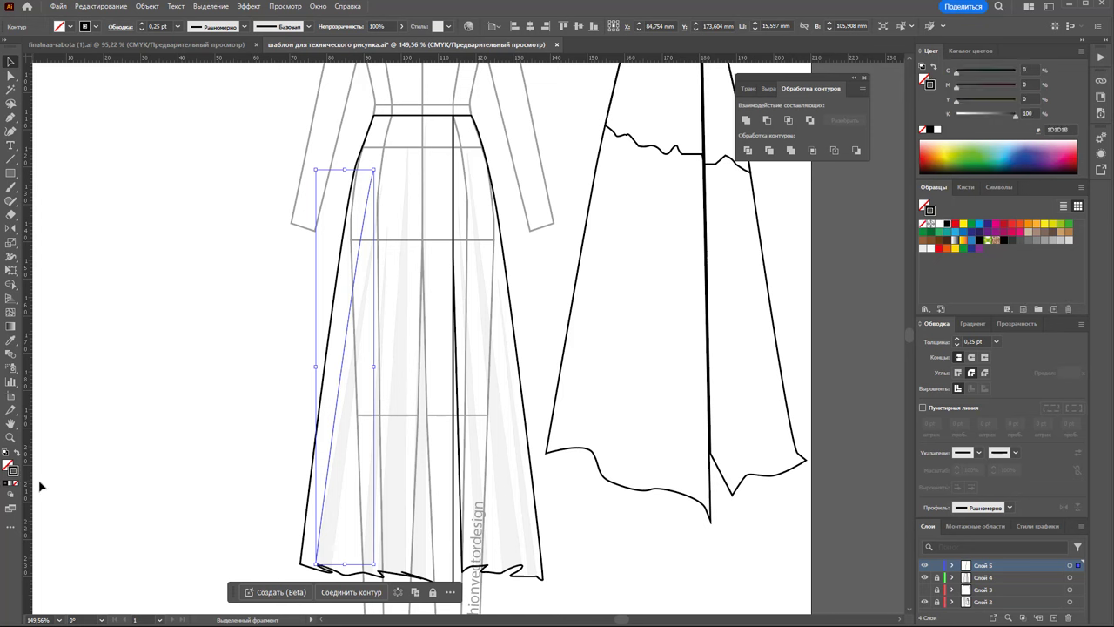
click(997, 342)
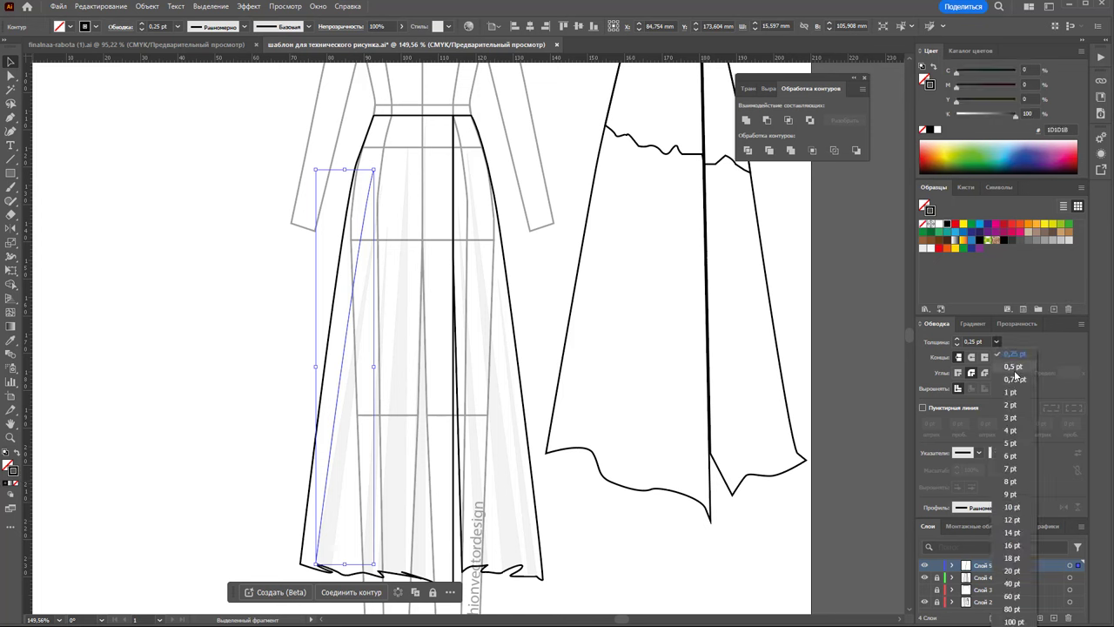
click(1003, 376)
click(359, 339)
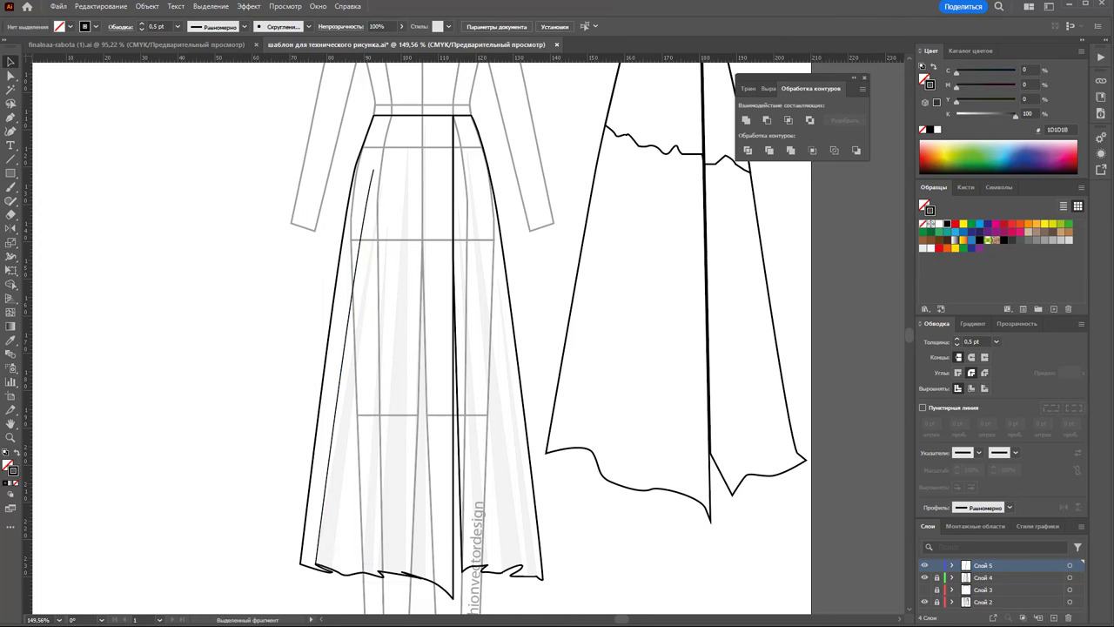
- Pen two fold lines rising from the hem up the left-centre of the skirt
click(10, 119)
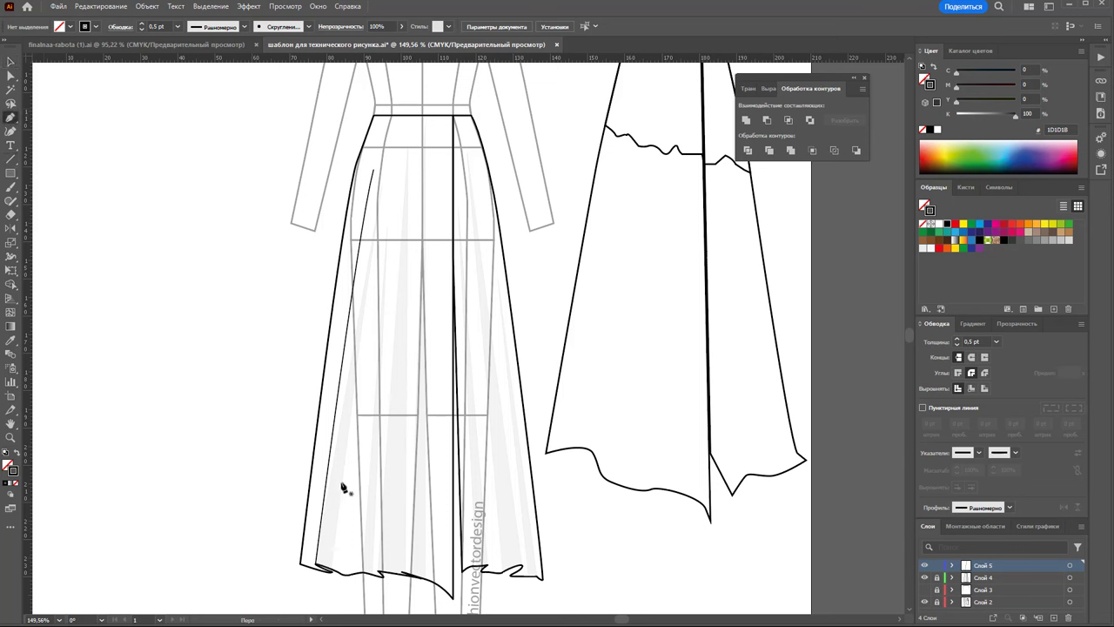
click(380, 572)
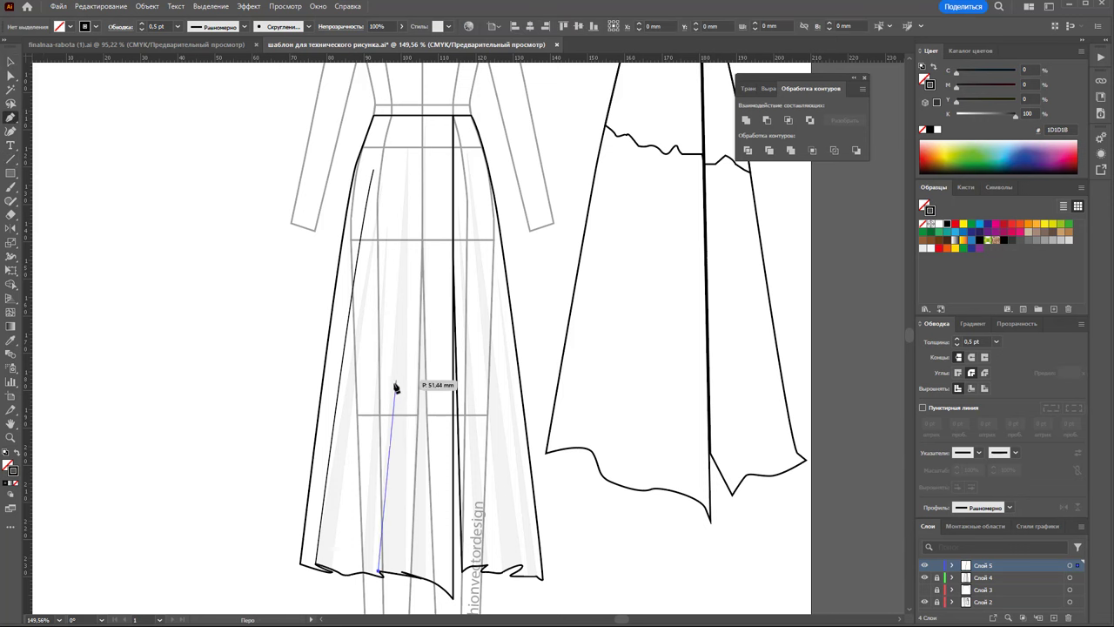
click(387, 390)
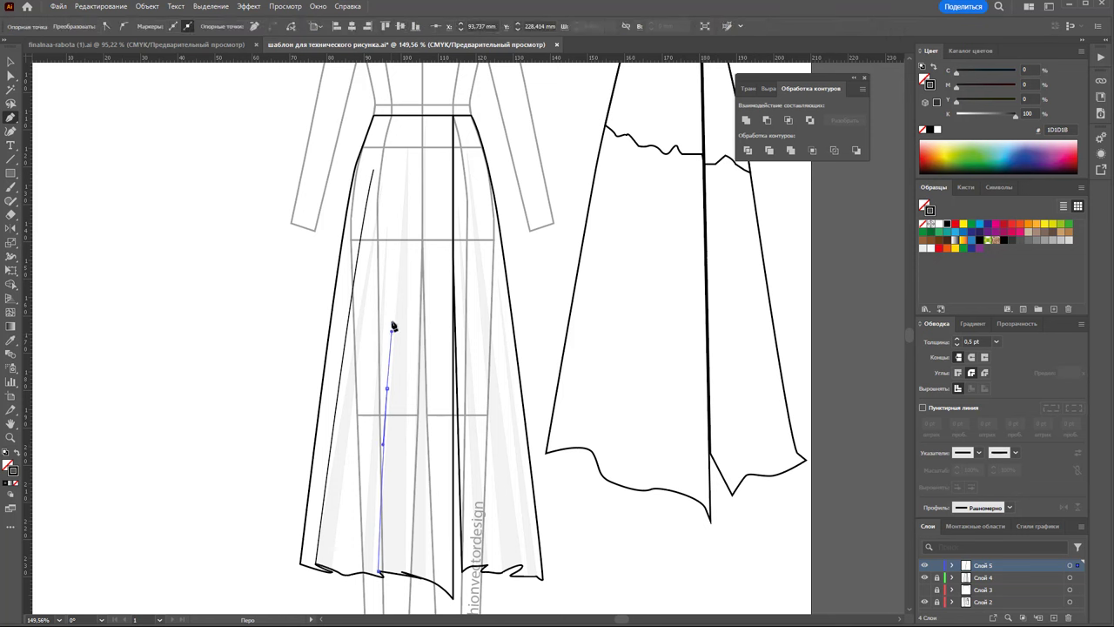
click(403, 218)
ctrl+click(427, 263)
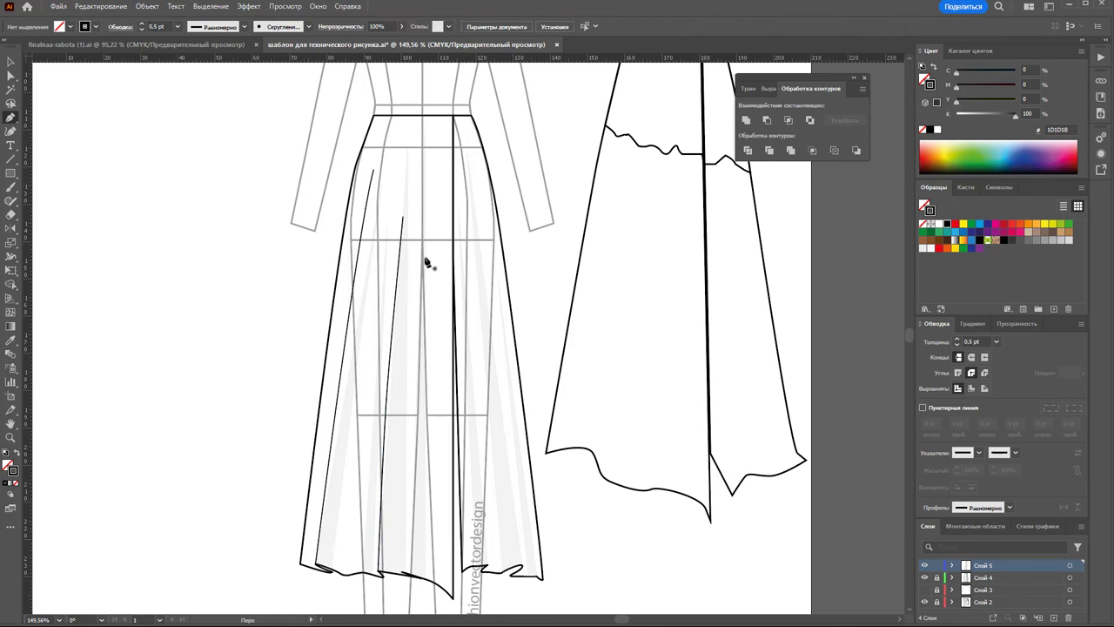
click(402, 574)
click(401, 422)
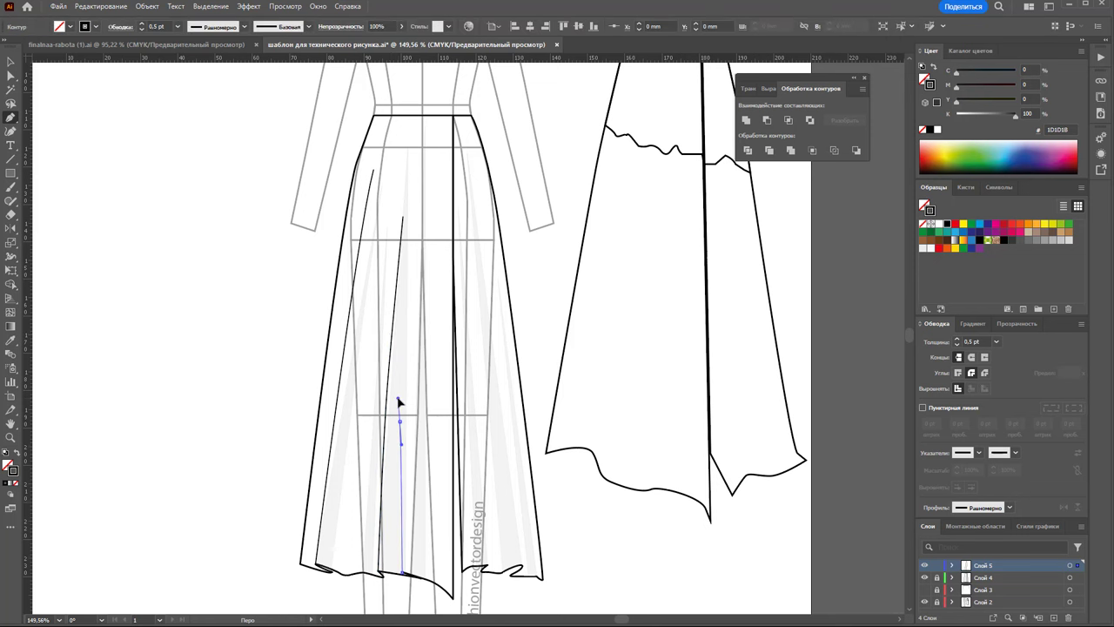
click(402, 430)
click(410, 398)
click(410, 312)
- Pen further fold lines from the hem up the right panel and centre
ctrl+click(418, 268)
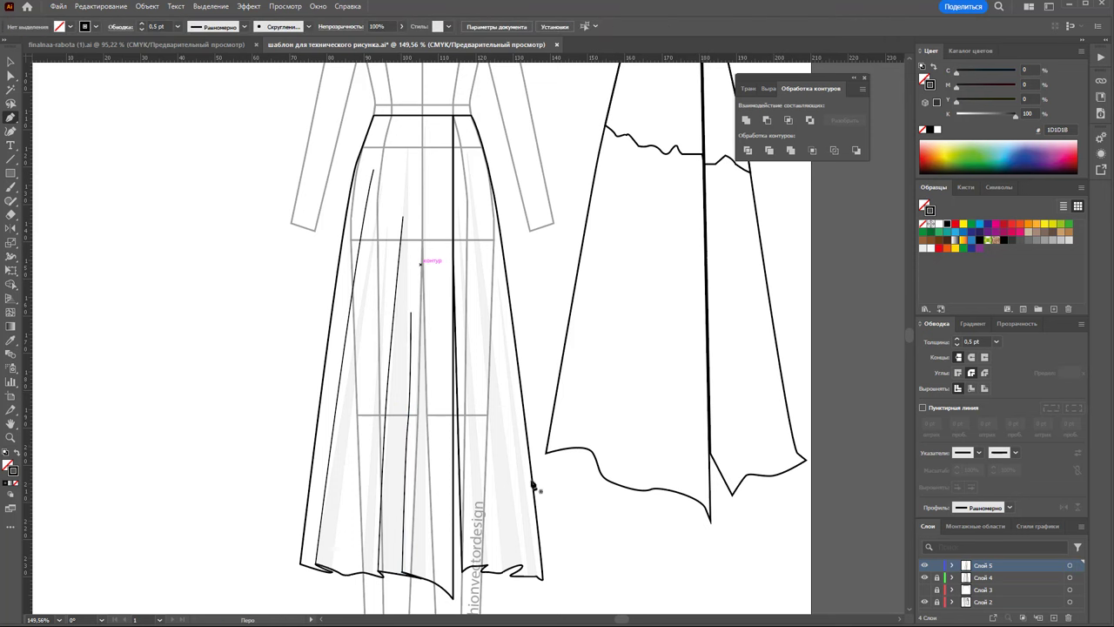
click(520, 569)
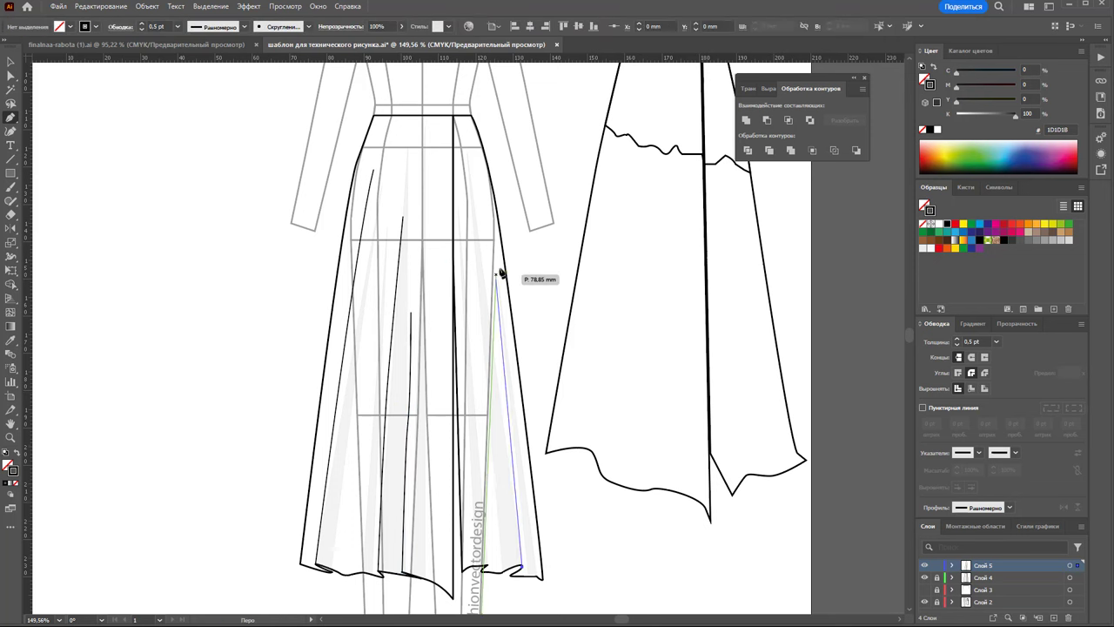
click(472, 185)
ctrl+click(547, 361)
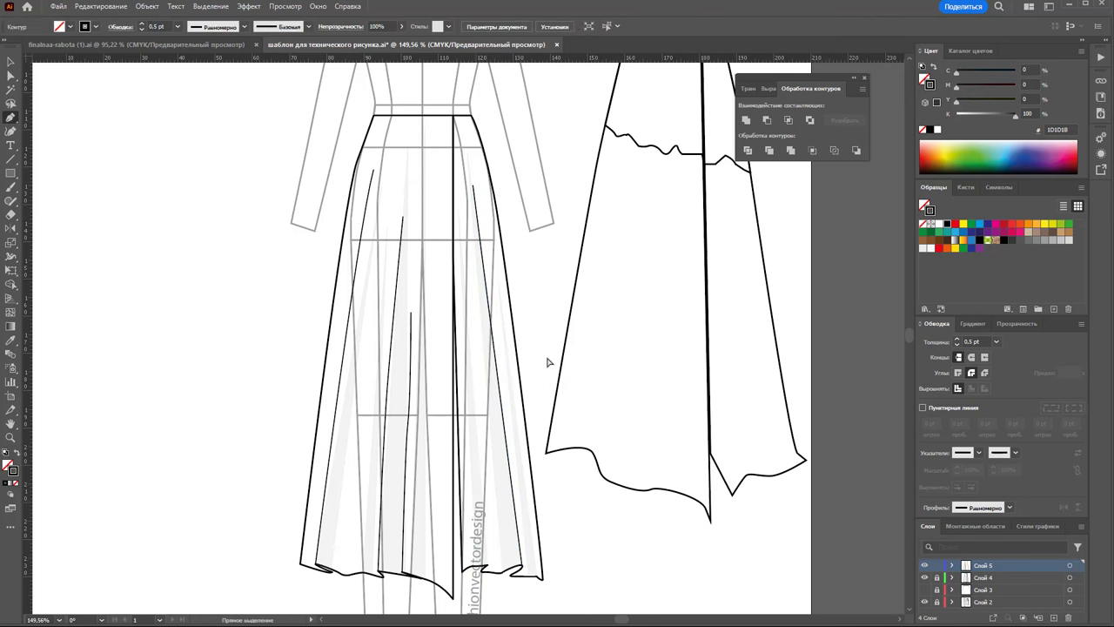
click(484, 565)
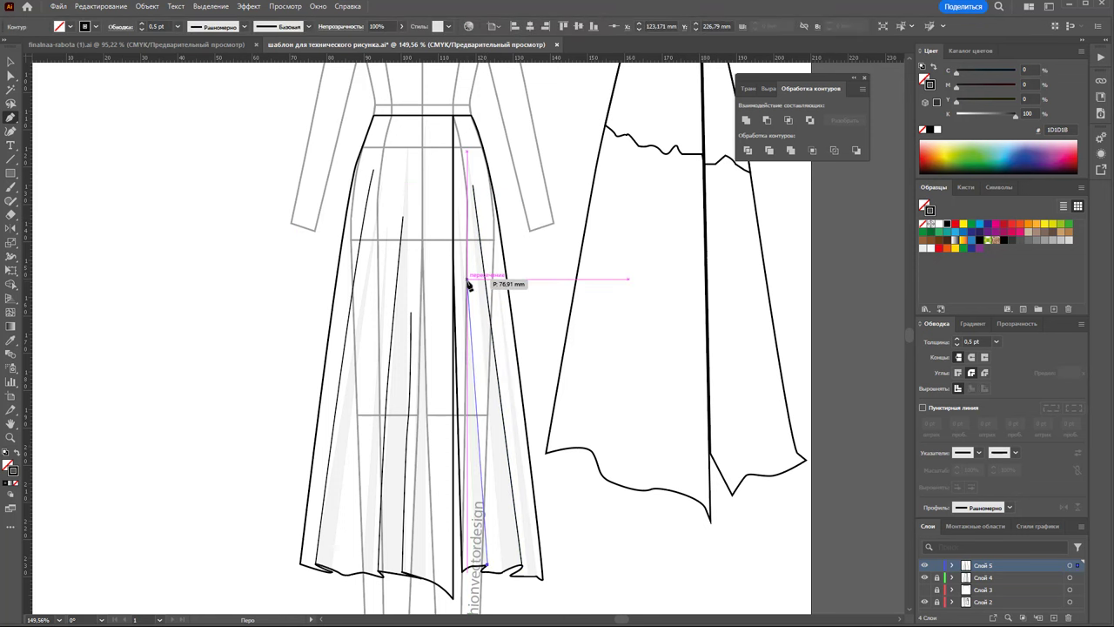
click(467, 281)
ctrl+click(567, 348)
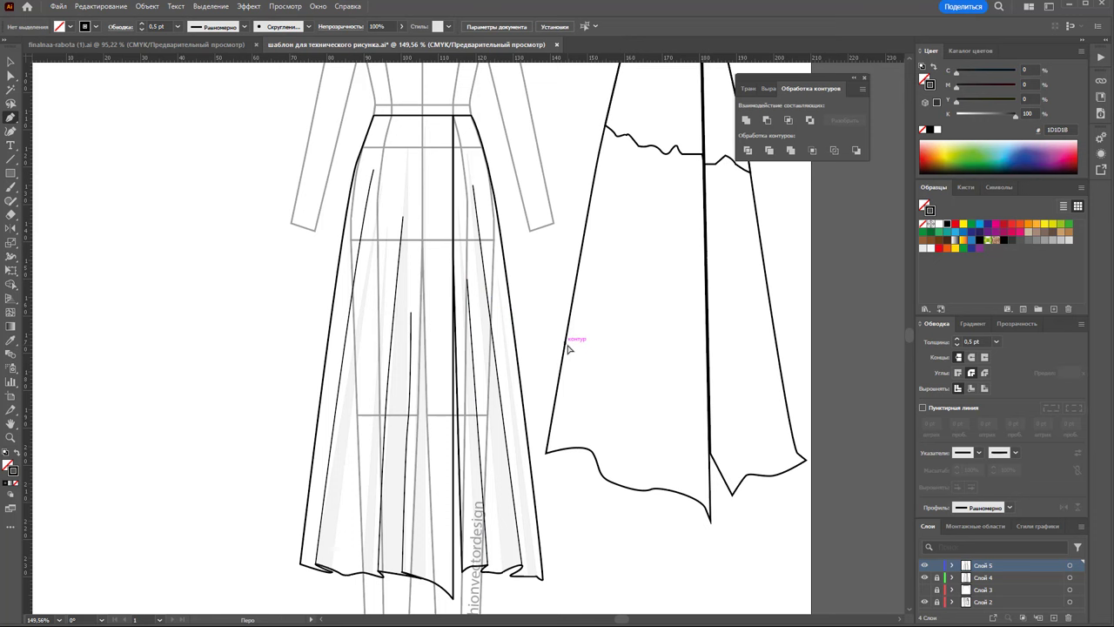
click(424, 578)
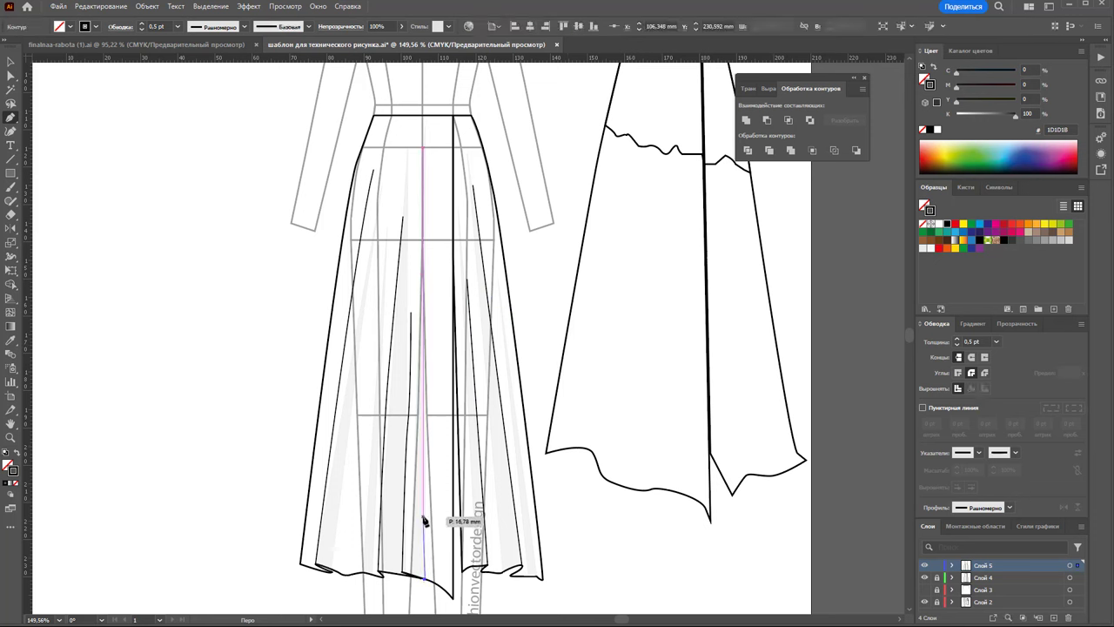
click(423, 521)
ctrl+click(396, 549)
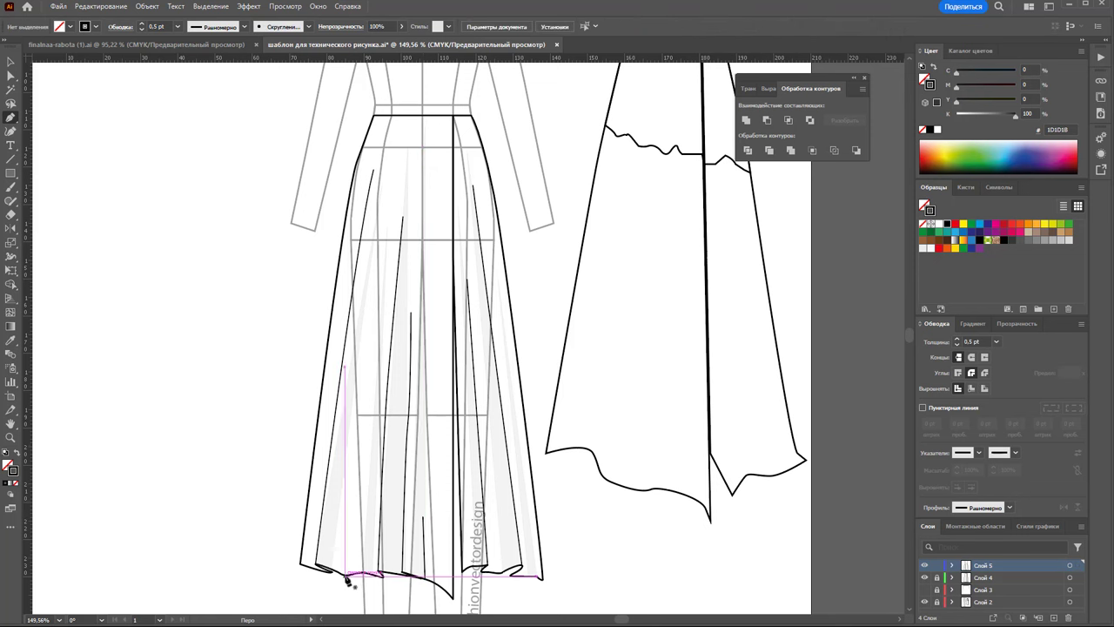
- Add short fold lines rising from the left and right hem
click(331, 572)
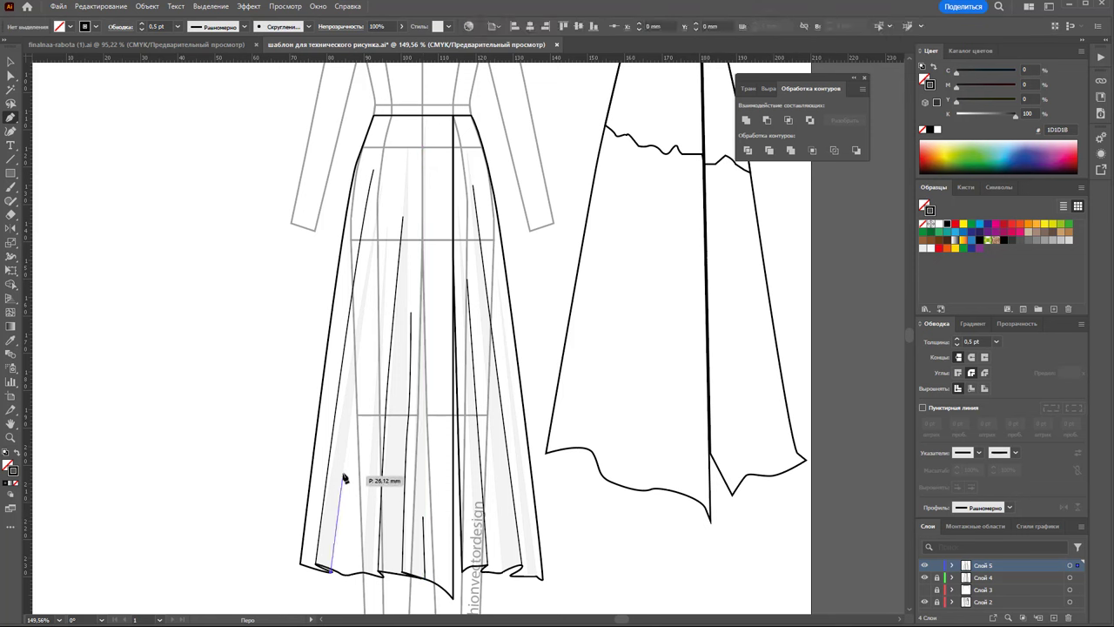
click(342, 470)
ctrl+click(350, 423)
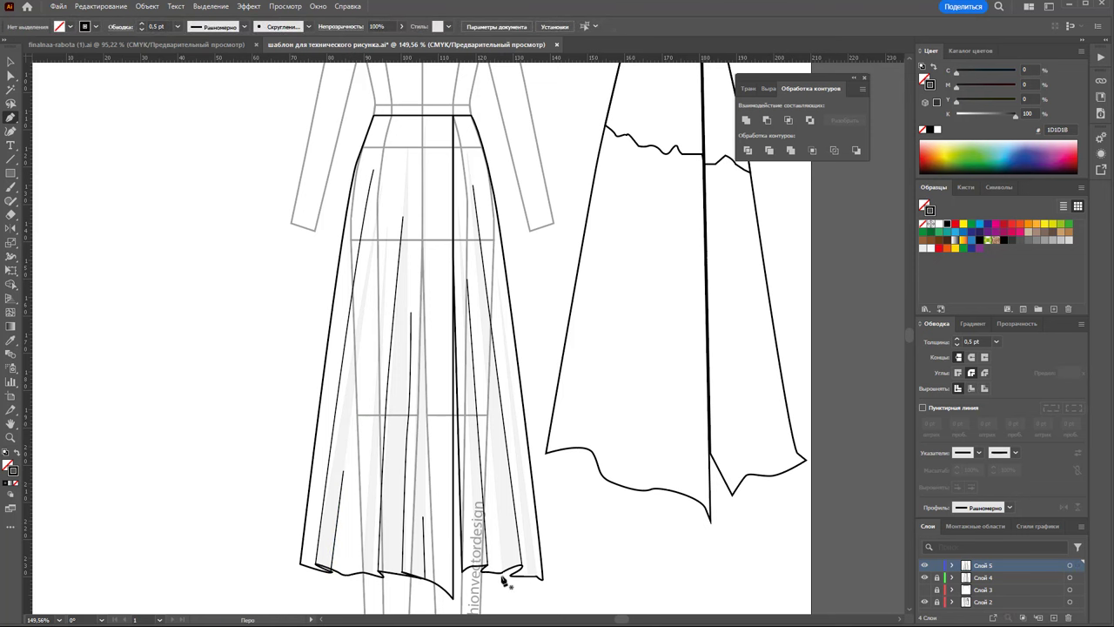
click(512, 574)
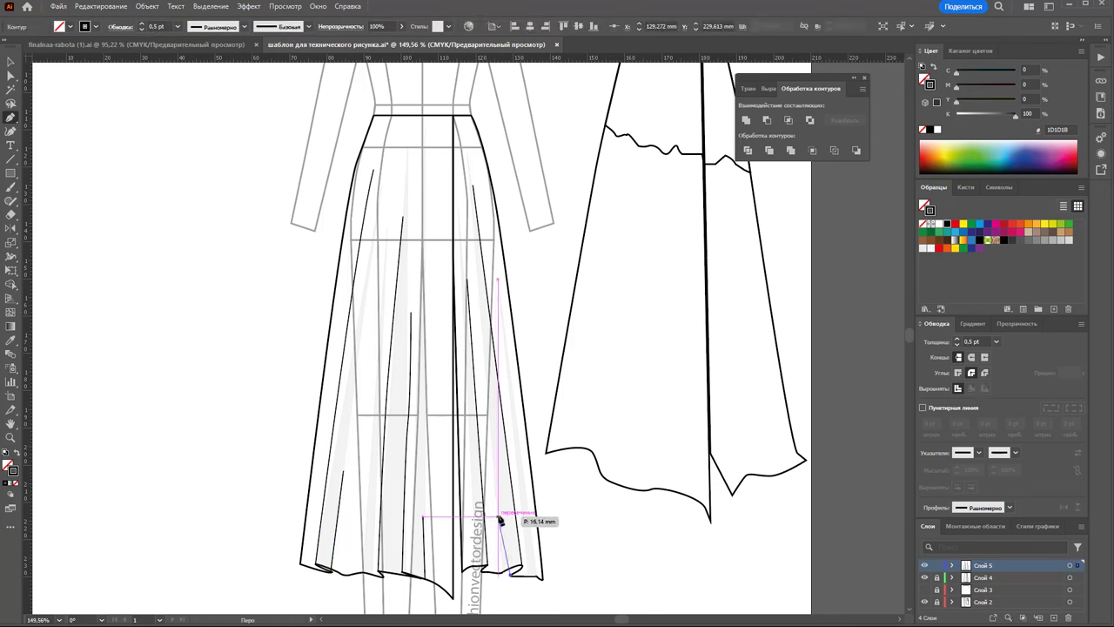
click(493, 429)
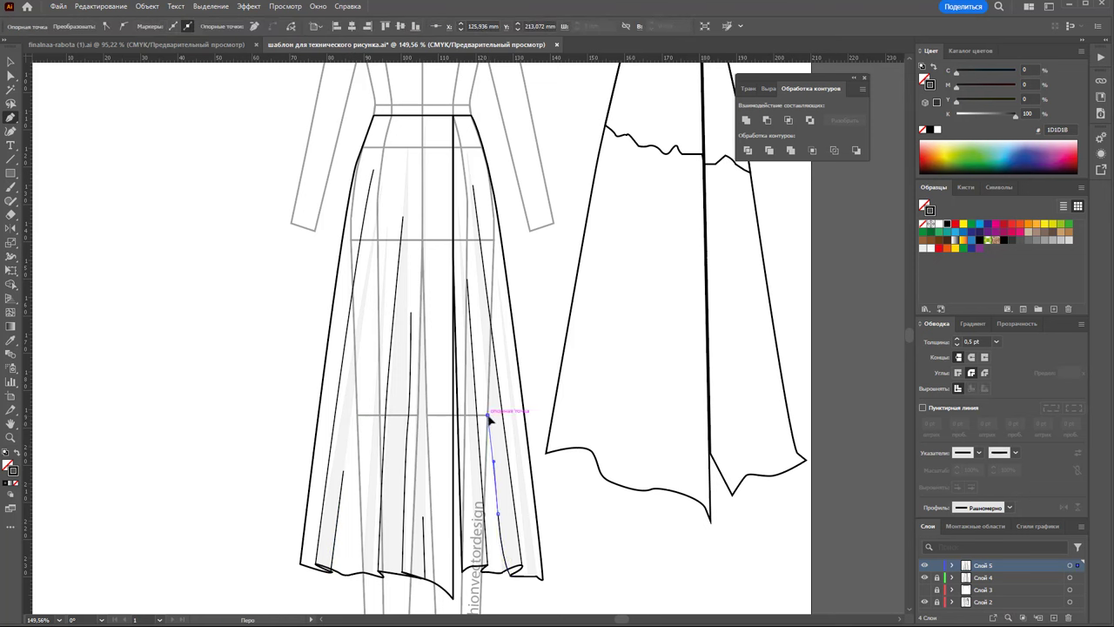
ctrl+click(582, 535)
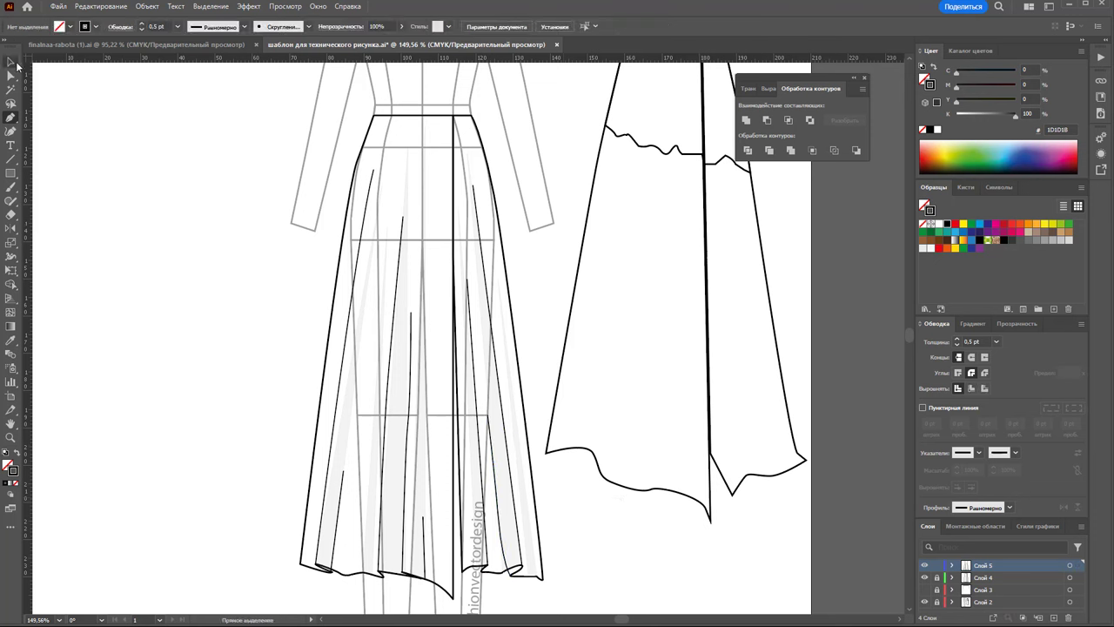
click(11, 61)
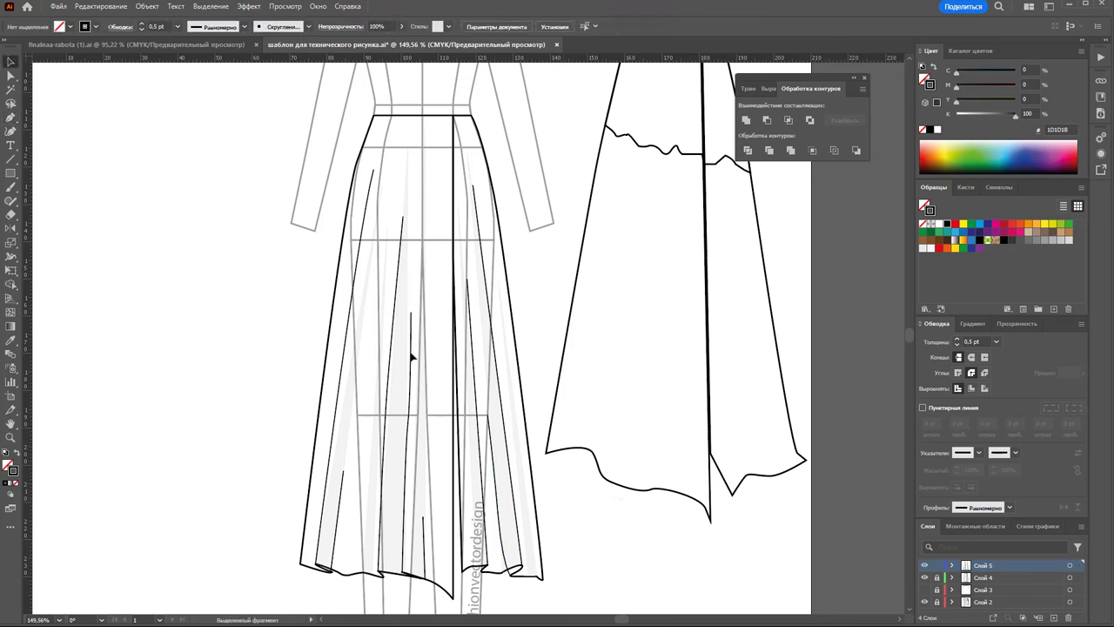
- Give two fold lines a 0.25 pt stroke with a tapered width profile
click(499, 531)
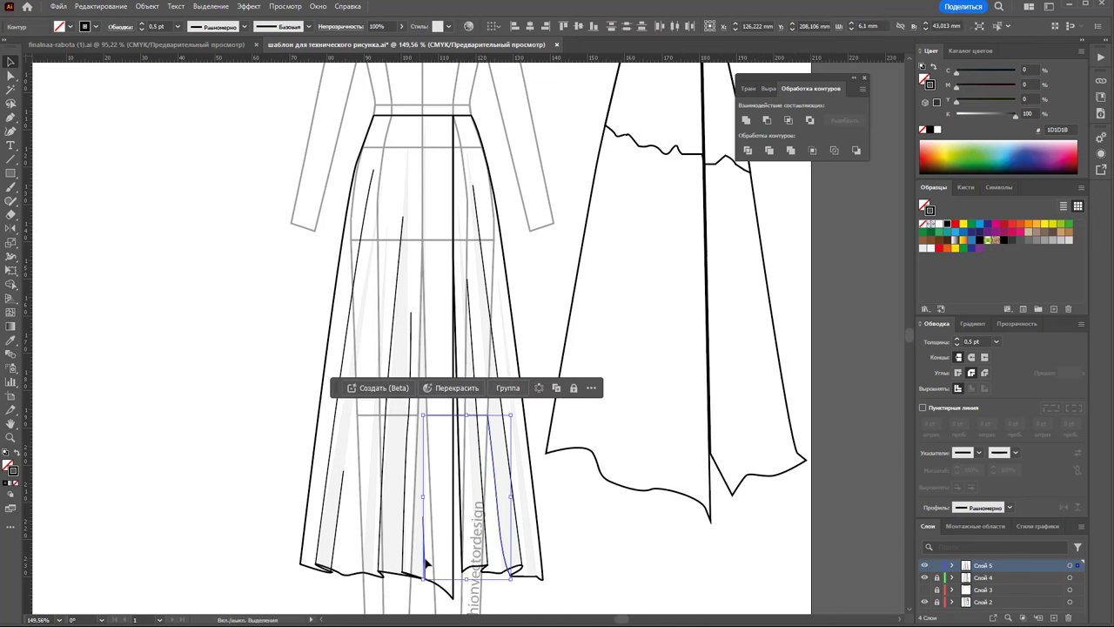
shift+click(336, 541)
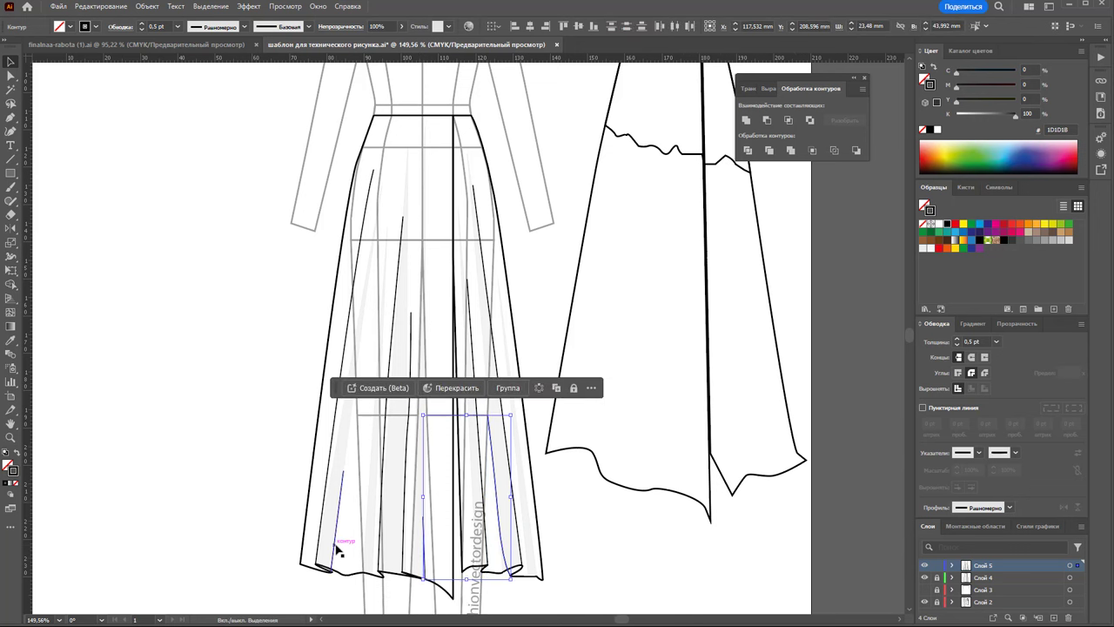
click(995, 342)
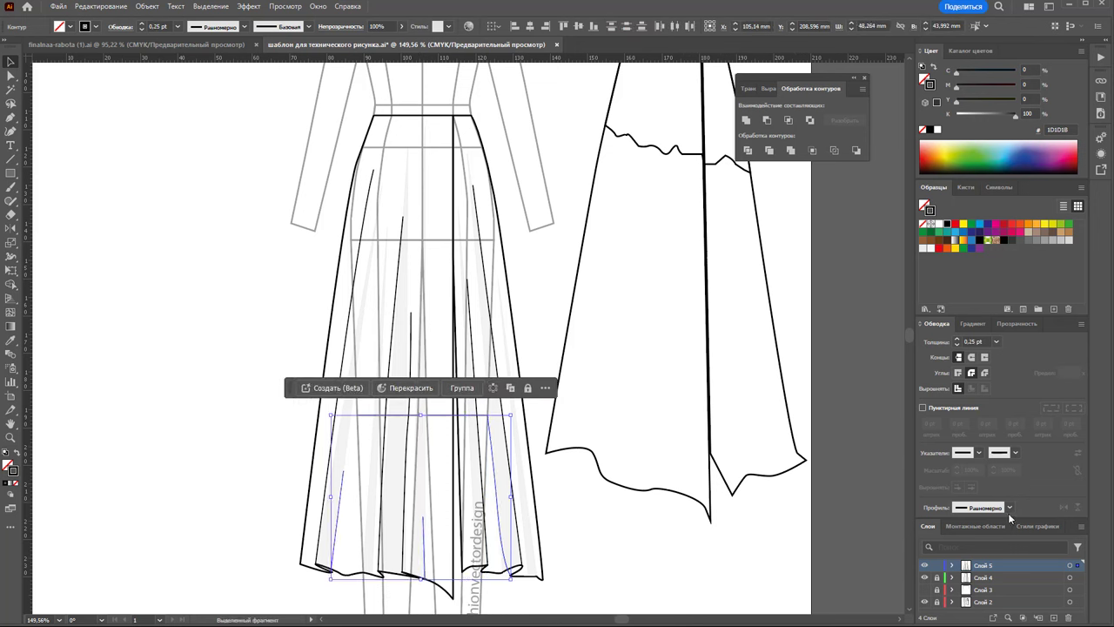
click(1009, 509)
click(993, 570)
click(683, 572)
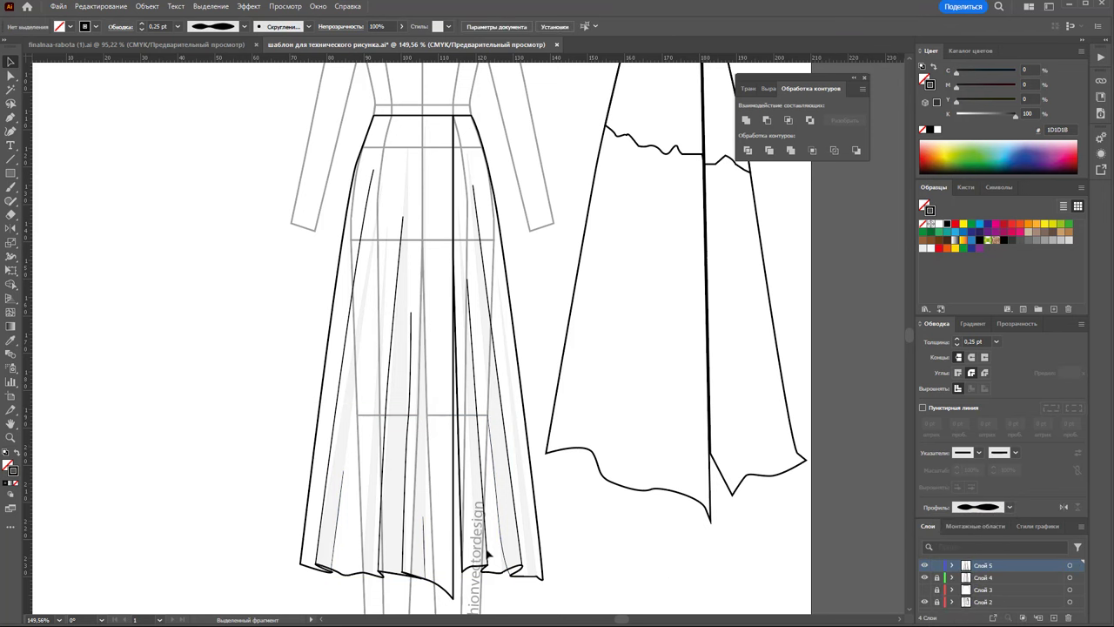
- Apply a tapered width profile to five more fold lines across the skirt
click(516, 500)
shift+click(474, 507)
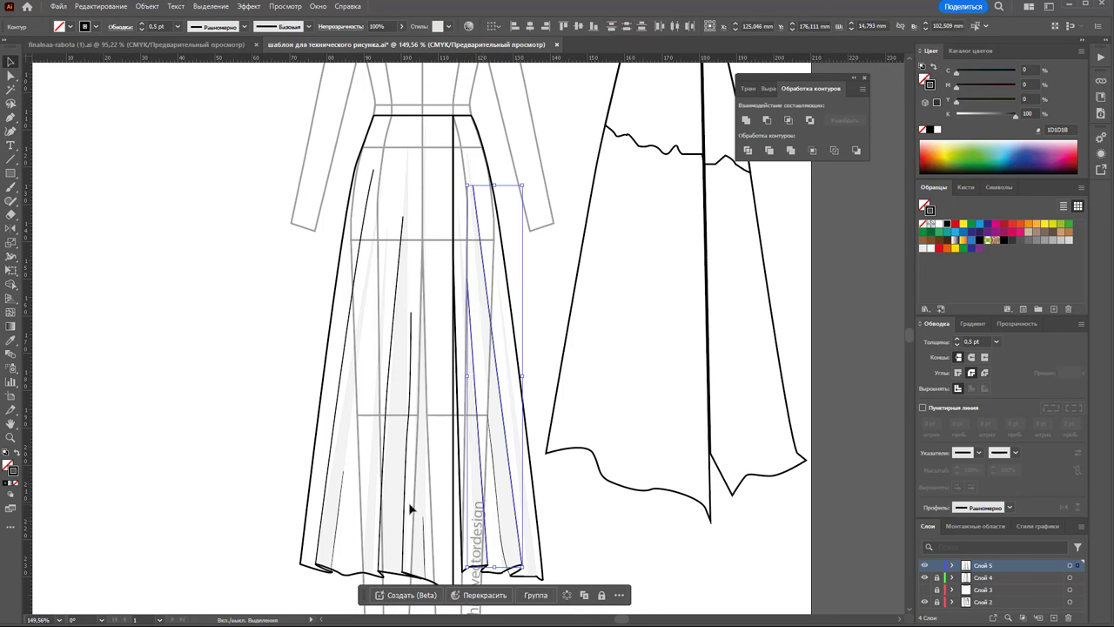
shift+click(404, 494)
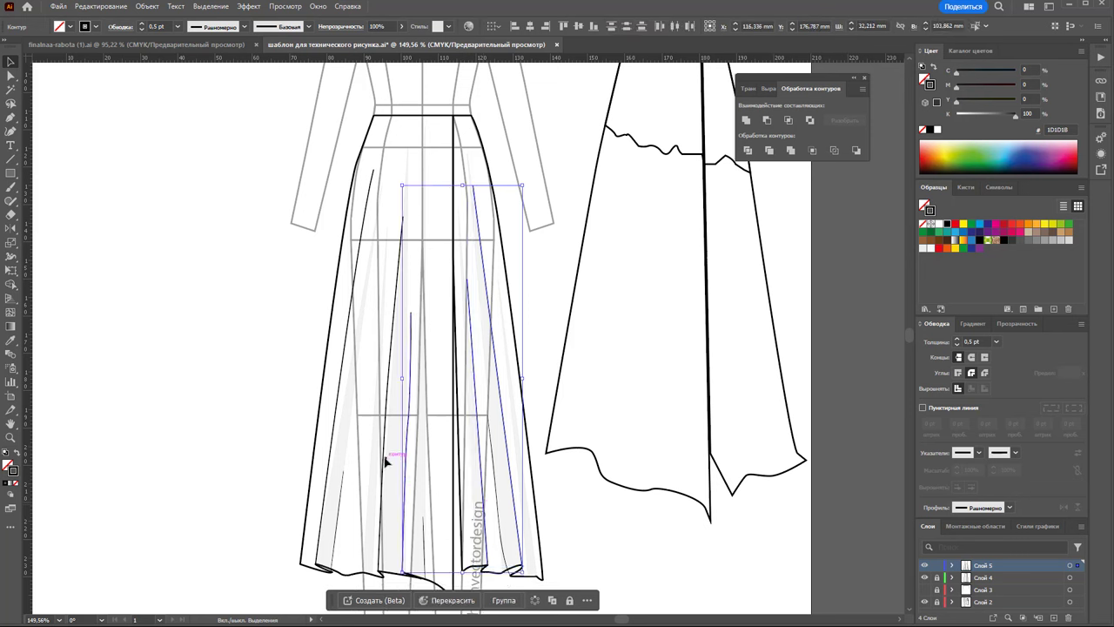
shift+click(381, 462)
shift+click(332, 462)
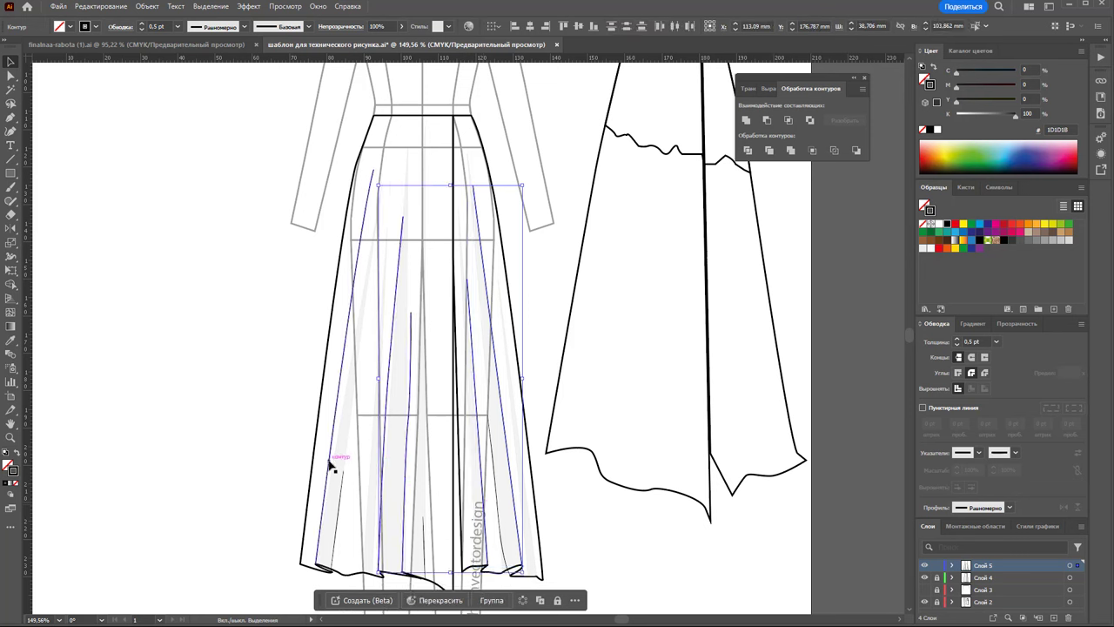
click(1010, 507)
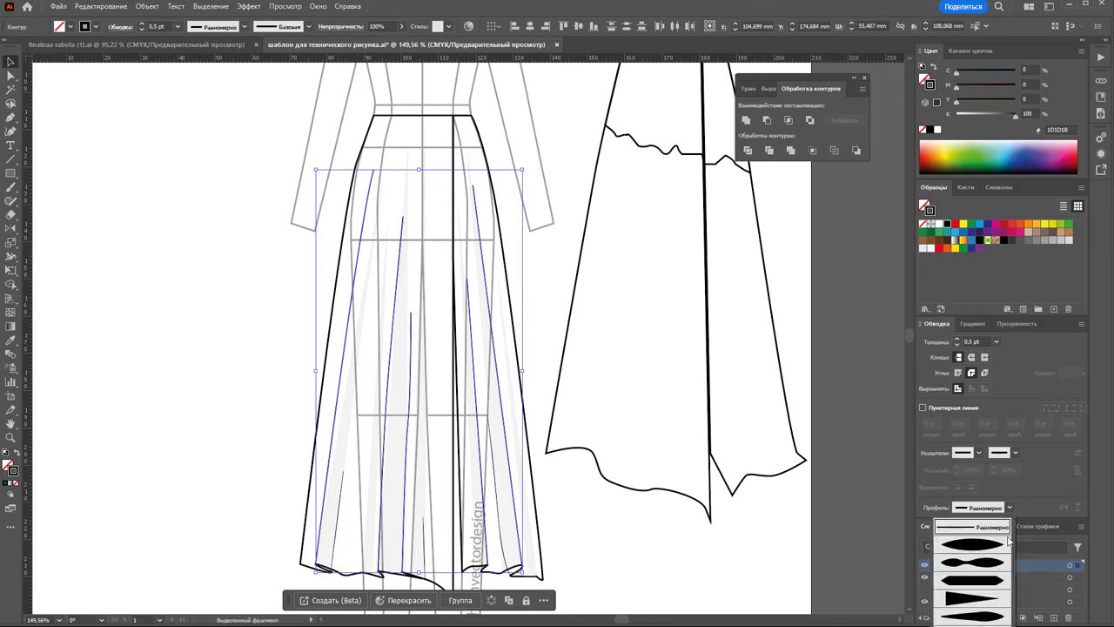
click(997, 614)
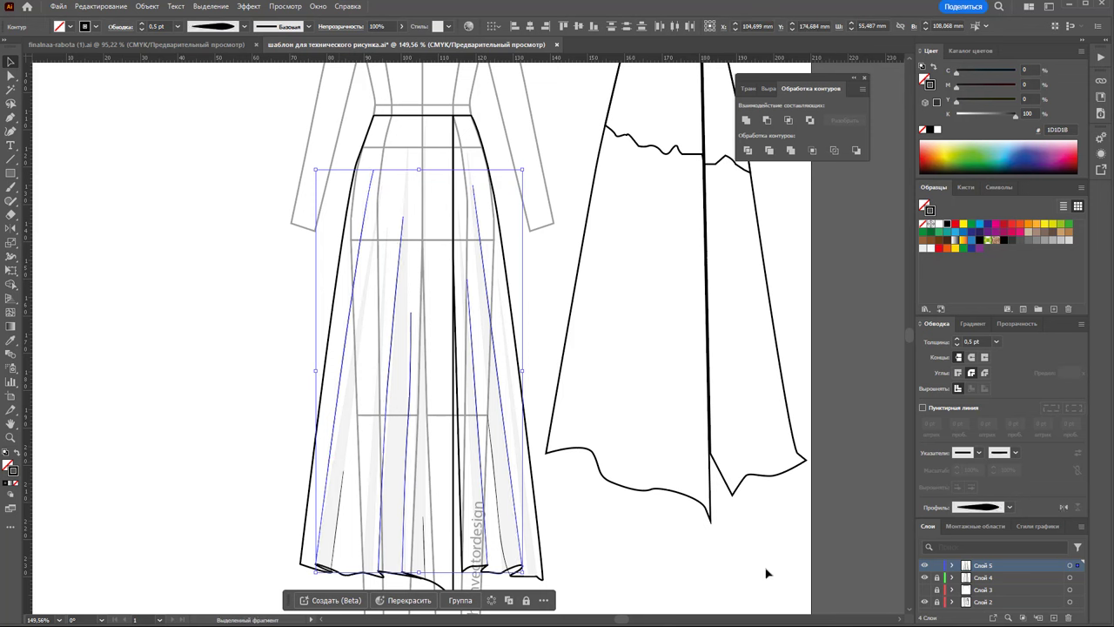
click(731, 570)
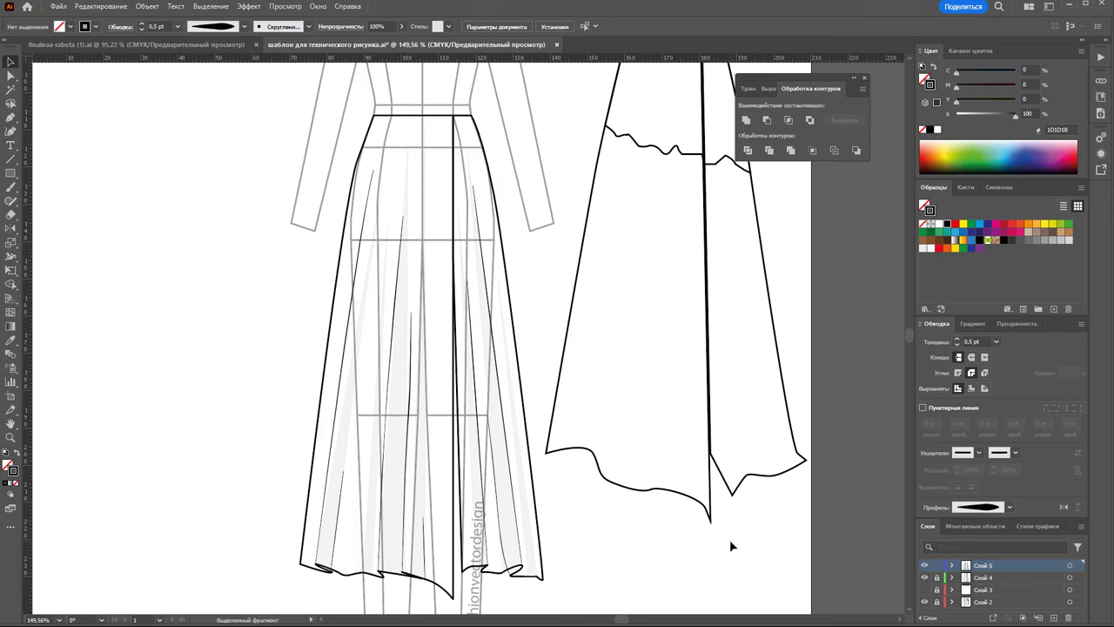
- Raise three fold lines' stroke weight to 1 pt
click(521, 524)
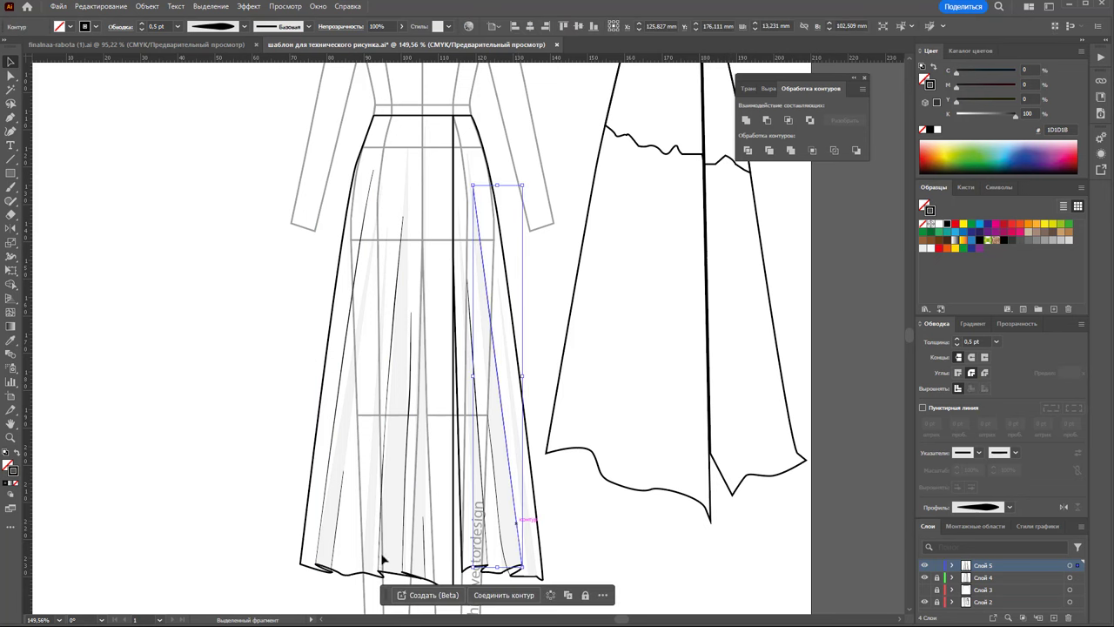
shift+click(405, 550)
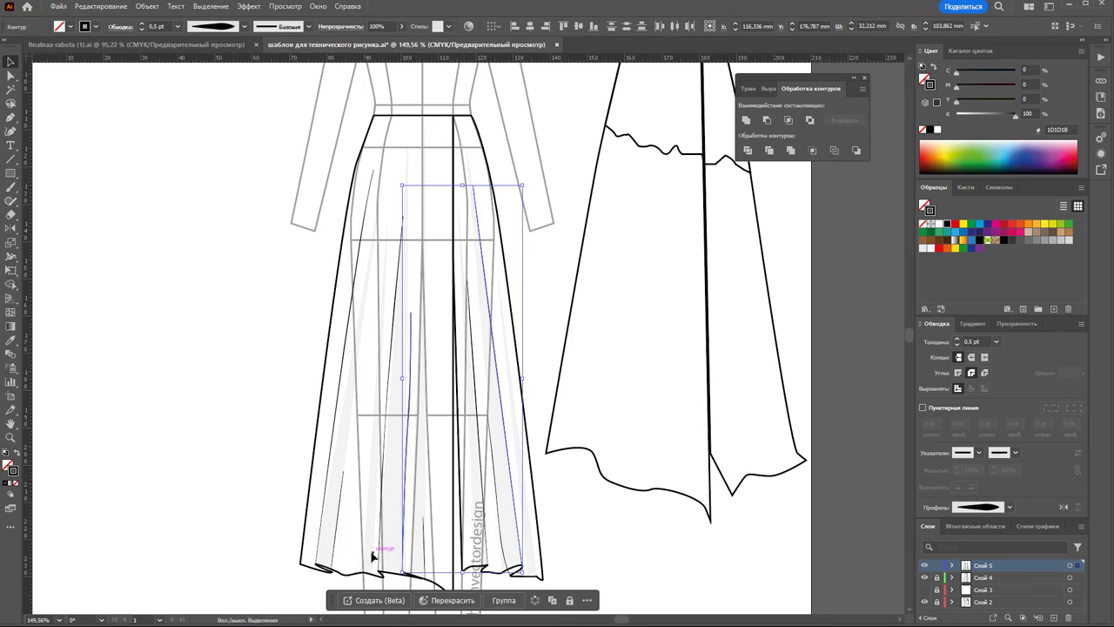
shift+click(321, 531)
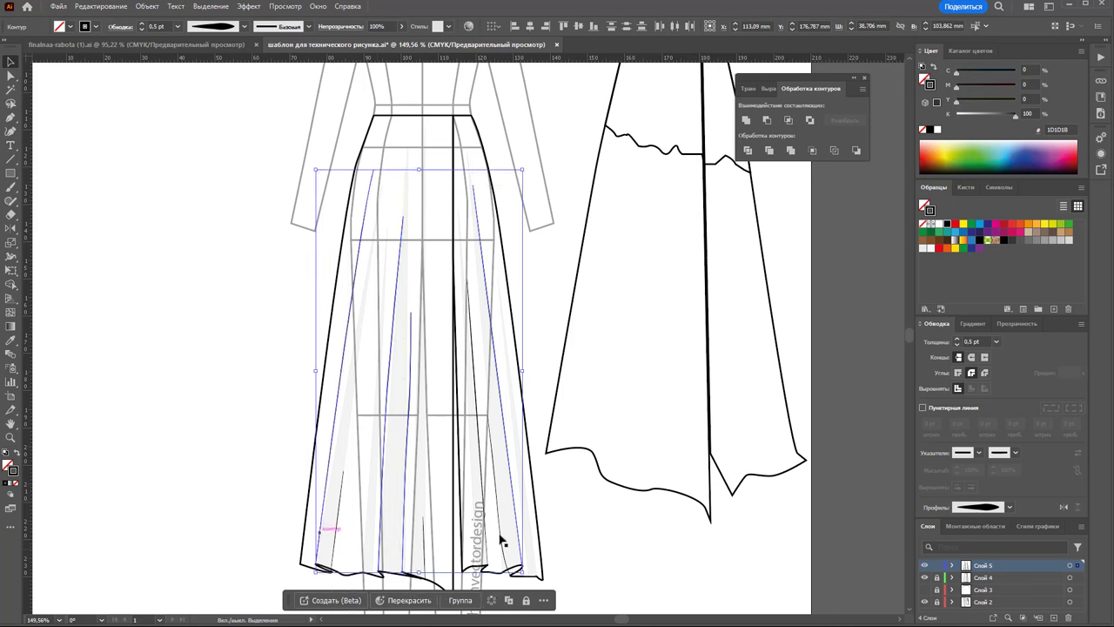
click(994, 344)
click(1004, 385)
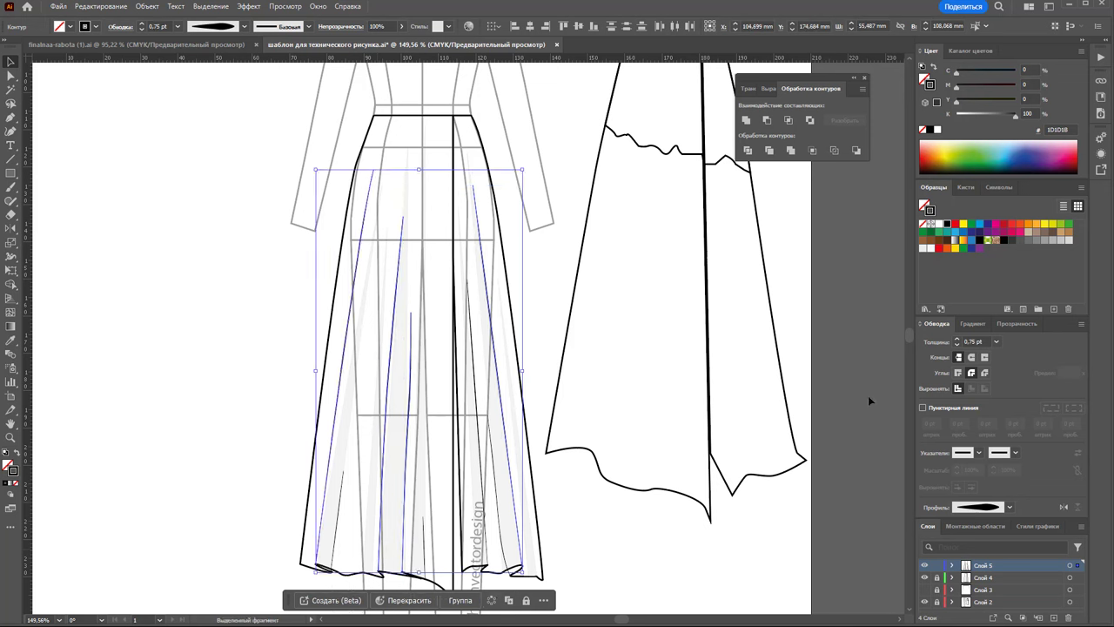
click(995, 343)
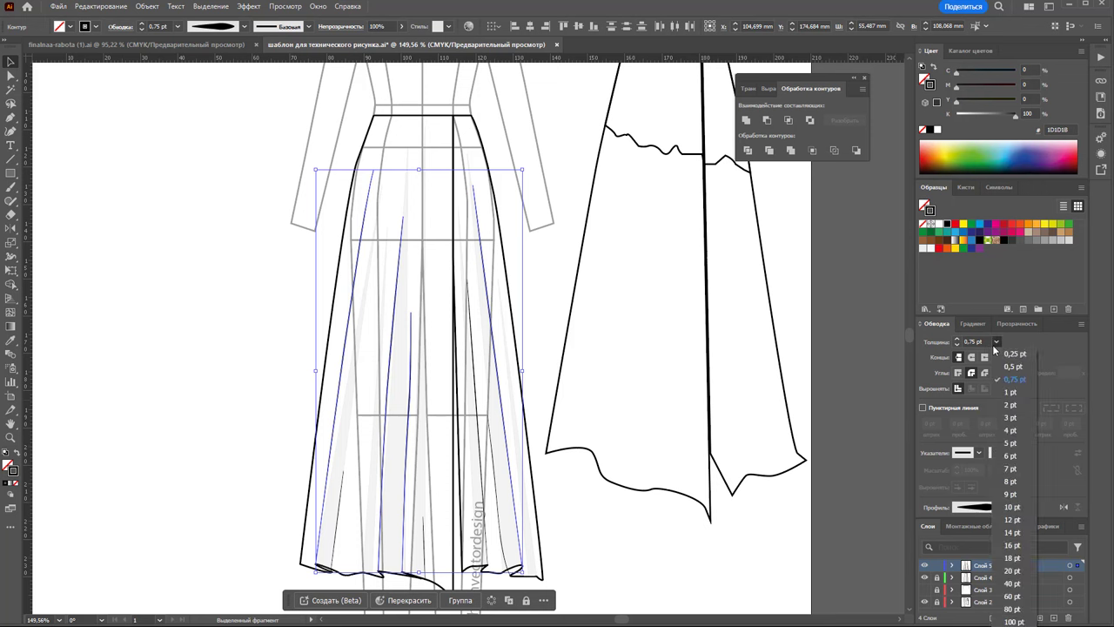
click(1011, 394)
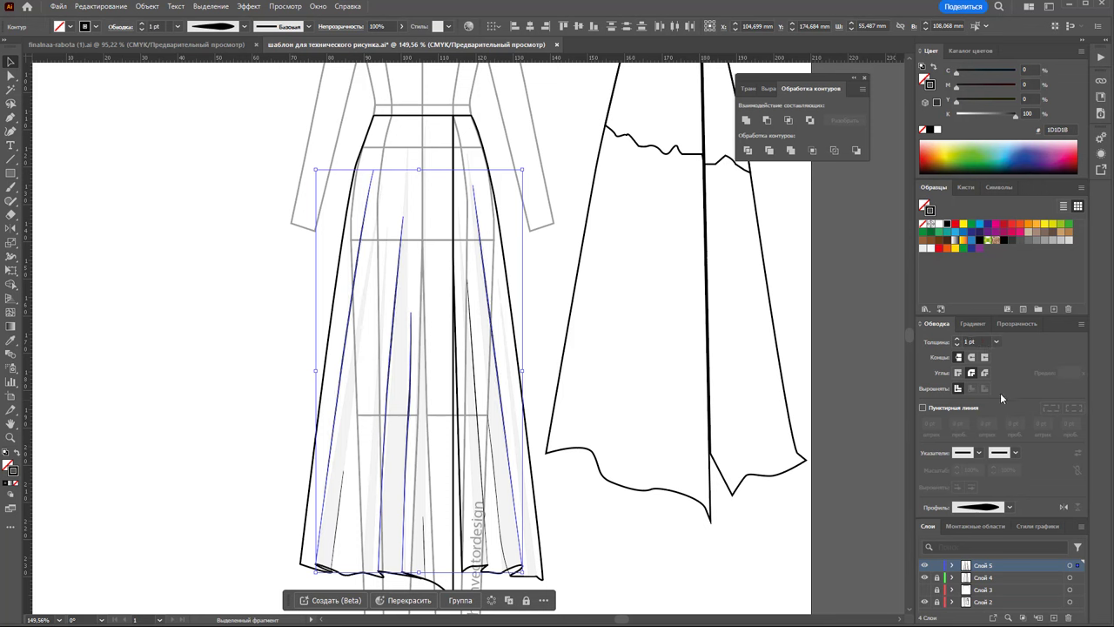
click(655, 572)
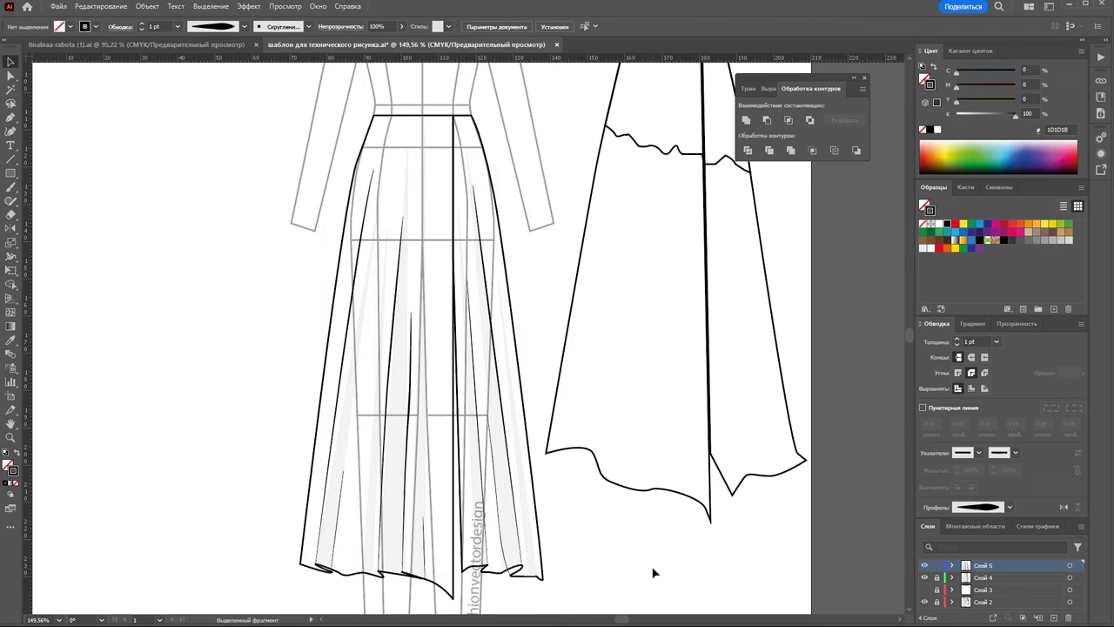
- Show layer Слой 3, make Слой 4 active, and select the short upper skirt shape
scroll(574, 499, up, 1)
scroll(604, 453, down, 1)
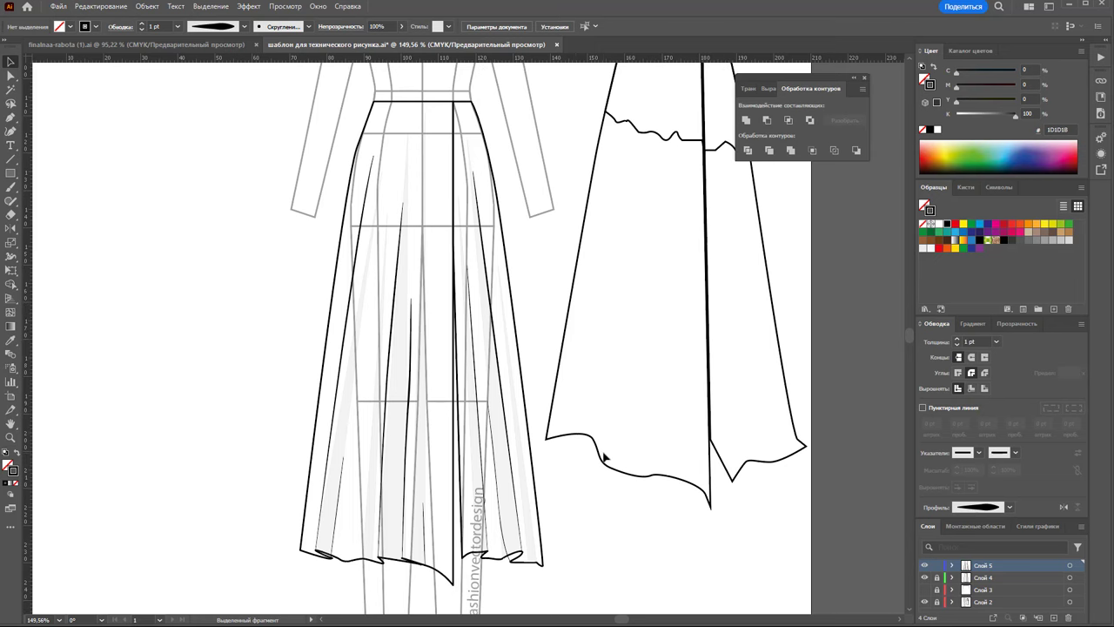
scroll(605, 457, up, 1)
click(925, 590)
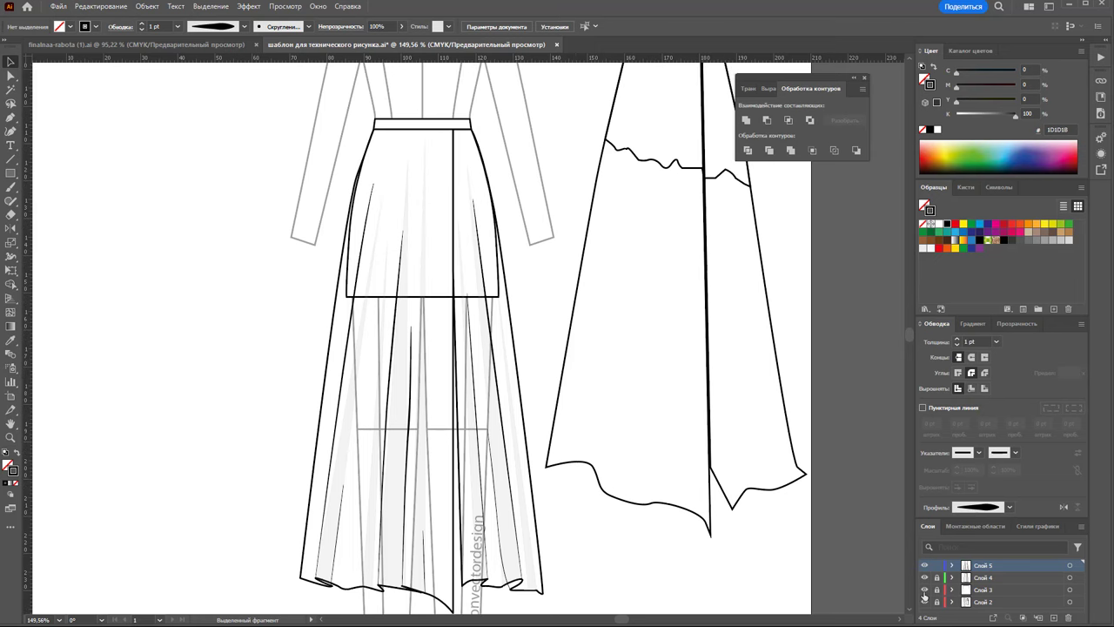
scroll(676, 533, down, 2)
scroll(671, 517, up, 1)
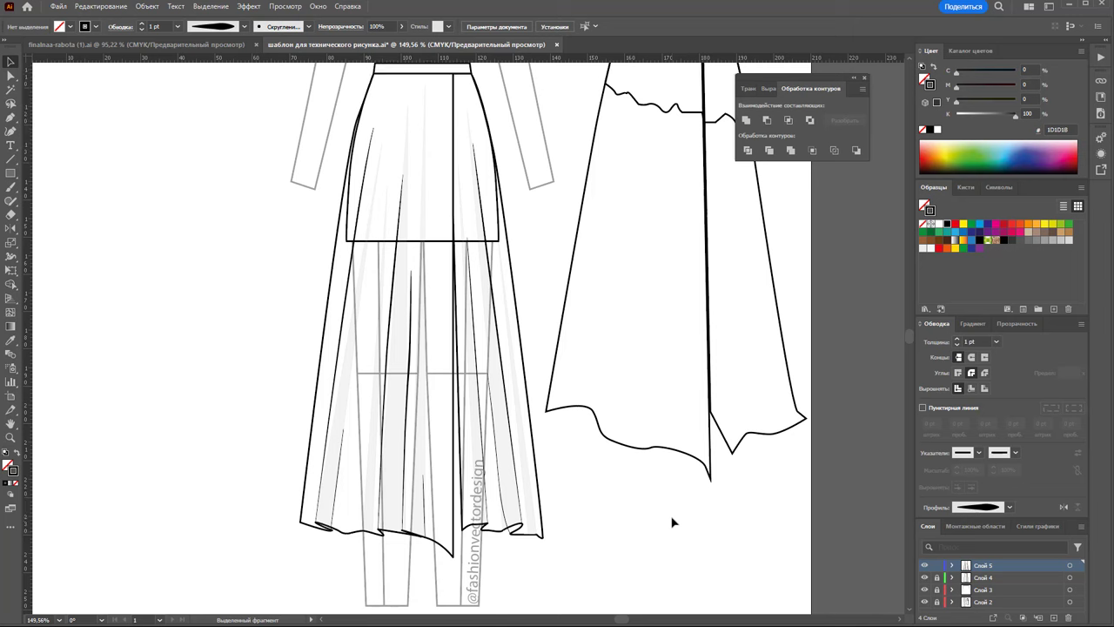
scroll(672, 522, up, 1)
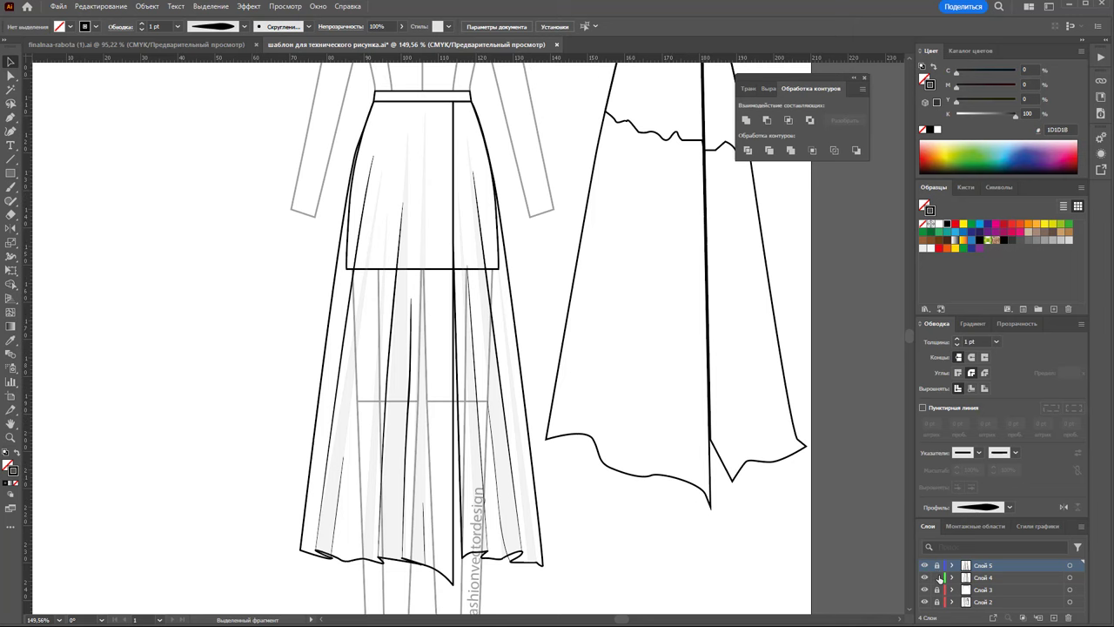
click(976, 579)
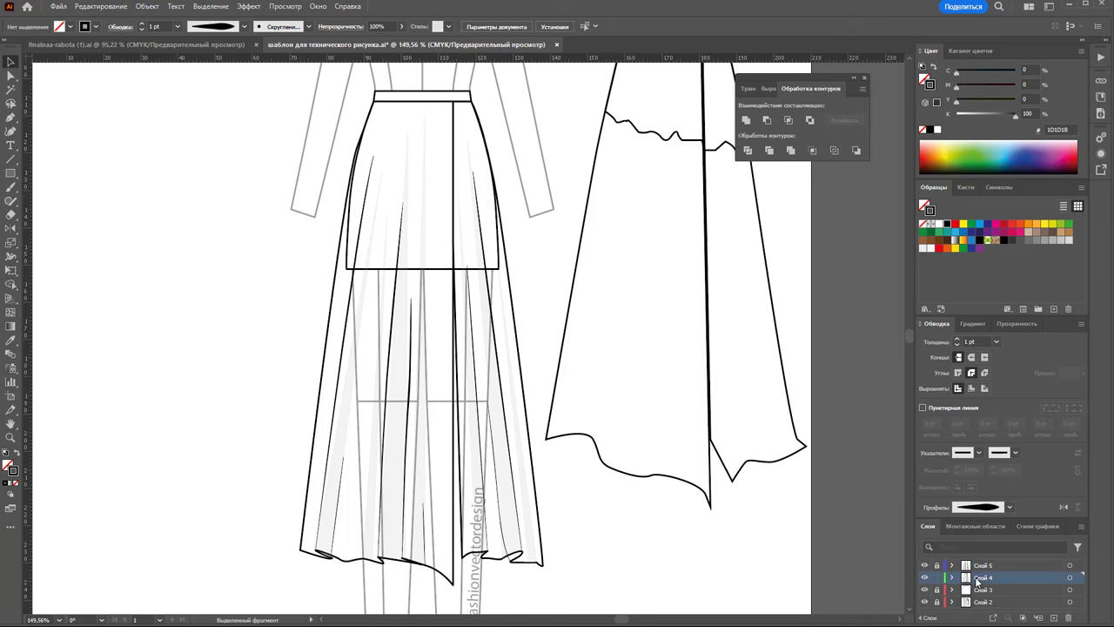
click(437, 269)
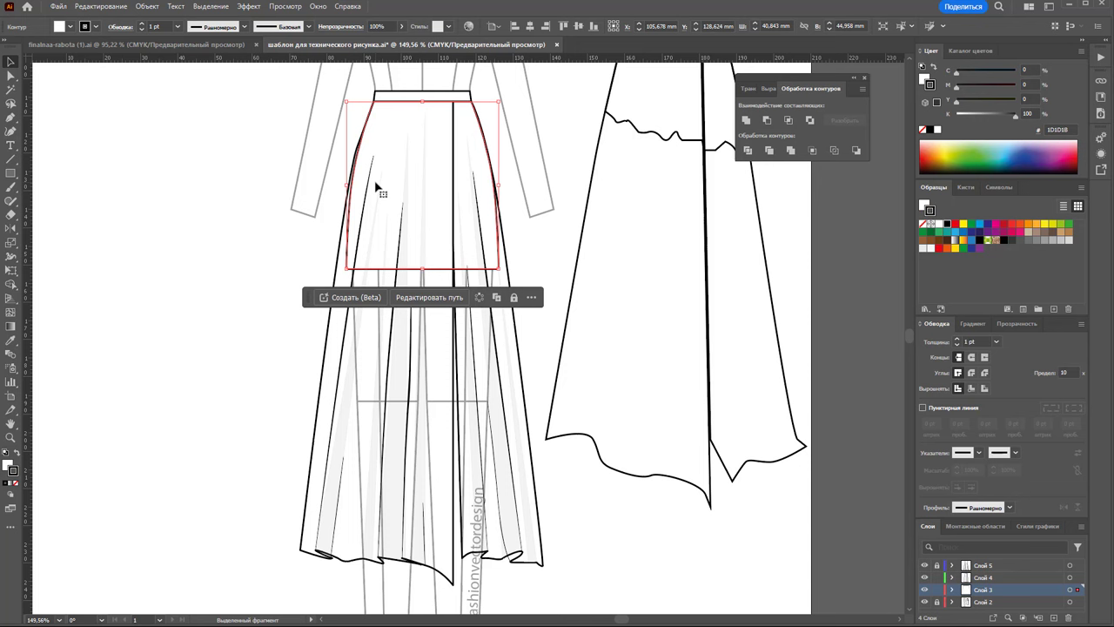
- Try mid grey and DADADA swatches and reduced opacity on the upper skirt fill
click(7, 464)
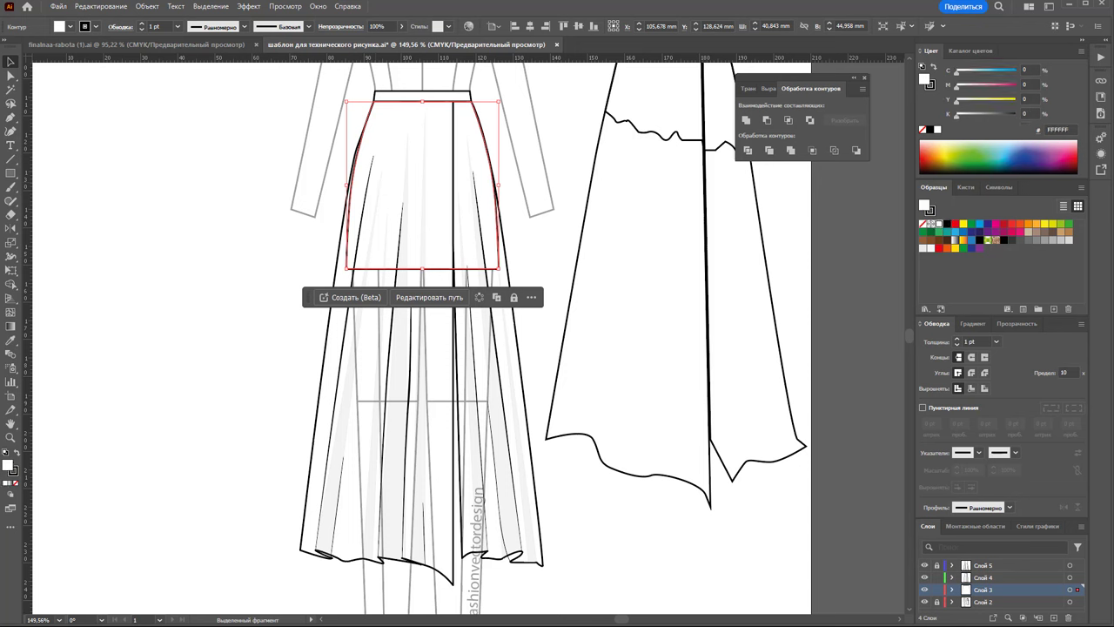
click(1055, 246)
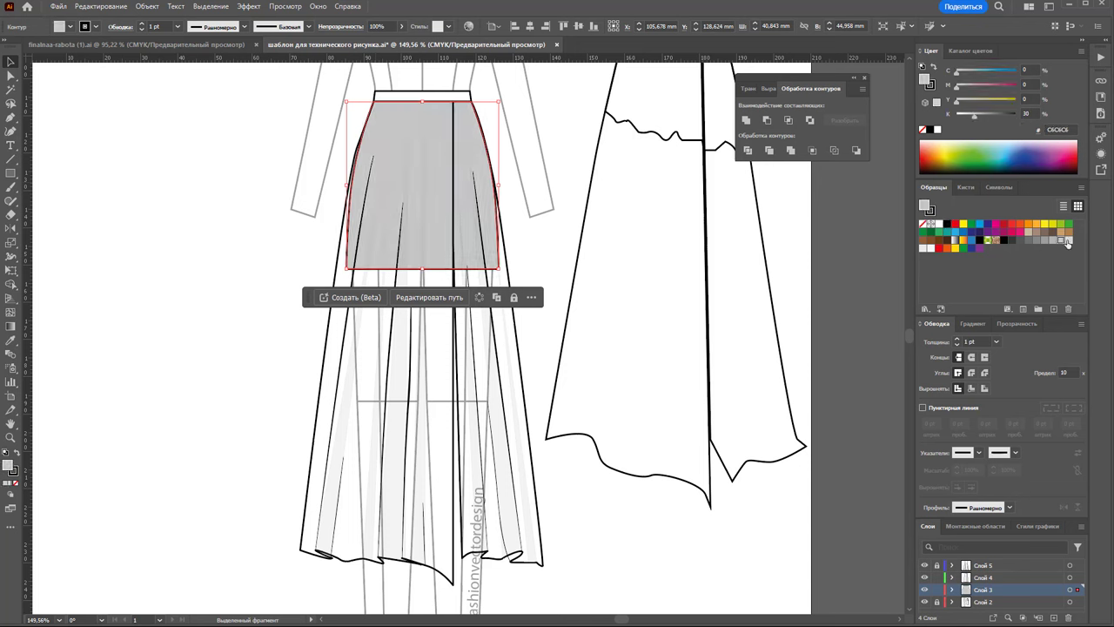
click(1068, 241)
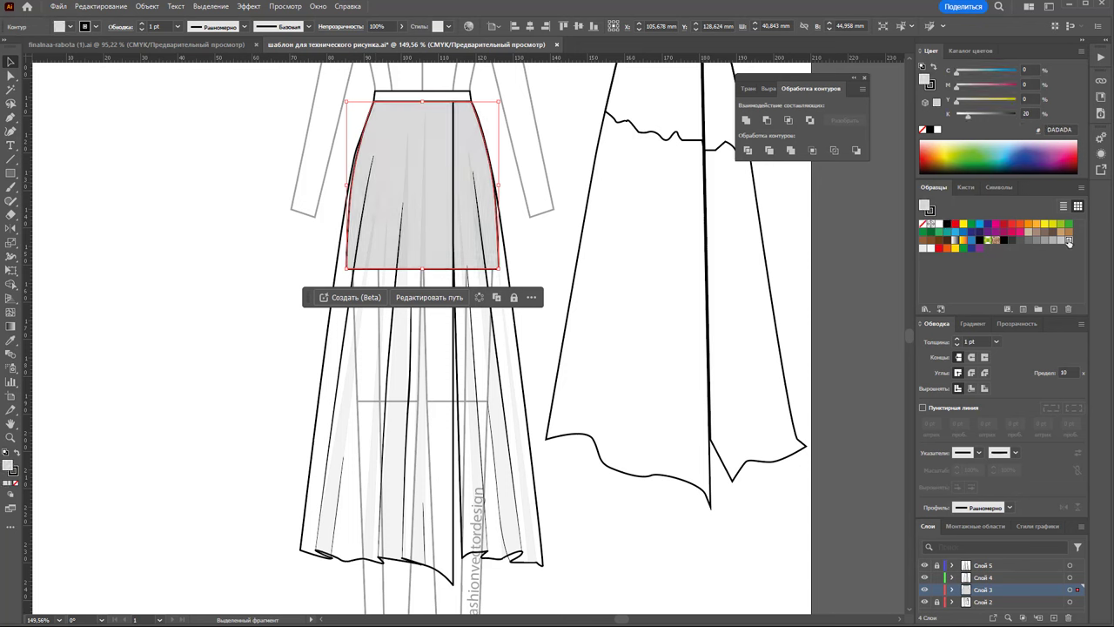
click(401, 26)
mouse_move(389, 43)
mouse_down()
mouse_move(374, 49)
mouse_move(400, 41)
mouse_up()
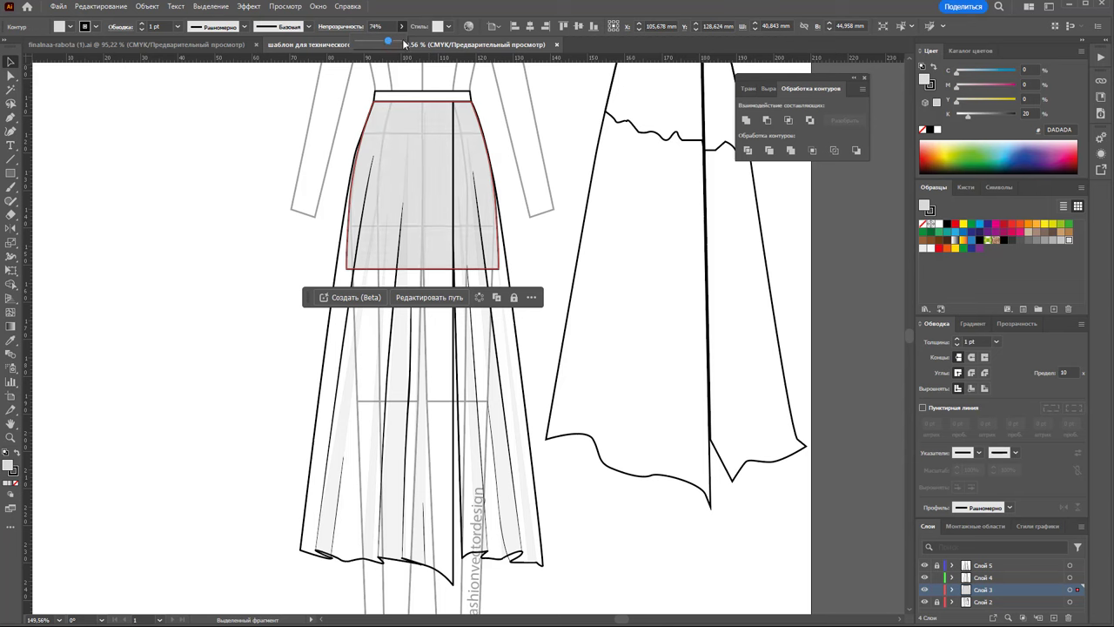
- Set the upper skirt fill to F4F4F4 in the Color Picker
double_click(11, 466)
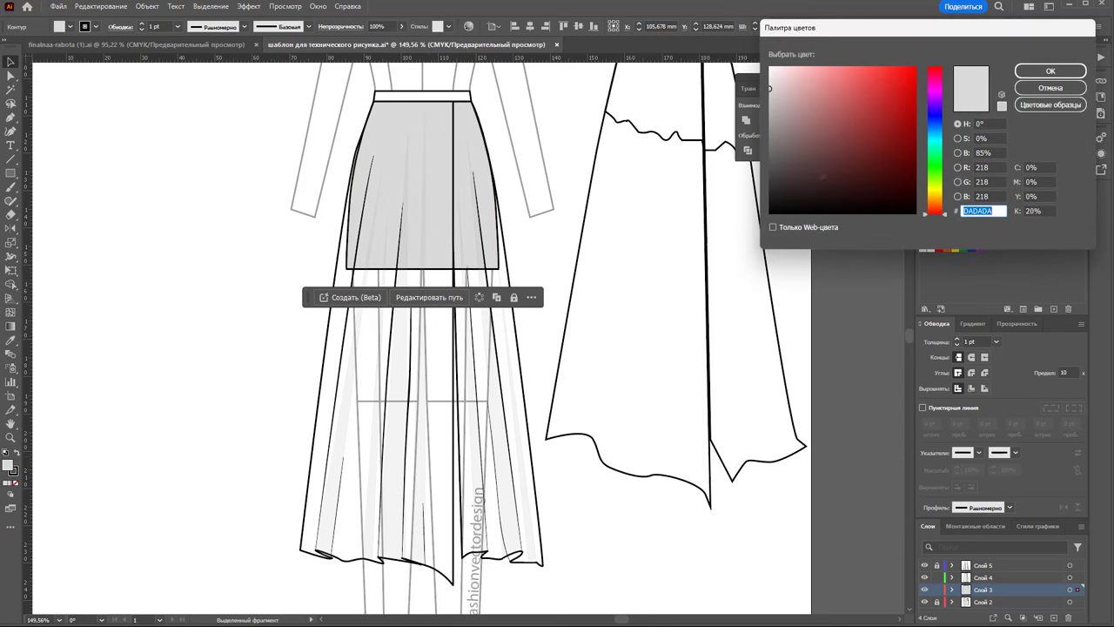
click(770, 70)
click(769, 75)
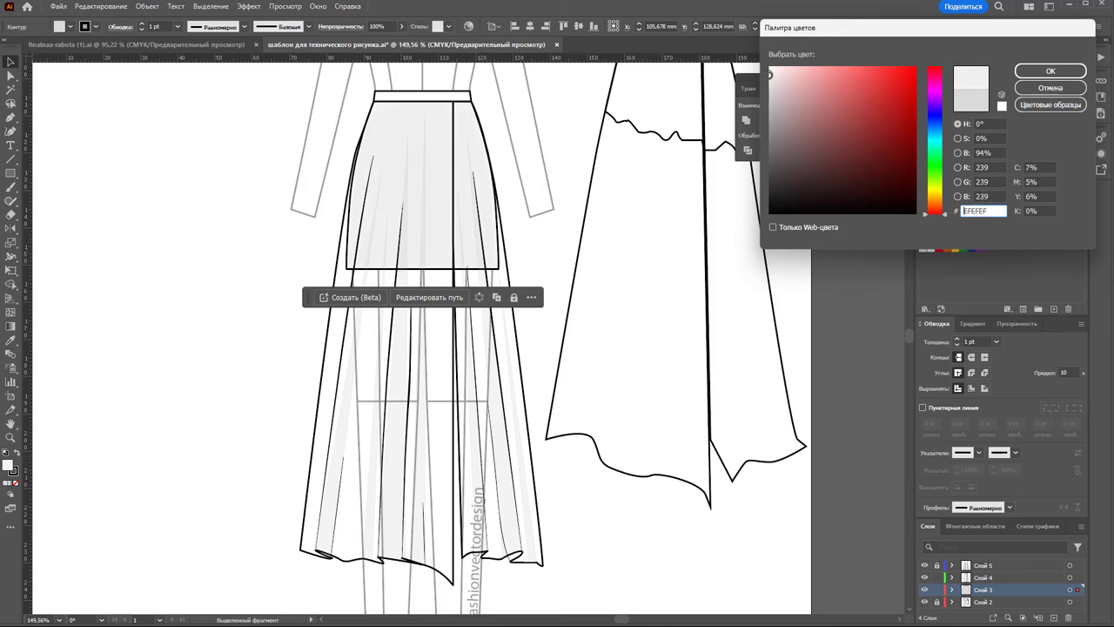
click(769, 71)
click(1051, 70)
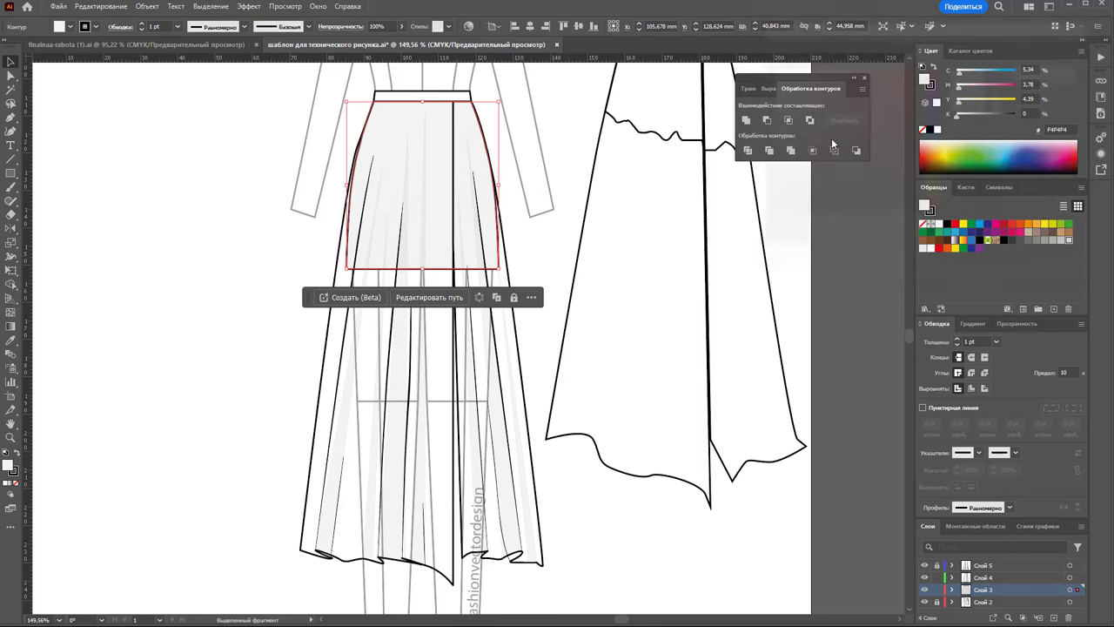
click(598, 177)
- Give both long skirt panels no stroke and a DADADA fill at 26% opacity
click(521, 347)
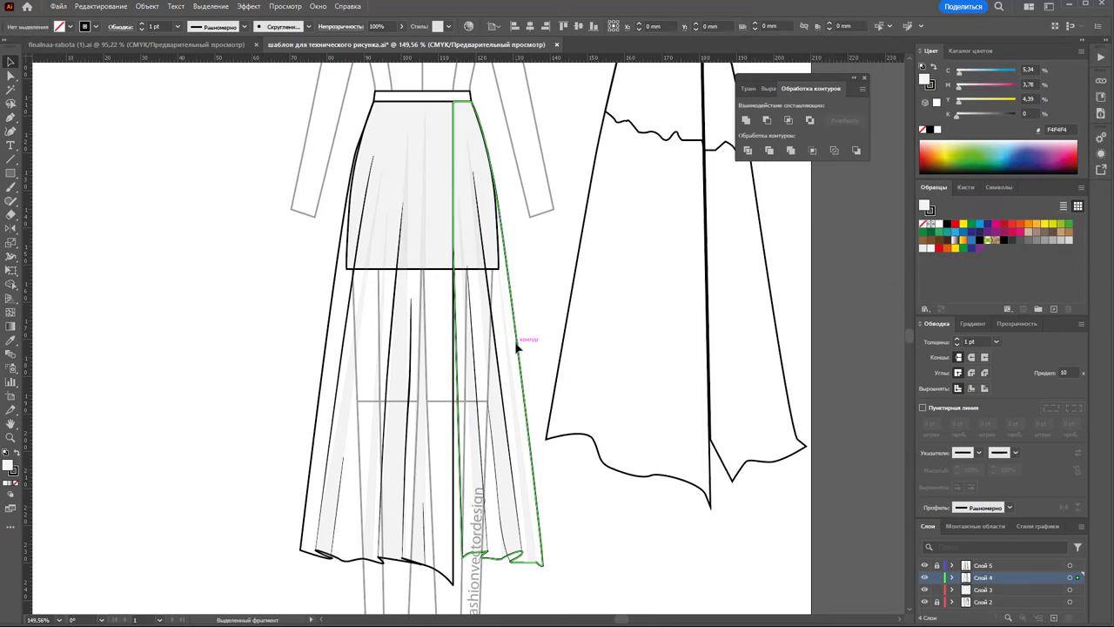
shift+click(328, 360)
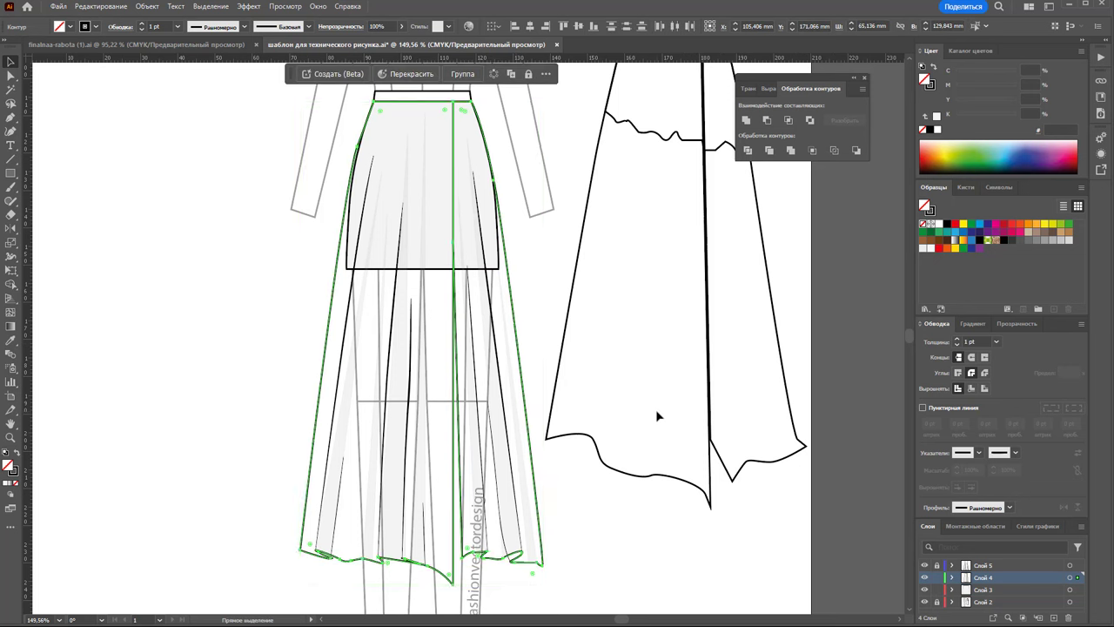
key(v)
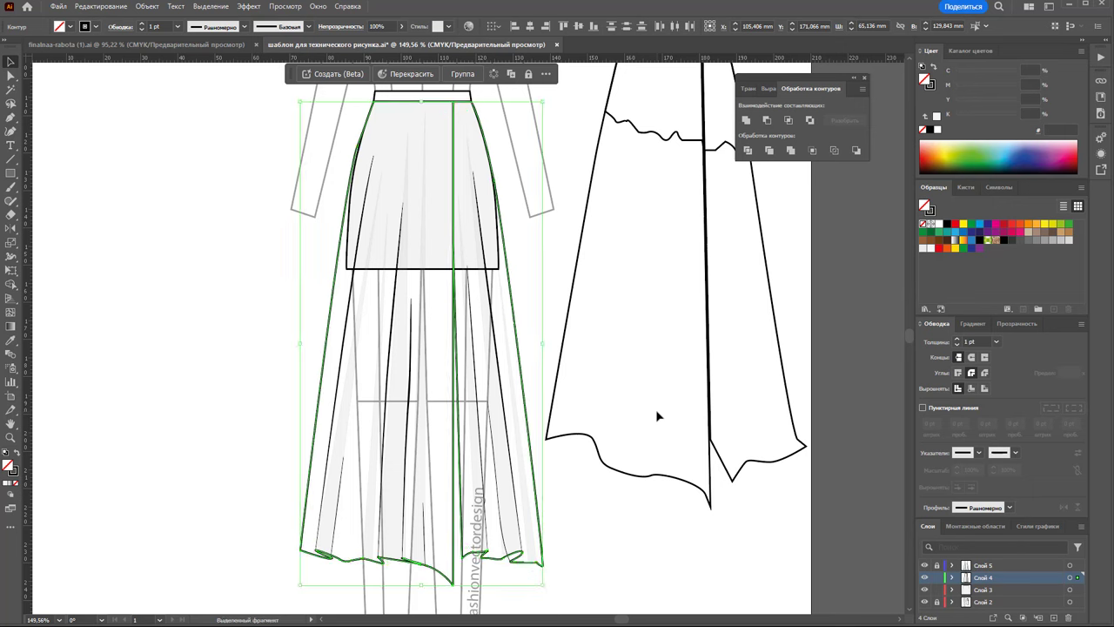
click(16, 482)
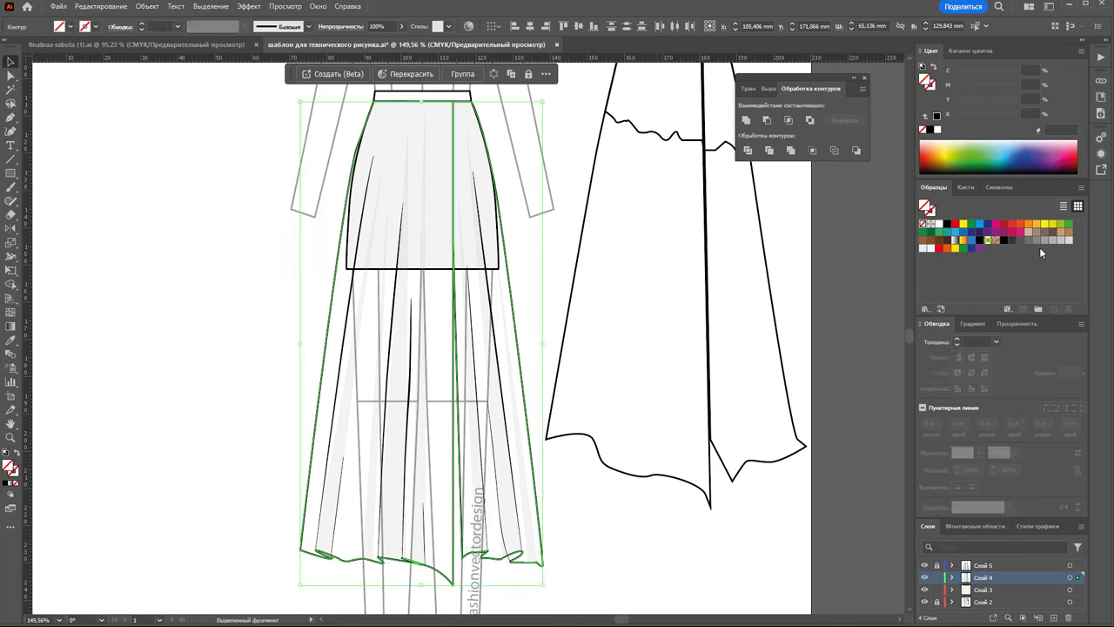
click(1068, 242)
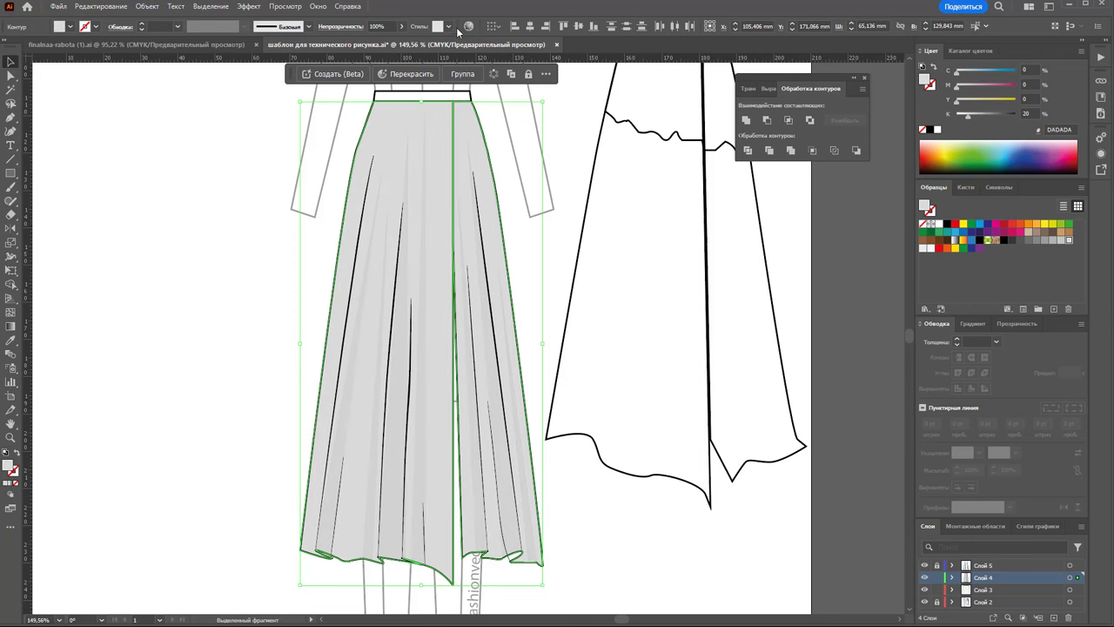
click(401, 26)
drag(406, 43, 367, 43)
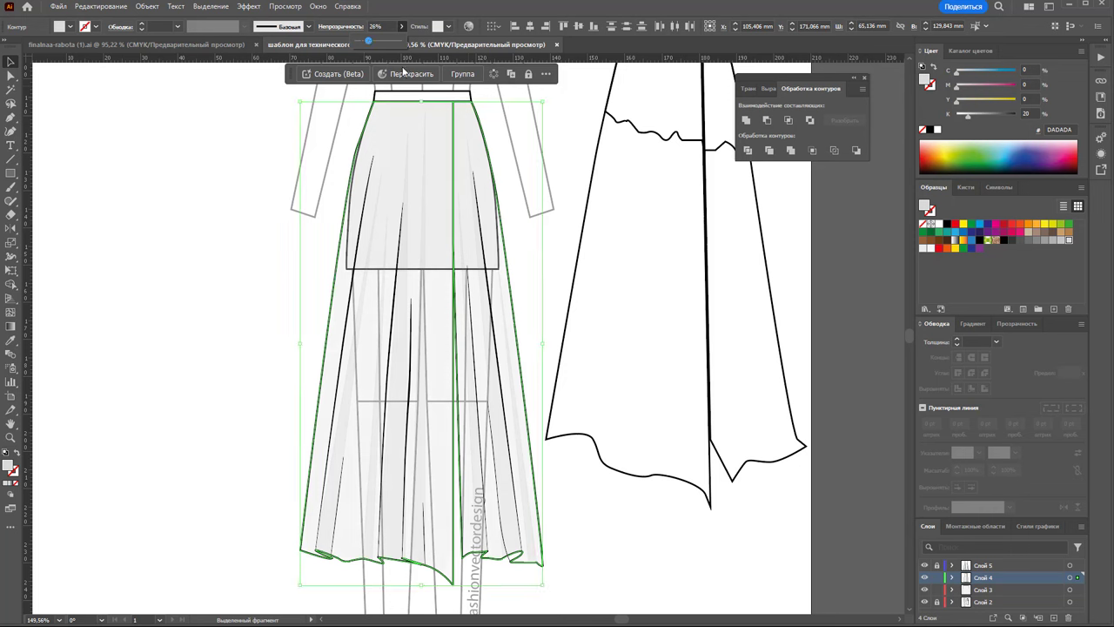
click(557, 228)
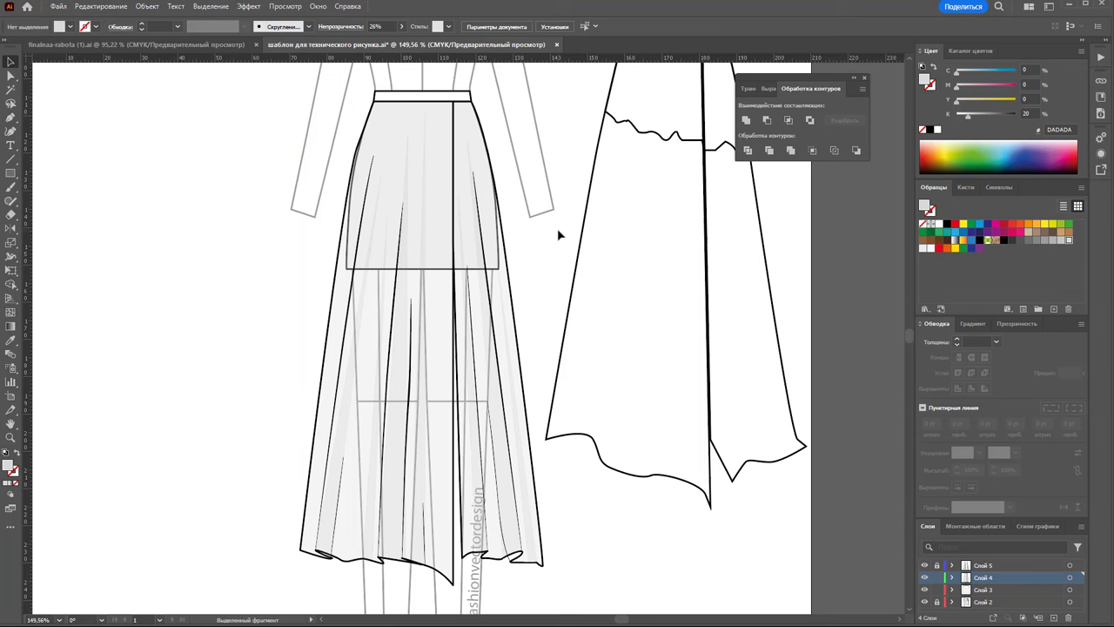
key(z)
alt+click(518, 345)
alt+click(459, 413)
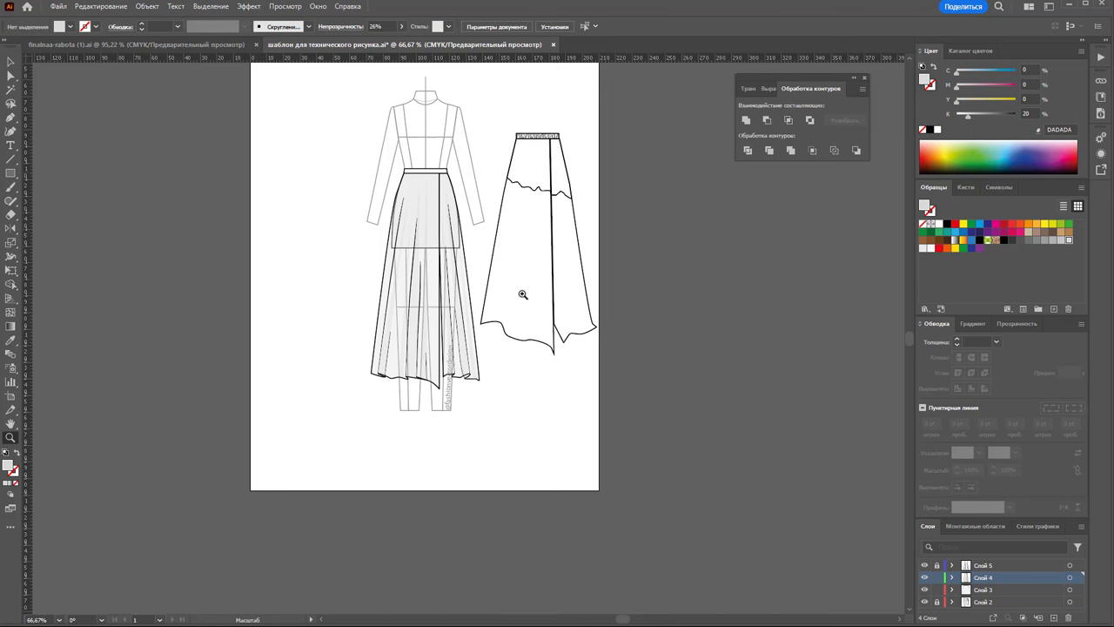
- Move the standalone skirt flat further right of the figure
key(v)
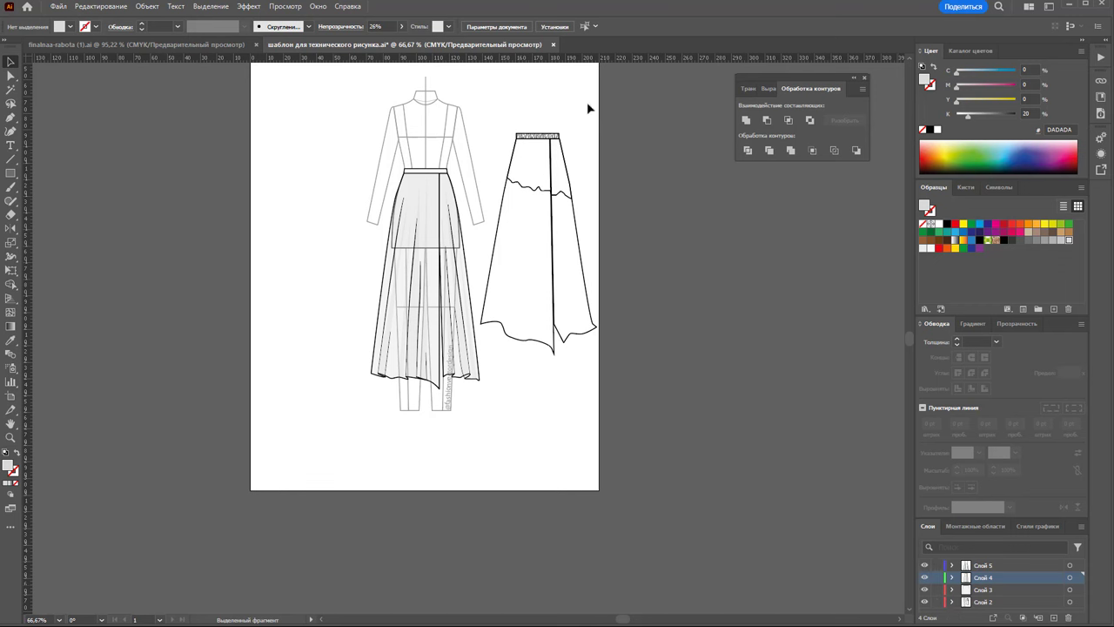
drag(509, 193, 635, 199)
click(506, 284)
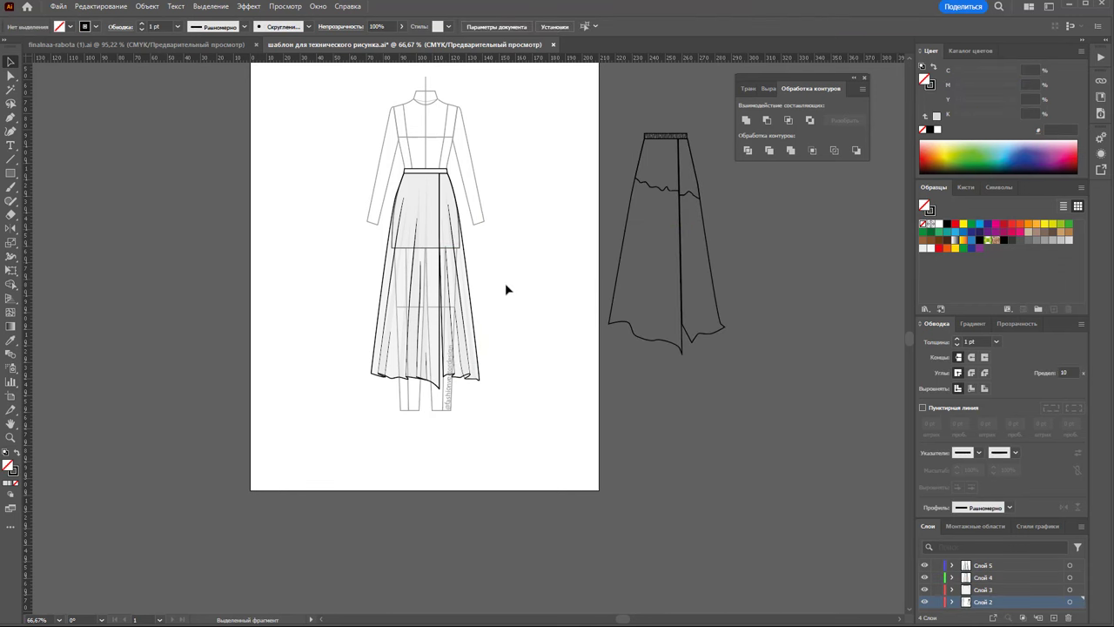
- Raise the grey shading strips' opacity from 10% to 18%
click(462, 365)
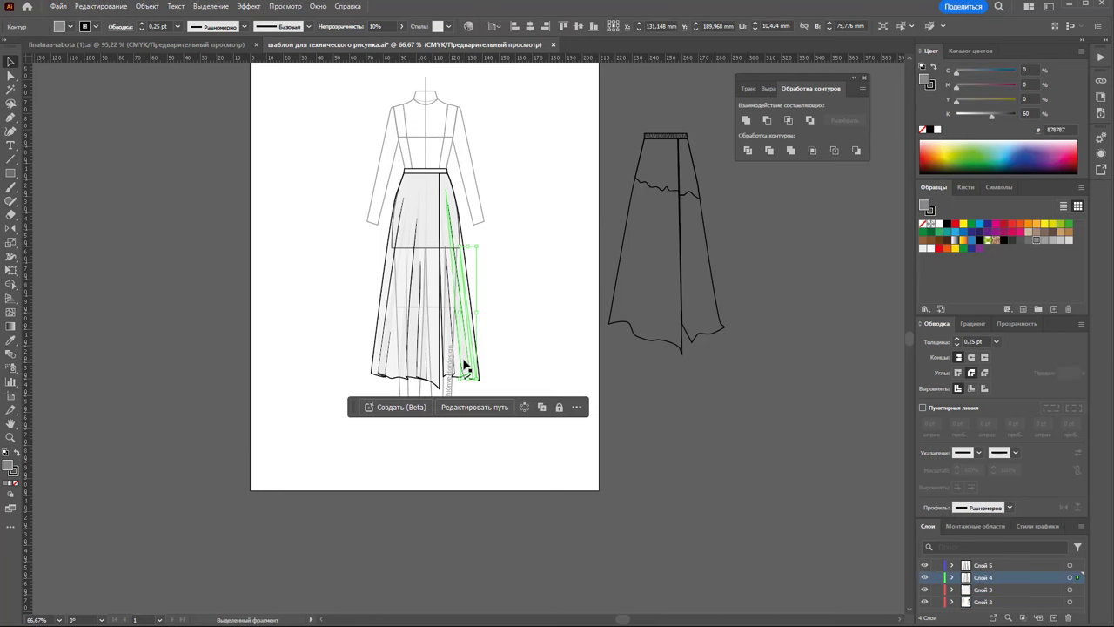
click(416, 362)
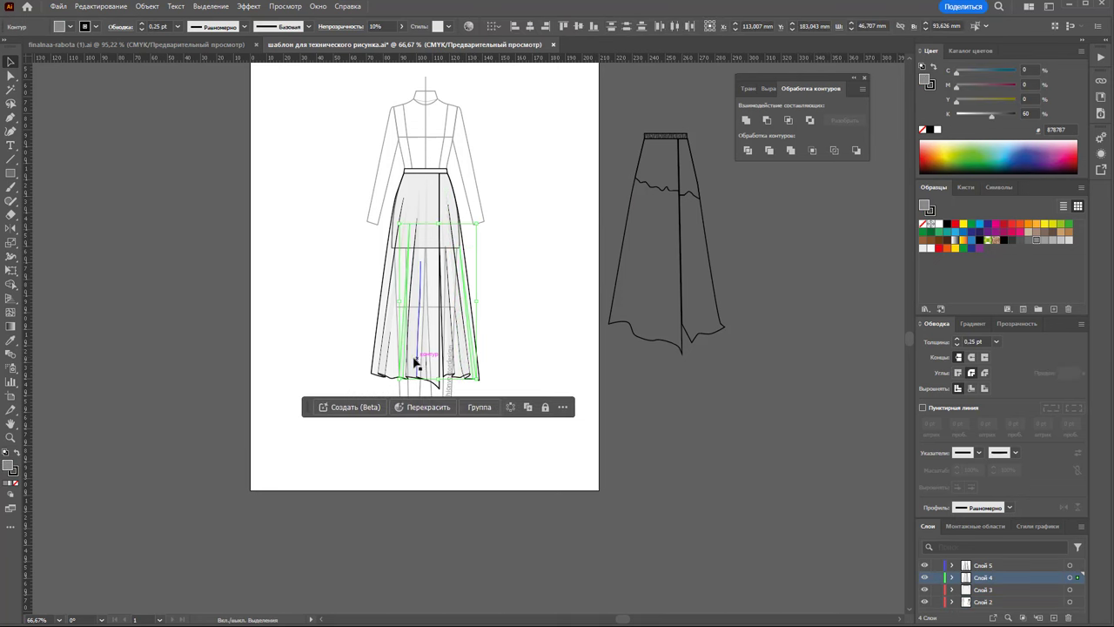
click(420, 354)
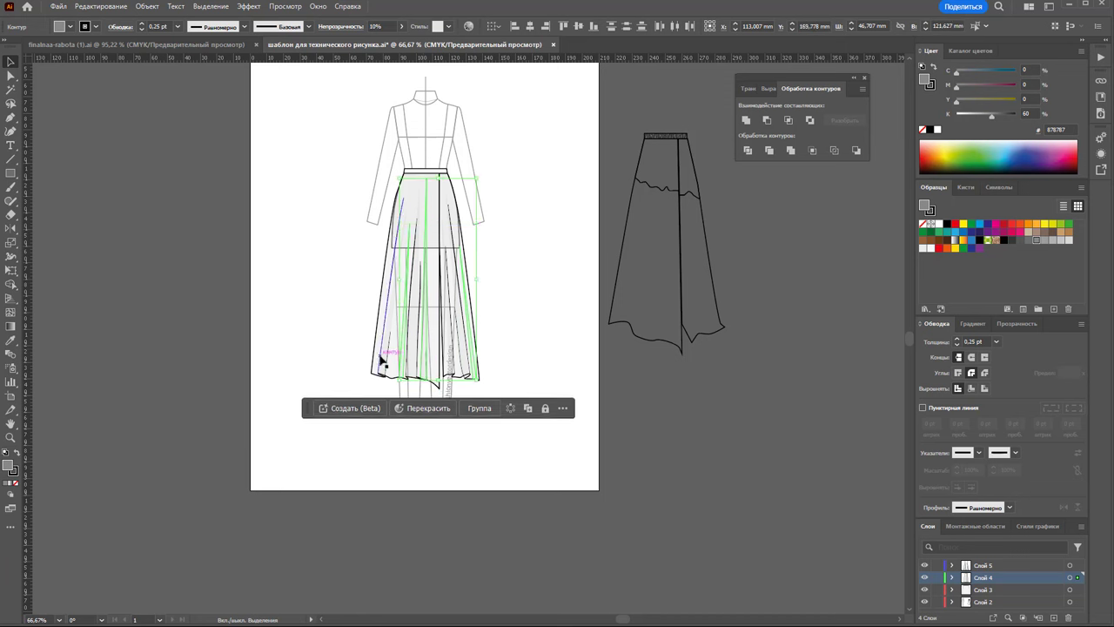
click(385, 360)
click(402, 27)
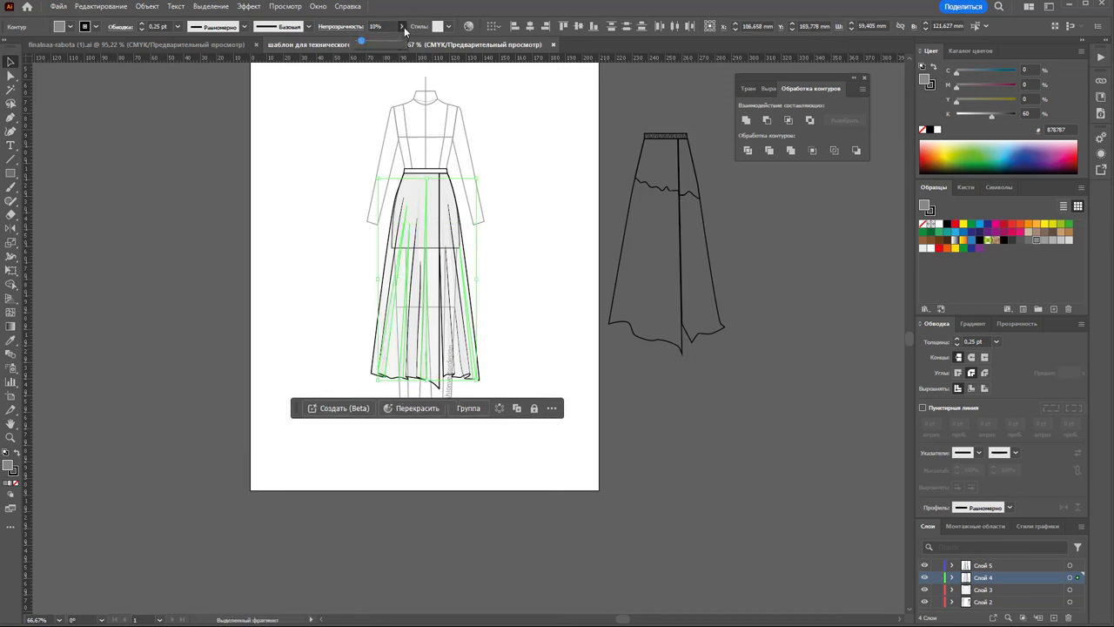
drag(358, 46, 364, 42)
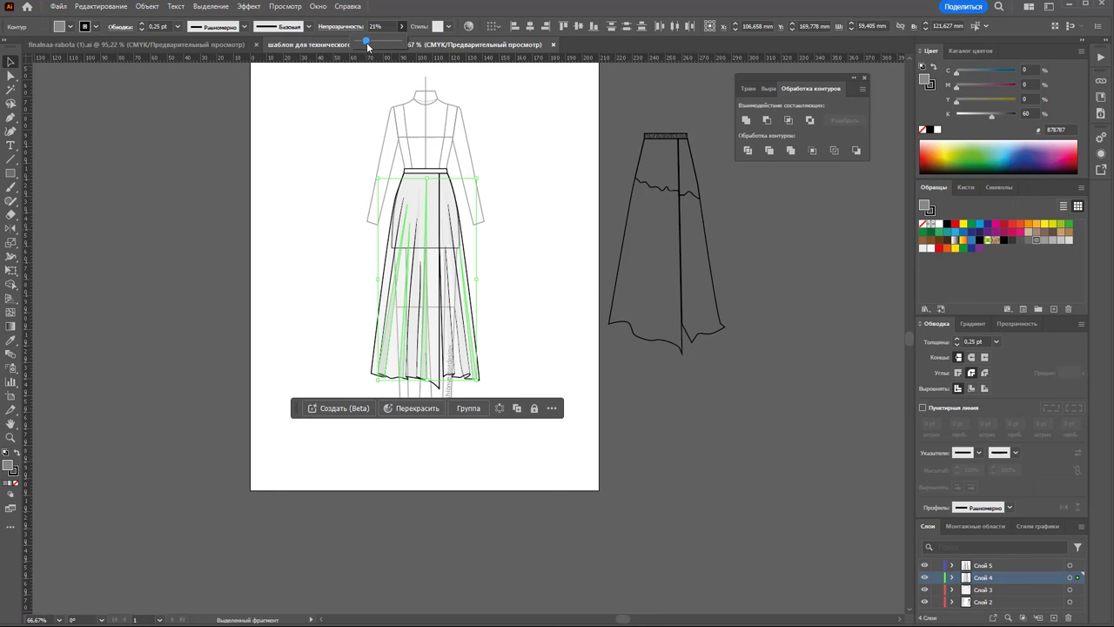
click(541, 185)
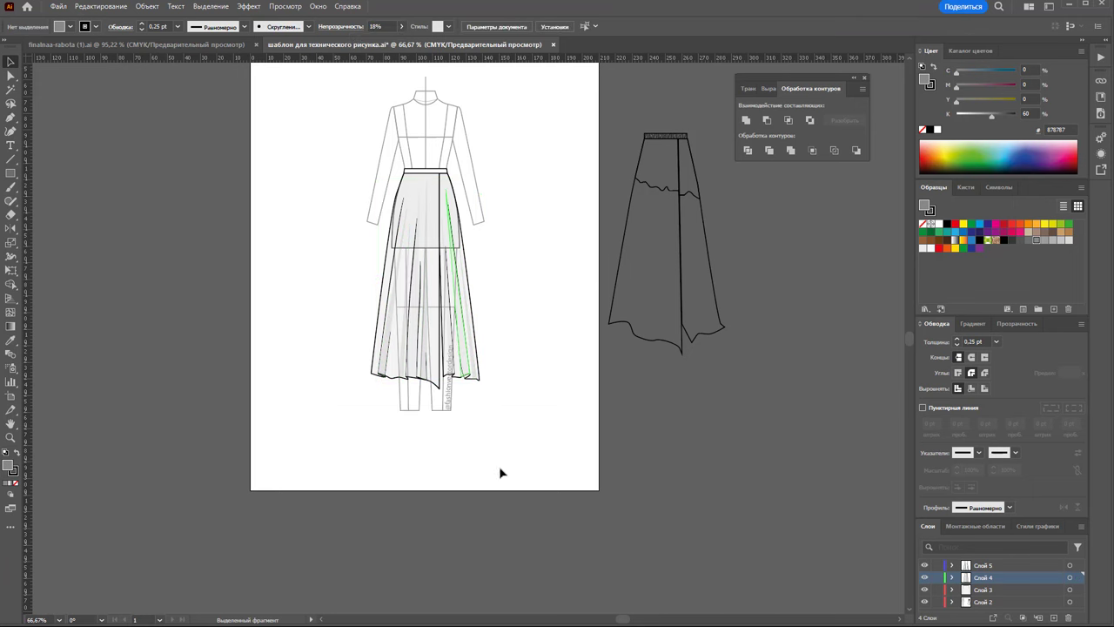
- Zoom in on the skirt and set a right-panel shading strip to 17% opacity
click(10, 437)
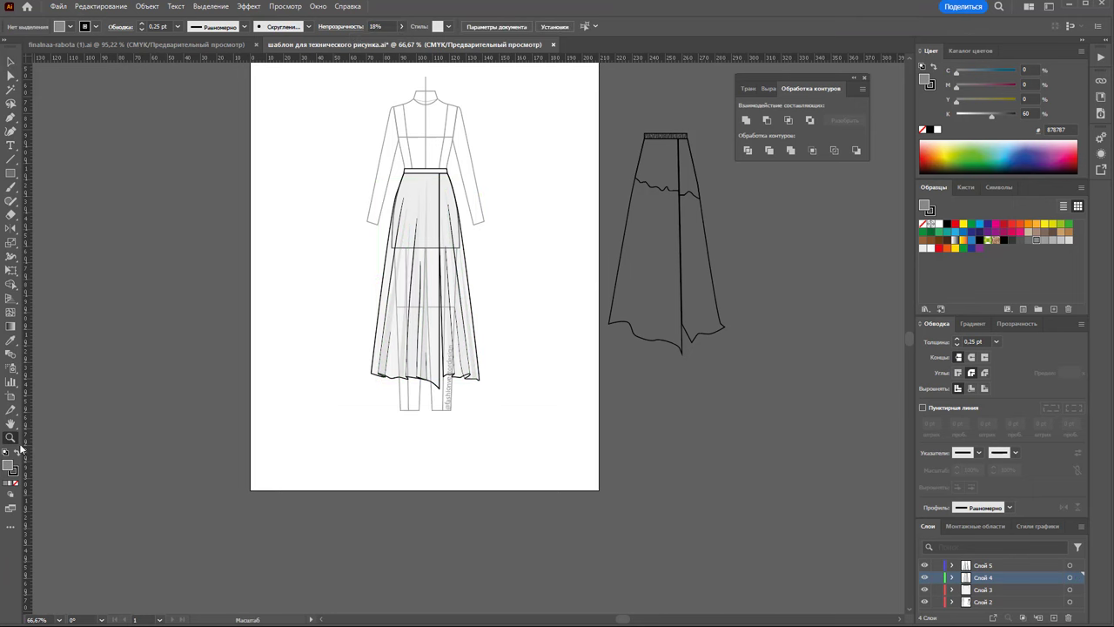
drag(477, 208, 558, 250)
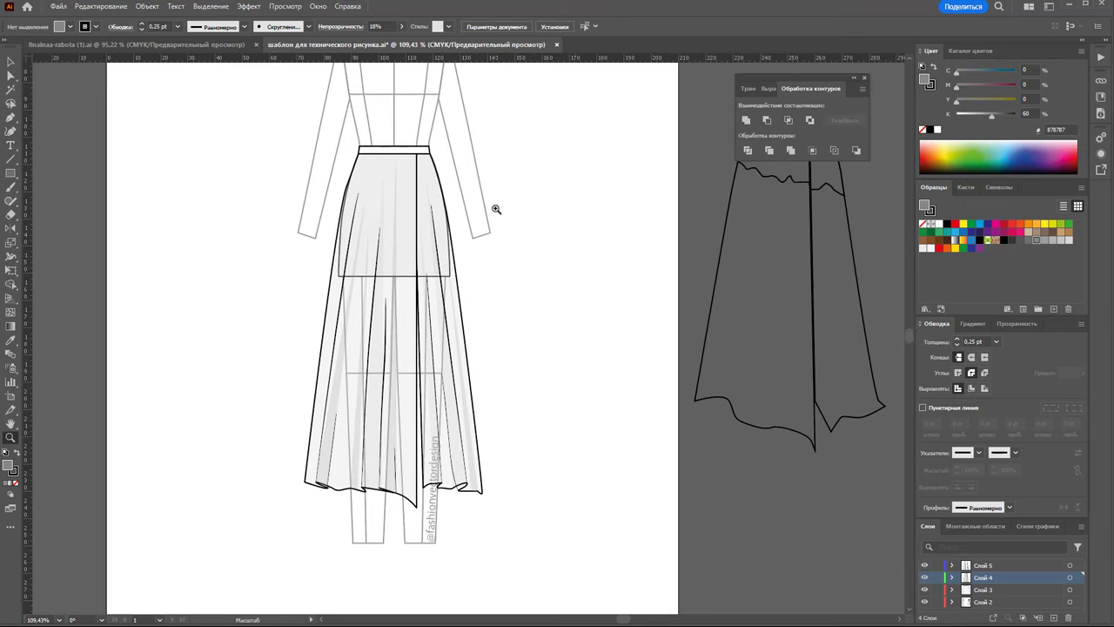
key(v)
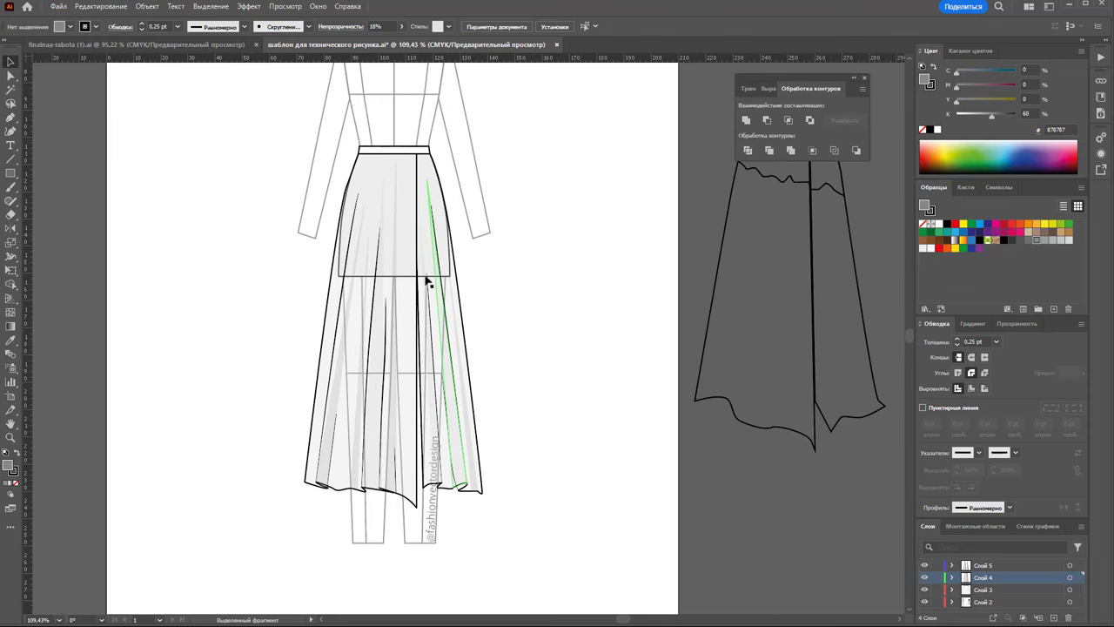
click(427, 319)
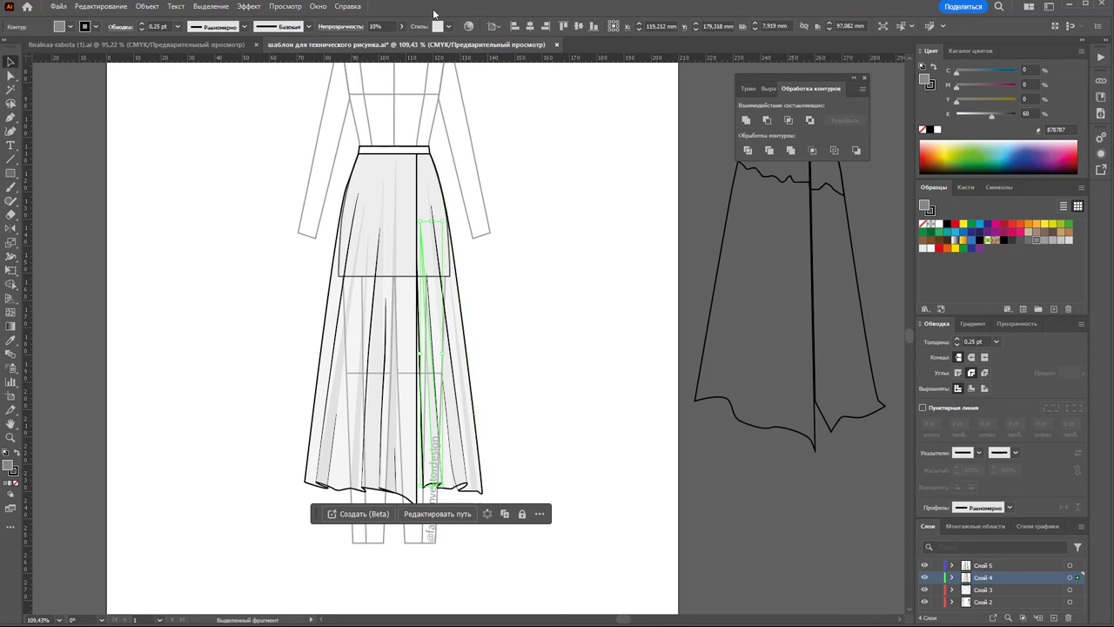
click(402, 27)
drag(367, 44, 368, 44)
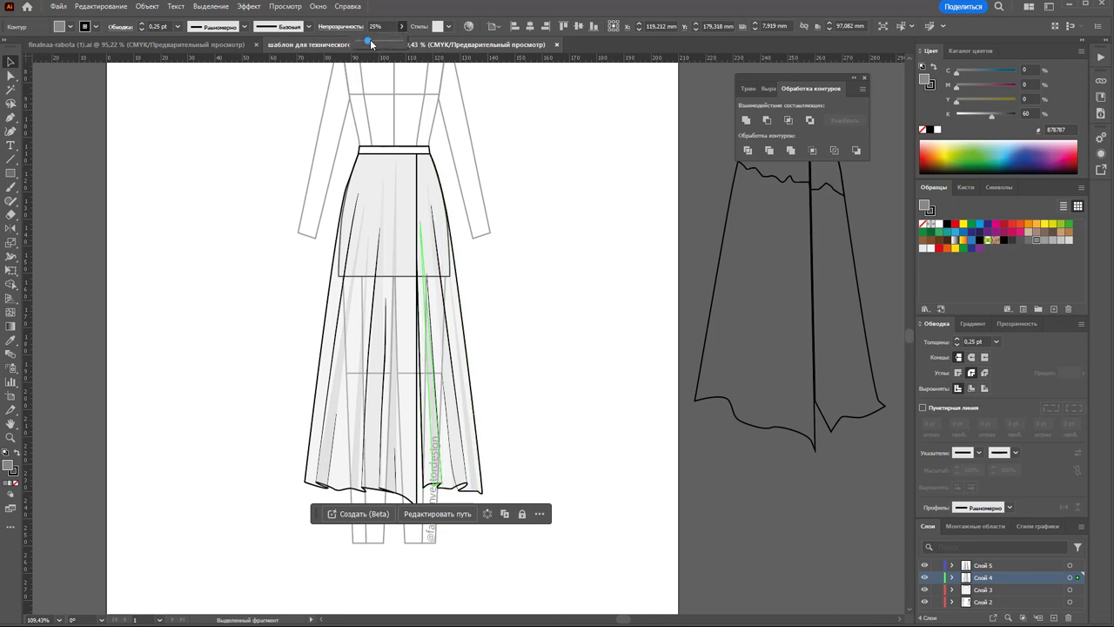
click(653, 262)
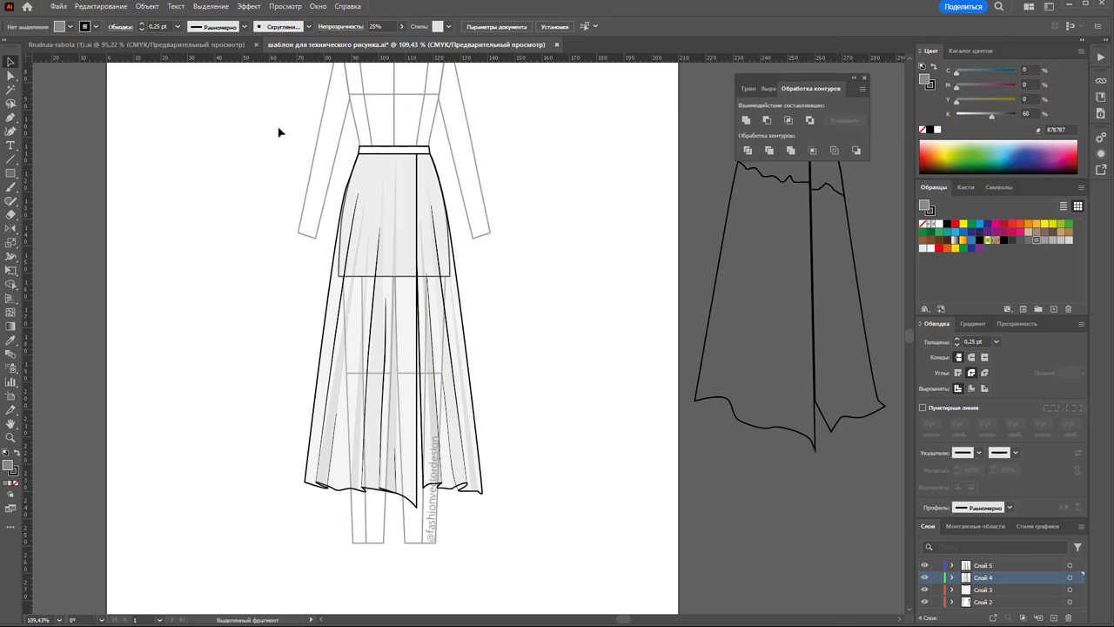
- Drag a copy of the skirt, without the croquis, beside the figure and view at 100%
drag(259, 120, 507, 574)
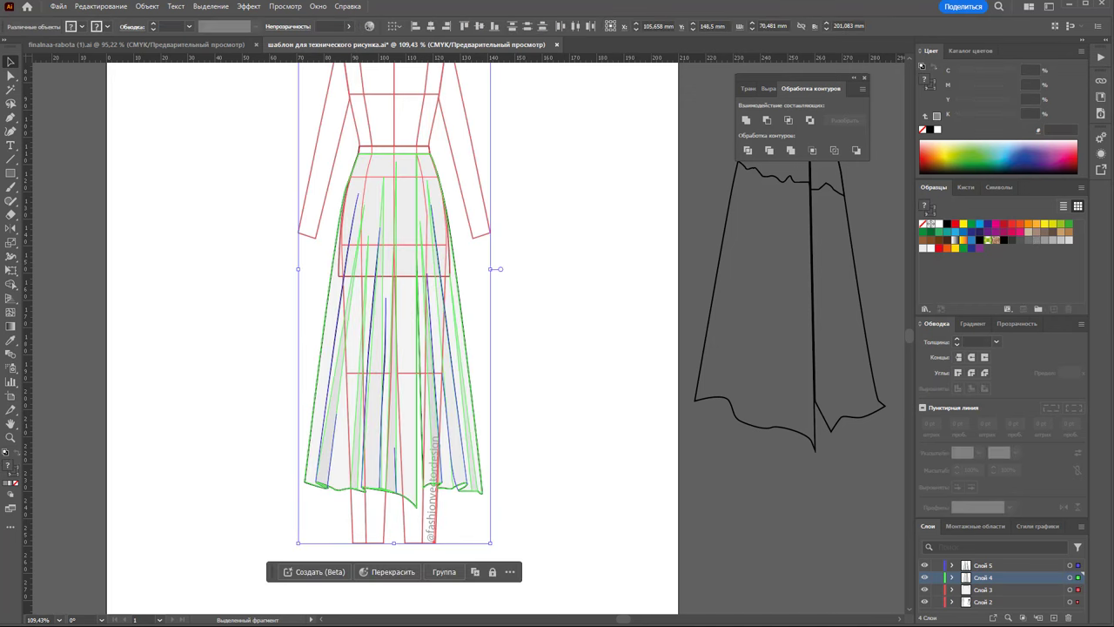
shift+click(438, 515)
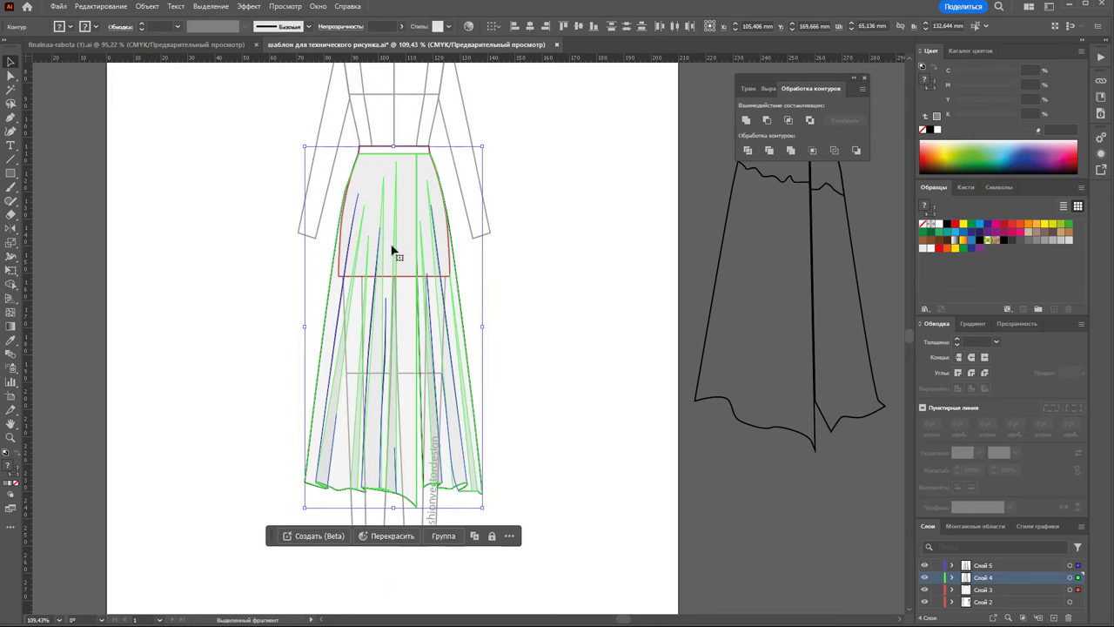
drag(401, 247, 583, 256)
click(647, 93)
key(z)
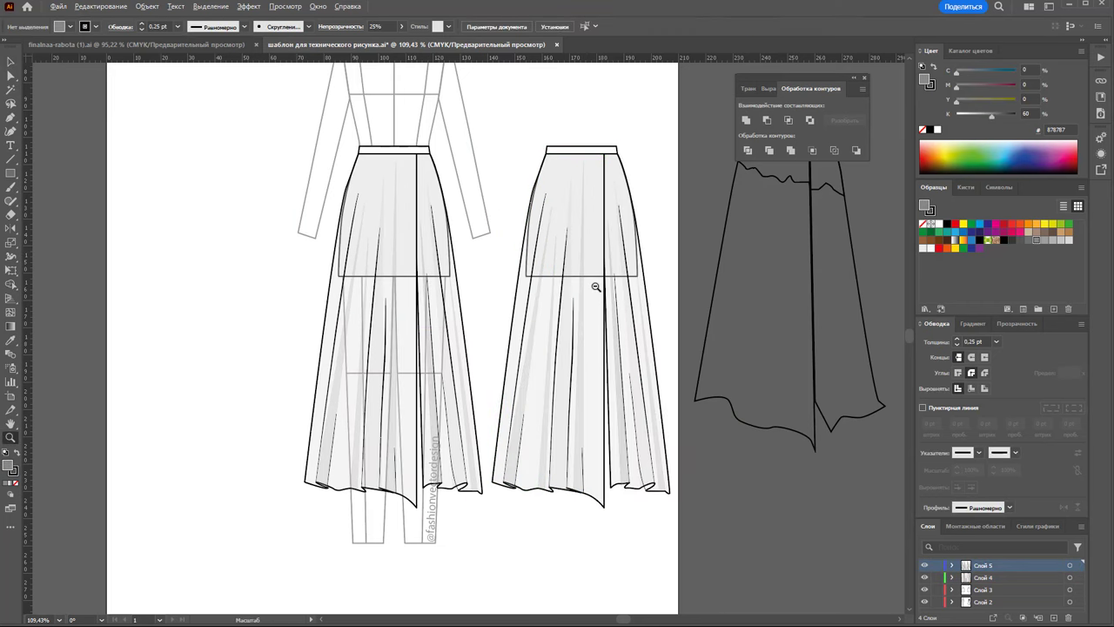
key(ctrl+1)
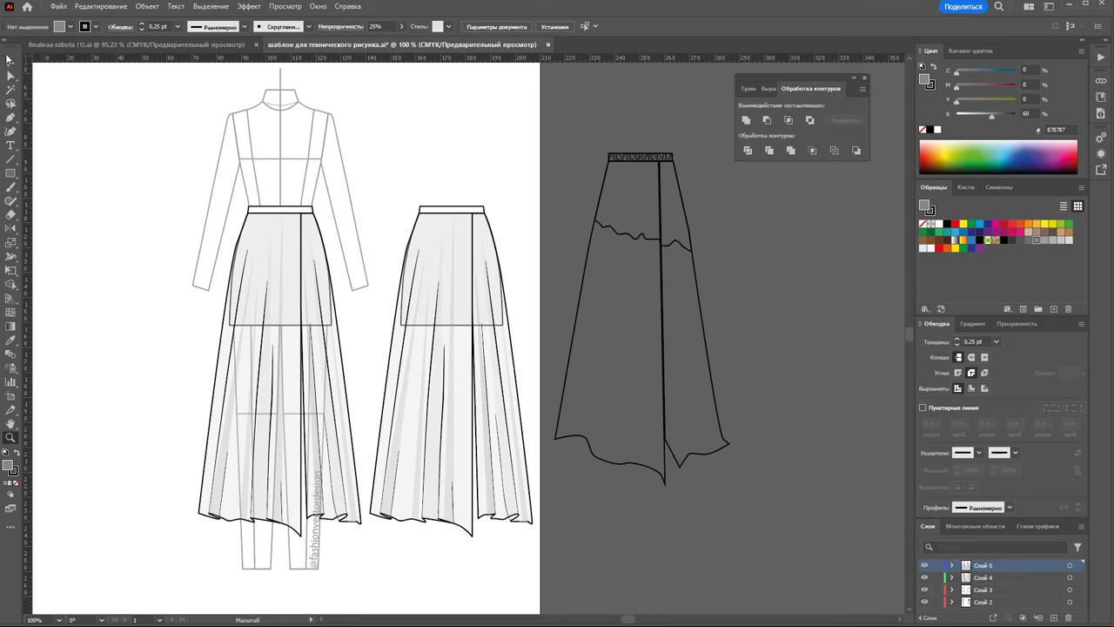
- Select the skirt's left, right front and upper overlay panels
click(8, 57)
click(291, 340)
click(331, 312)
click(936, 580)
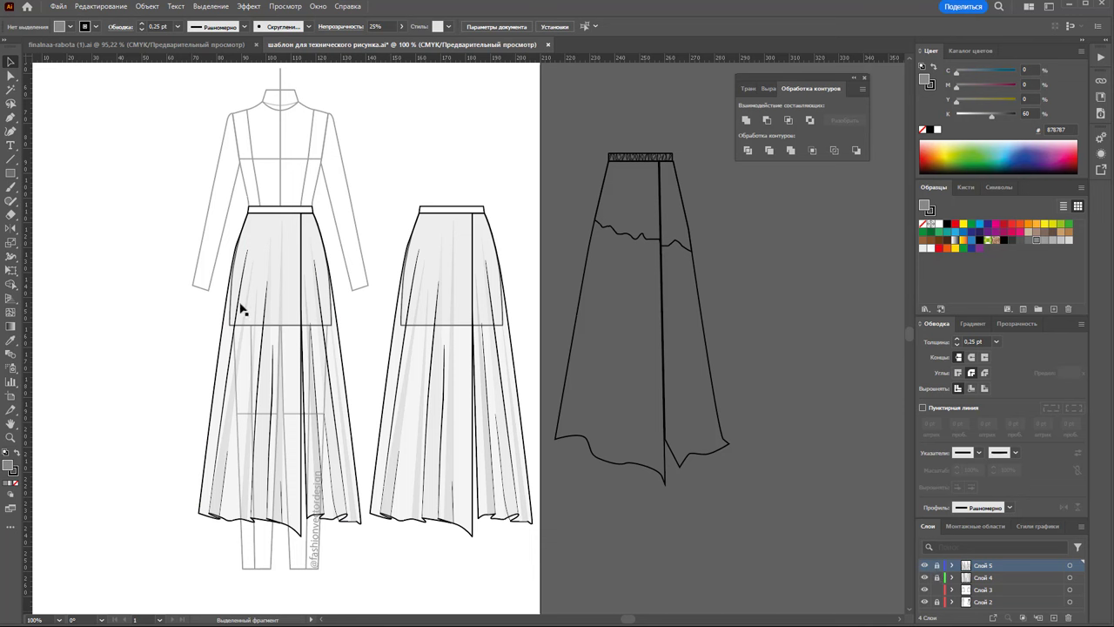
click(333, 309)
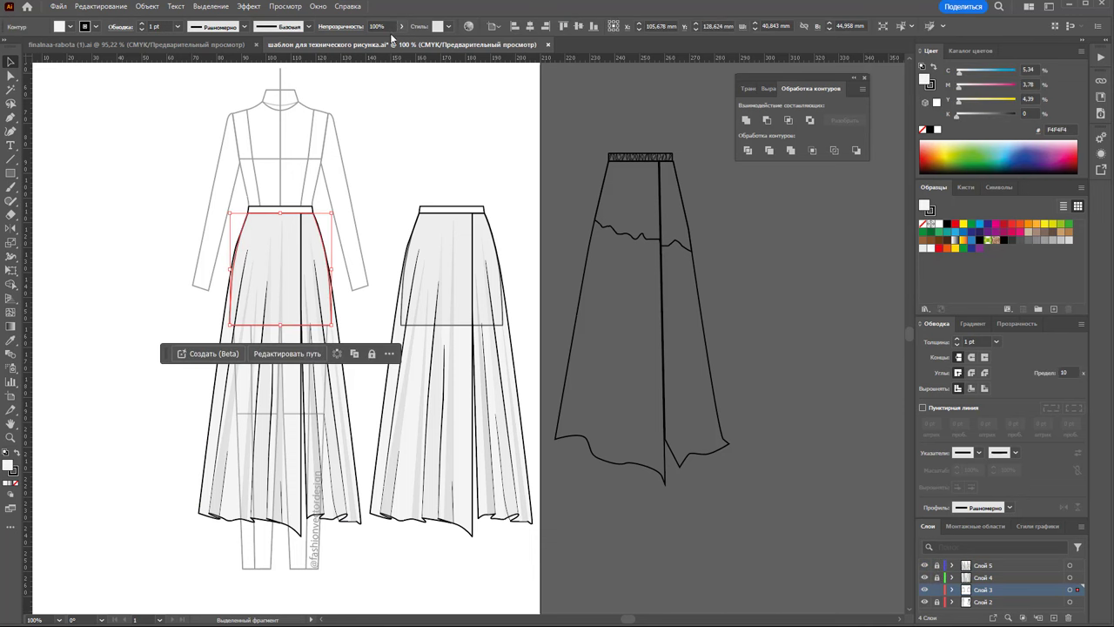
- Fill the upper overlay panel of the figure's skirt with darker grey D6D6D6
double_click(7, 466)
drag(771, 77, 769, 90)
click(1051, 70)
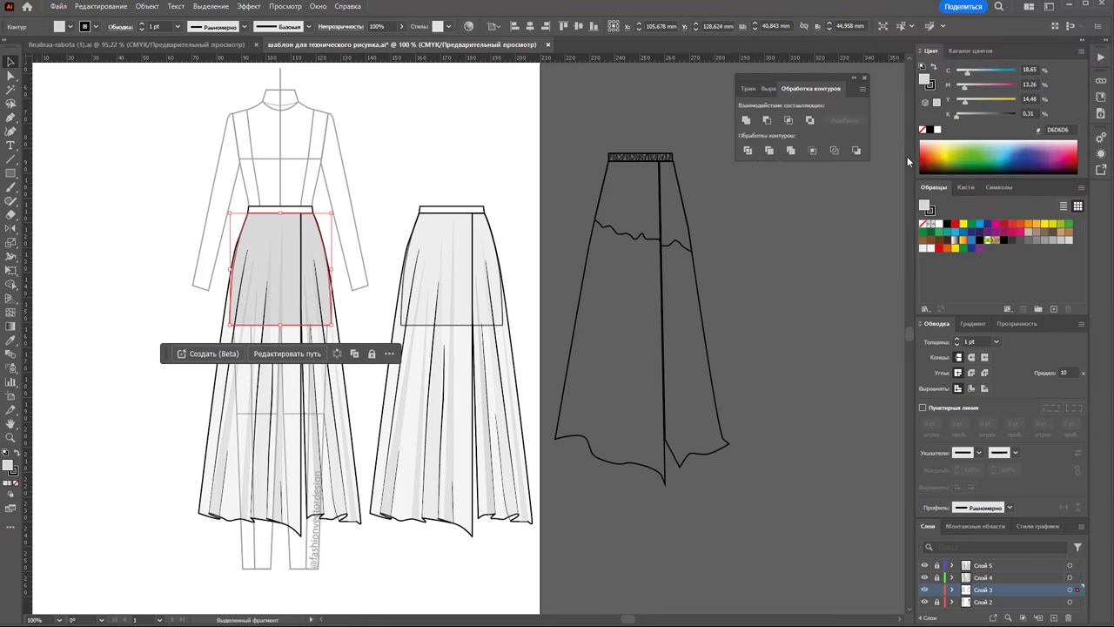
click(847, 208)
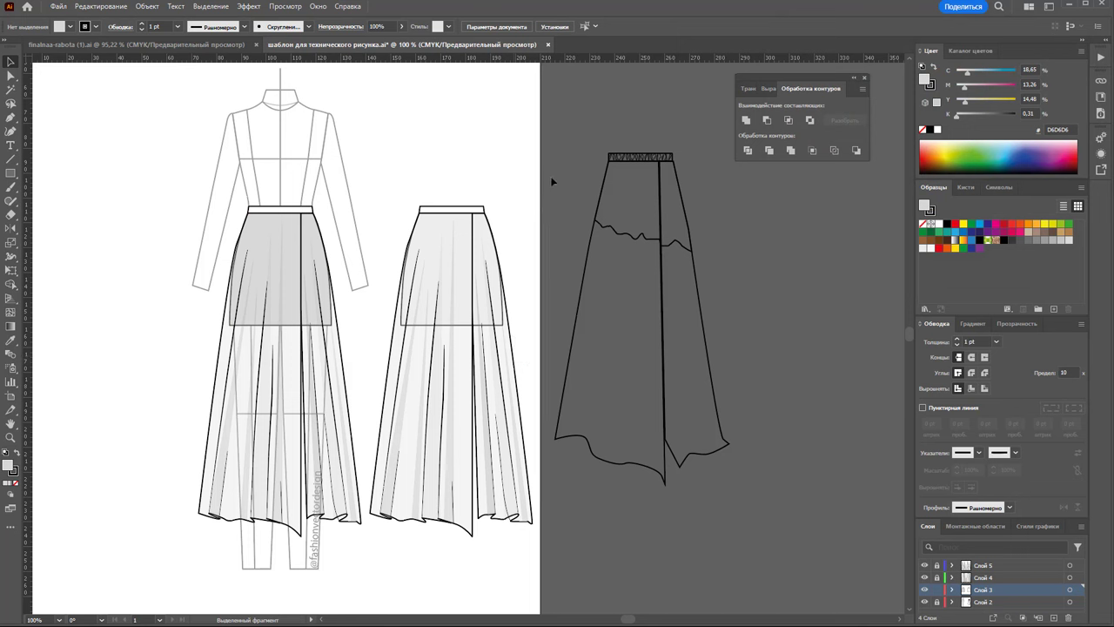
- Marquee-select the middle skirt copy and delete it
drag(530, 168, 387, 557)
drag(390, 544, 392, 535)
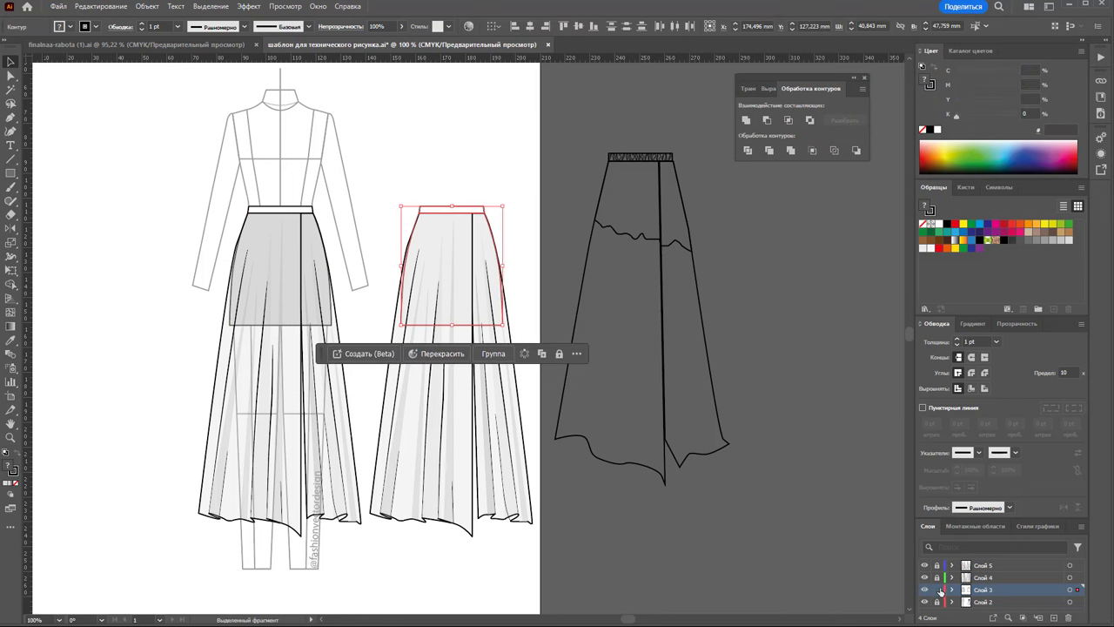
drag(391, 161, 521, 534)
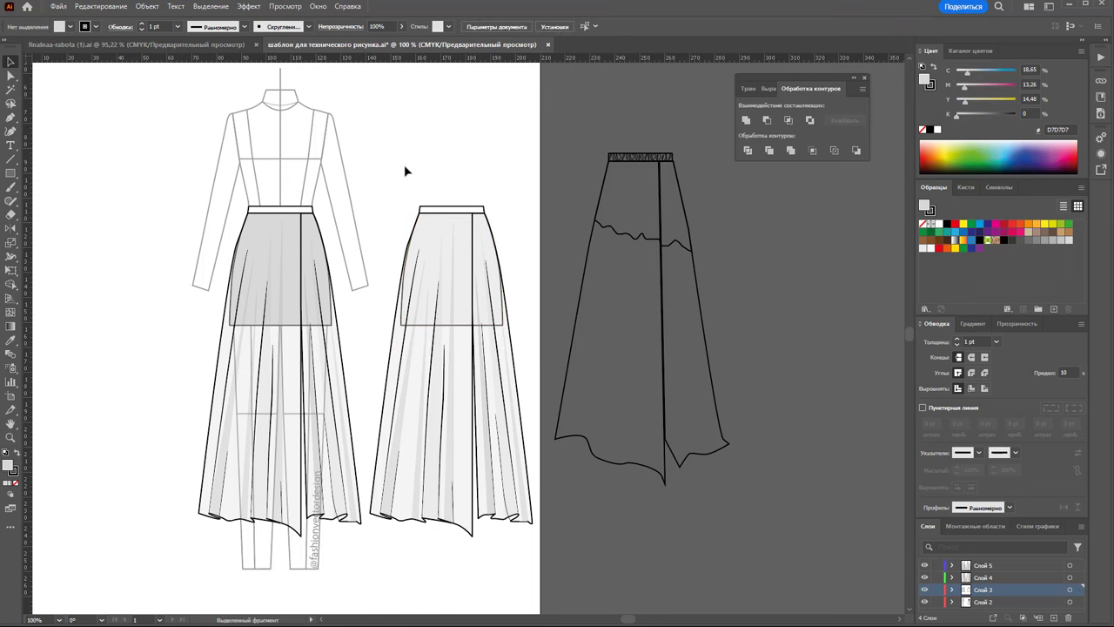
key(Delete)
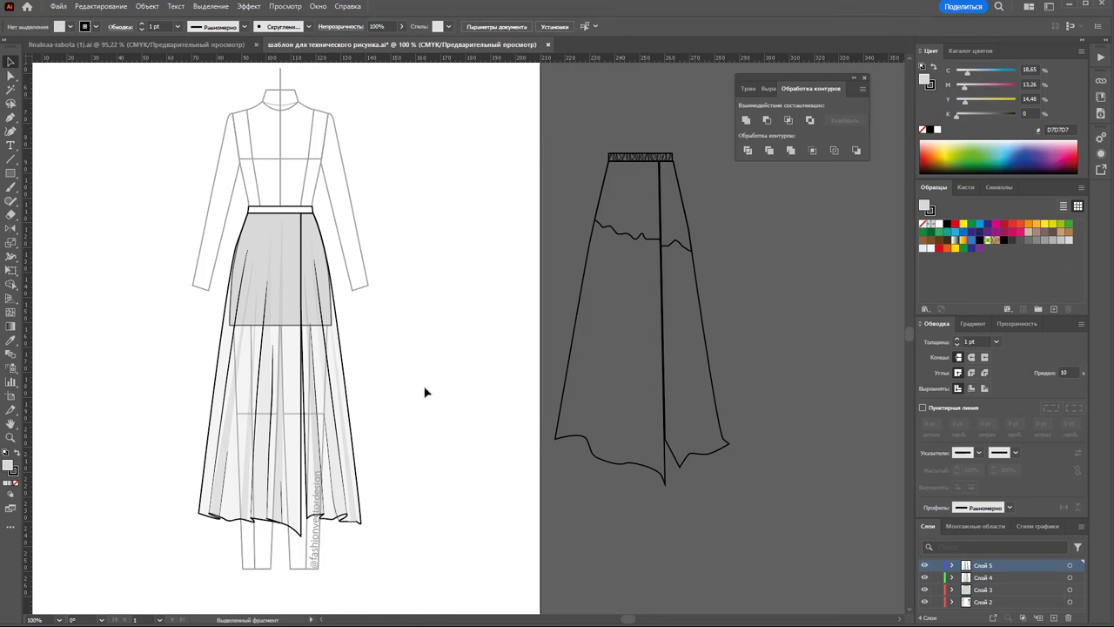
click(12, 438)
- Zoom into the waistband and draw the first zigzag gather lines at its left end
drag(261, 195, 603, 252)
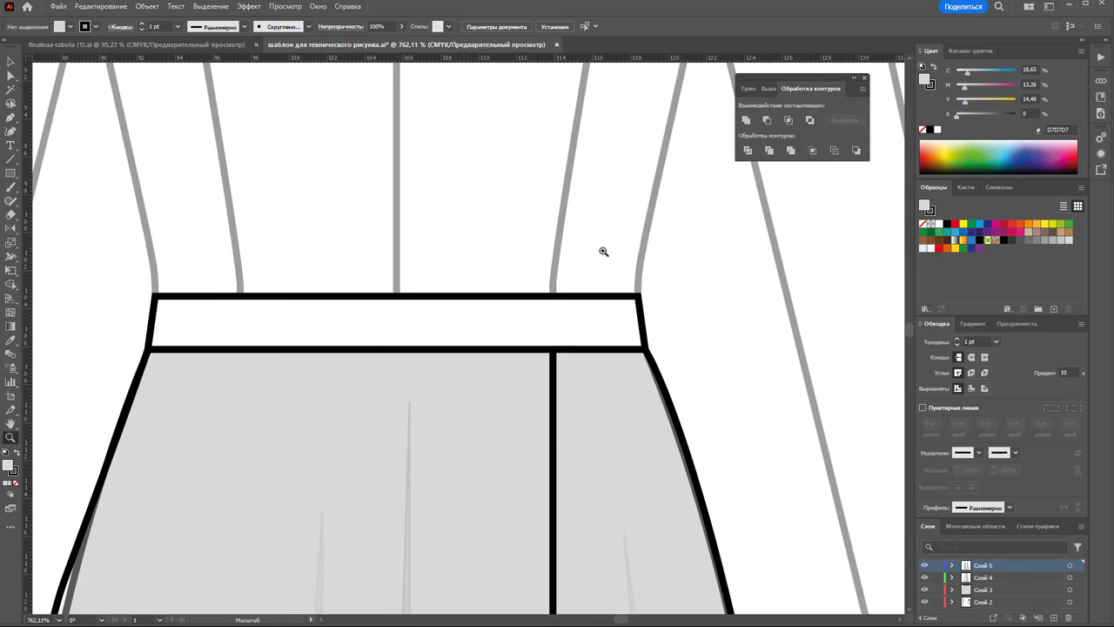
click(9, 119)
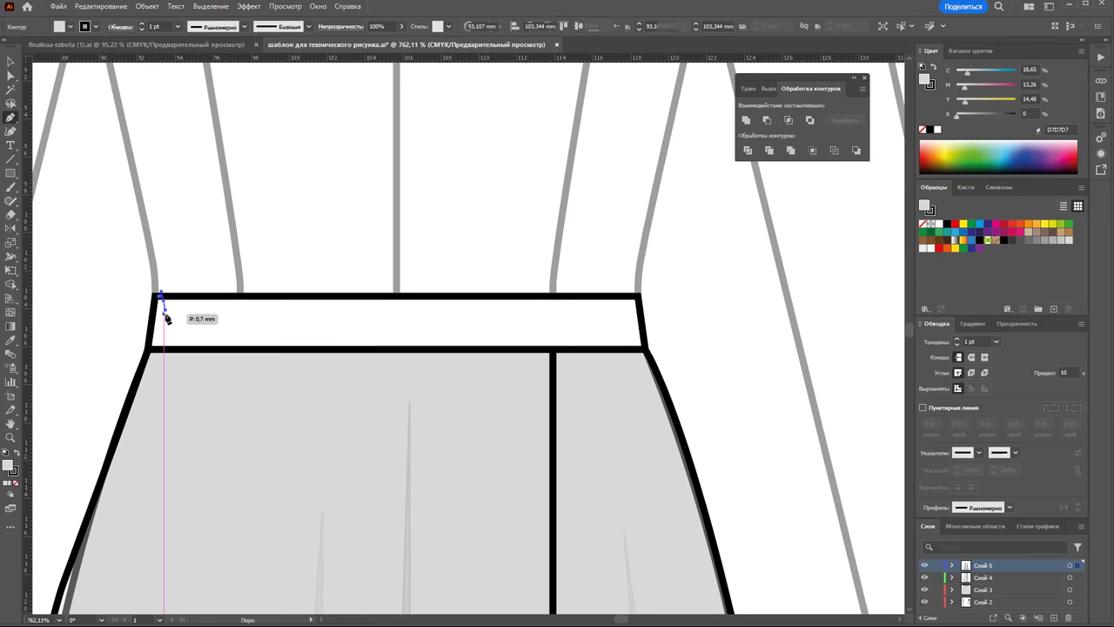
drag(157, 297, 236, 311)
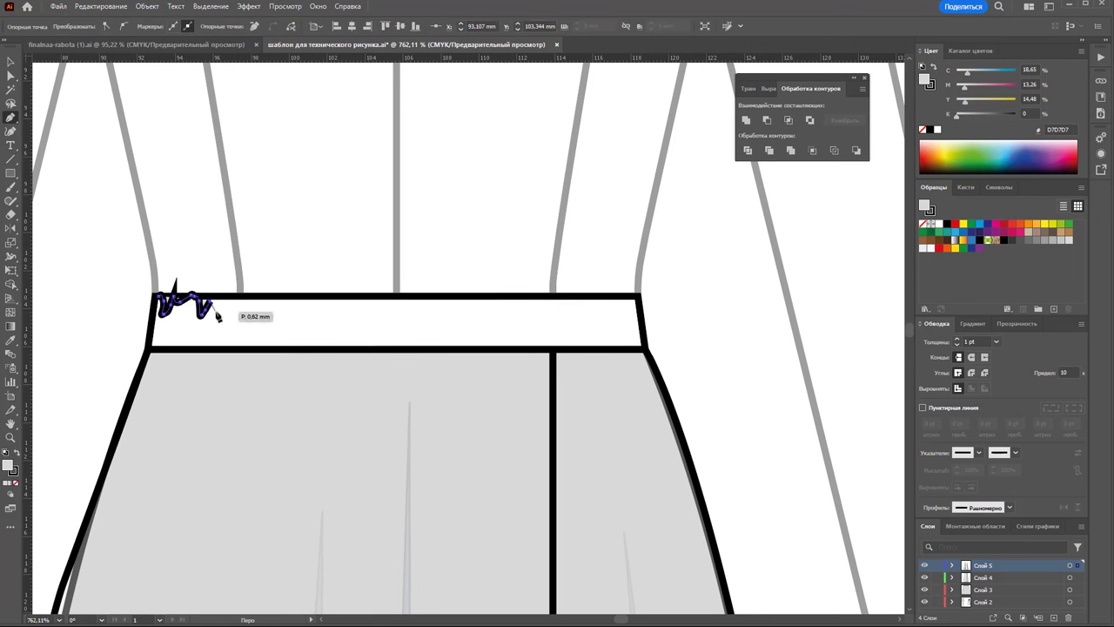
ctrl+click(271, 311)
click(271, 304)
click(276, 335)
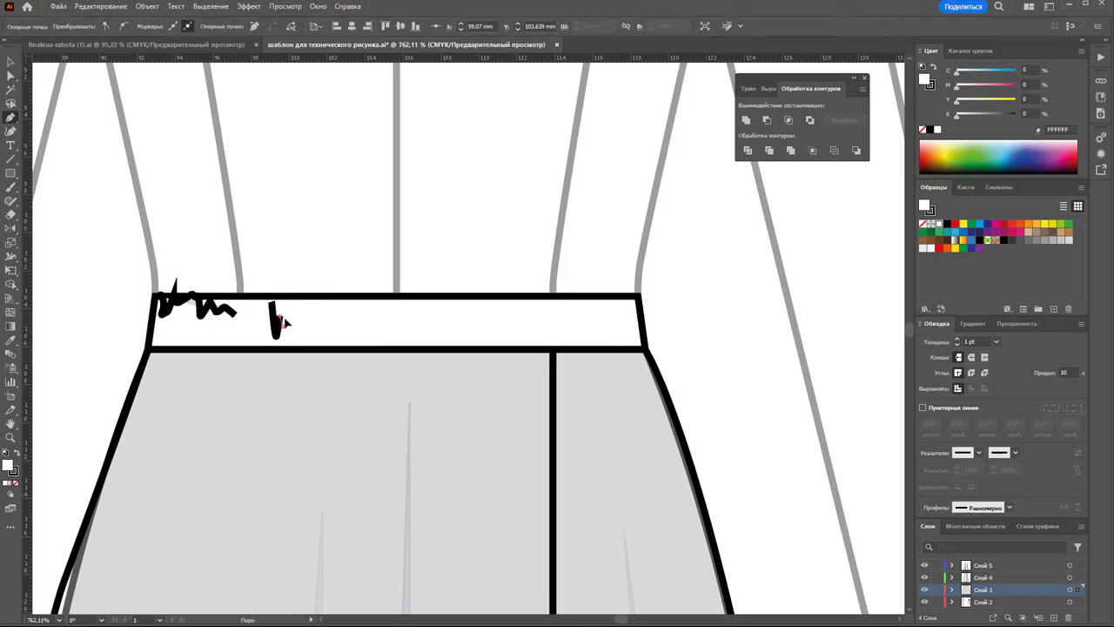
click(308, 311)
click(316, 331)
click(327, 306)
click(348, 305)
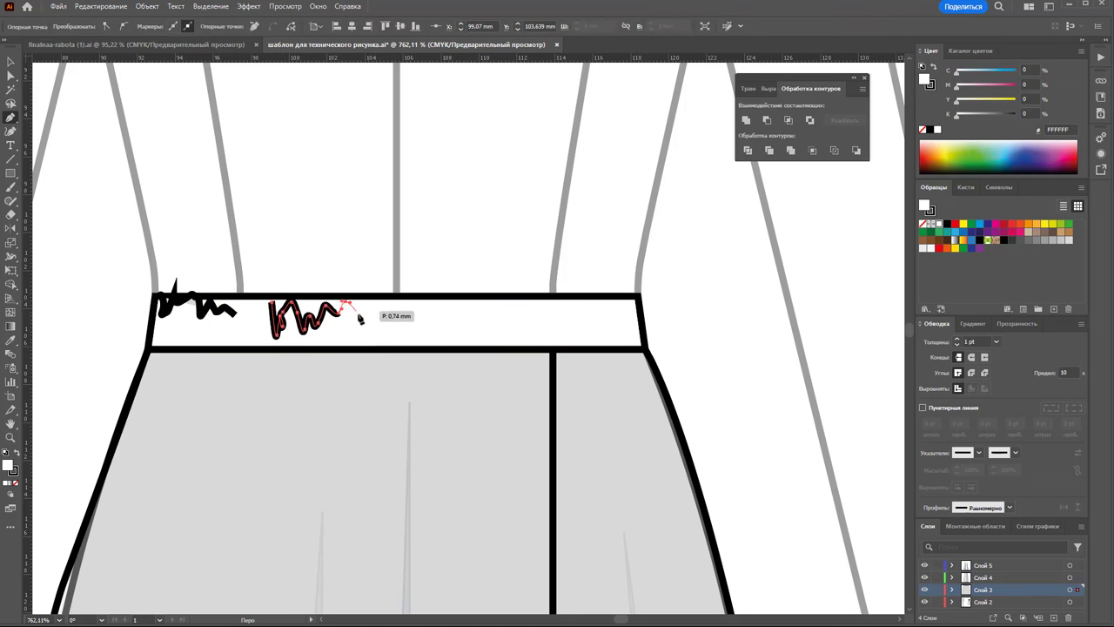
- Continue the zigzag gather lines across the waistband to its right edge
ctrl+click(427, 304)
click(391, 299)
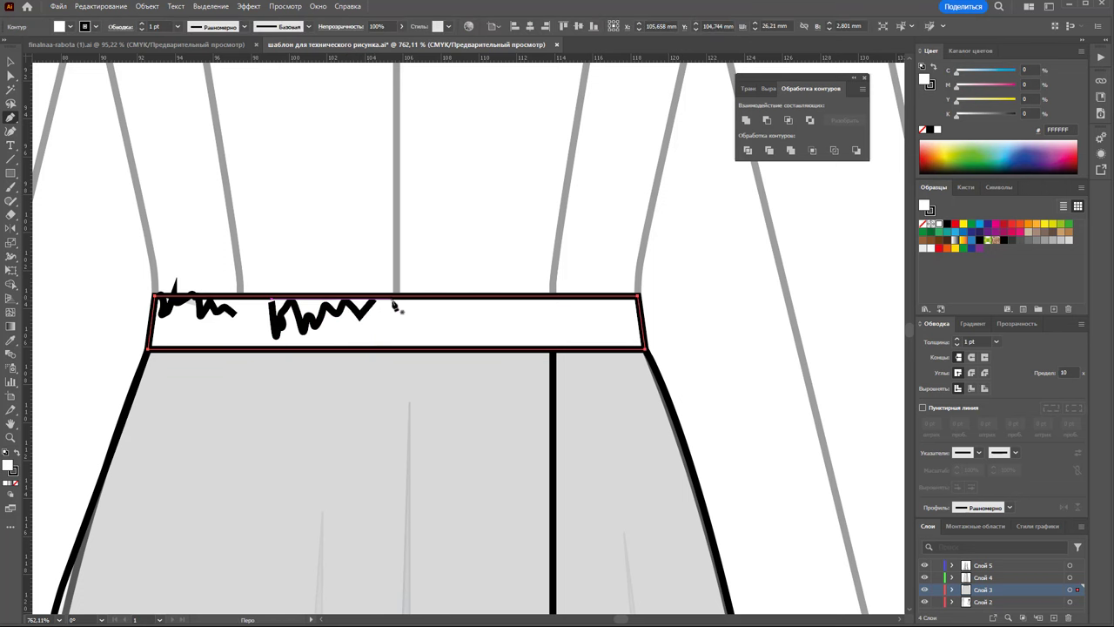
click(424, 317)
click(434, 304)
click(445, 317)
click(467, 301)
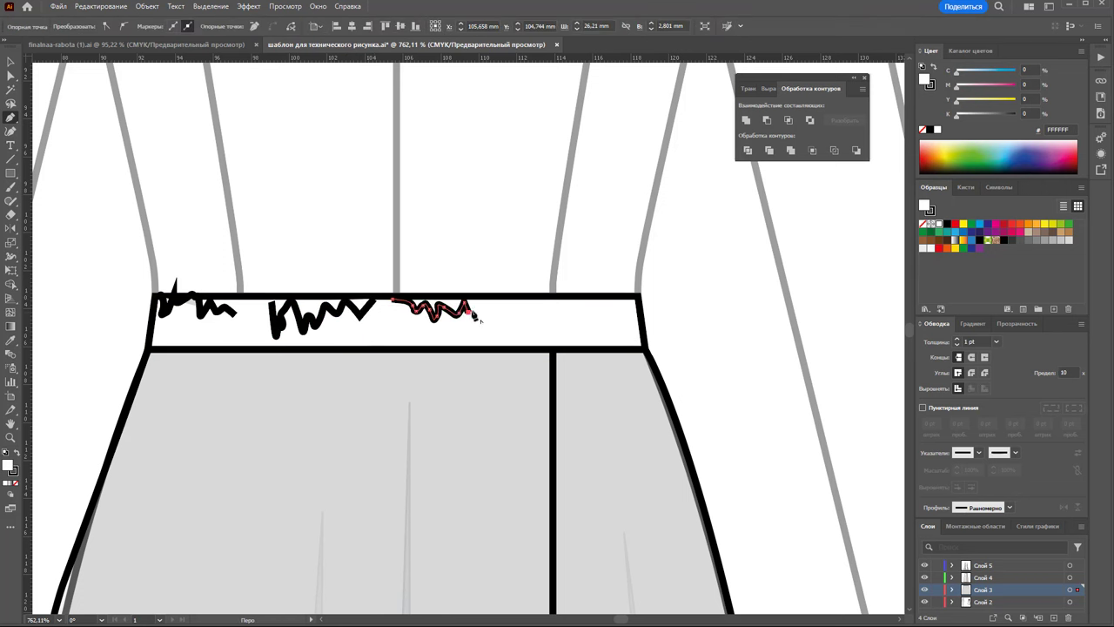
ctrl+click(504, 308)
click(516, 318)
click(548, 306)
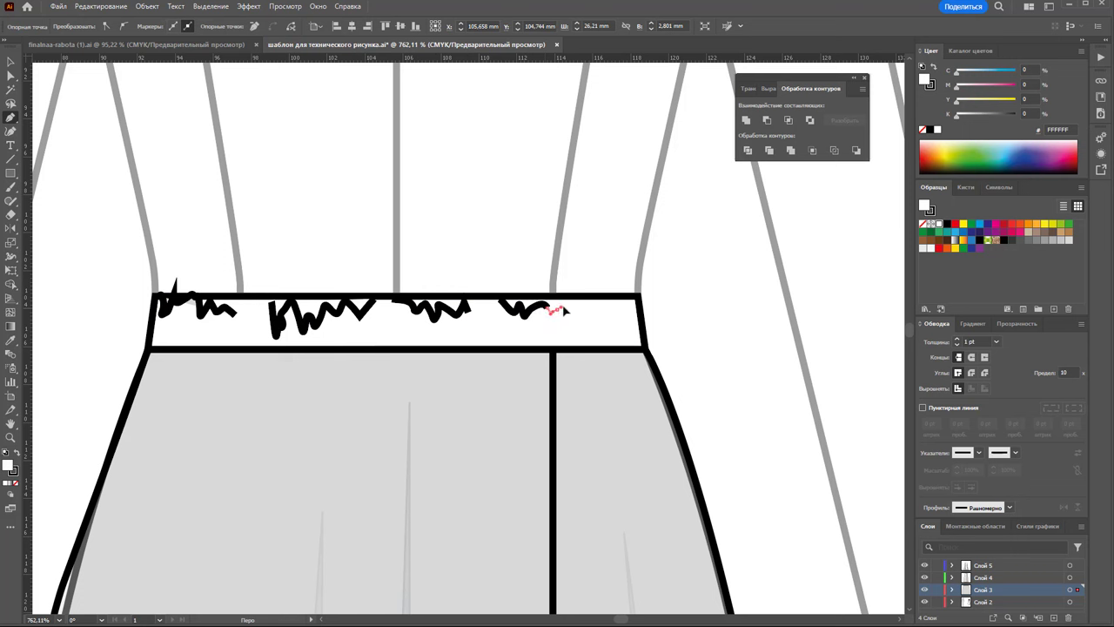
click(609, 306)
click(612, 338)
click(617, 306)
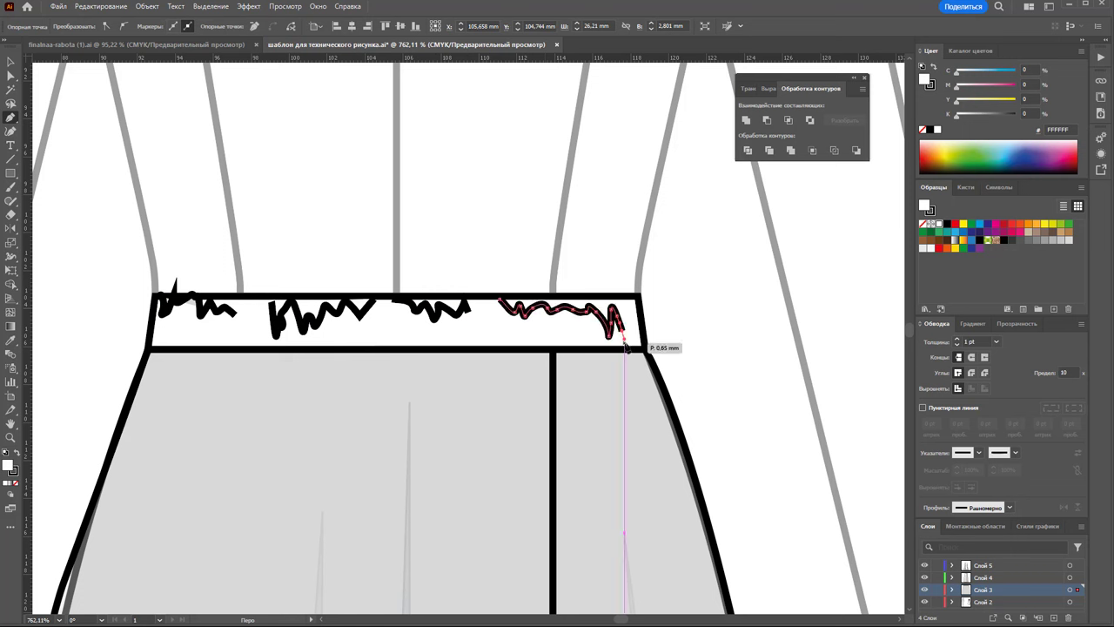
click(625, 341)
ctrl+click(522, 351)
- Draw a closed gather path along the bottom of the waistband
click(567, 347)
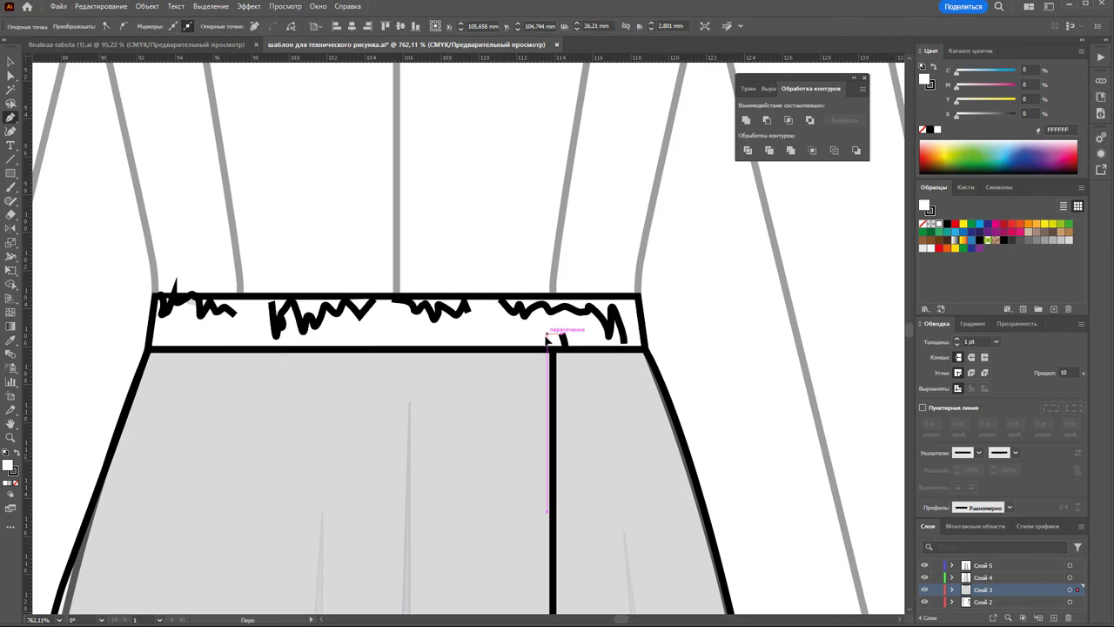
click(524, 330)
click(512, 344)
click(448, 348)
click(427, 344)
click(402, 347)
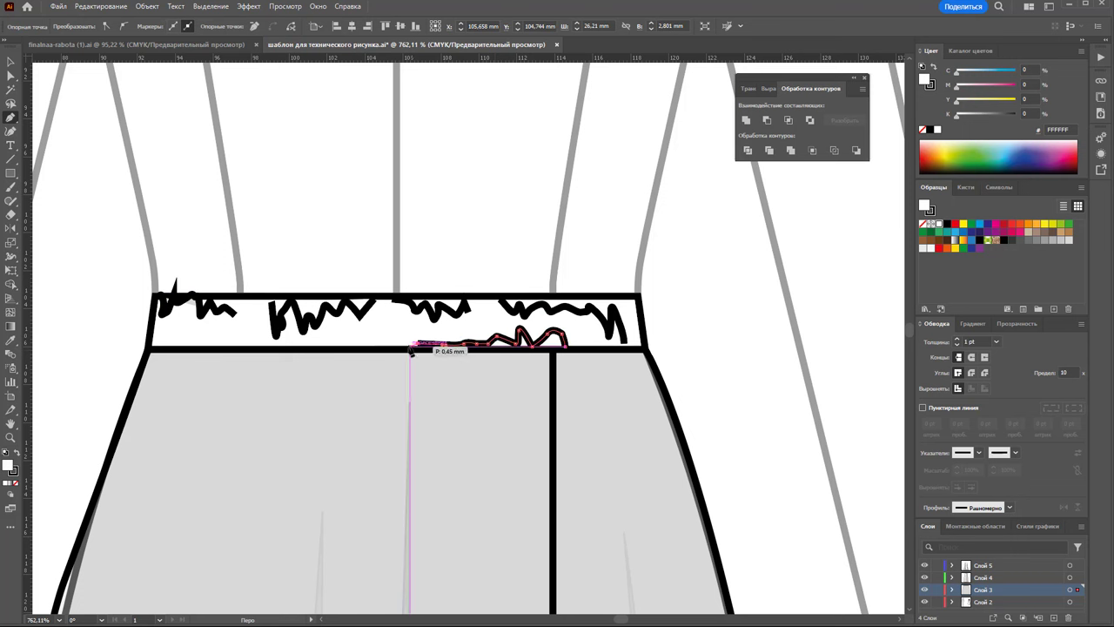
click(566, 347)
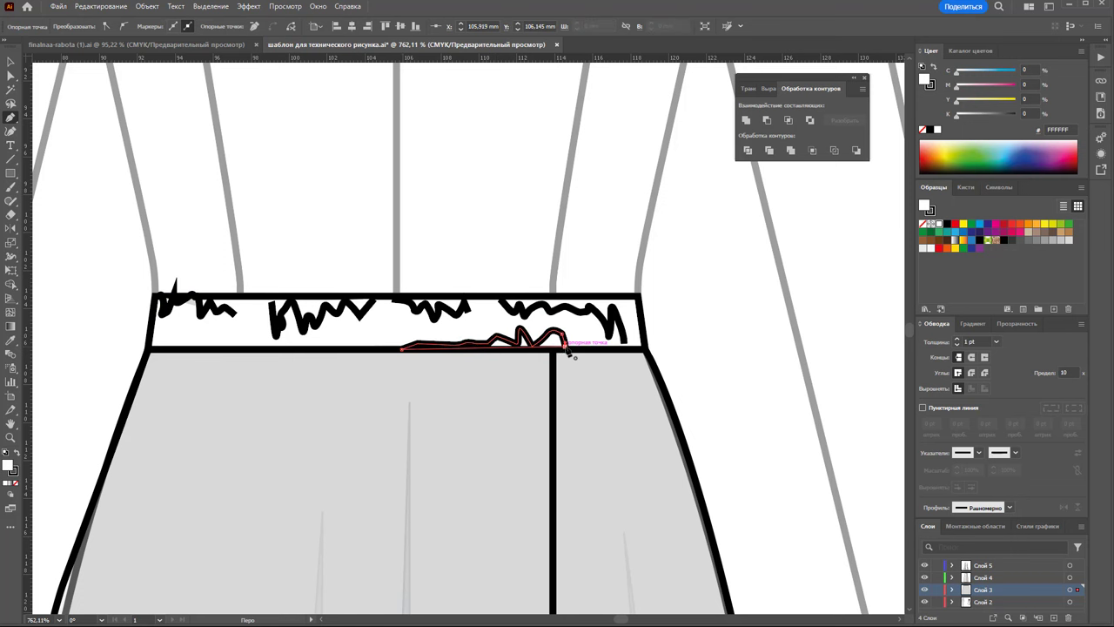
- Draw a gather line at the band's left end, closing a shape around the first zigzag
click(172, 333)
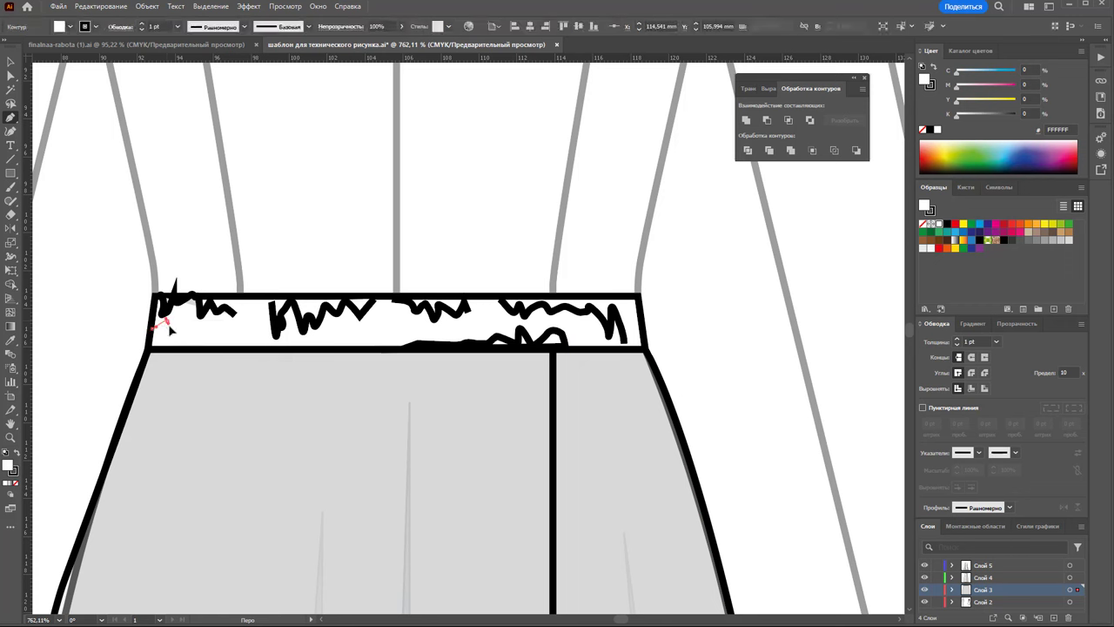
click(278, 347)
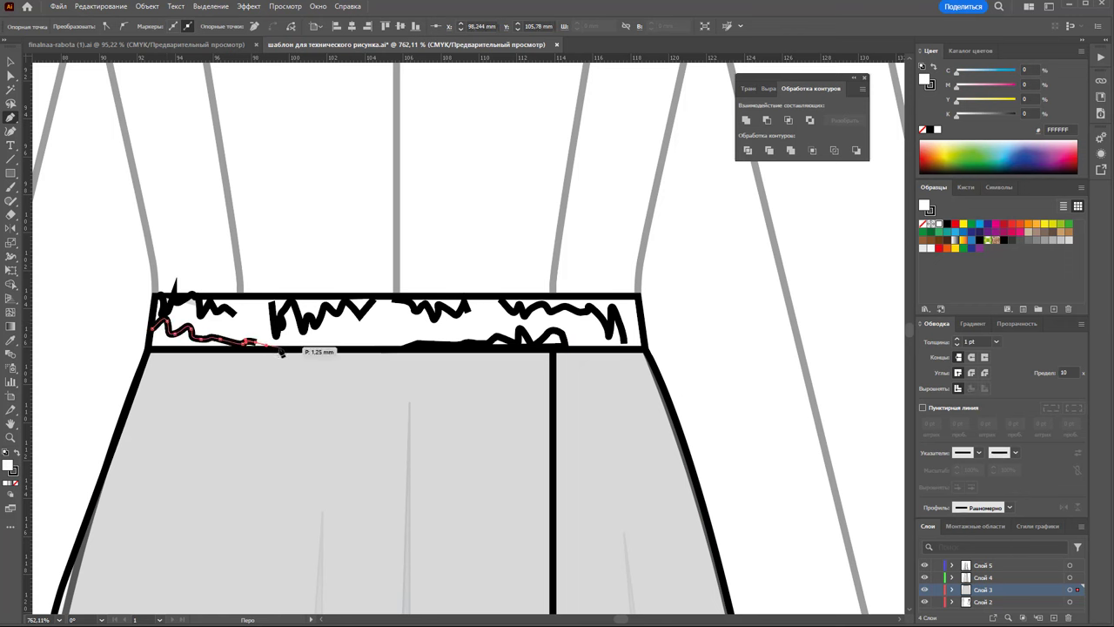
click(153, 331)
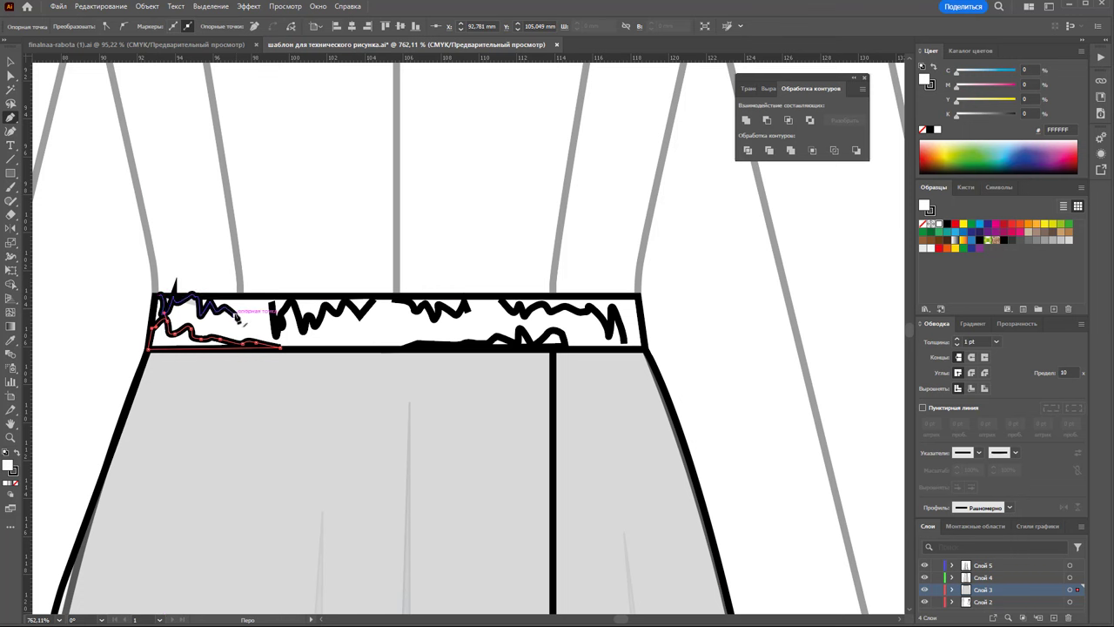
ctrl+click(237, 320)
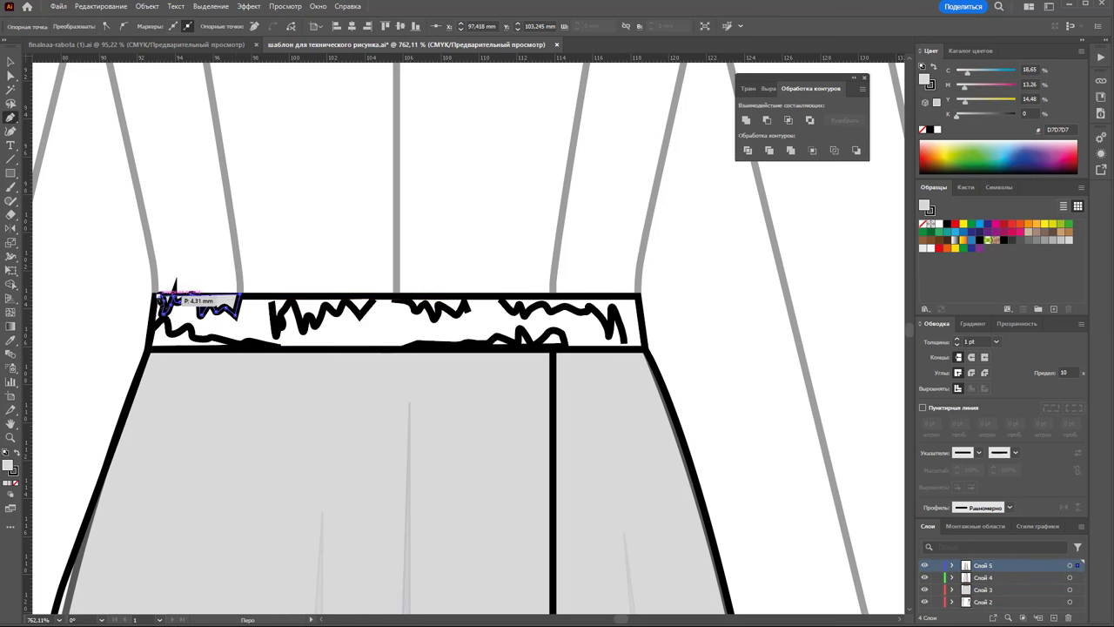
click(177, 296)
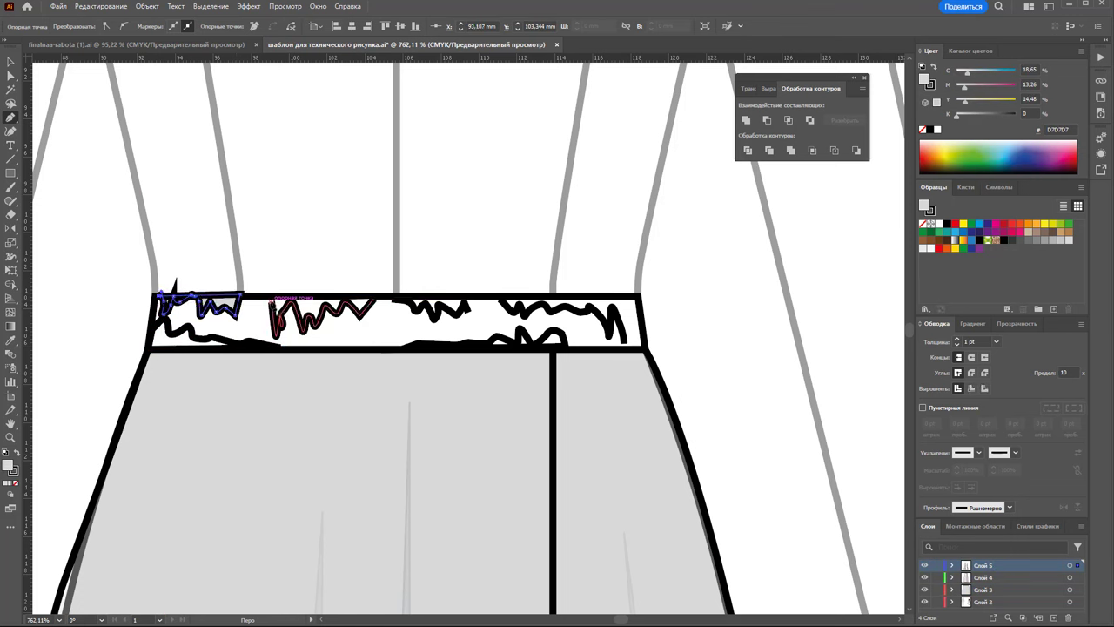
ctrl+click(270, 302)
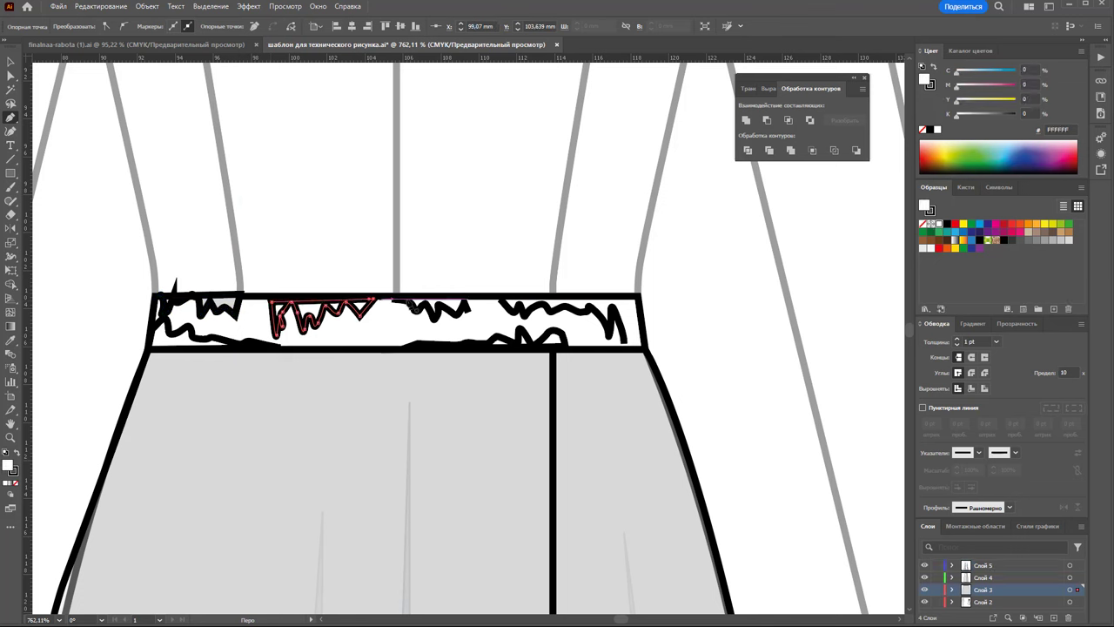
- Draw another gather line across the band, curving down to its right edge
click(393, 301)
click(468, 299)
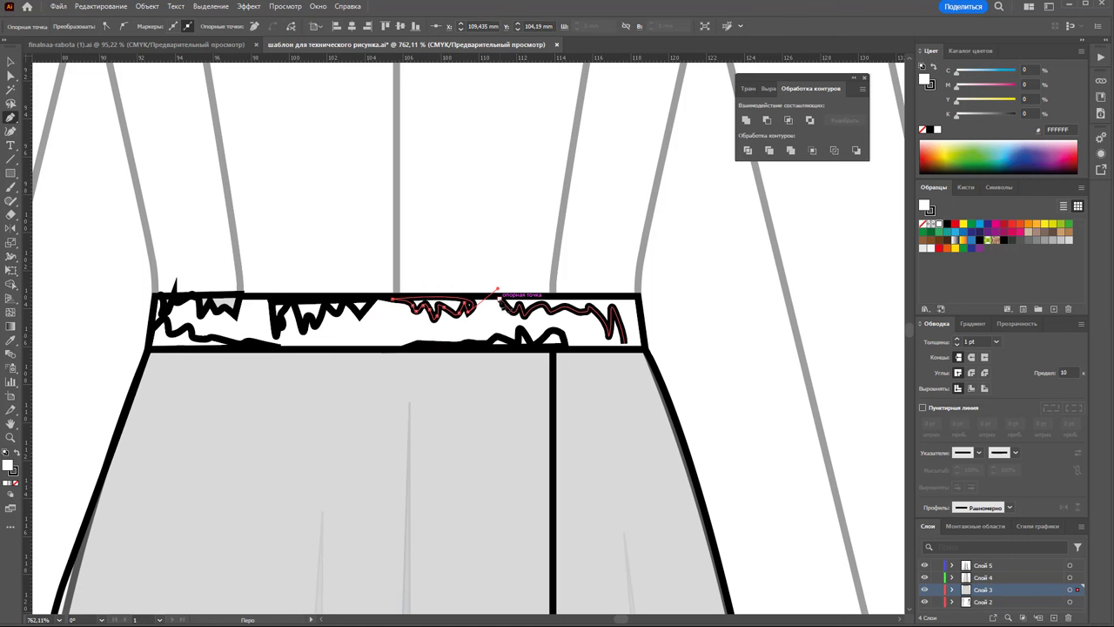
click(500, 300)
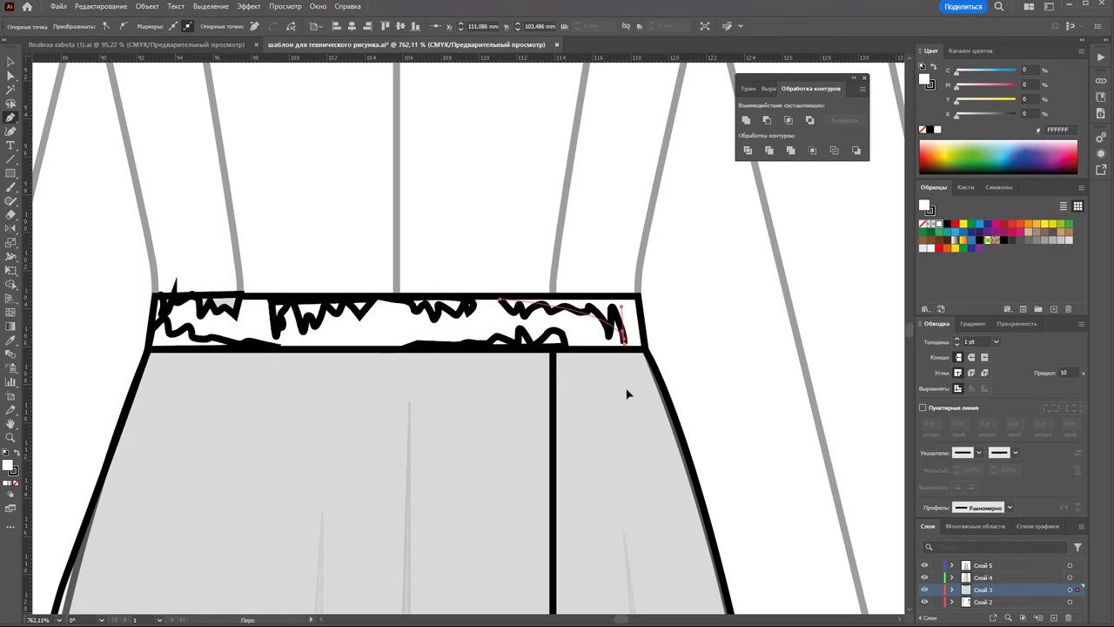
drag(624, 341, 687, 275)
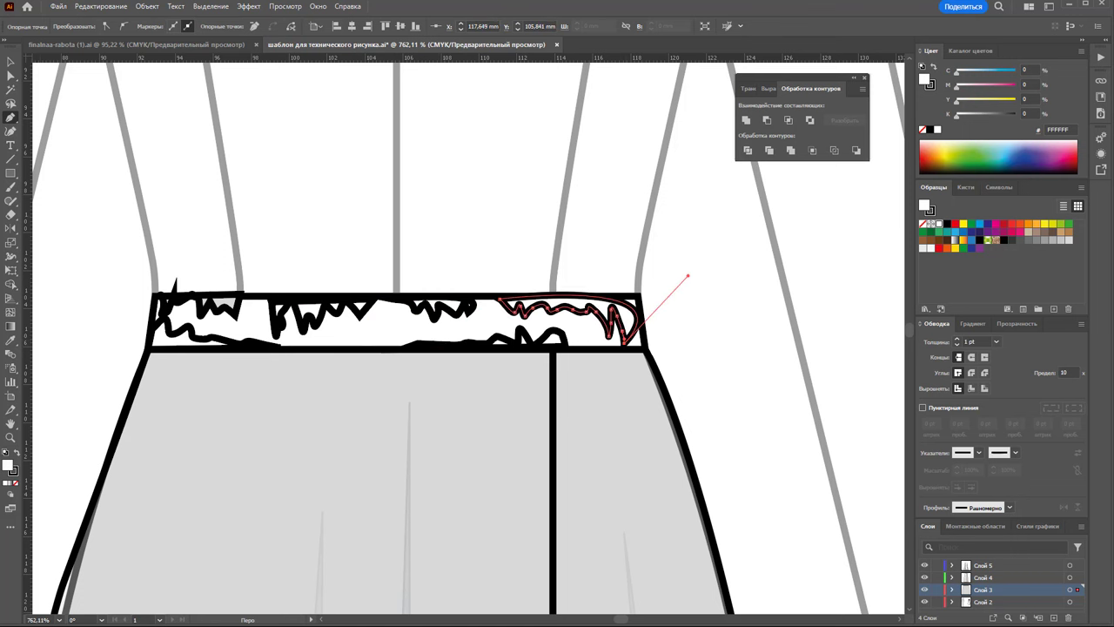
click(10, 61)
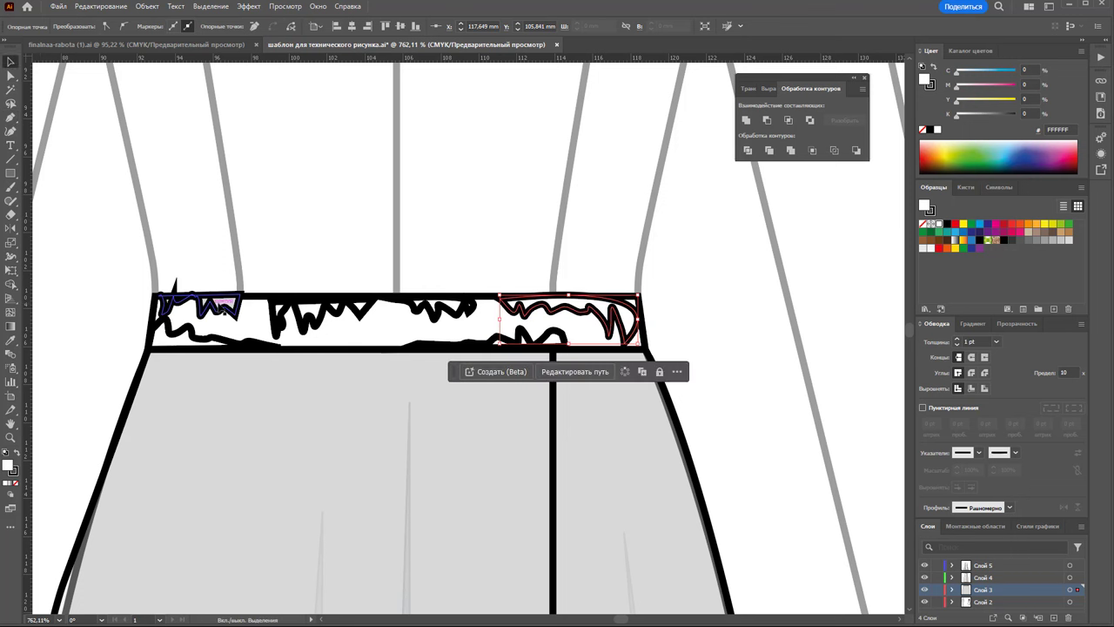
- Give the selected zigzag waistband shapes a black fill and no stroke
shift+click(209, 309)
shift+click(328, 319)
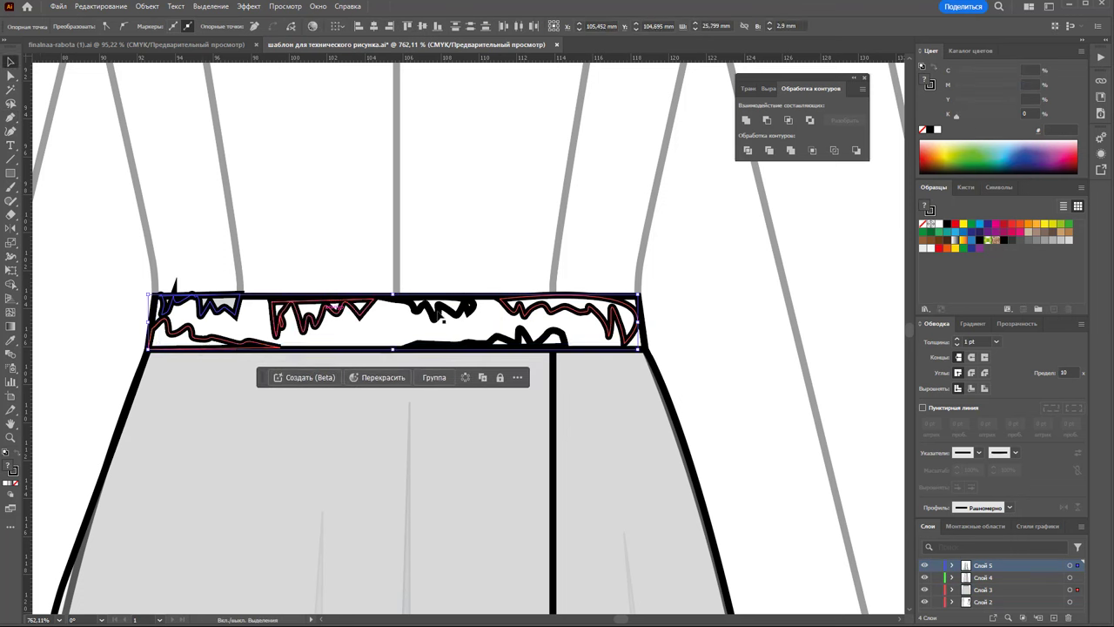
shift+click(533, 336)
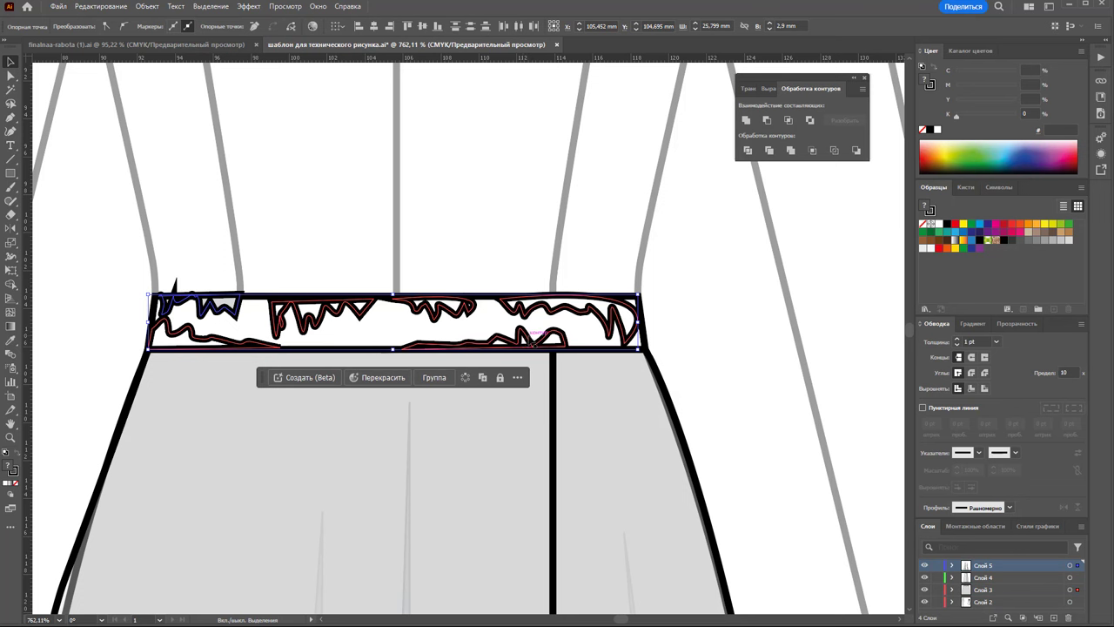
click(14, 484)
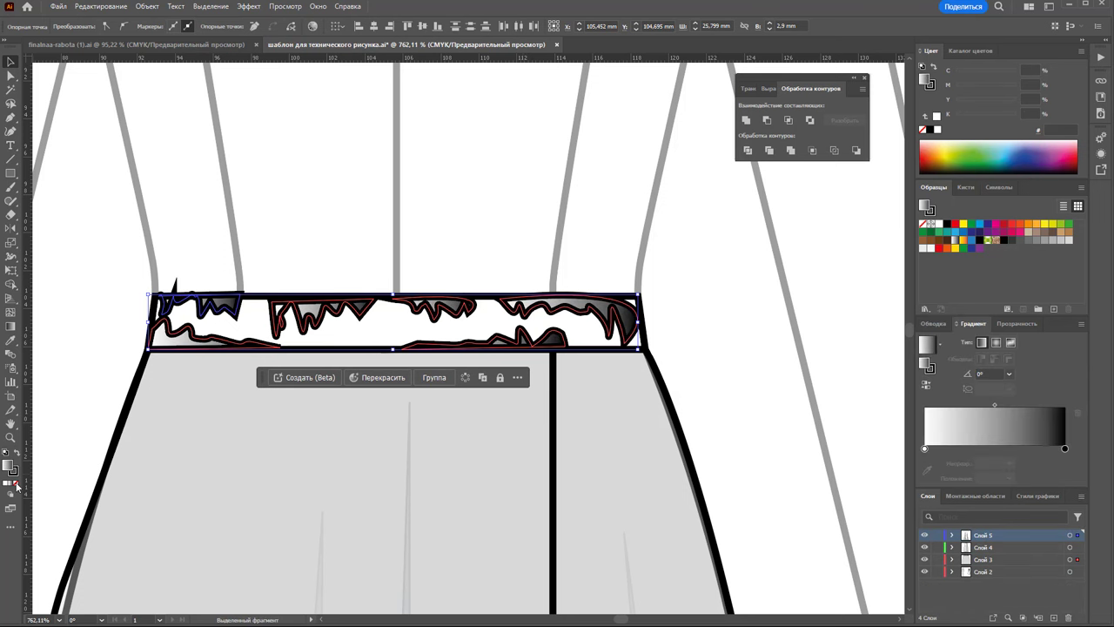
click(16, 455)
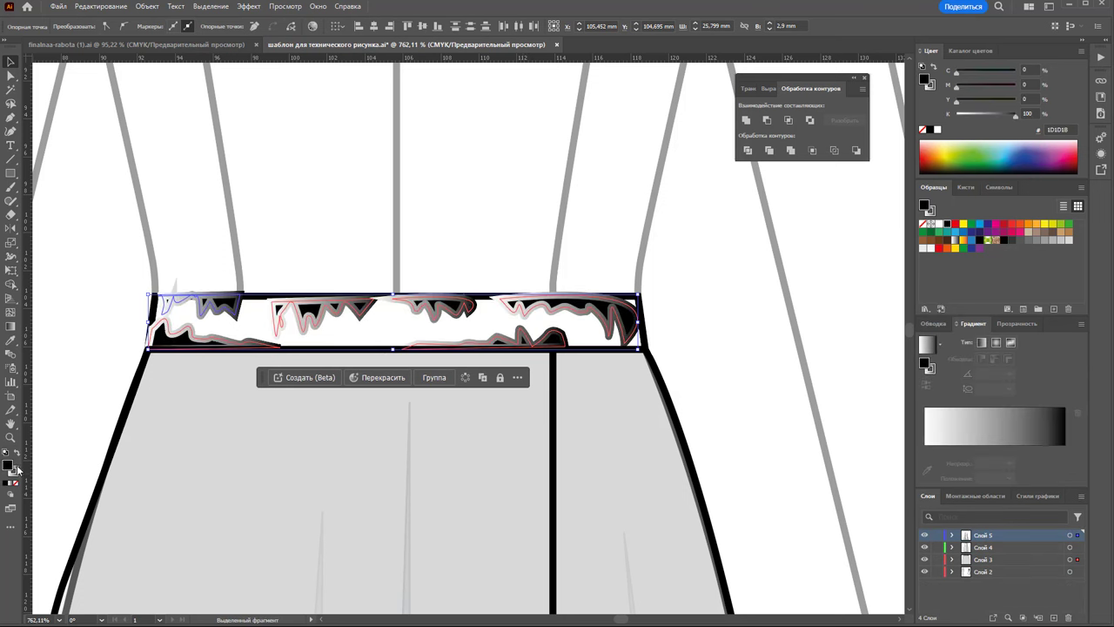
click(13, 484)
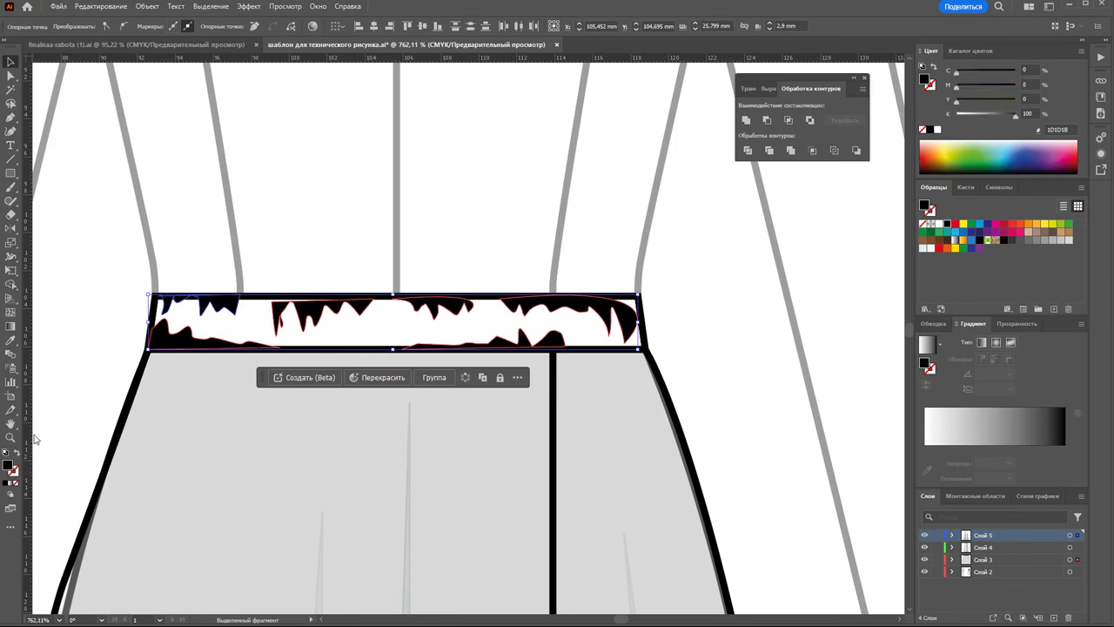
- Reselect all the zigzag shapes and set their opacity to 11%
click(316, 240)
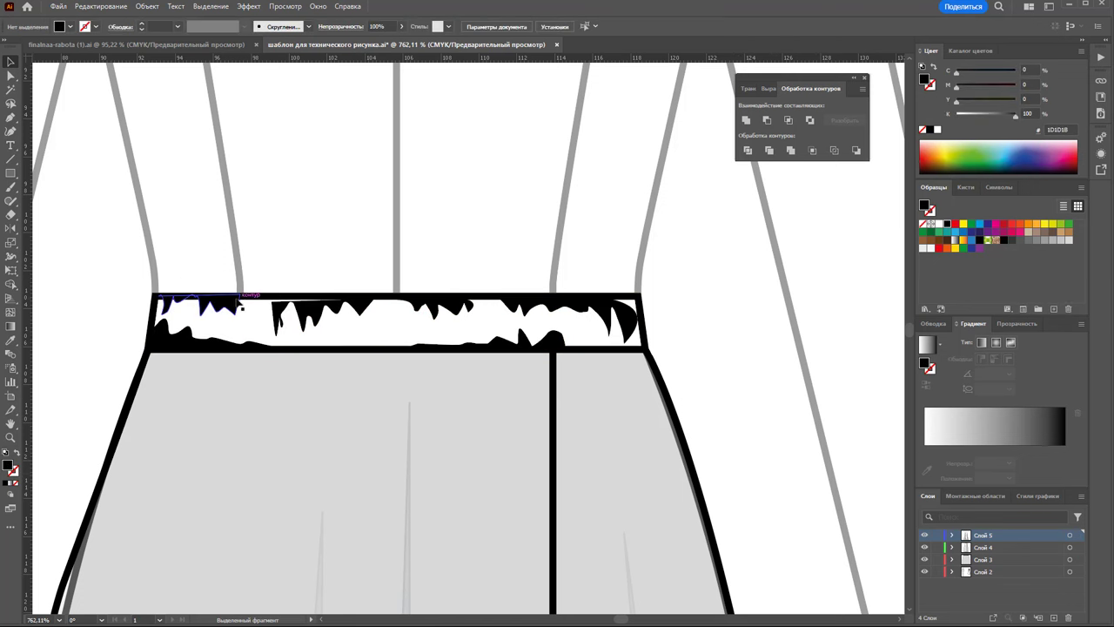
click(213, 306)
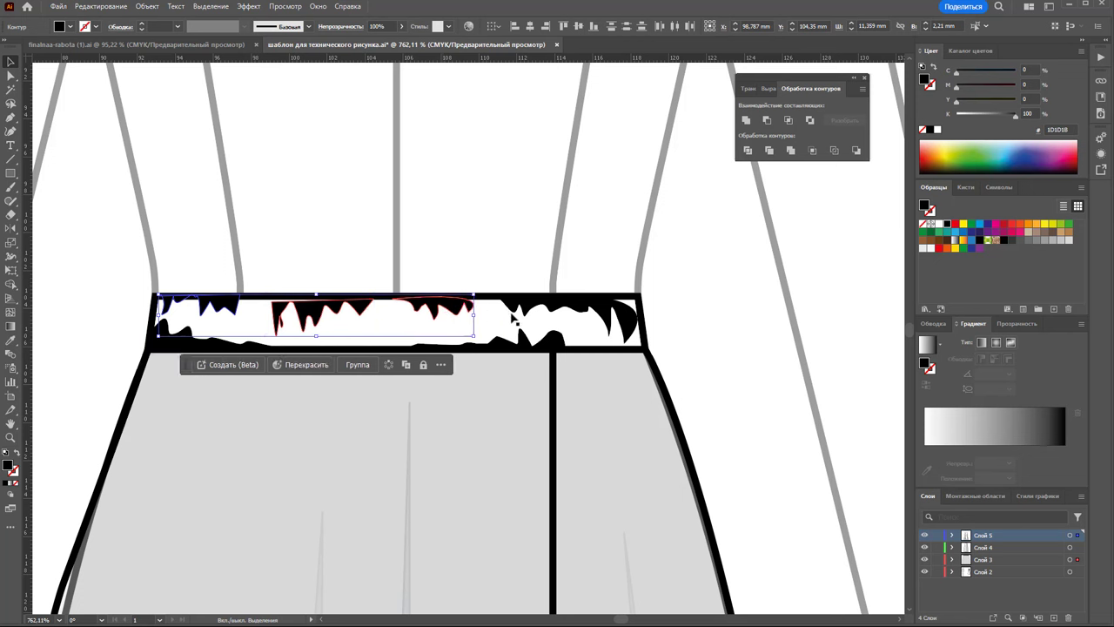
click(533, 339)
shift+click(527, 341)
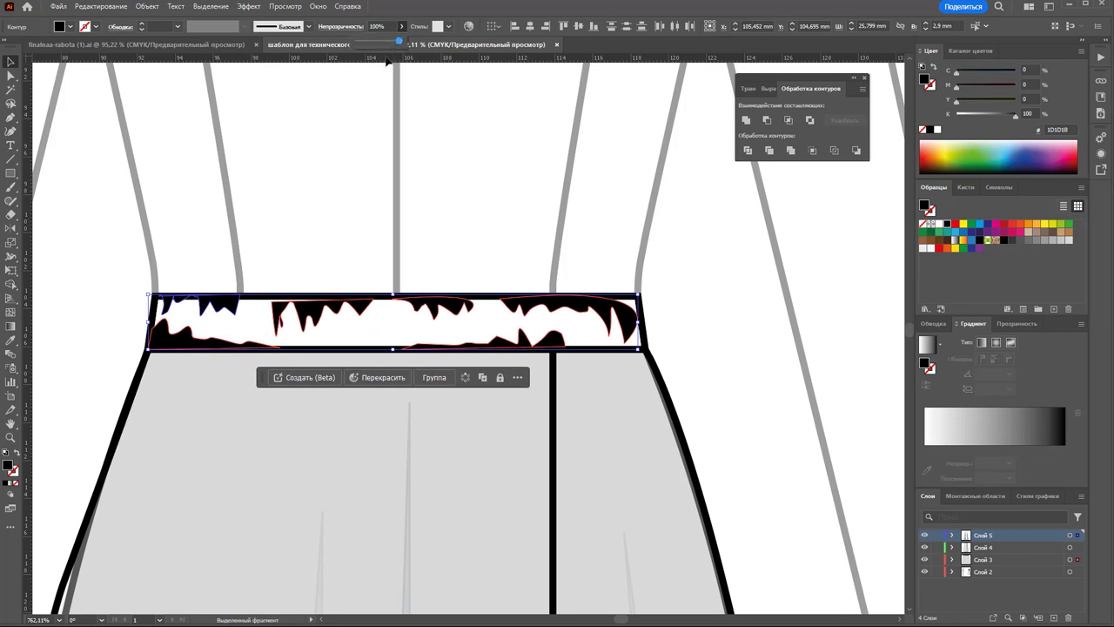
drag(374, 49, 365, 53)
click(679, 279)
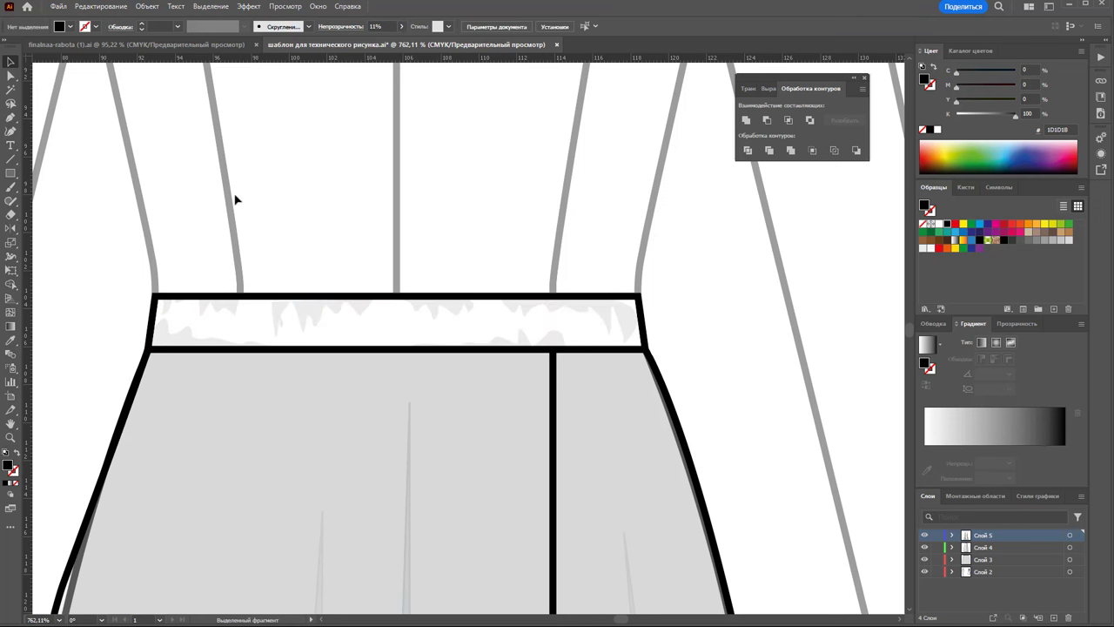
- Draw a small curved test line at the waistband's left end, then delete it
click(10, 117)
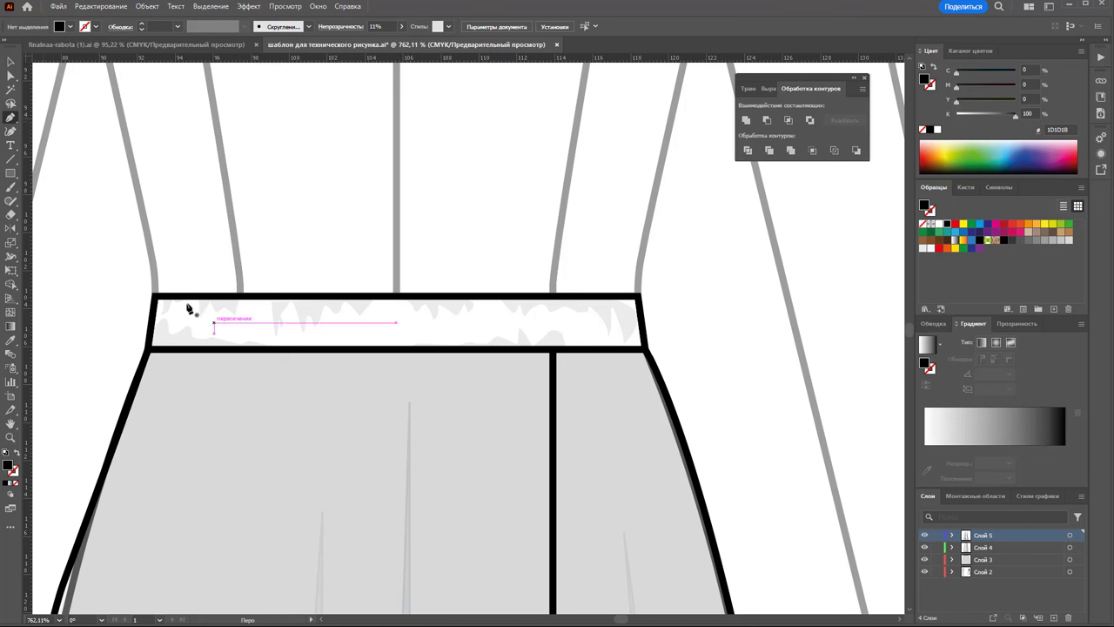
drag(172, 298, 170, 323)
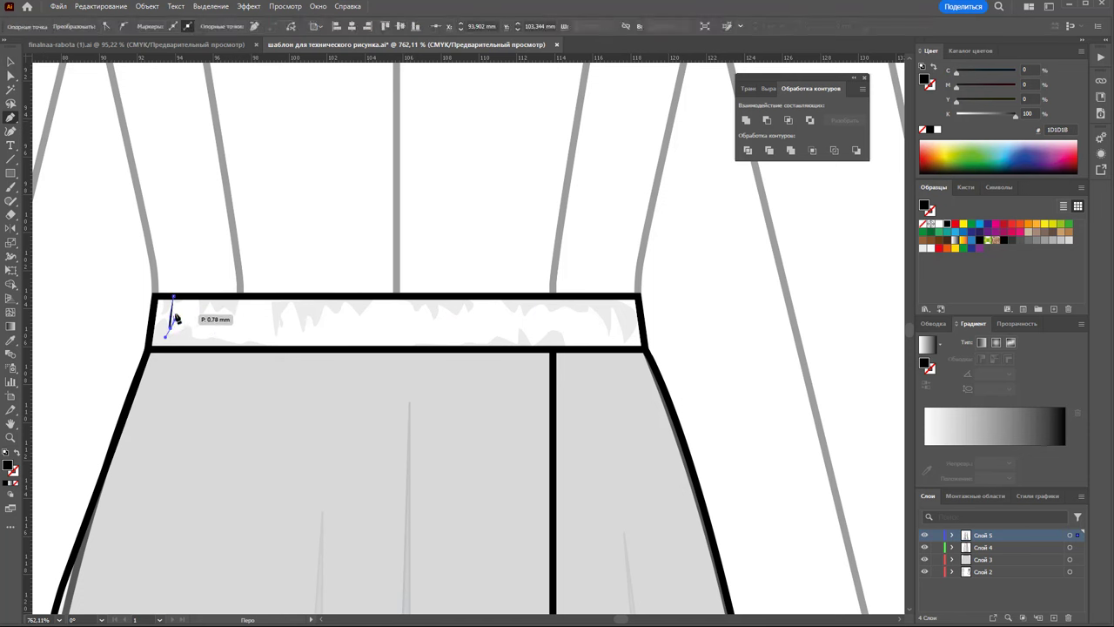
ctrl+click(192, 315)
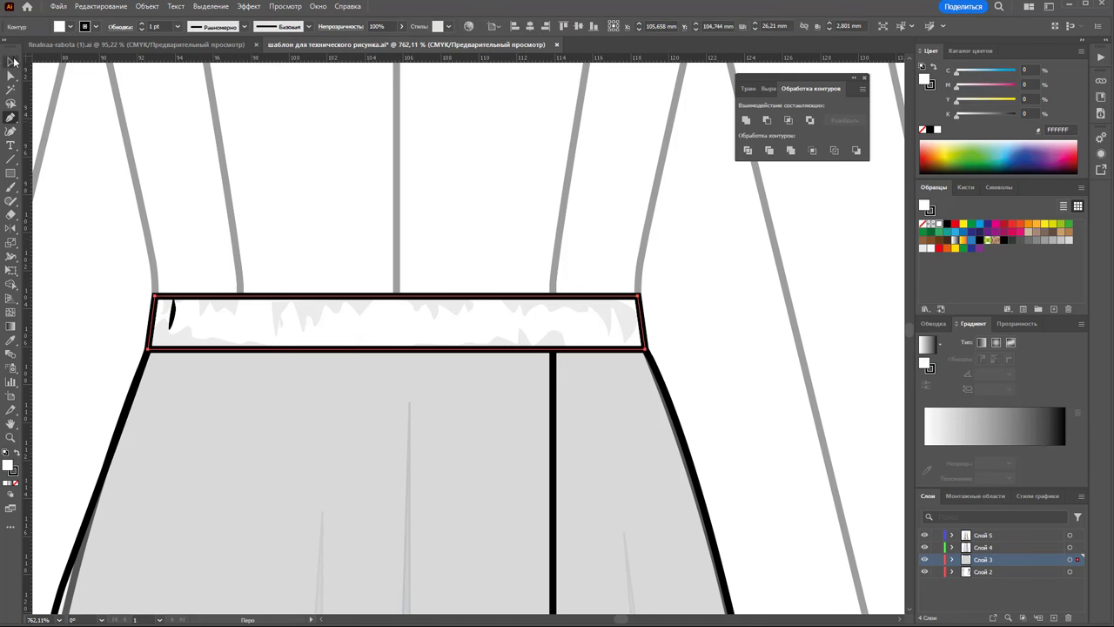
click(13, 61)
click(171, 310)
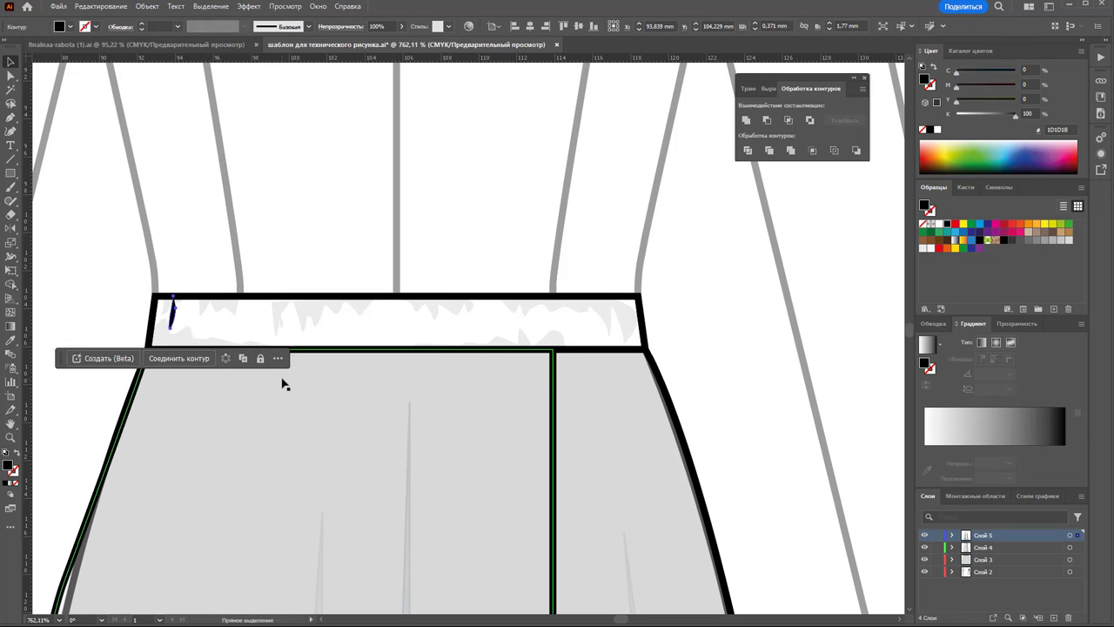
key(Delete)
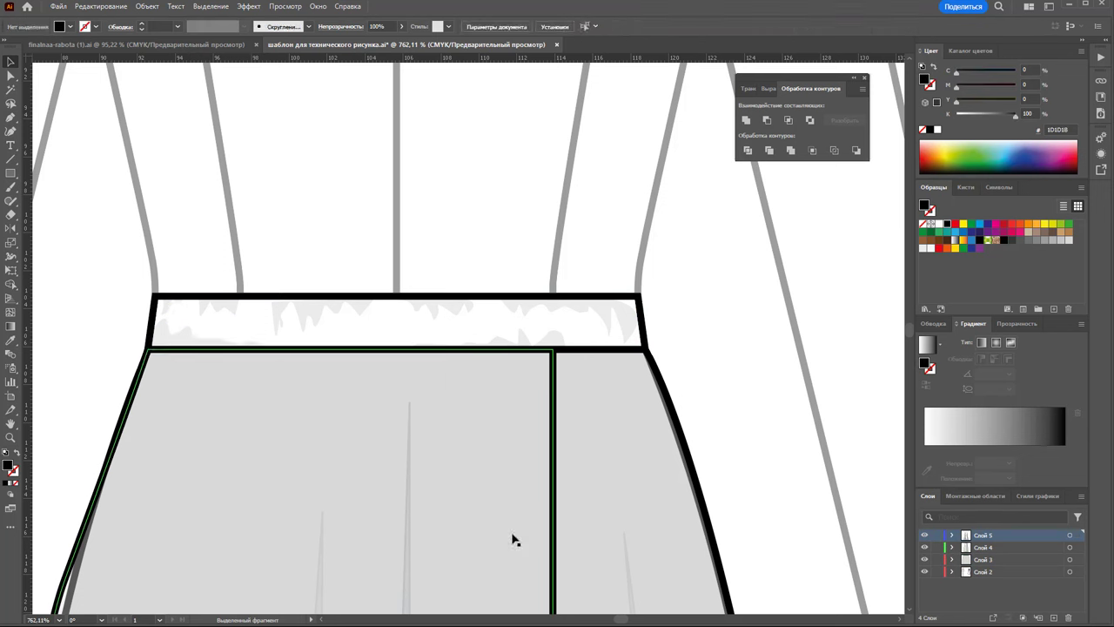
- On a new layer, paste the line at the waistband's left end as a 0.25 pt stroke
click(1054, 617)
key(ctrl+v)
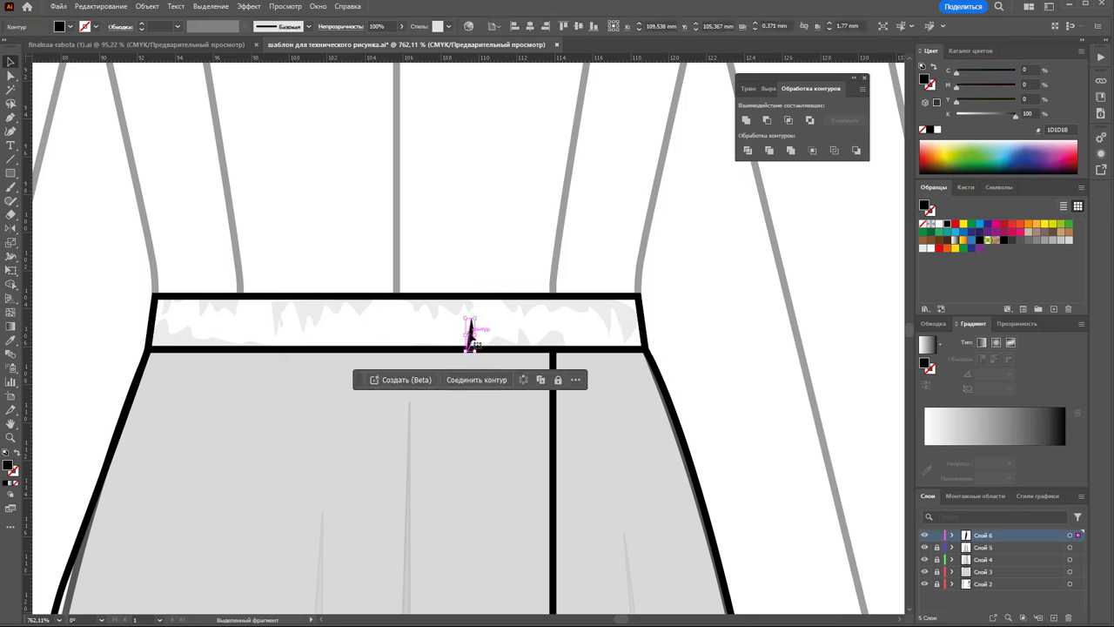
drag(470, 322, 169, 305)
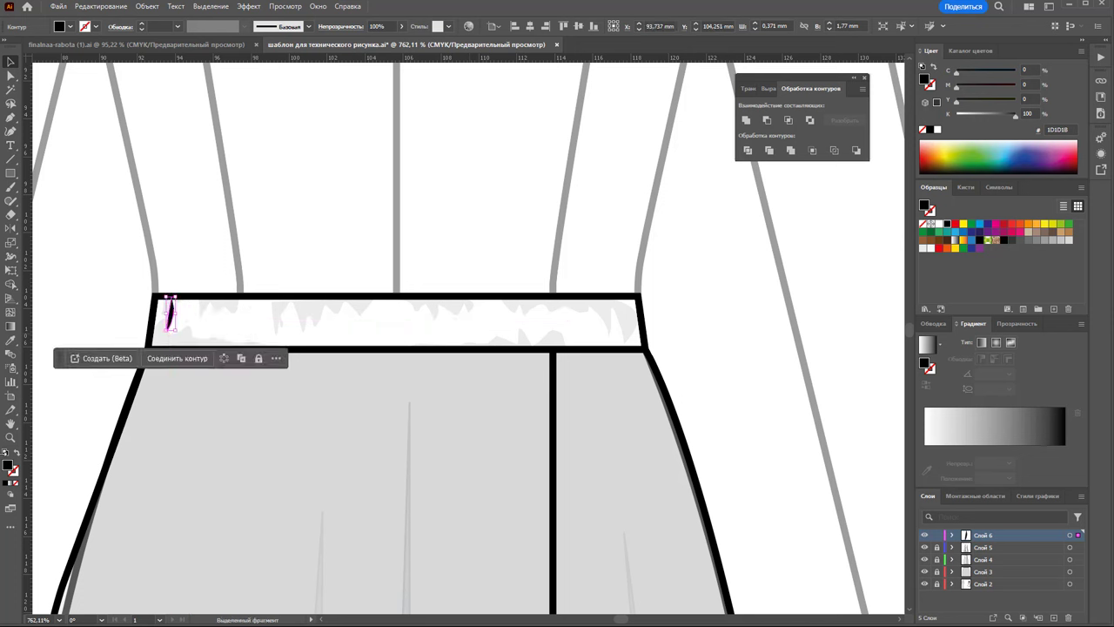
click(17, 454)
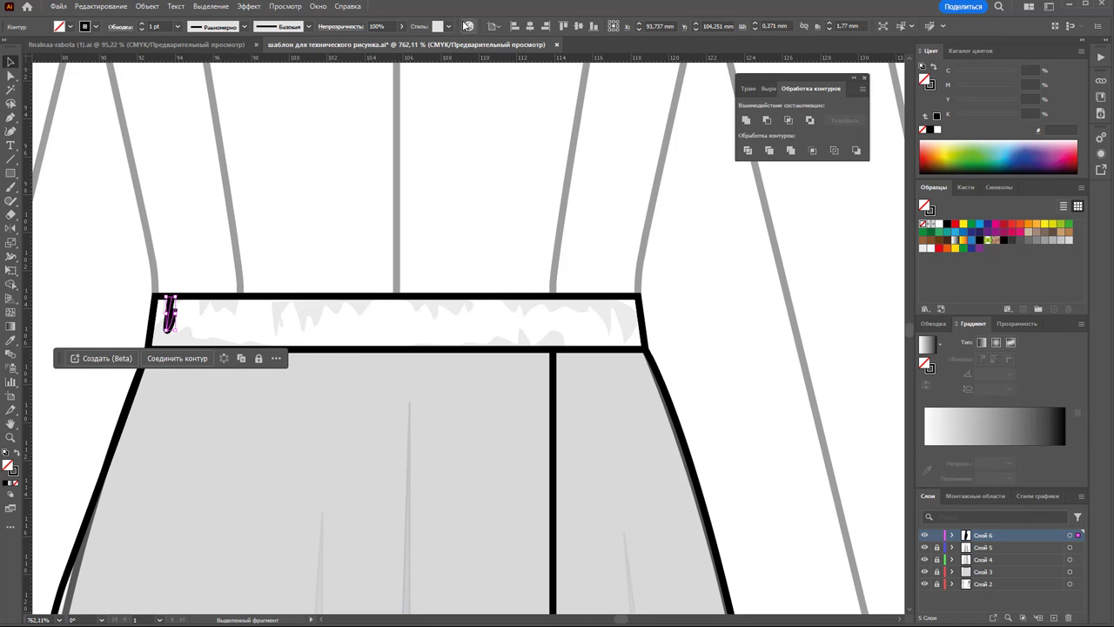
click(933, 323)
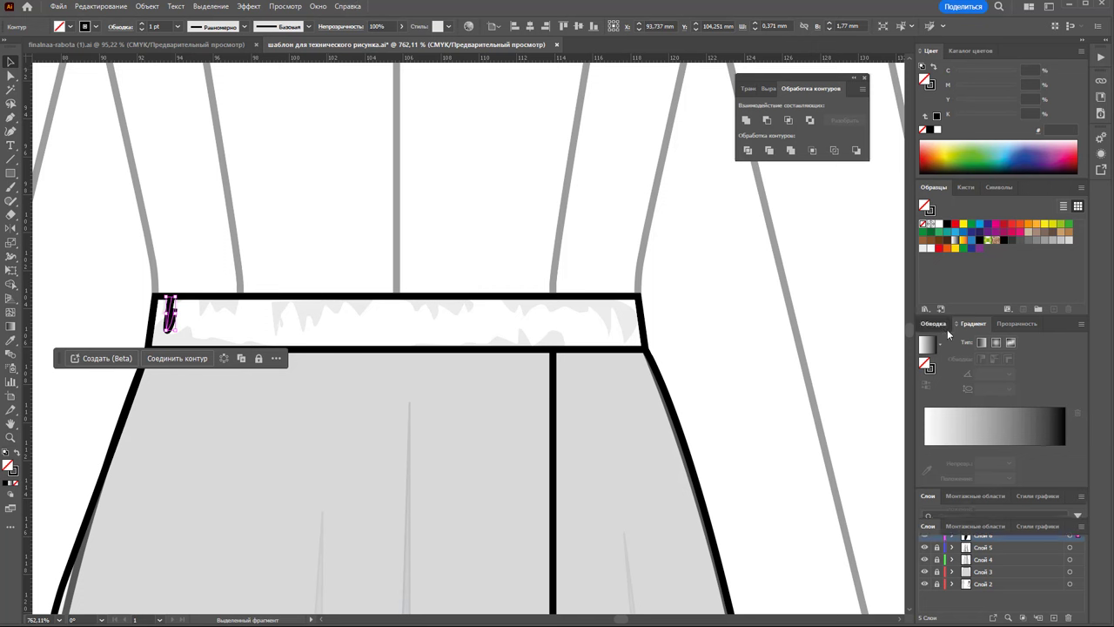
click(995, 341)
click(1008, 361)
click(279, 241)
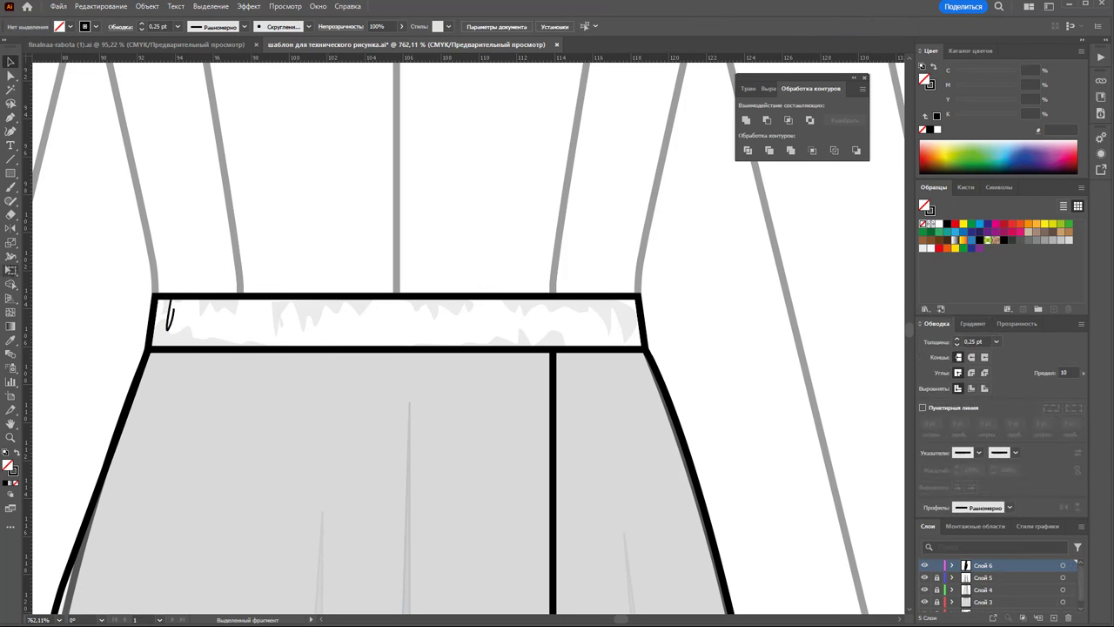
- Draw second, third and curved fourth gather lines at the waistband's left end
click(178, 345)
click(183, 314)
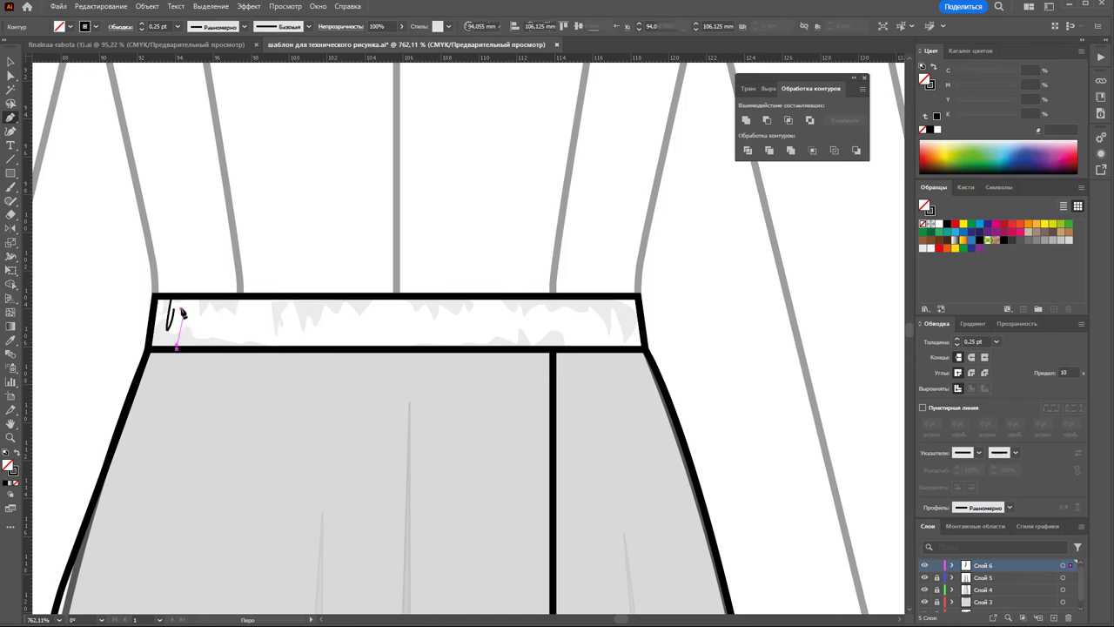
click(192, 300)
click(191, 330)
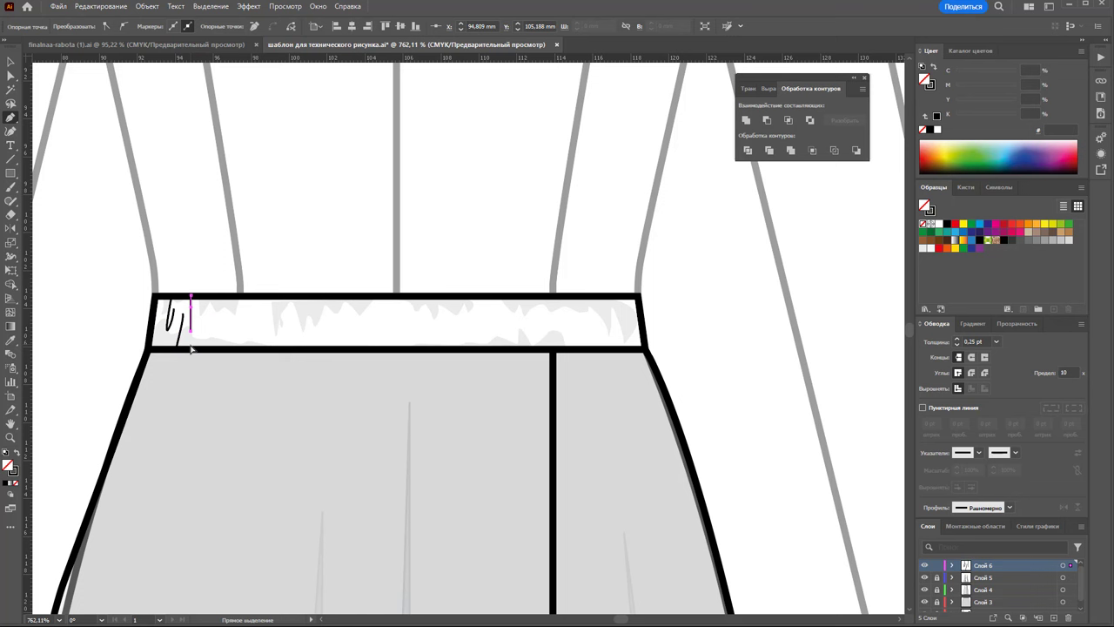
key(Escape)
click(204, 294)
drag(207, 352, 224, 342)
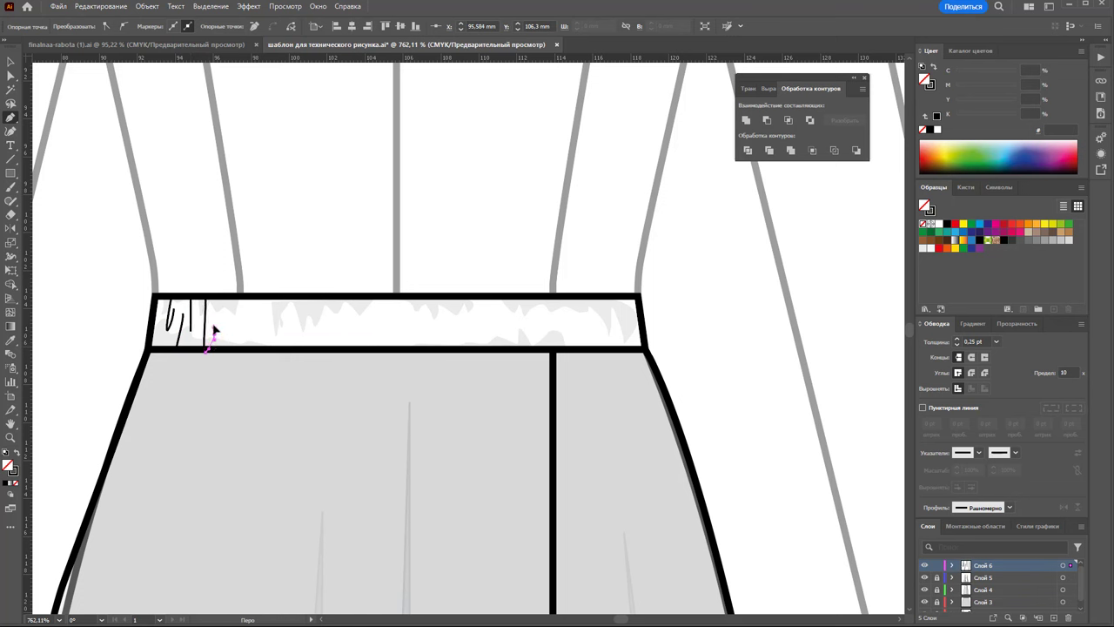
key(Escape)
- Add two more short hooked gather lines beside them
click(229, 302)
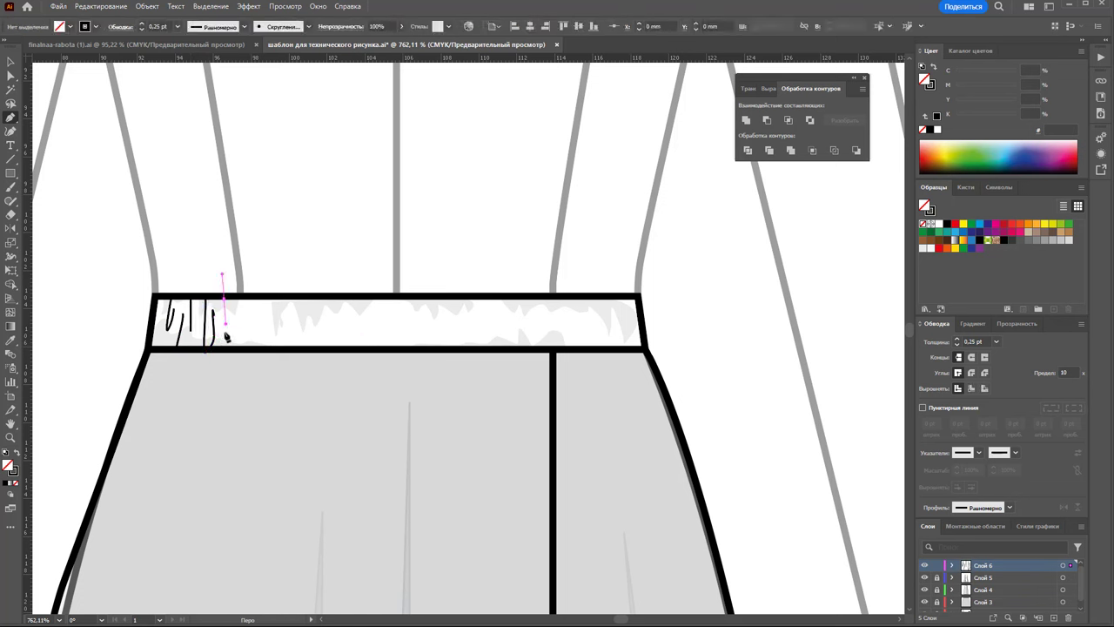
click(233, 322)
key(Escape)
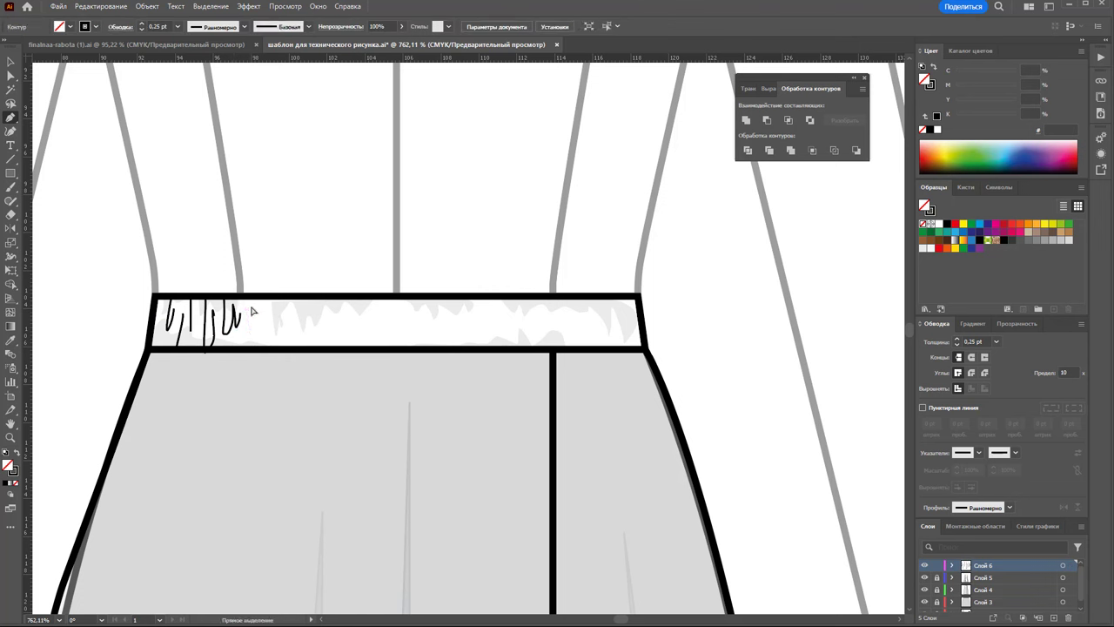
click(247, 308)
click(249, 334)
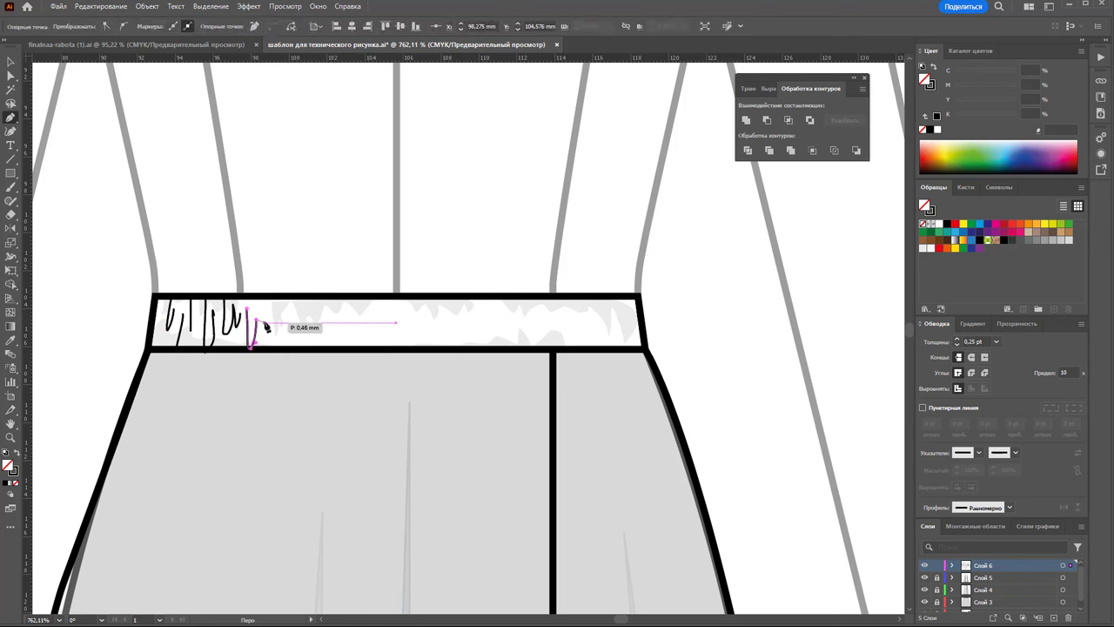
key(Escape)
click(10, 62)
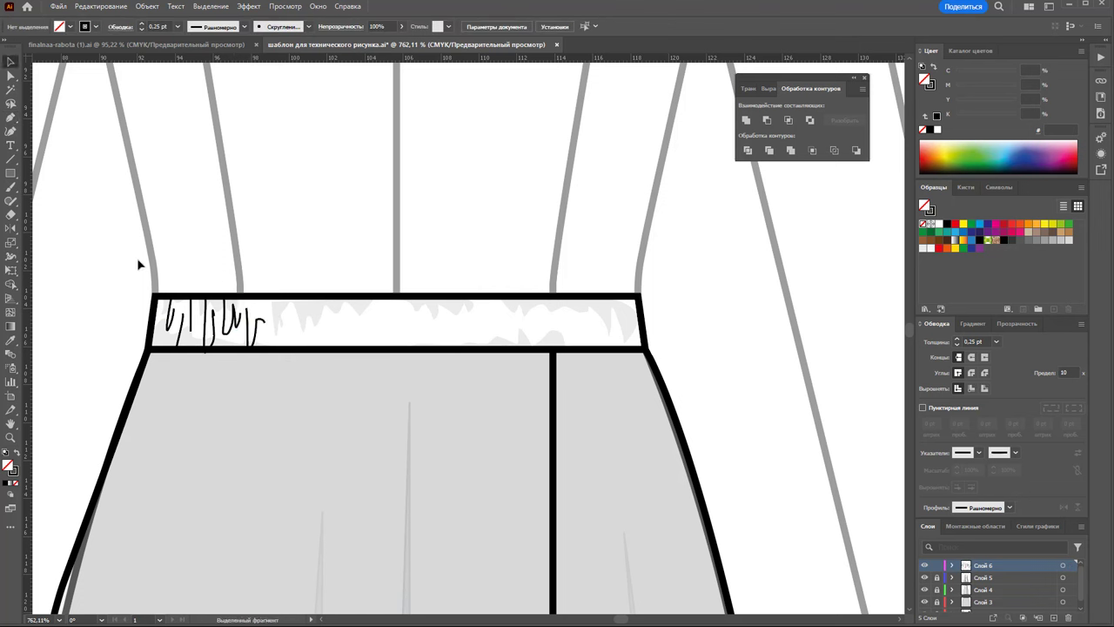
- Copy and resize the gather line groups to span the waistband to its right end
drag(267, 366, 338, 335)
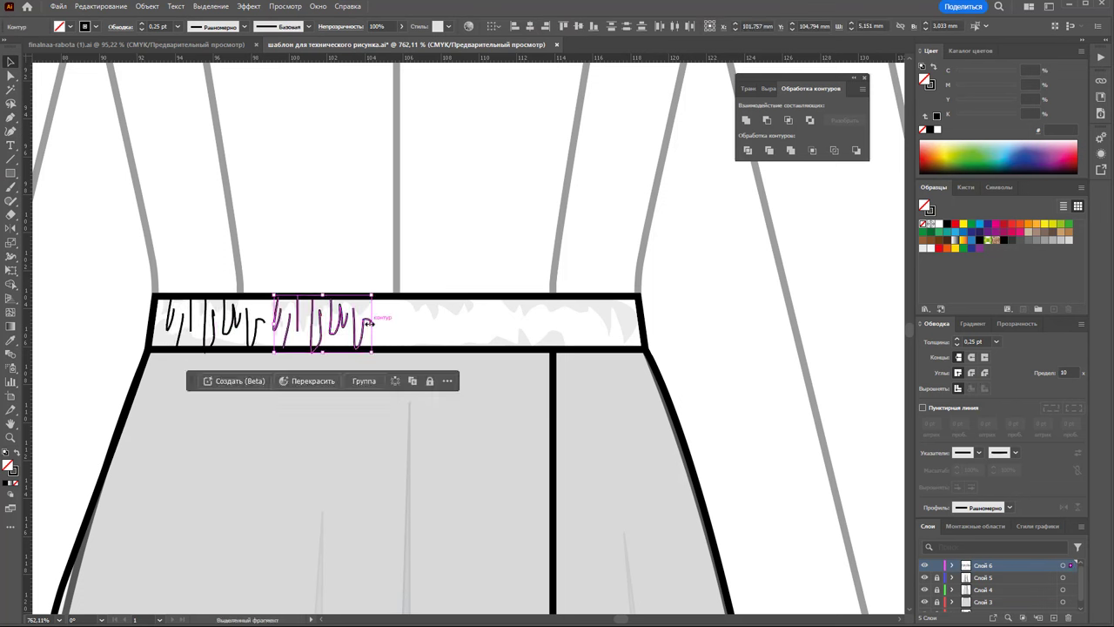
mouse_move(369, 323)
mouse_down()
mouse_move(452, 324)
mouse_move(263, 324)
mouse_move(272, 326)
mouse_move(122, 252)
mouse_up()
drag(313, 338, 576, 337)
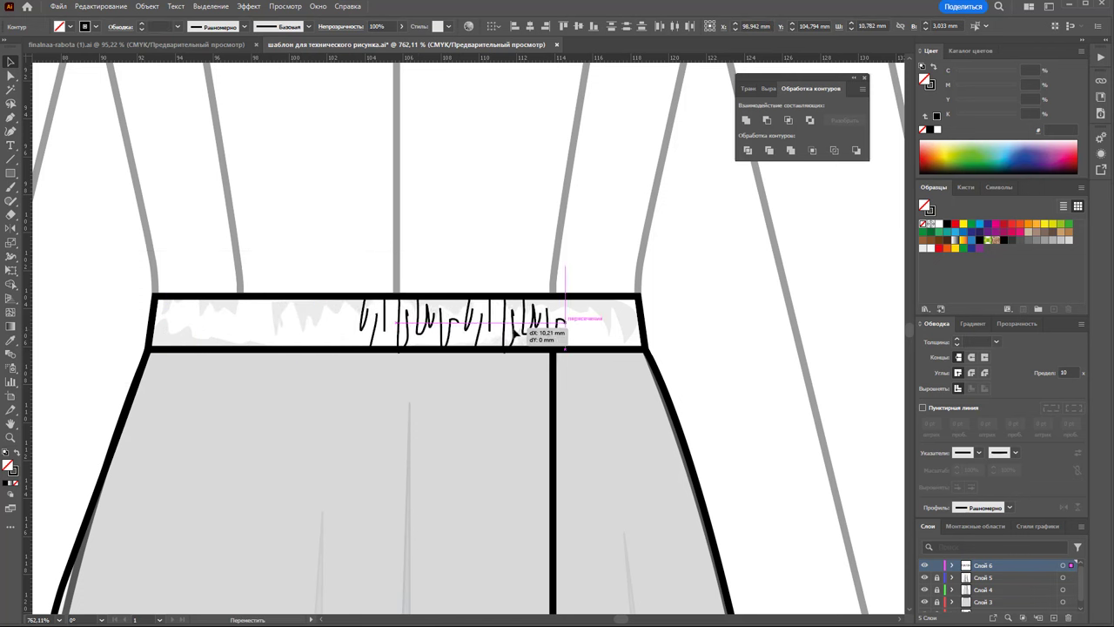
drag(426, 325, 389, 325)
click(136, 343)
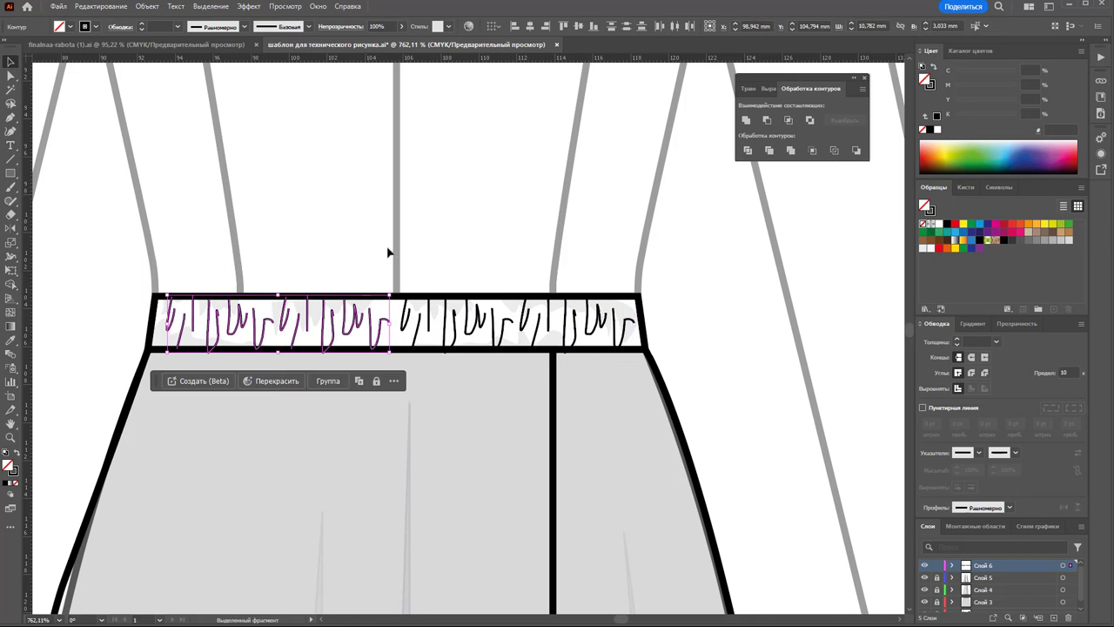
- Nudge and lengthen individual gather lines for an even spread
click(388, 252)
click(405, 323)
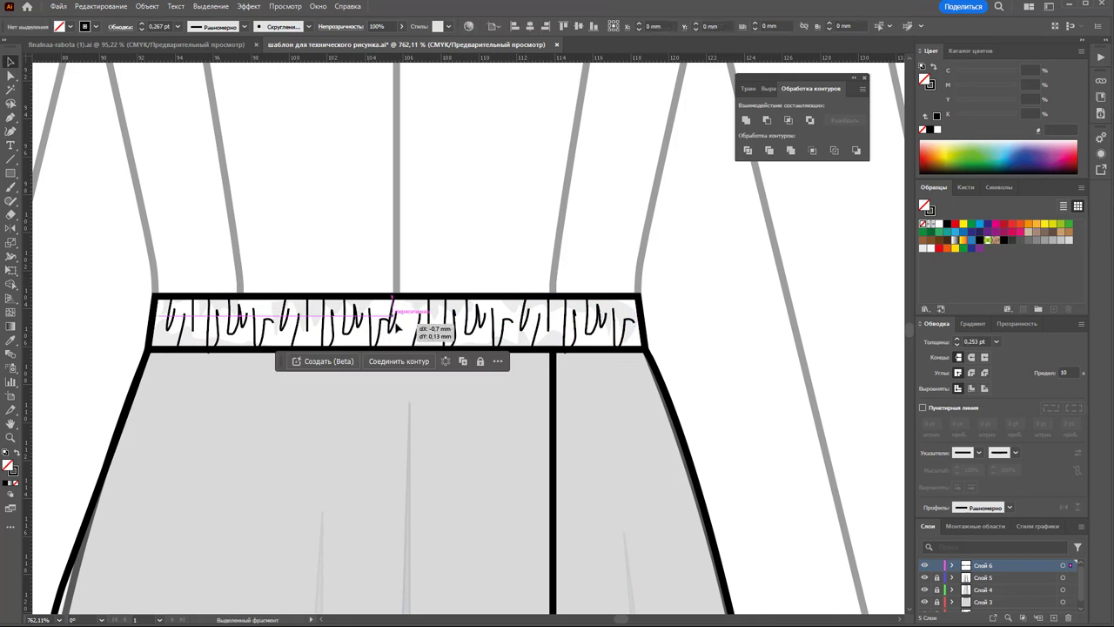
mouse_move(396, 323)
mouse_down()
mouse_move(383, 323)
mouse_move(399, 315)
mouse_up()
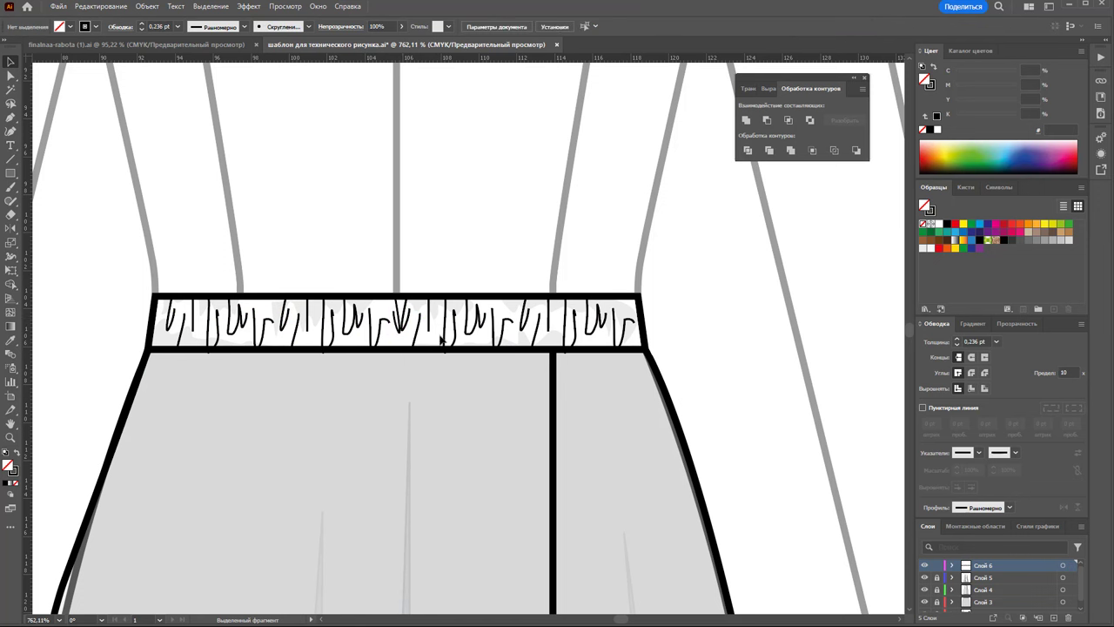
drag(446, 345, 442, 341)
drag(445, 296, 449, 306)
click(538, 264)
- Give all waistband gather lines a 0.25 pt stroke with a tapered width profile
drag(131, 251, 672, 368)
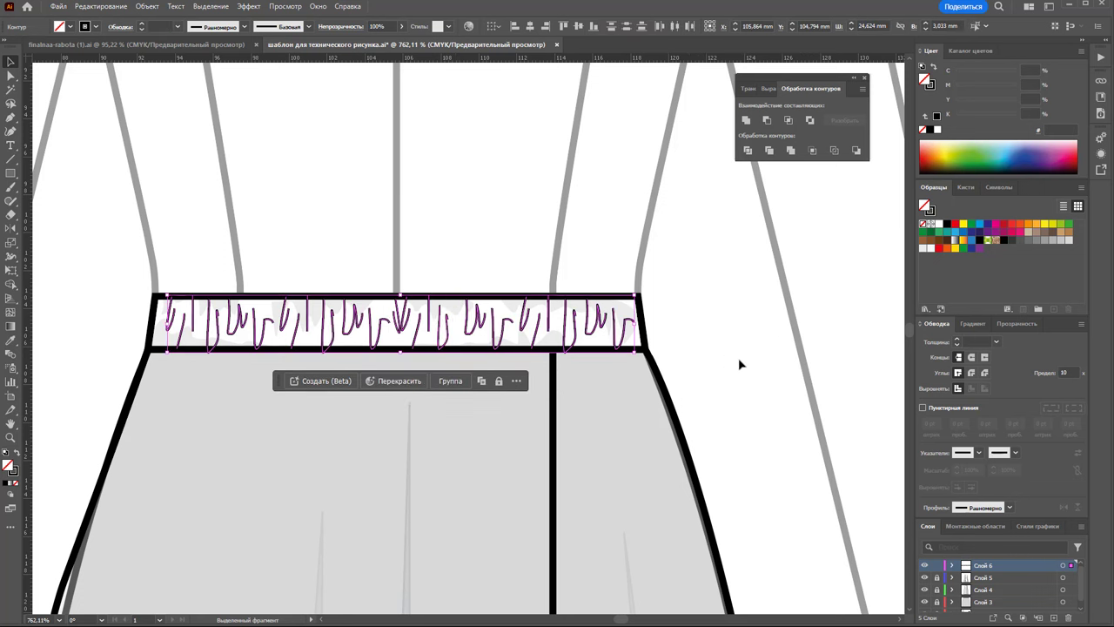
click(997, 342)
click(1010, 508)
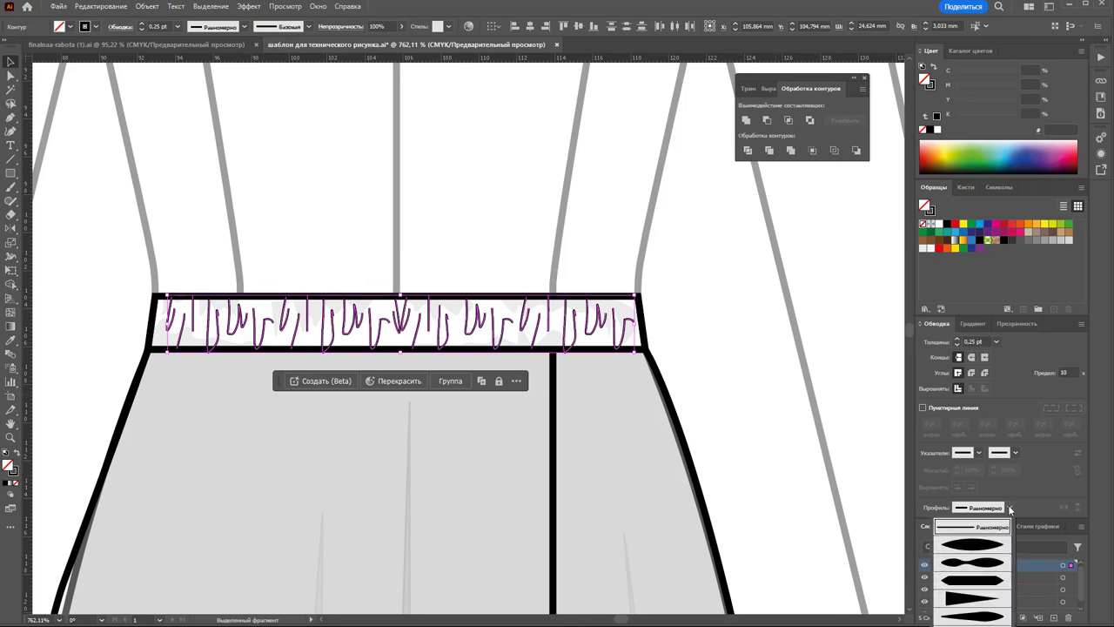
click(980, 618)
click(769, 432)
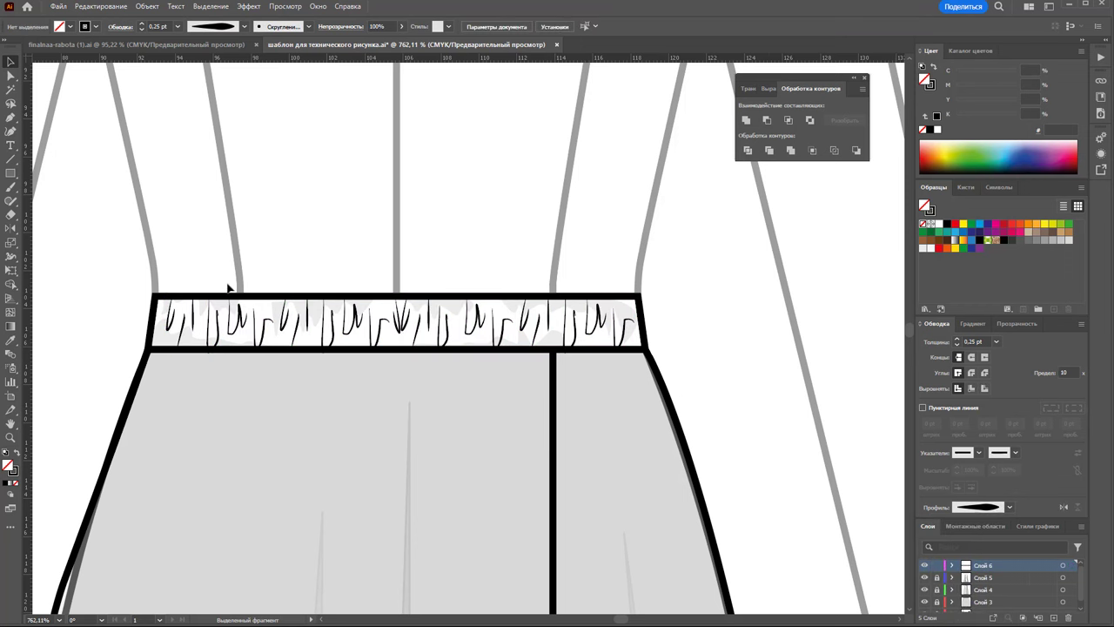
click(11, 117)
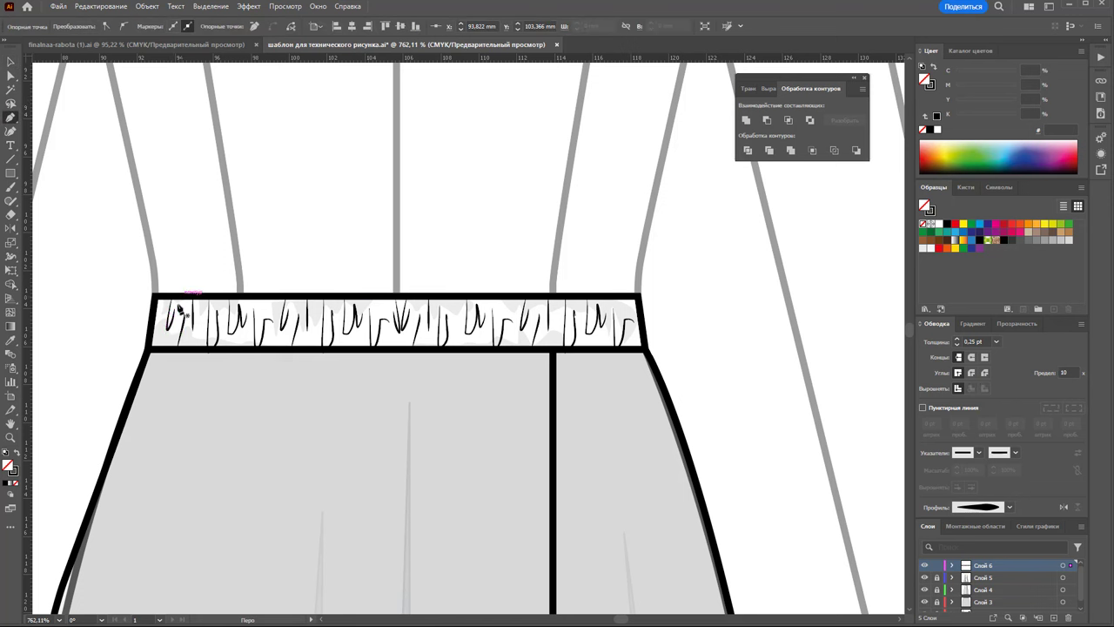
- Draw a closed test zigzag shape at the waistband's left end
click(180, 297)
click(176, 333)
click(187, 303)
click(195, 326)
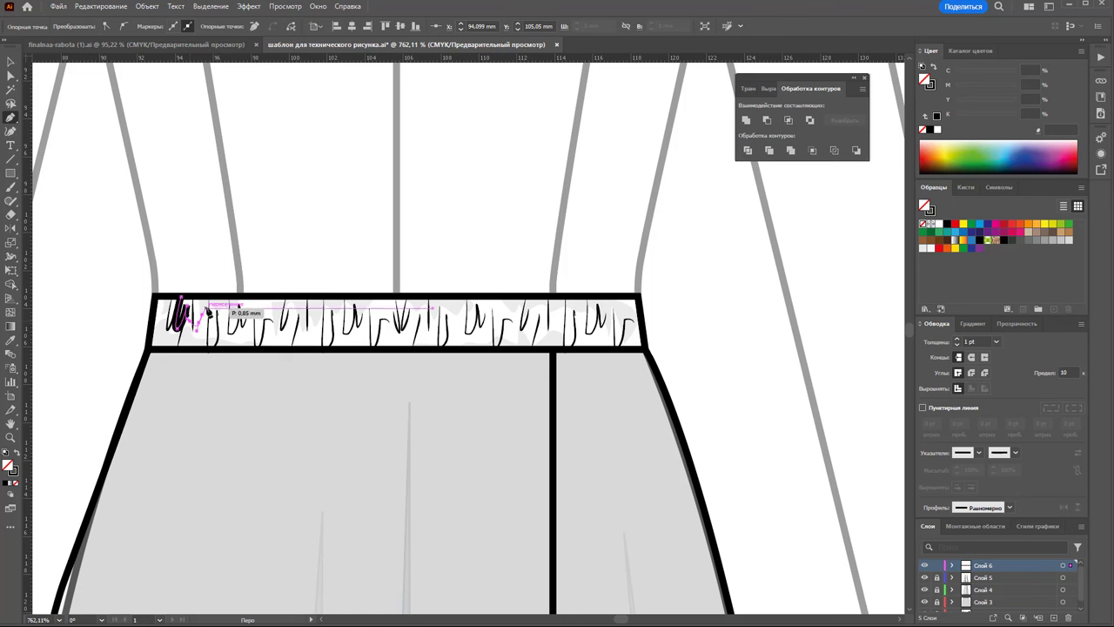
click(206, 305)
click(216, 336)
click(215, 299)
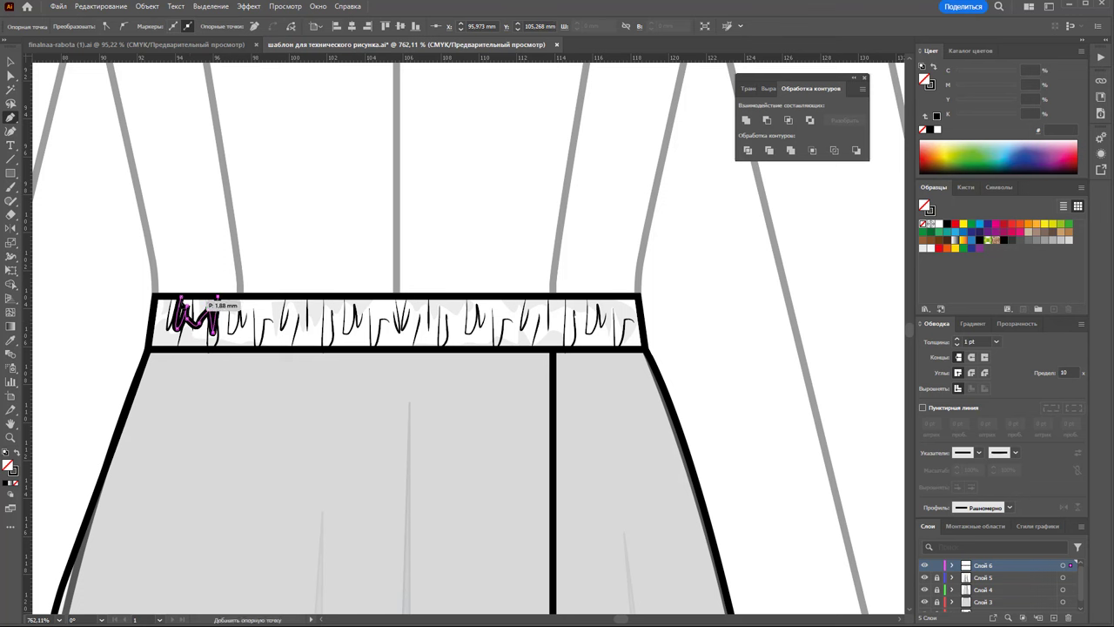
click(181, 297)
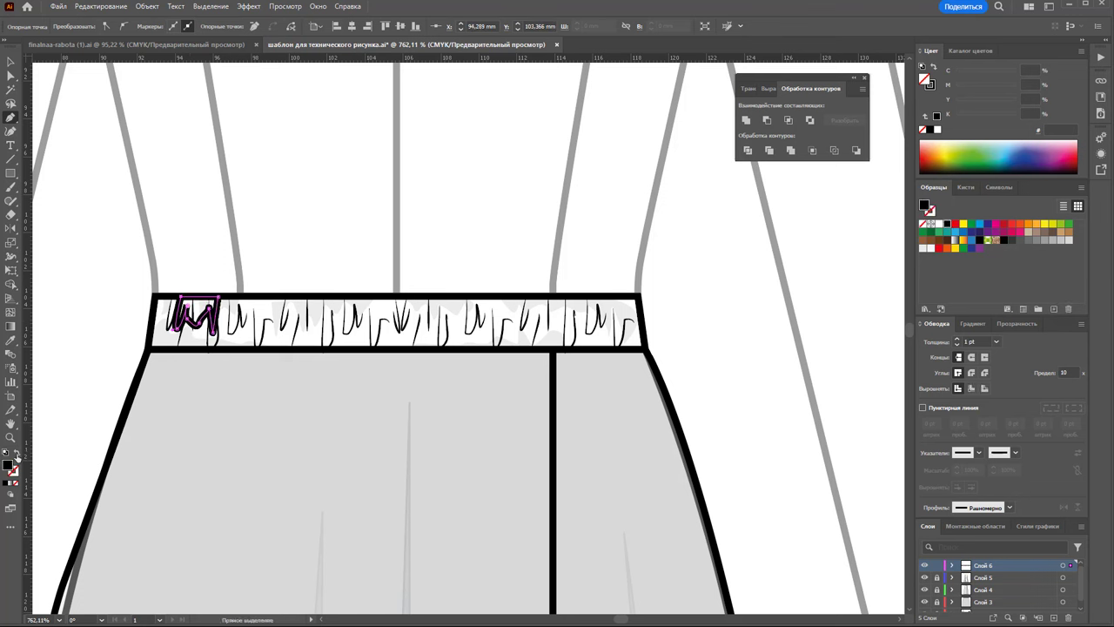
- Fill the test zigzag solid black, then delete it
click(16, 454)
click(10, 61)
click(273, 279)
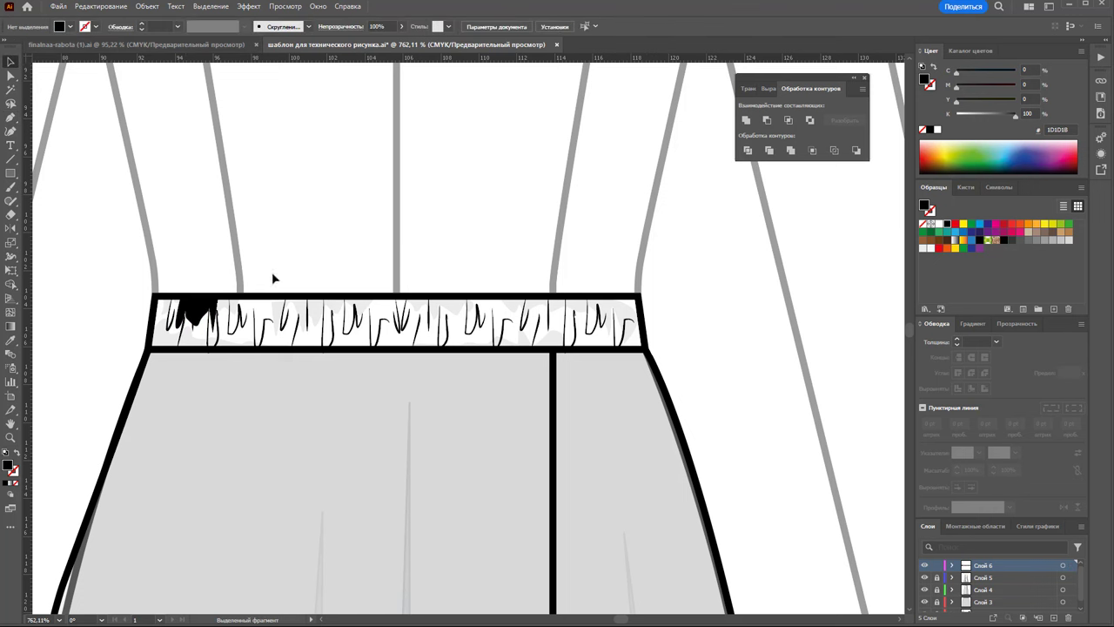
click(207, 309)
key(Delete)
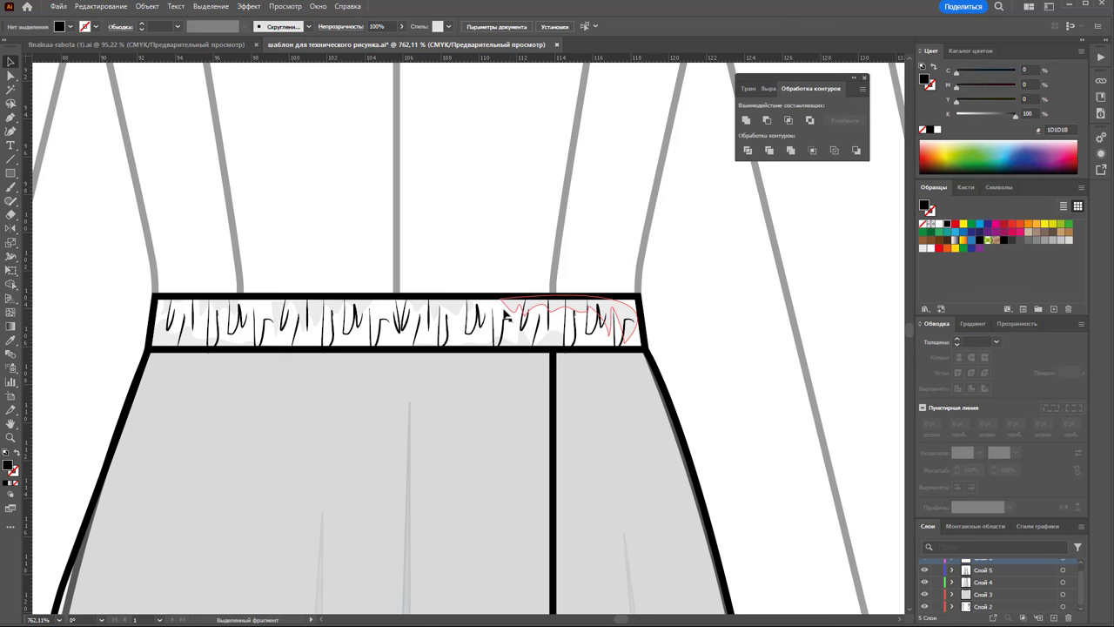
- Raise the zigzag shading opacity to 26%, then adjust the left shape's opacity separately
click(518, 313)
shift+click(374, 306)
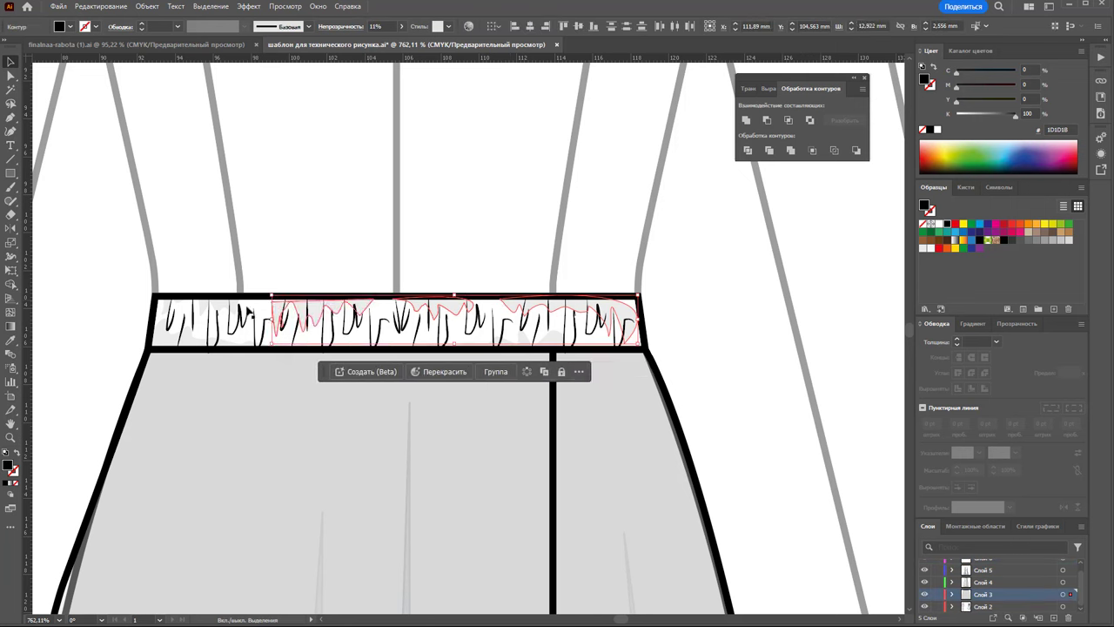
shift+click(205, 309)
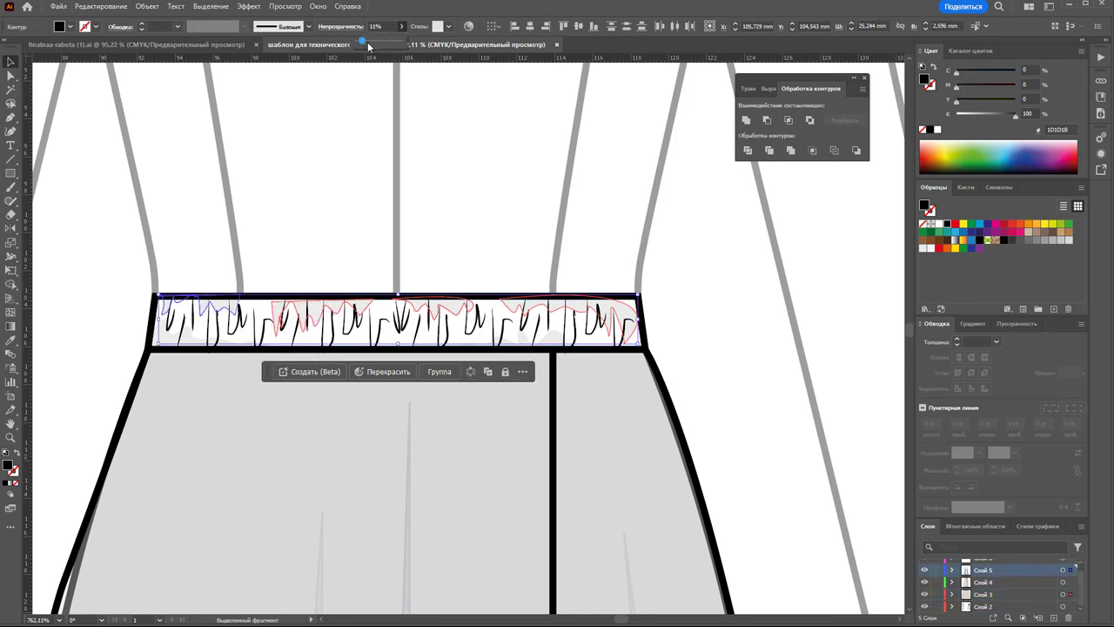
drag(368, 46, 373, 44)
click(355, 180)
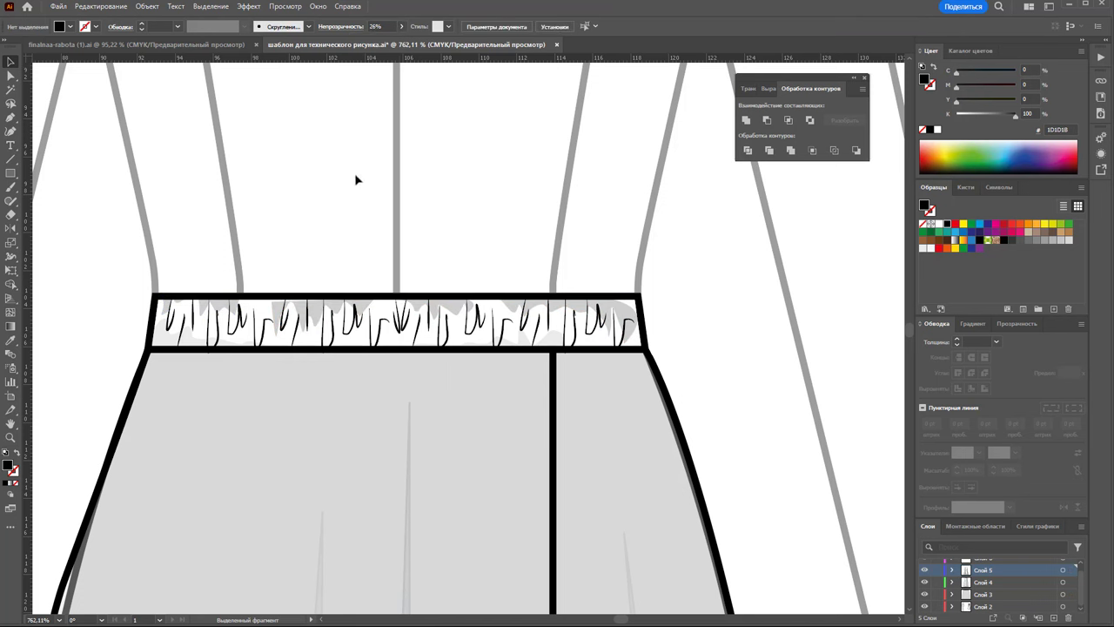
click(186, 341)
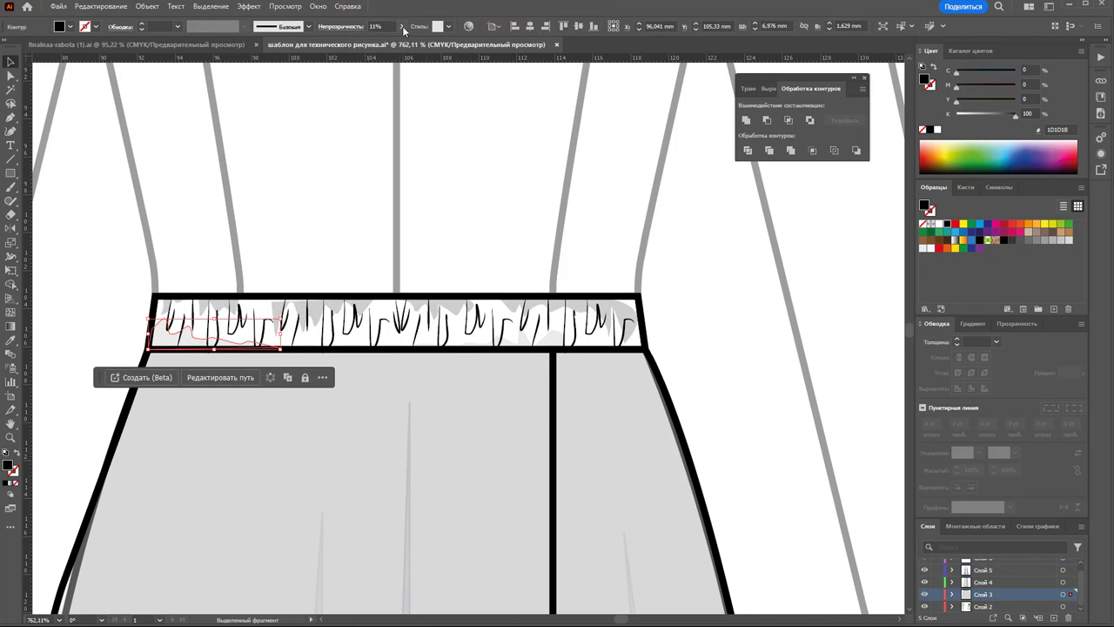
drag(368, 43, 376, 43)
click(370, 318)
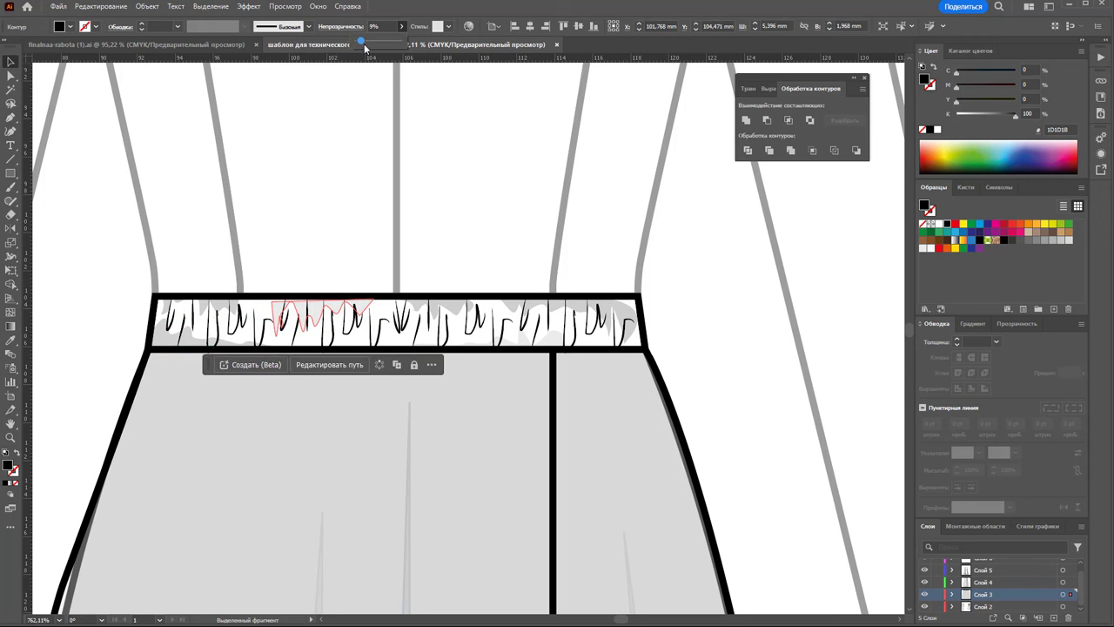
click(435, 217)
alt+click(398, 433)
- Delete the old skirt outline drawn to the right of the croquis figure
alt+click(502, 391)
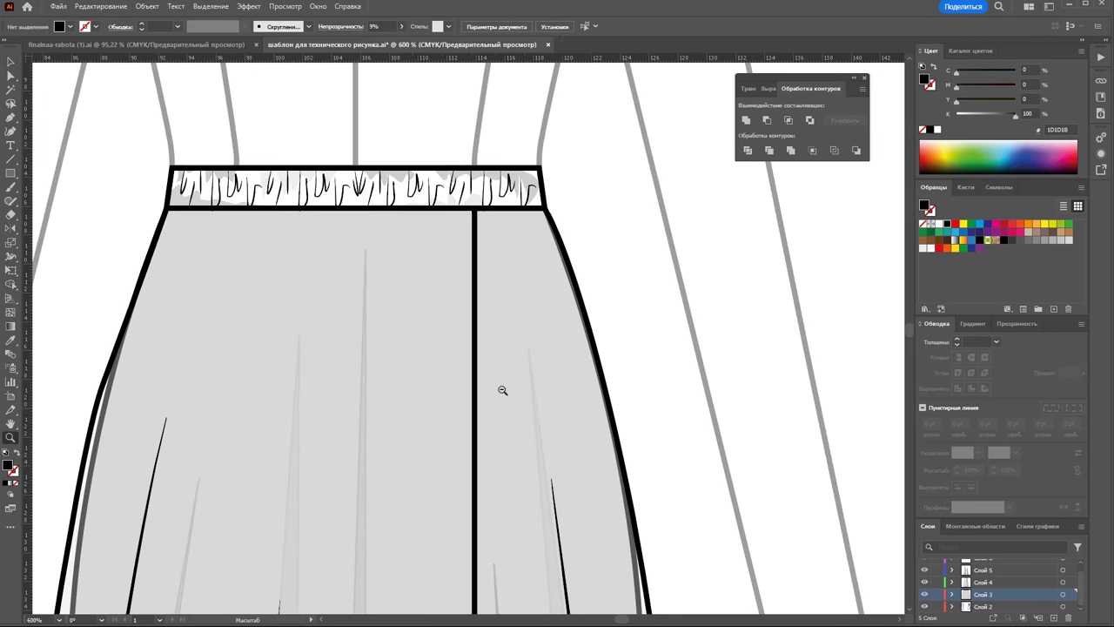
alt+click(522, 431)
alt+click(474, 288)
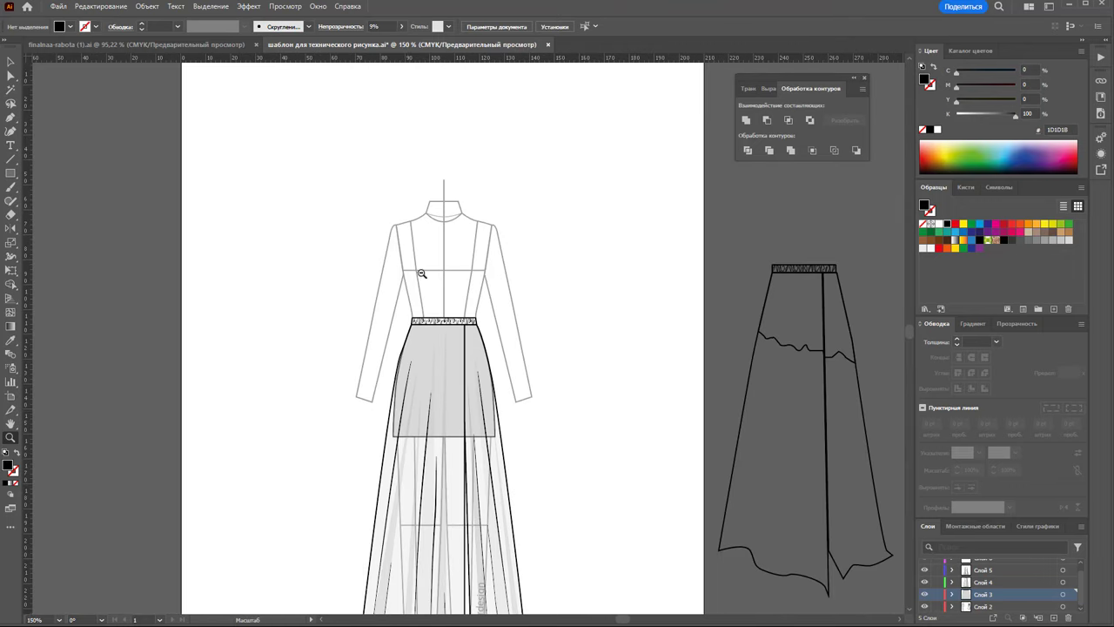
alt+click(583, 412)
drag(472, 270, 527, 276)
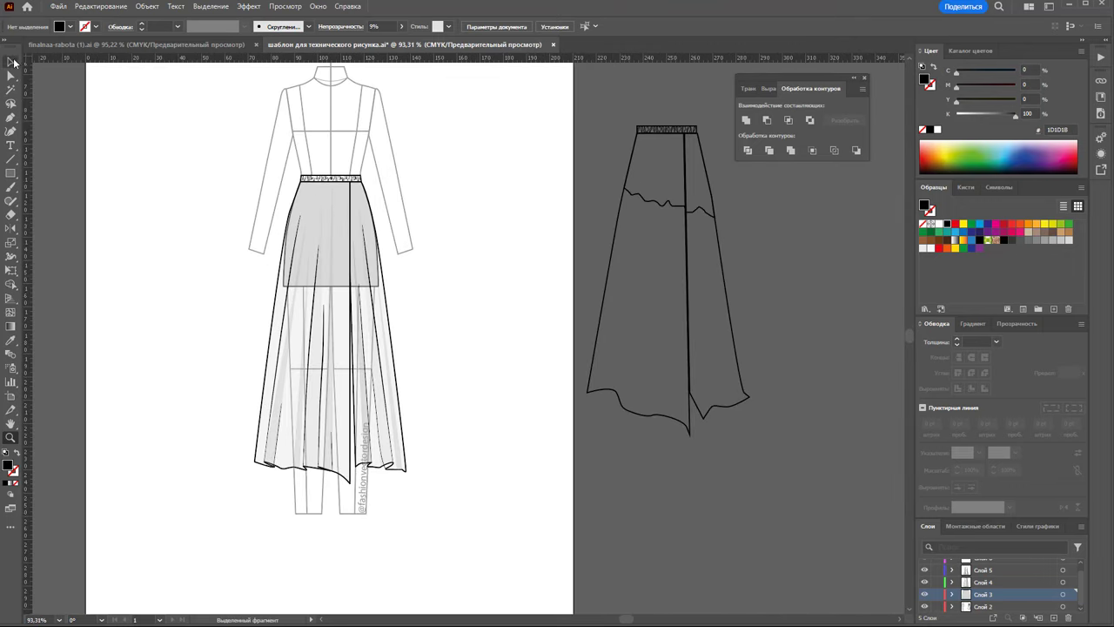
alt+click(415, 331)
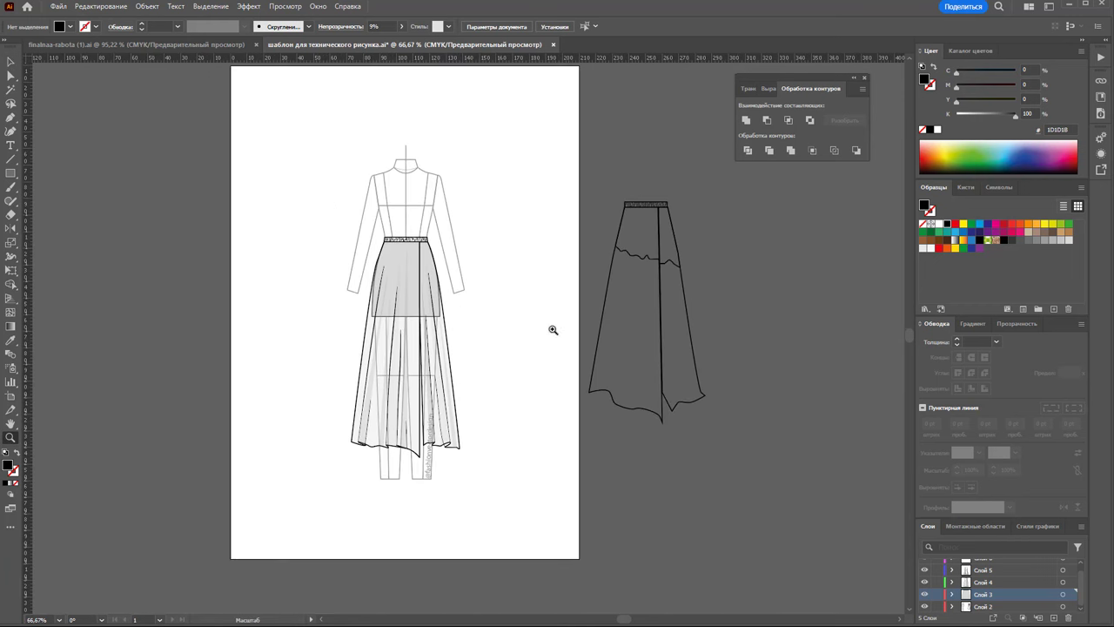
click(11, 62)
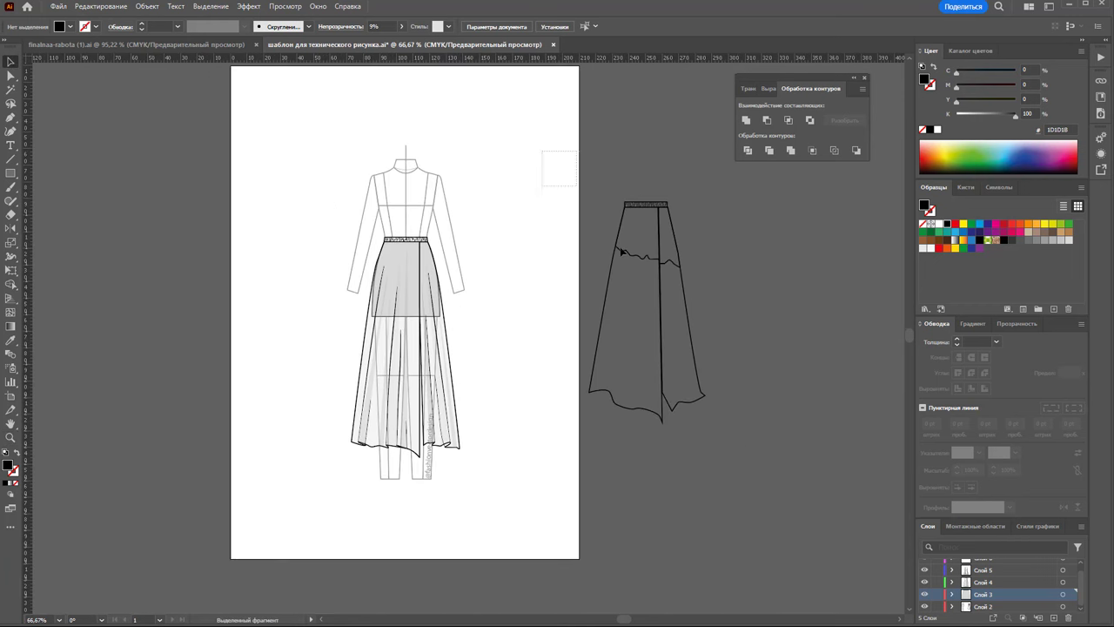
drag(542, 149, 757, 452)
key(Delete)
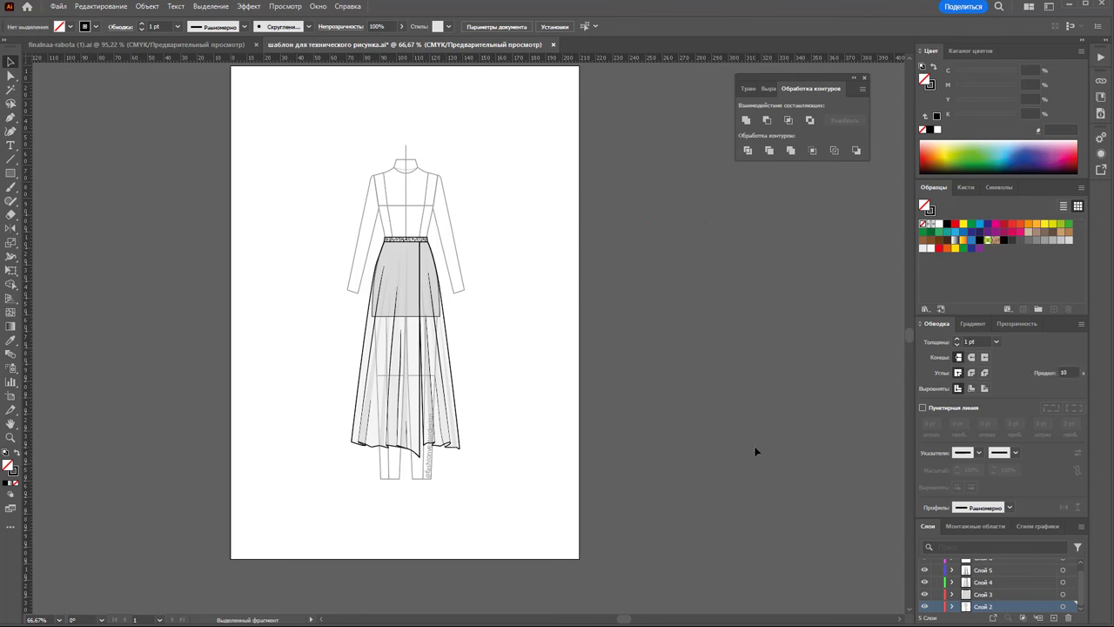
- Lock the croquis layer, move the figure and skirt about 52.75 mm left, and group them
mouse_move(980, 563)
click(924, 606)
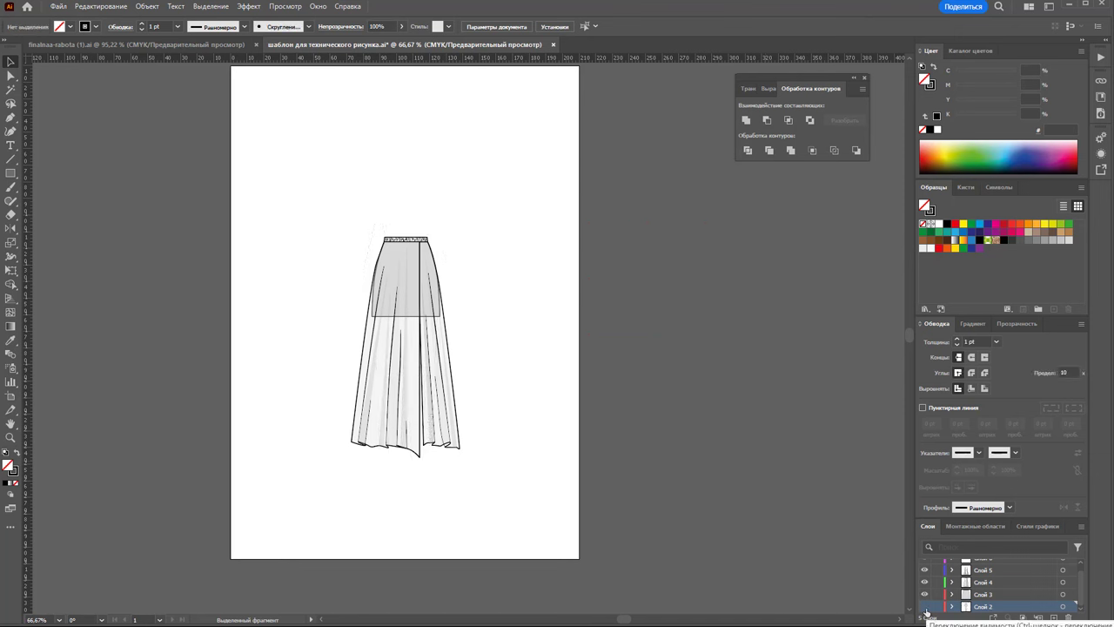
click(924, 606)
click(936, 605)
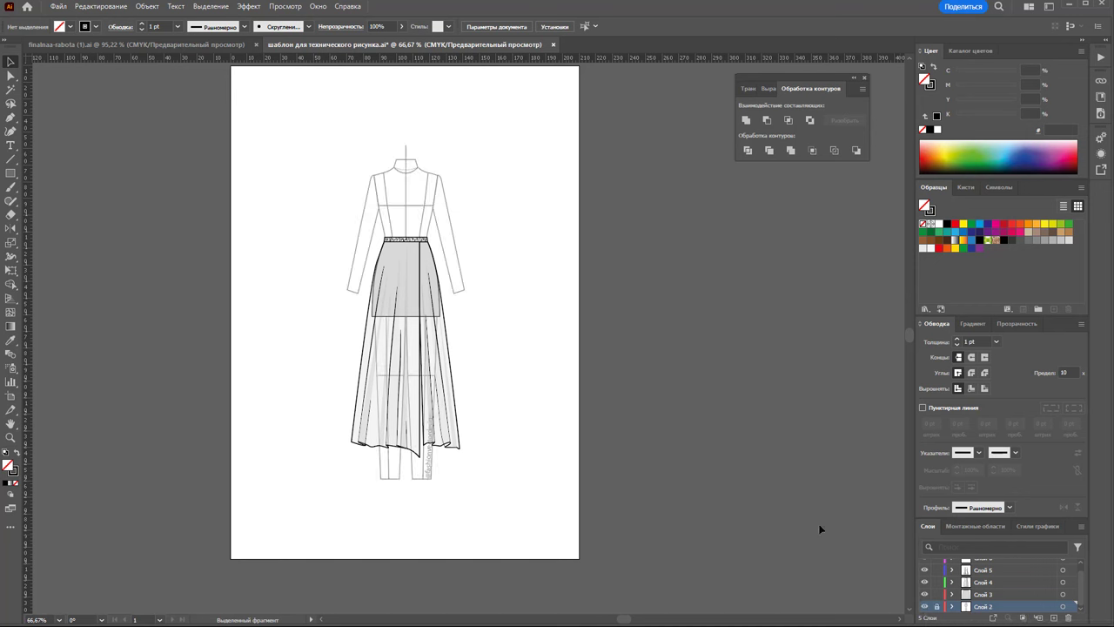
drag(247, 98, 507, 488)
mouse_move(413, 286)
mouse_down()
mouse_move(326, 300)
mouse_move(352, 299)
mouse_up()
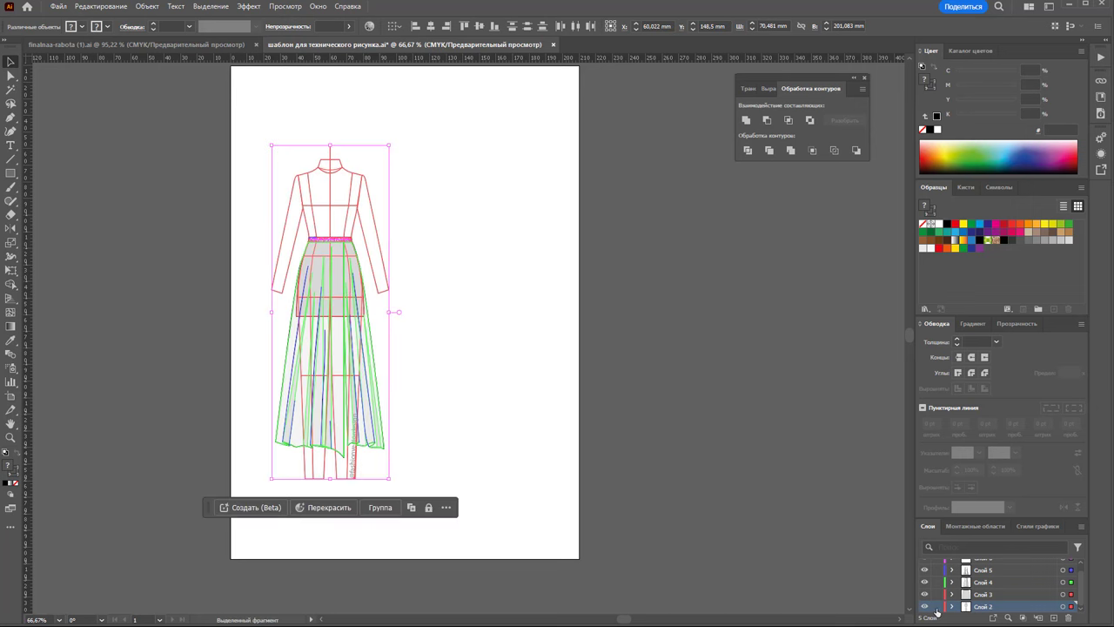
scroll(937, 583, up, 1)
key(ctrl+g)
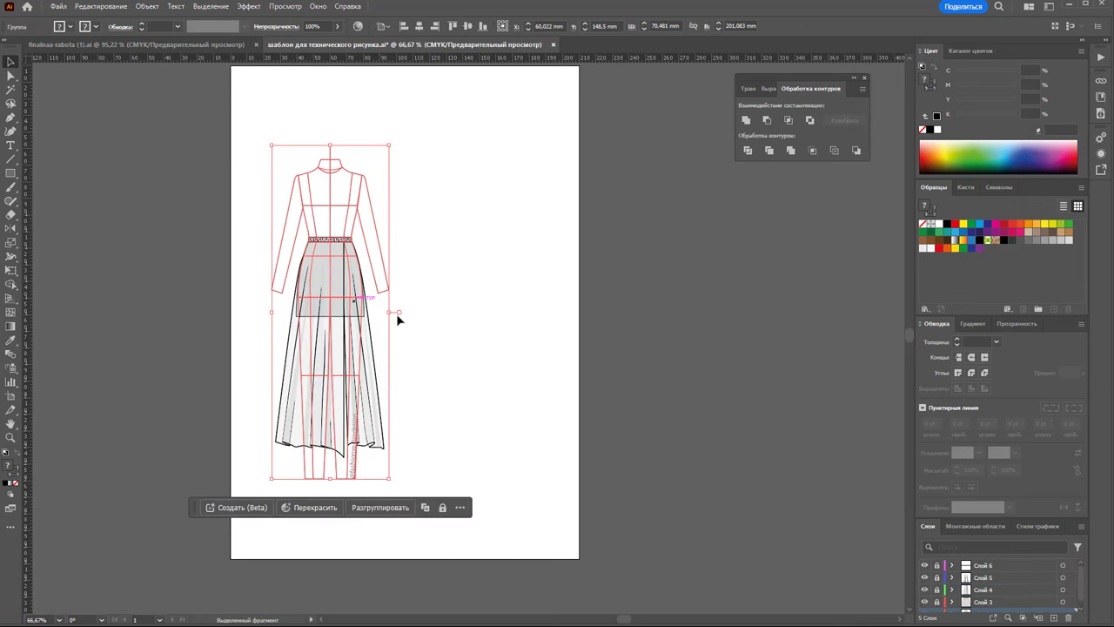
- Unlock the skirt layers and place a grouped copy of the skirt right of the figure
scroll(964, 592, down, 1)
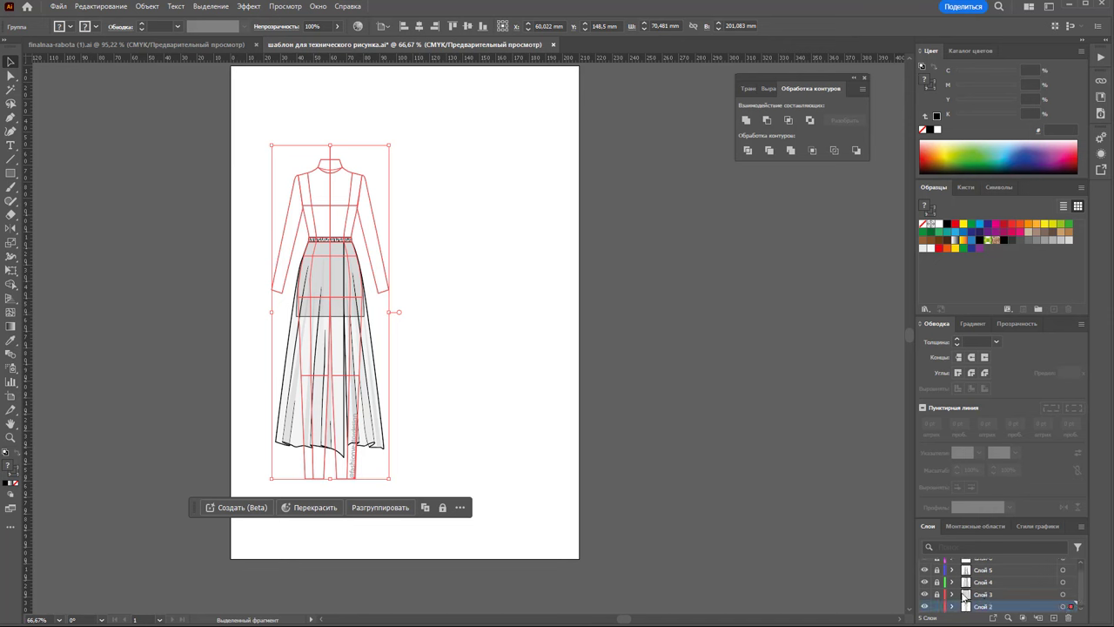
drag(936, 593, 937, 569)
click(937, 606)
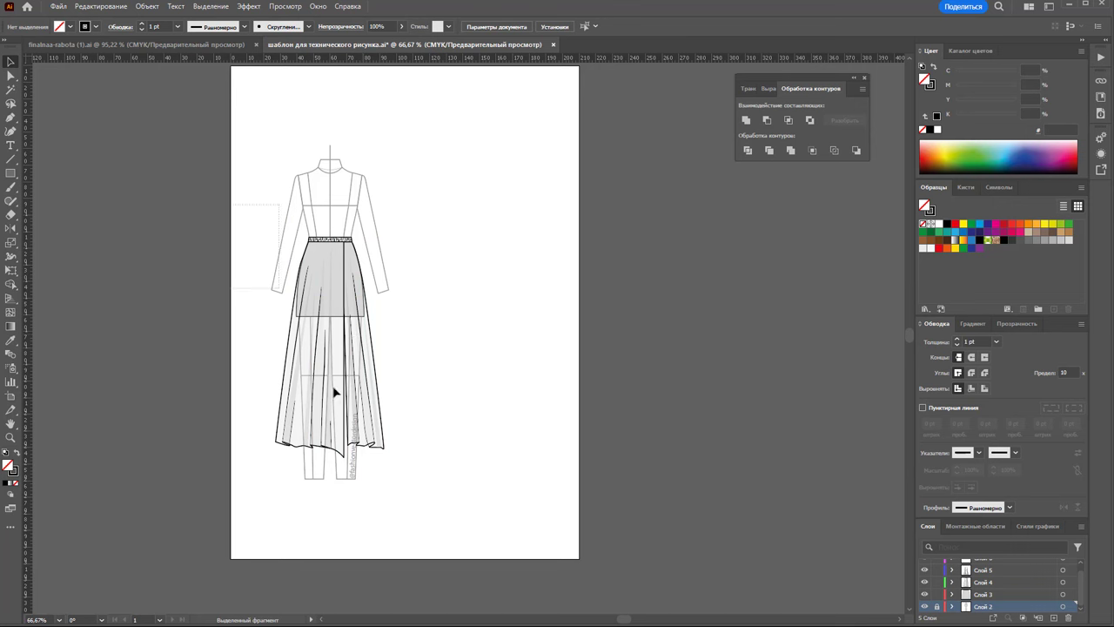
drag(331, 304, 496, 278)
right_click(505, 287)
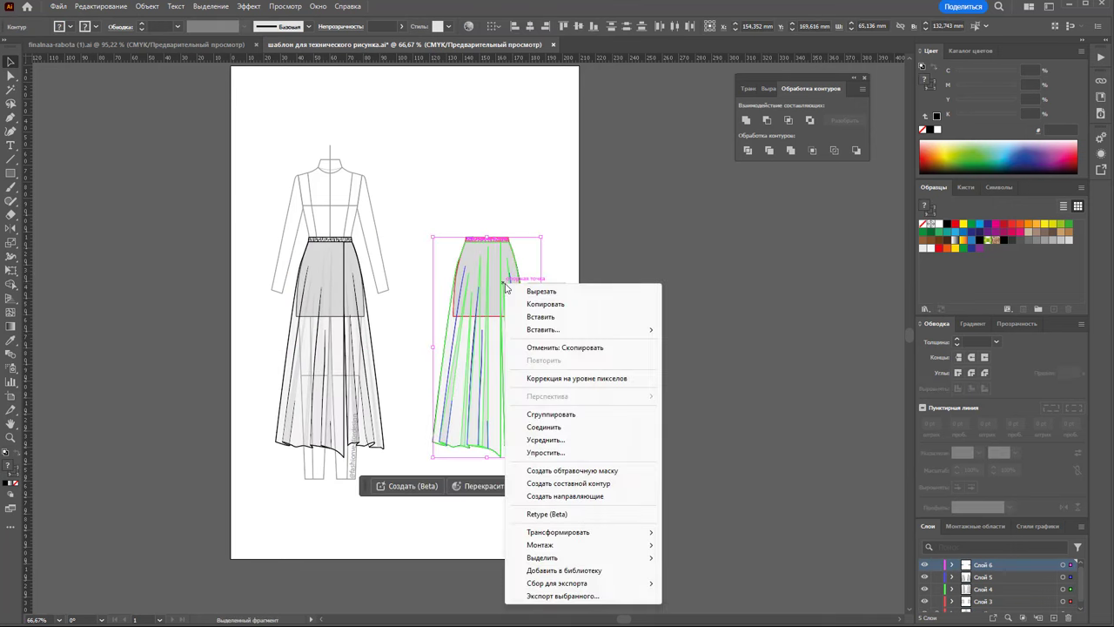
click(549, 414)
click(536, 199)
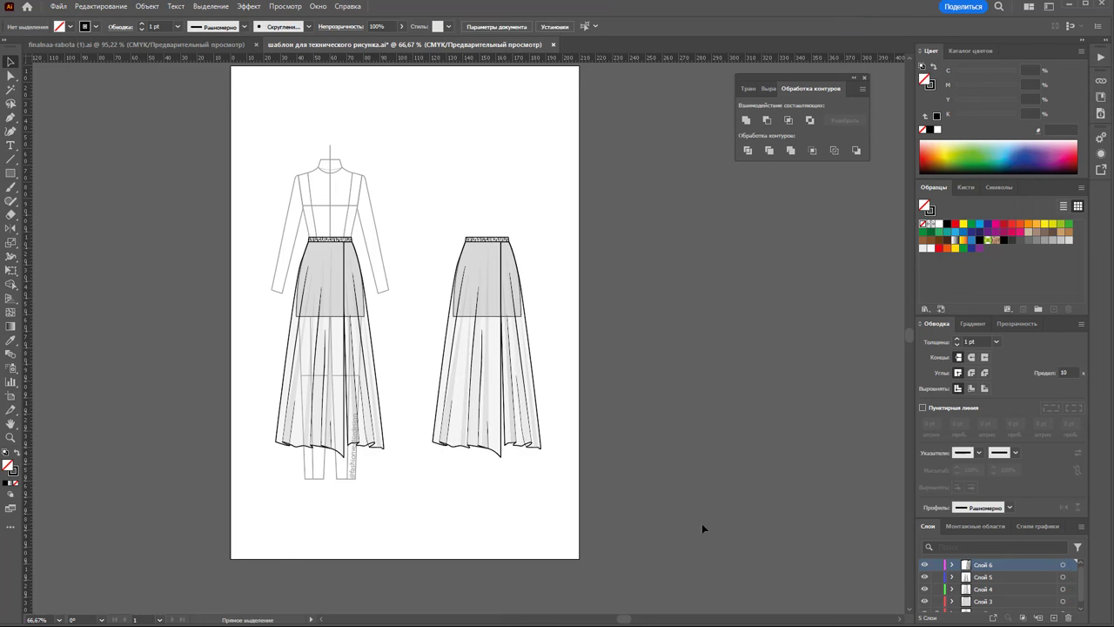
key(ctrl+0)
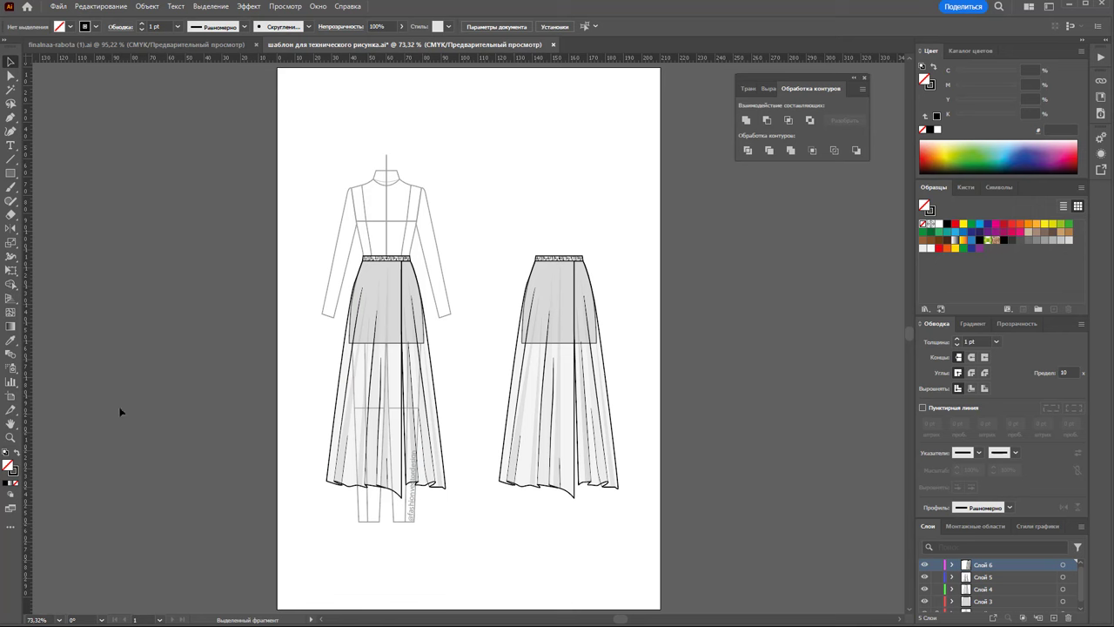
click(11, 437)
drag(527, 360, 591, 375)
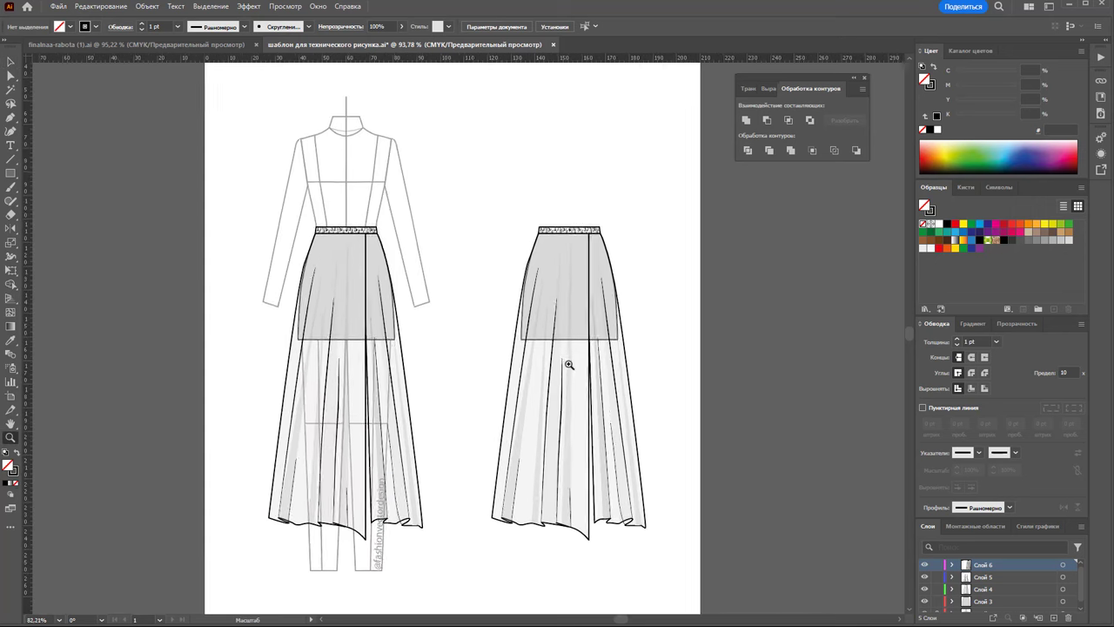
scroll(678, 379, down, 3)
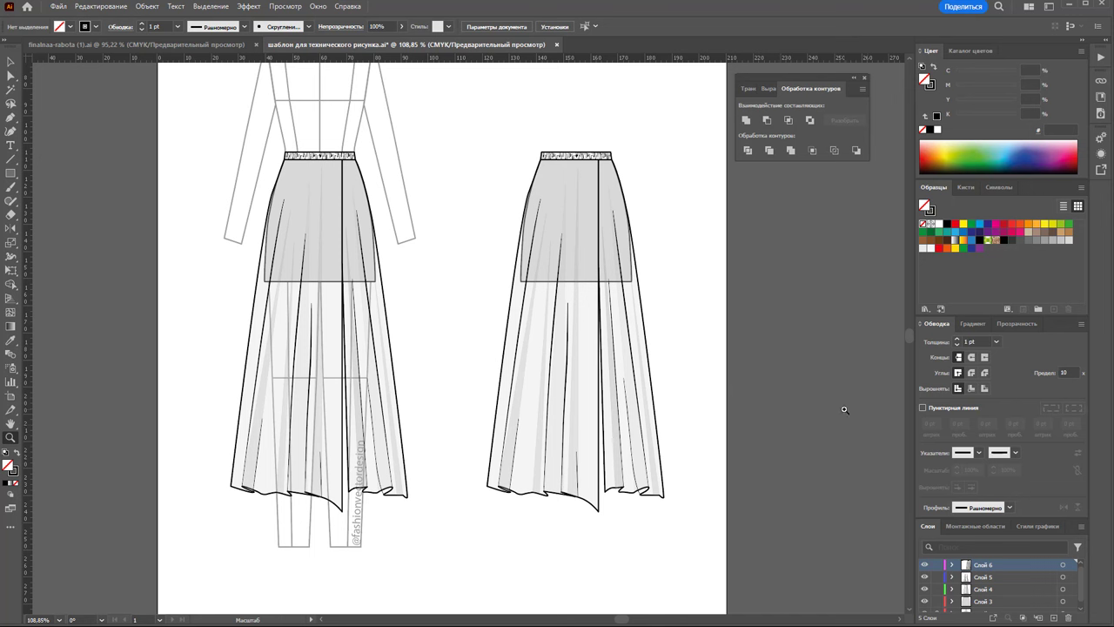